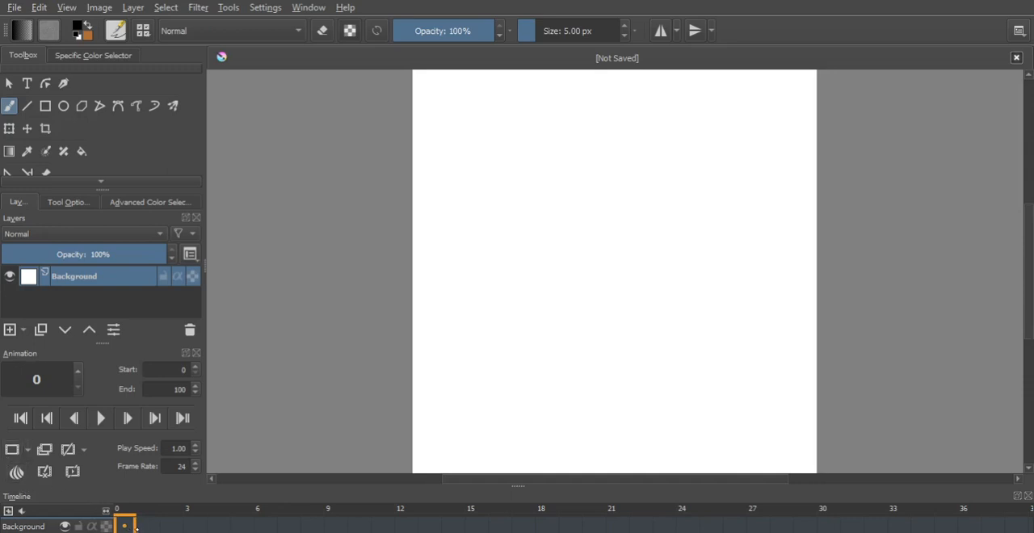
- Move the Background layer's keyframe to frame 6 on the timeline and return it to frame 0
{"action": "left_click_drag", "start_coordinate": [208, 526], "coordinate": [263, 525]}
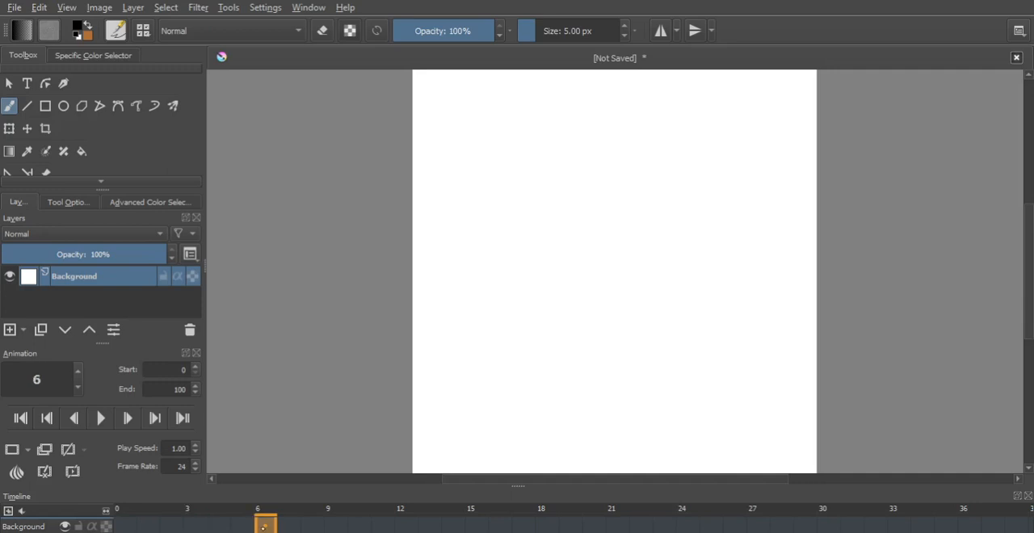
{"action": "left_click", "coordinate": [127, 526]}
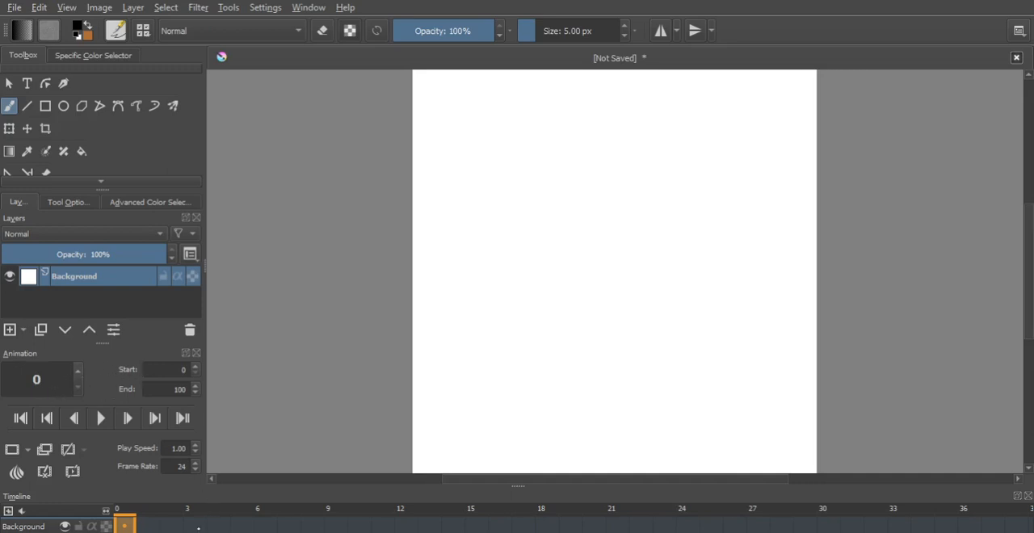
{"action": "left_click", "coordinate": [177, 524]}
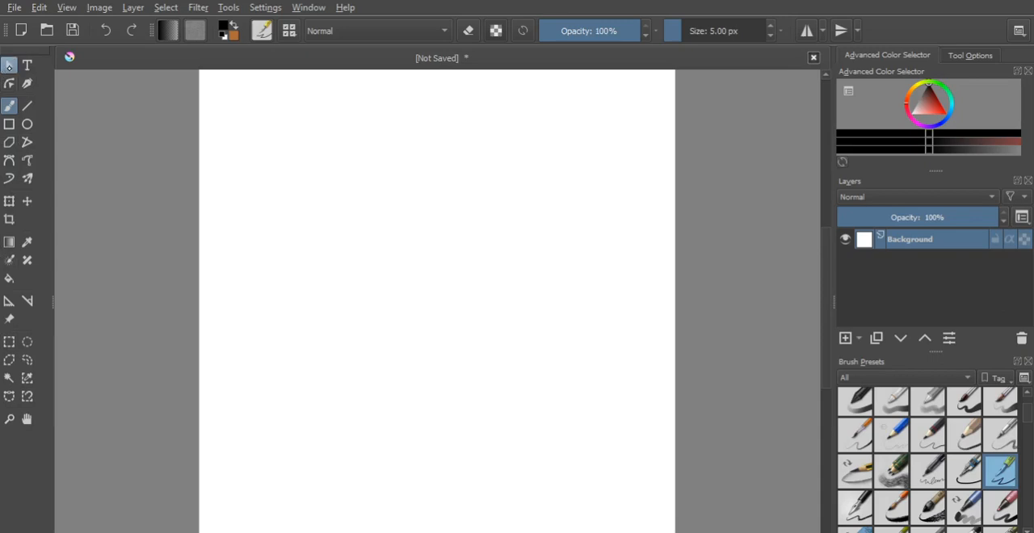
- Add a vector layer above the Background and draw a black-outlined rectangle in the upper middle of the canvas
{"action": "left_click", "coordinate": [10, 66]}
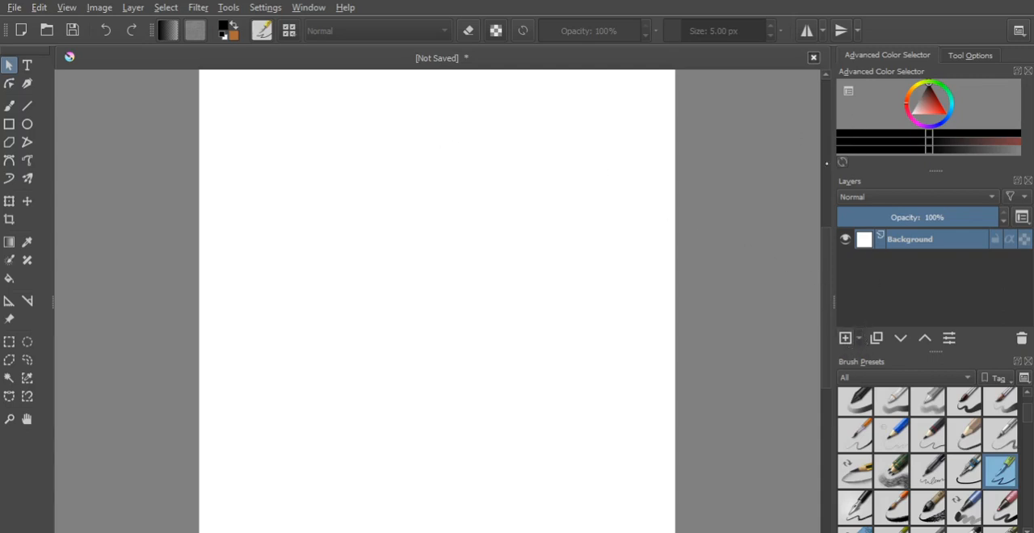
{"action": "key", "text": "Insert"}
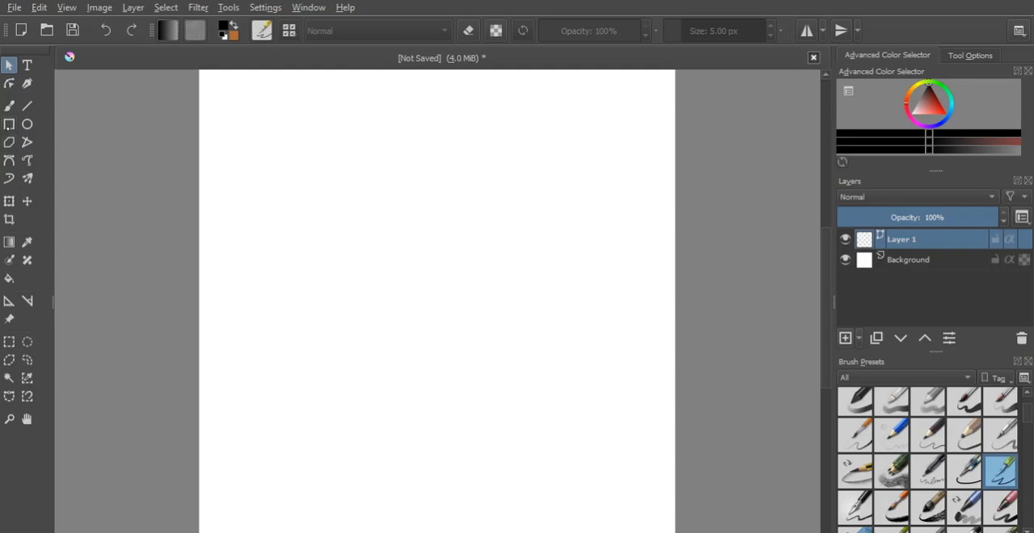
{"action": "left_click", "coordinate": [9, 143]}
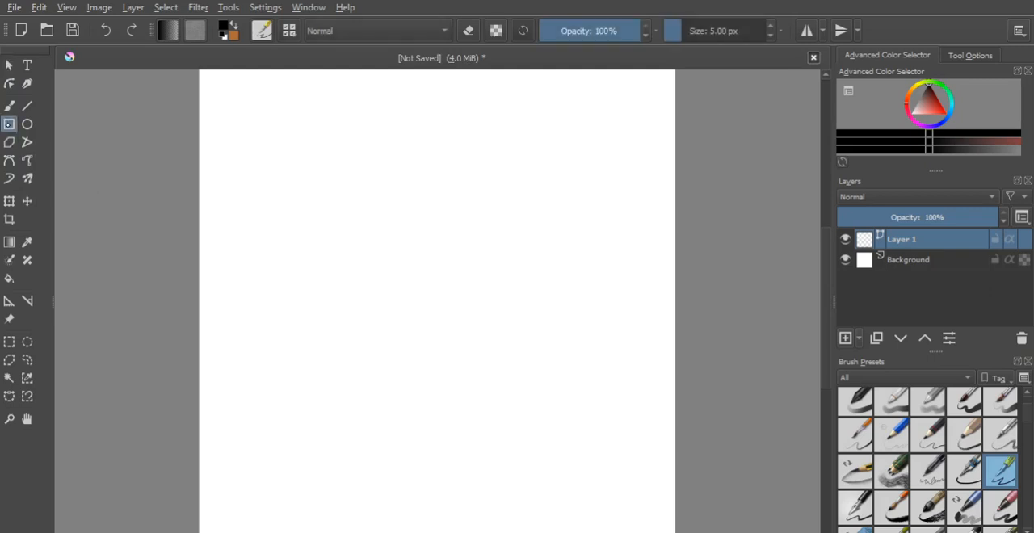
{"action": "left_click", "coordinate": [8, 123]}
{"action": "left_click_drag", "start_coordinate": [320, 161], "coordinate": [478, 247]}
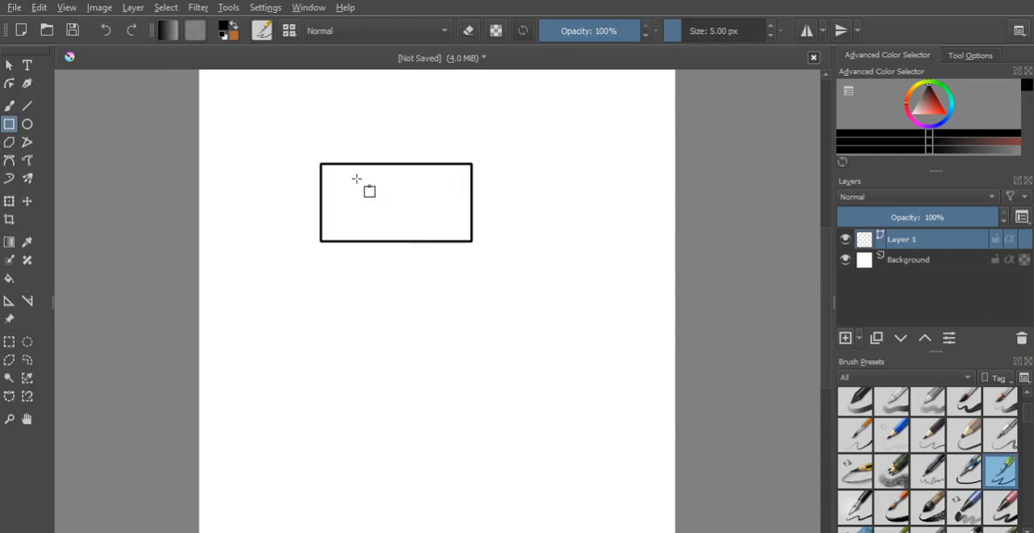
- Resize the rectangle to be taller and slightly wider, and shift it down a little on the canvas
{"action": "left_click", "coordinate": [9, 65]}
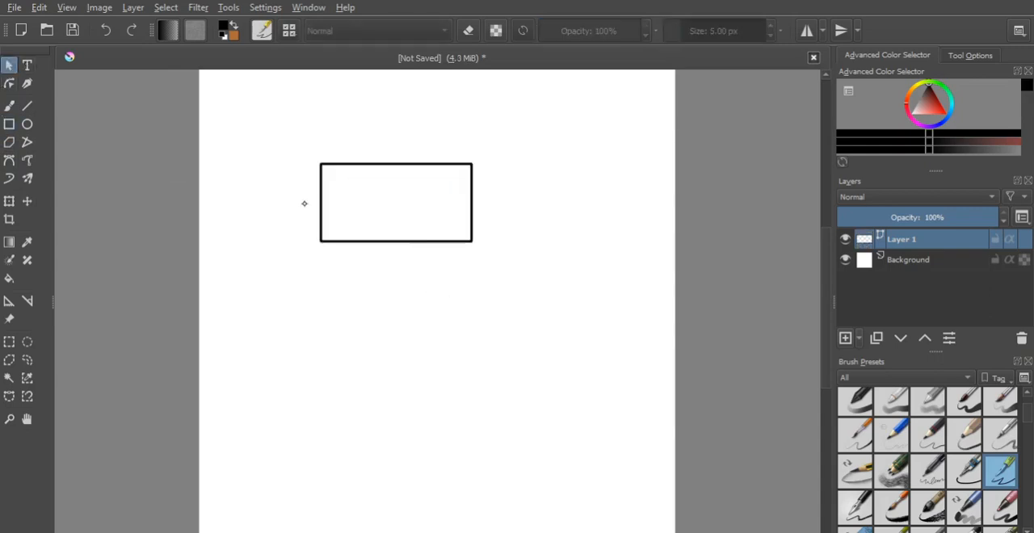
{"action": "left_click", "coordinate": [339, 191]}
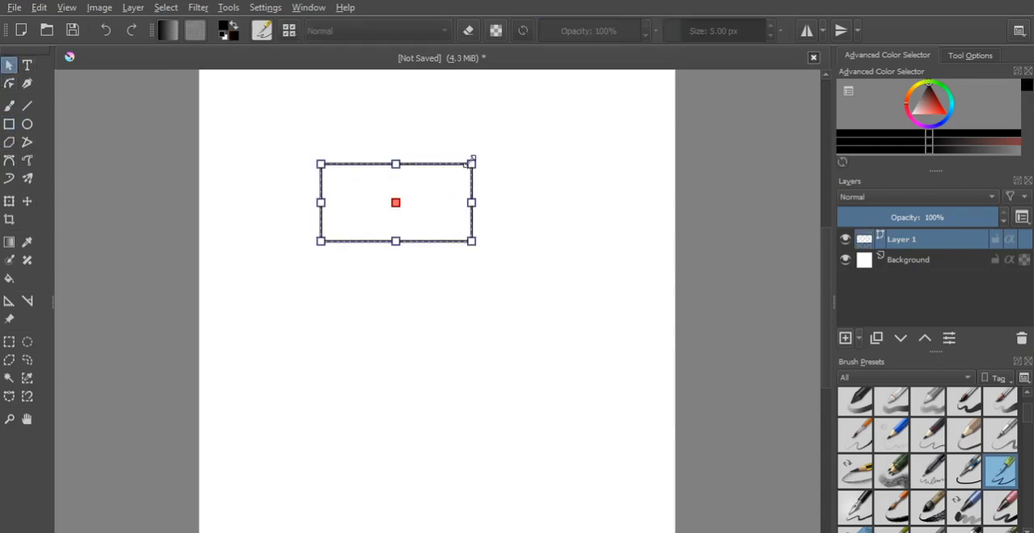
{"action": "left_click_drag", "start_coordinate": [471, 163], "coordinate": [519, 133]}
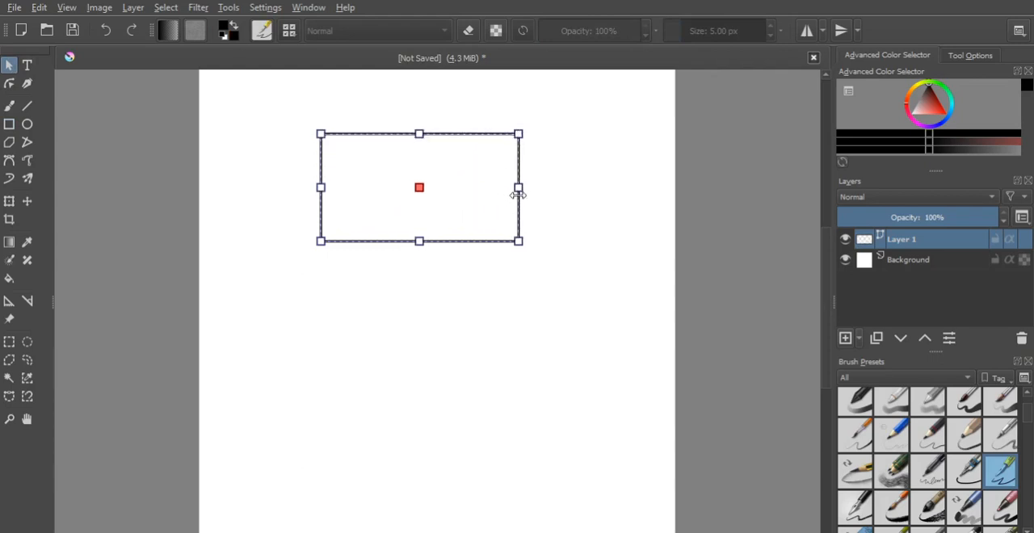
{"action": "left_click_drag", "start_coordinate": [518, 187], "coordinate": [481, 187]}
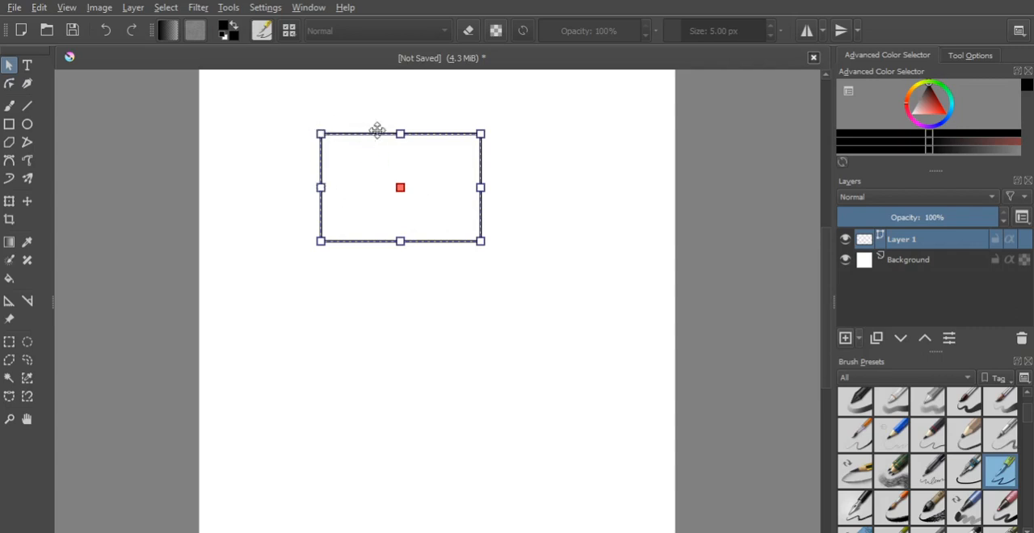
{"action": "left_click_drag", "start_coordinate": [385, 173], "coordinate": [391, 220]}
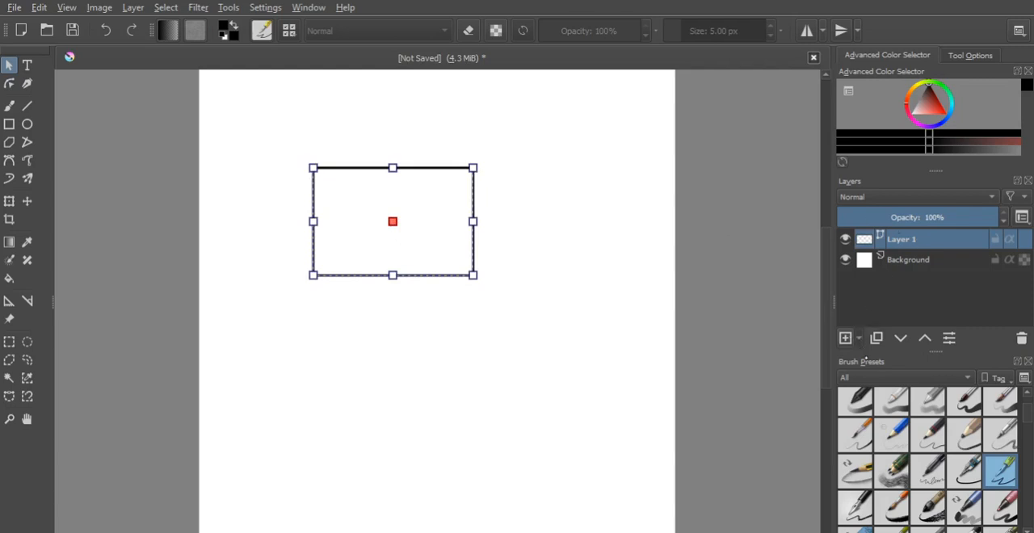
- Add a paint layer above the vector layer and make the vector layer, Layer 1, active again
{"action": "left_click", "coordinate": [847, 339]}
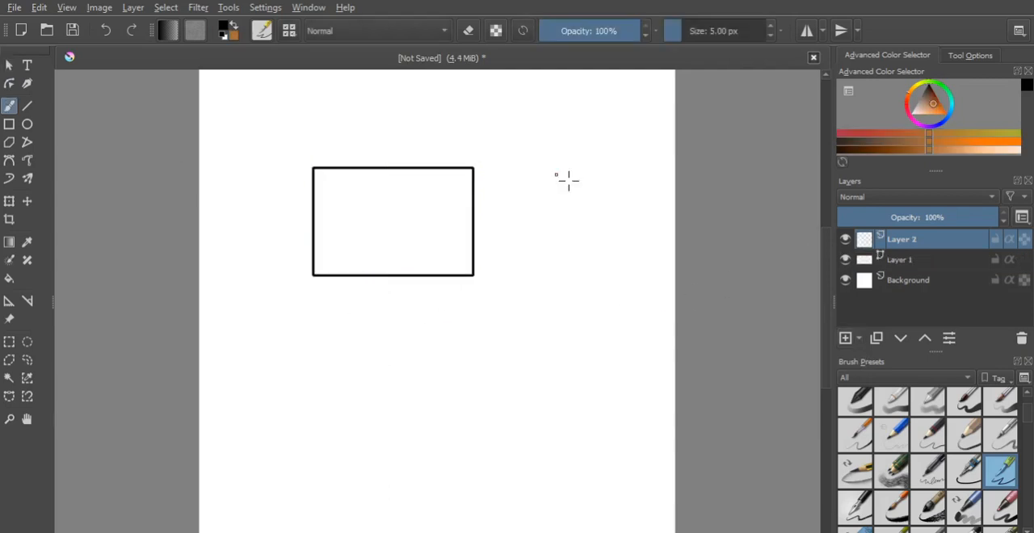
{"action": "left_click", "coordinate": [921, 260]}
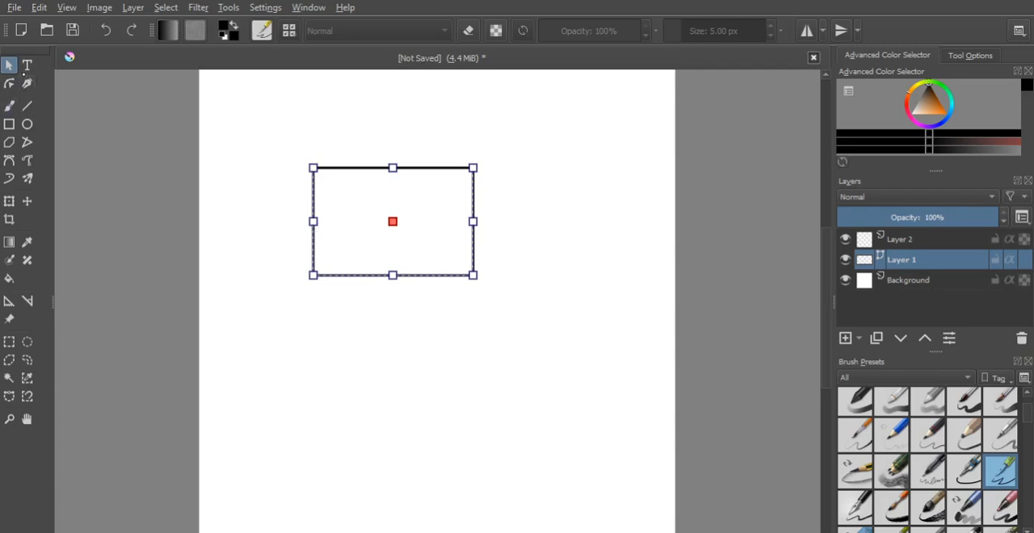
- Place a text object above the rectangle on Layer 1 and replace its placeholder sentence with short sample text
{"action": "left_click", "coordinate": [26, 65]}
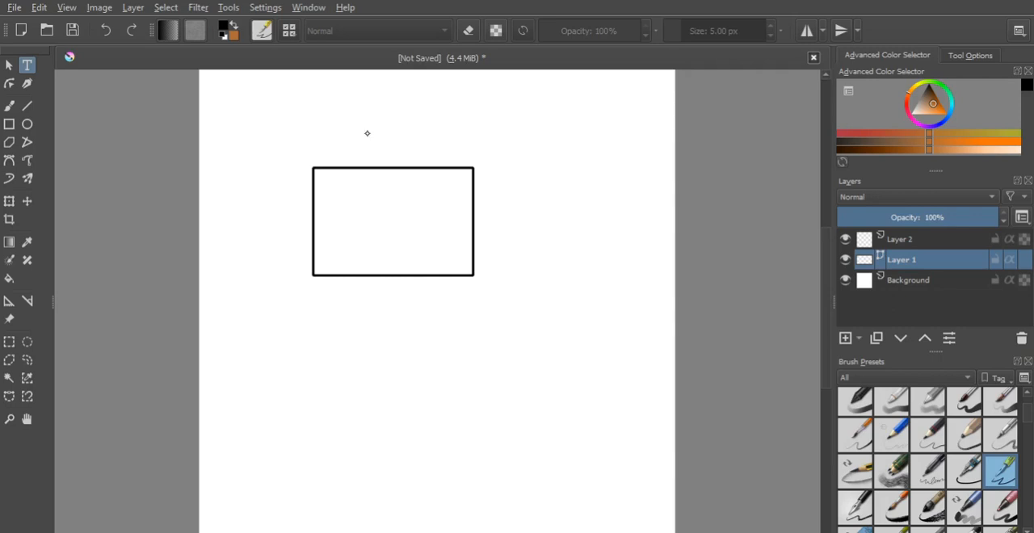
{"action": "left_click_drag", "start_coordinate": [319, 117], "coordinate": [462, 145]}
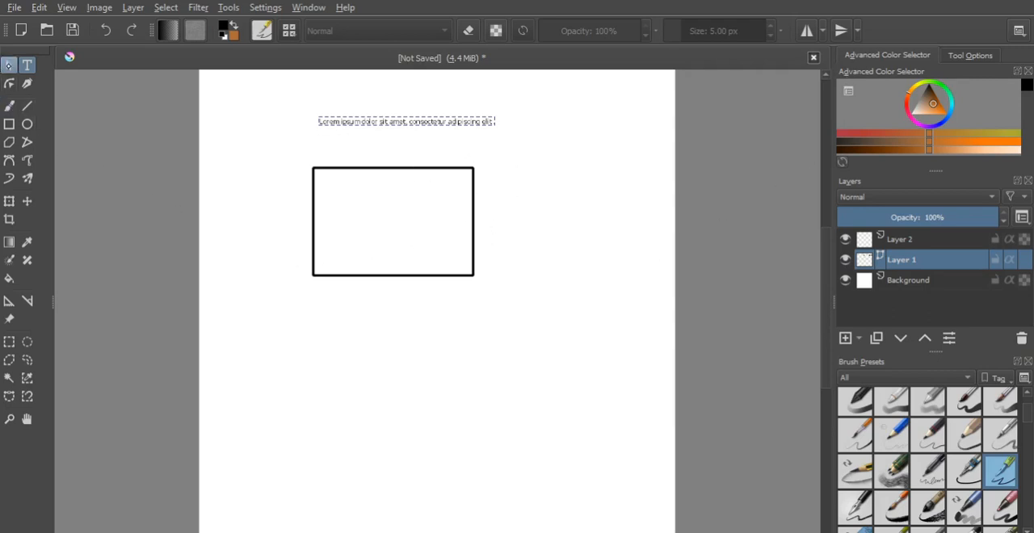
{"action": "left_click", "coordinate": [8, 65]}
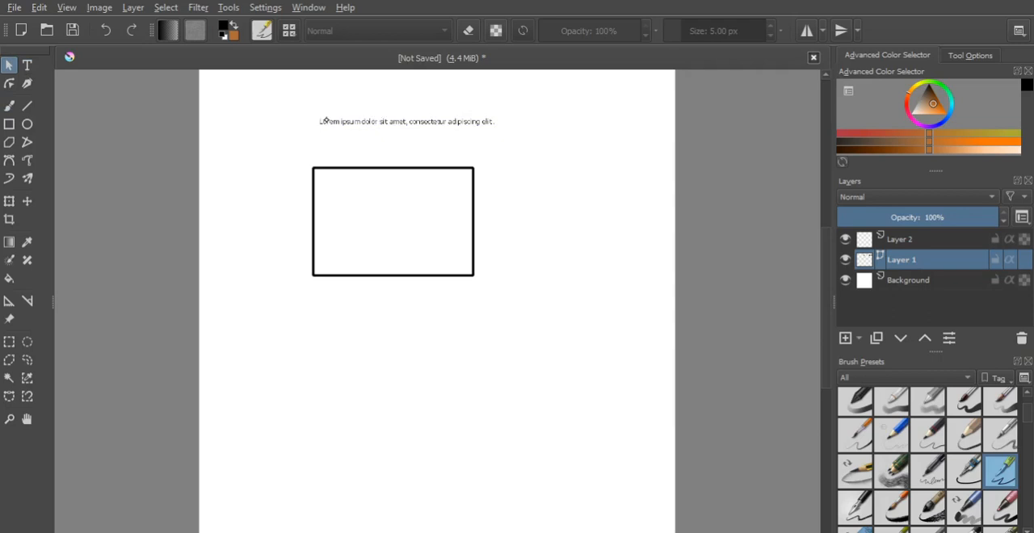
{"action": "double_click", "coordinate": [465, 122]}
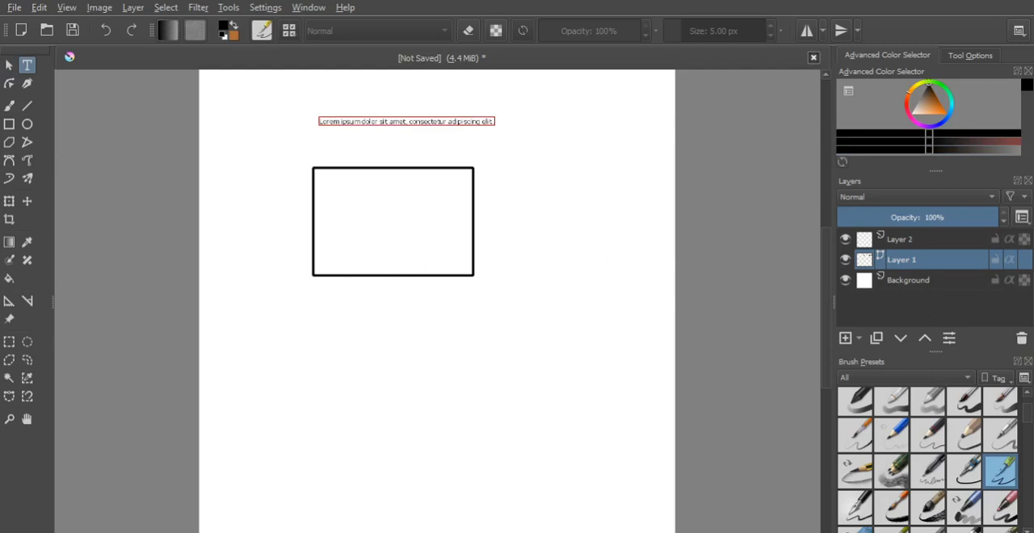
{"action": "left_click", "coordinate": [785, 422]}
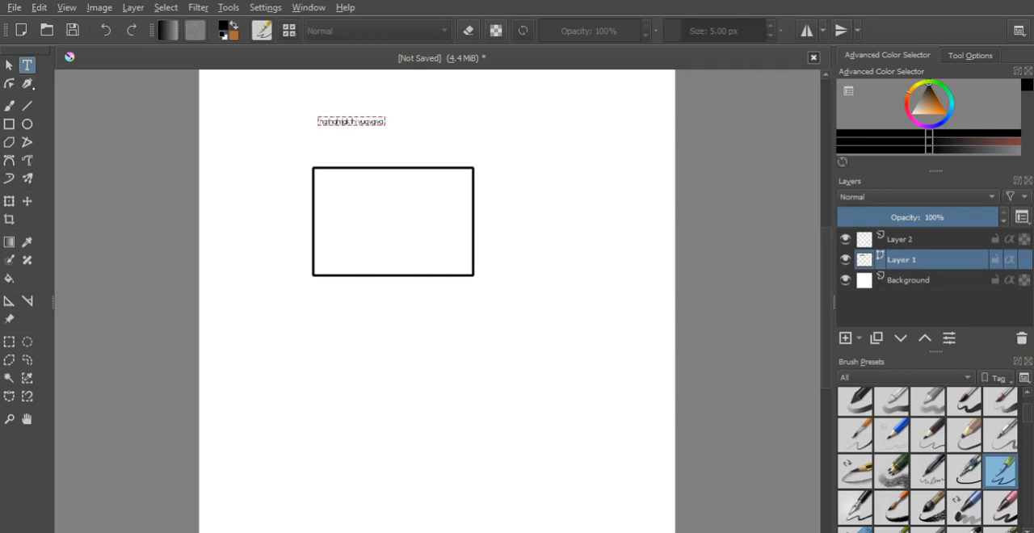
- Move the text object to the right of the rectangle and delete it
{"action": "left_click", "coordinate": [9, 65]}
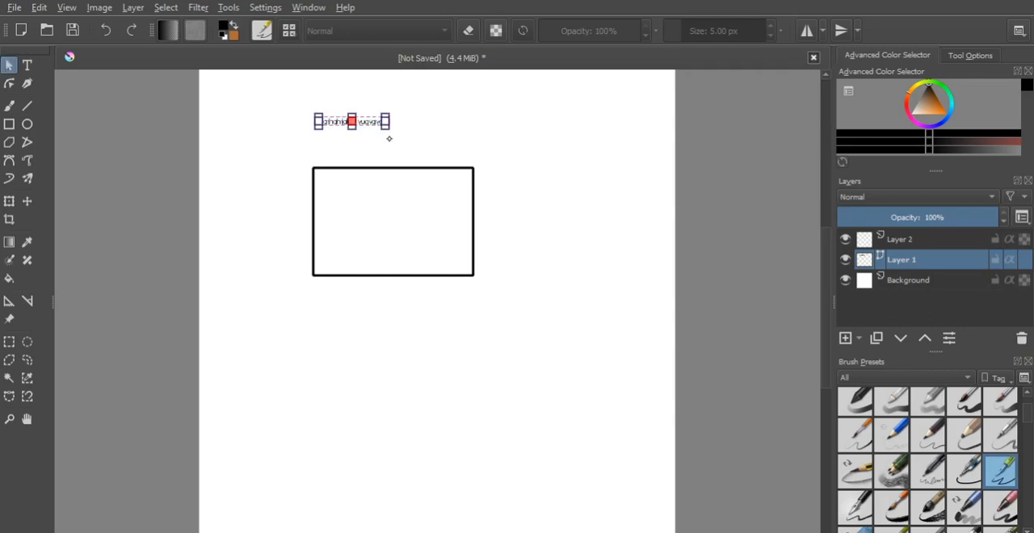
{"action": "left_click_drag", "start_coordinate": [376, 120], "coordinate": [553, 170]}
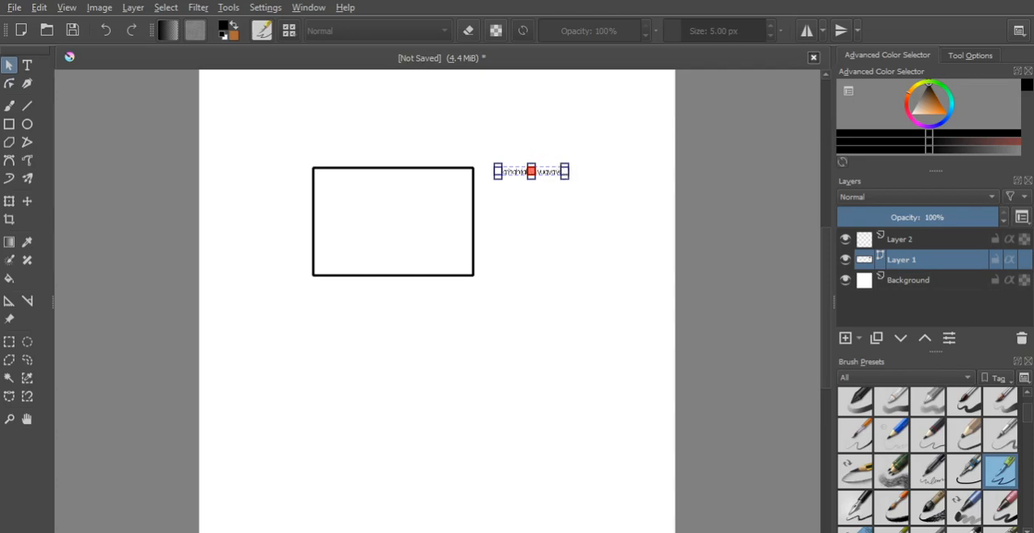
{"action": "key", "text": "Delete"}
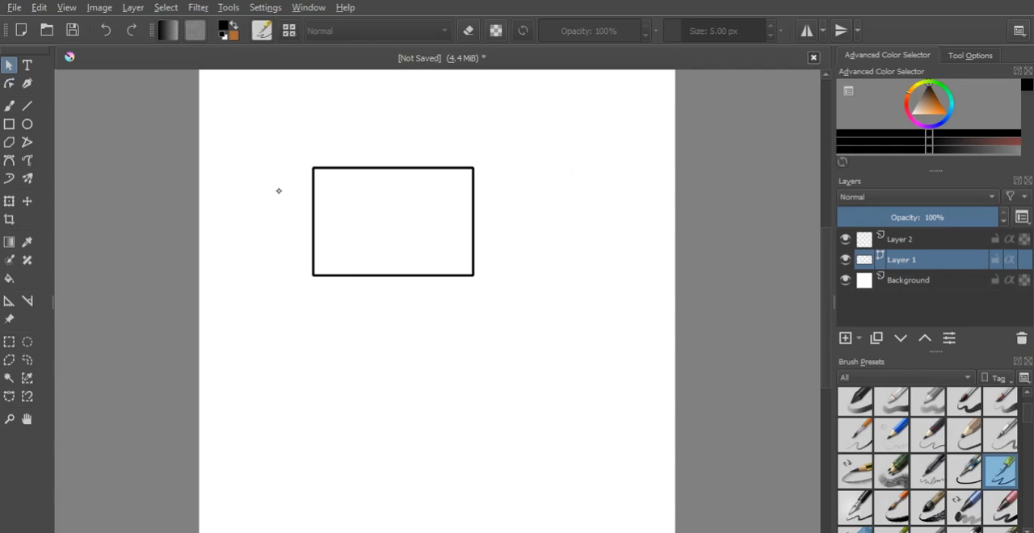
- Reshape the rectangle from its upper-left corner into a nearly square shape and shift it slightly right
{"action": "left_click", "coordinate": [396, 206]}
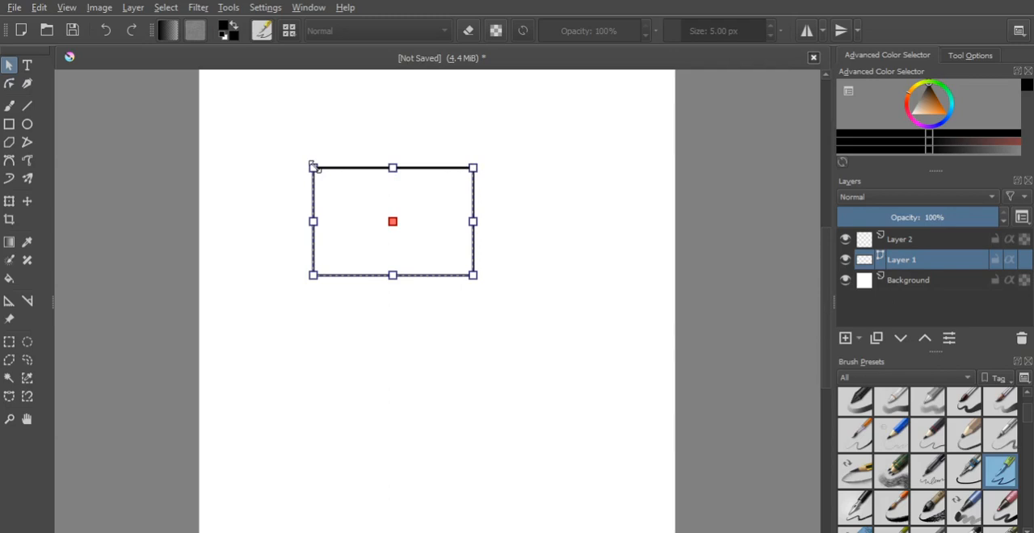
{"action": "left_click_drag", "start_coordinate": [313, 167], "coordinate": [393, 106]}
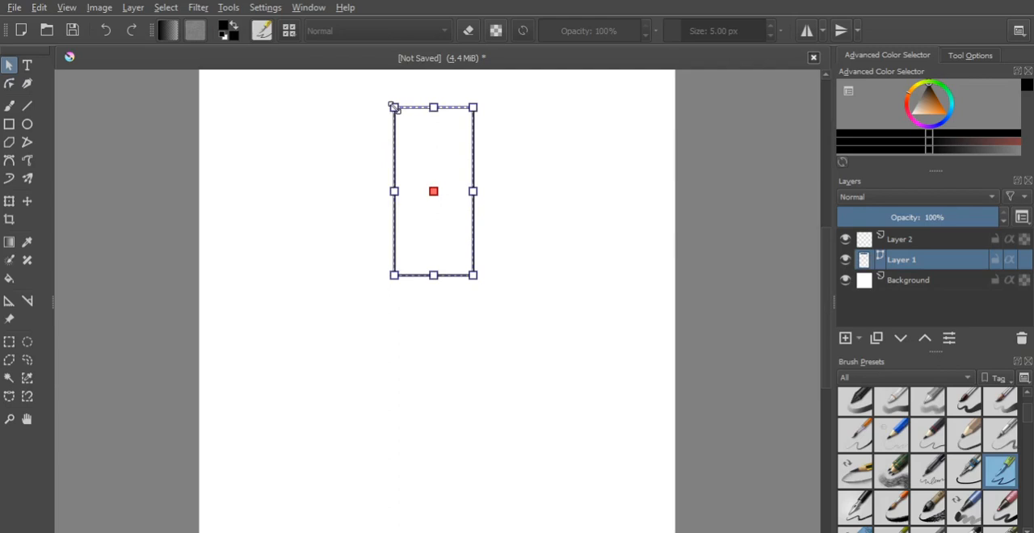
{"action": "left_click_drag", "start_coordinate": [394, 107], "coordinate": [425, 232]}
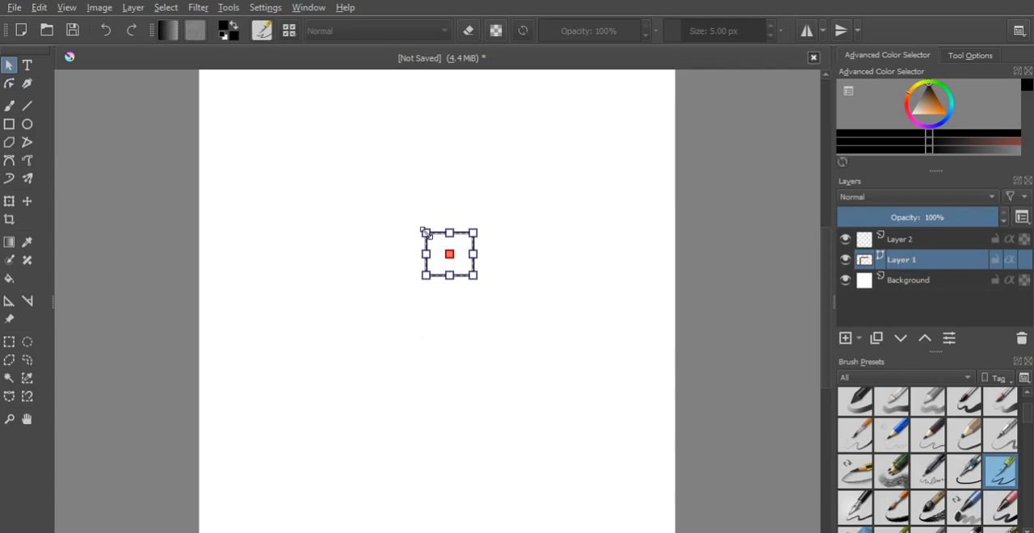
{"action": "left_click_drag", "start_coordinate": [425, 233], "coordinate": [339, 183]}
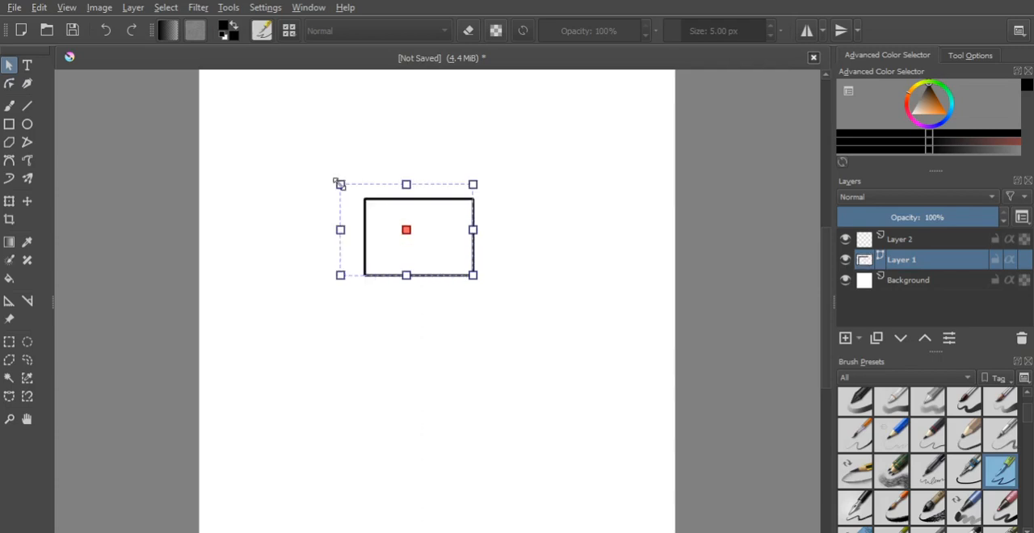
{"action": "left_click_drag", "start_coordinate": [339, 184], "coordinate": [364, 179]}
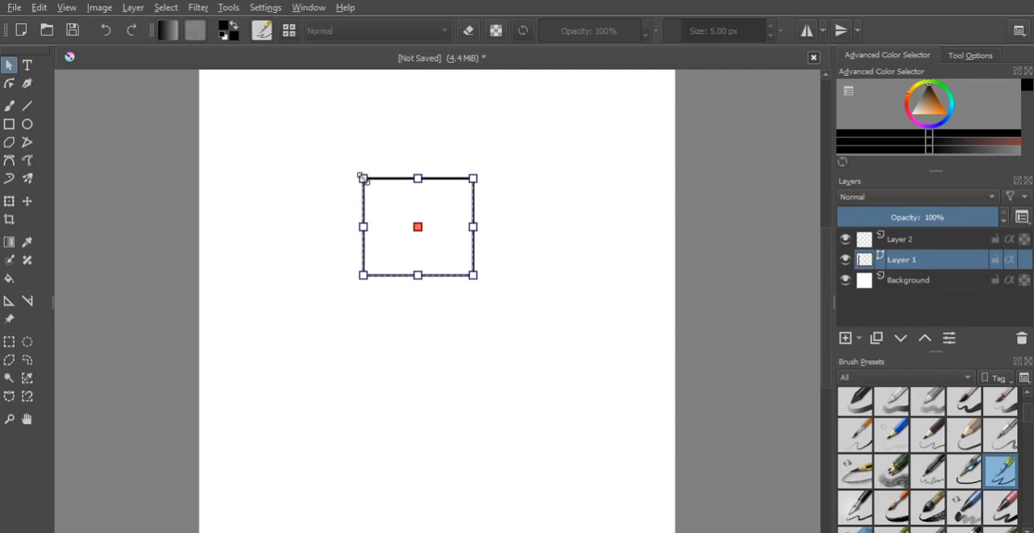
{"action": "left_click_drag", "start_coordinate": [363, 178], "coordinate": [308, 144]}
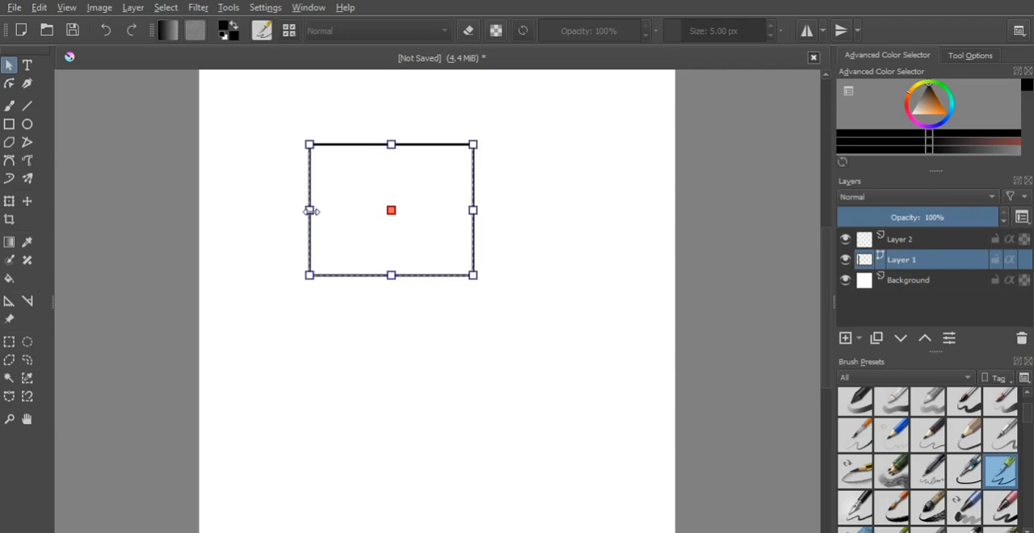
{"action": "left_click_drag", "start_coordinate": [309, 145], "coordinate": [332, 149]}
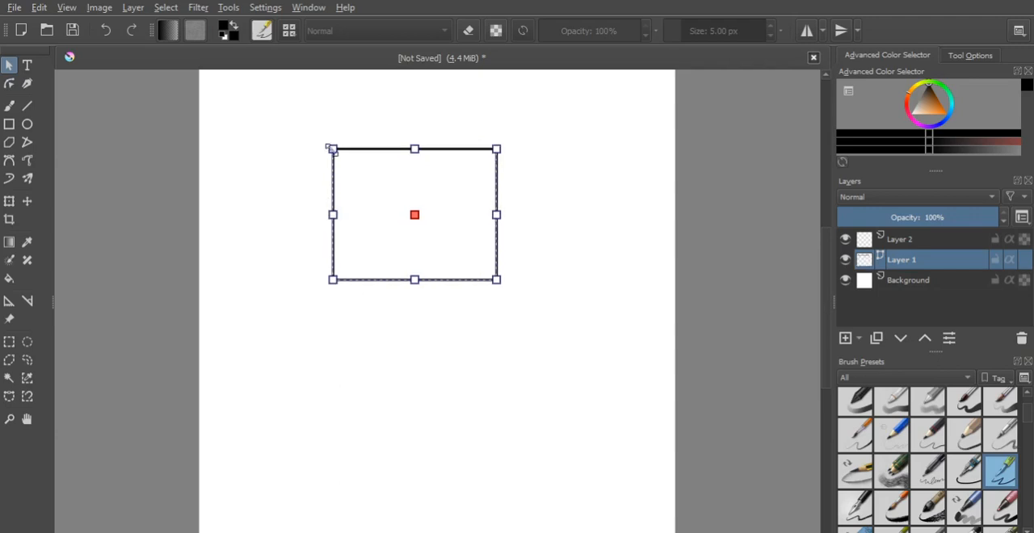
{"action": "left_click_drag", "start_coordinate": [331, 149], "coordinate": [378, 196]}
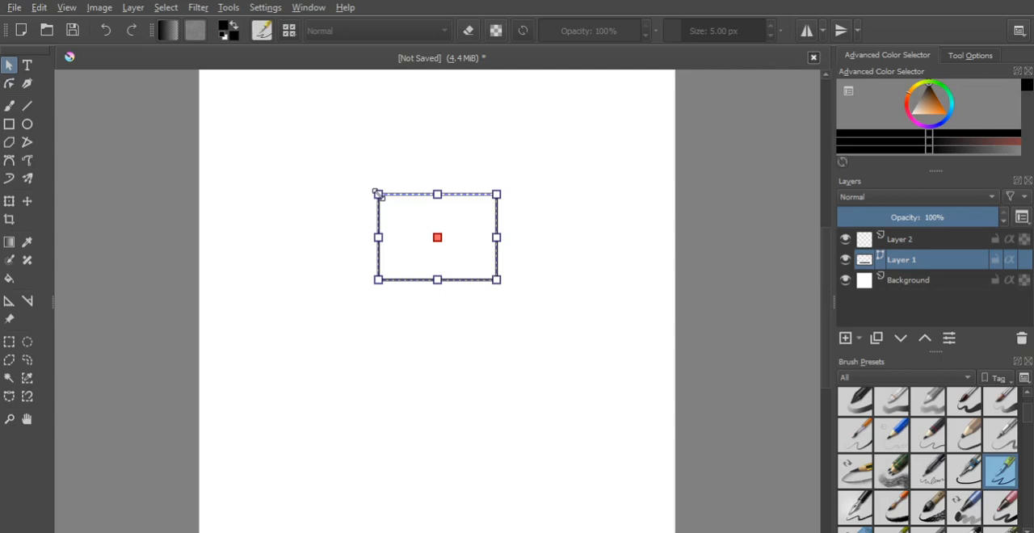
{"action": "mouse_move", "coordinate": [378, 196]}
{"action": "left_mouse_down"}
{"action": "mouse_move", "coordinate": [394, 209]}
{"action": "mouse_move", "coordinate": [379, 168]}
{"action": "left_mouse_up"}
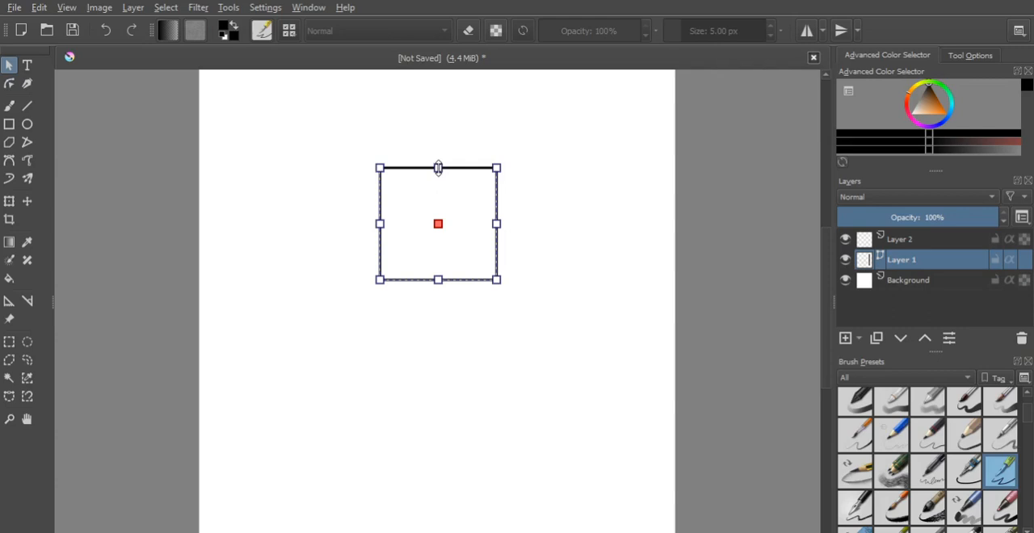
- Resize the rectangle on Layer 1 from its edges and corners into a larger, slightly taller-than-wide shape left of its original position
{"action": "left_click_drag", "start_coordinate": [438, 168], "coordinate": [446, 236]}
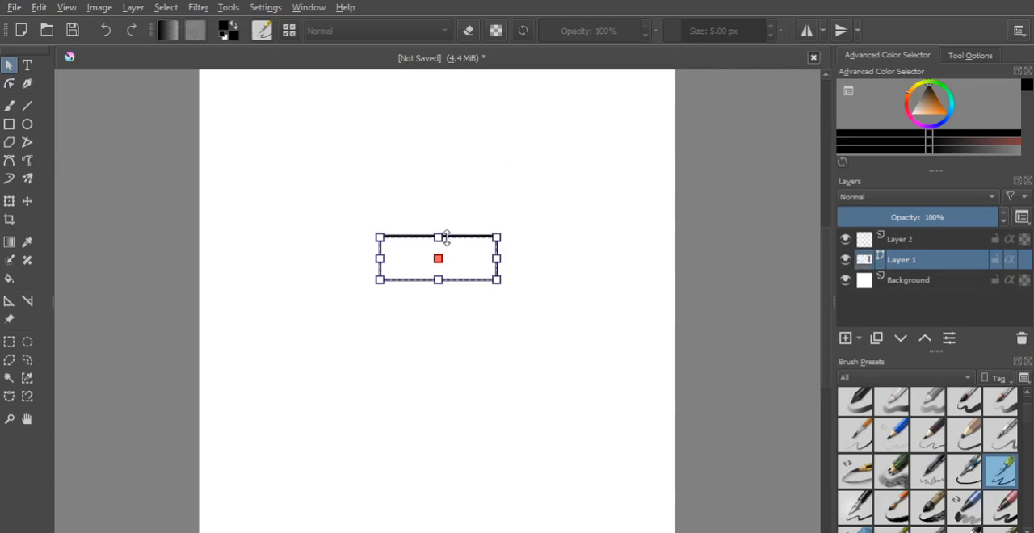
{"action": "left_click_drag", "start_coordinate": [446, 236], "coordinate": [437, 136]}
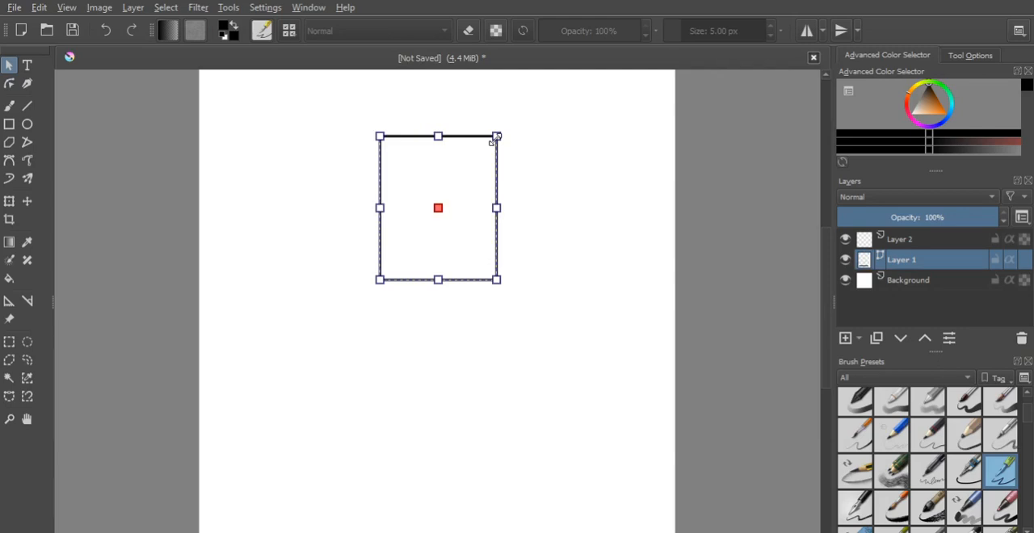
{"action": "left_click_drag", "start_coordinate": [495, 138], "coordinate": [522, 152]}
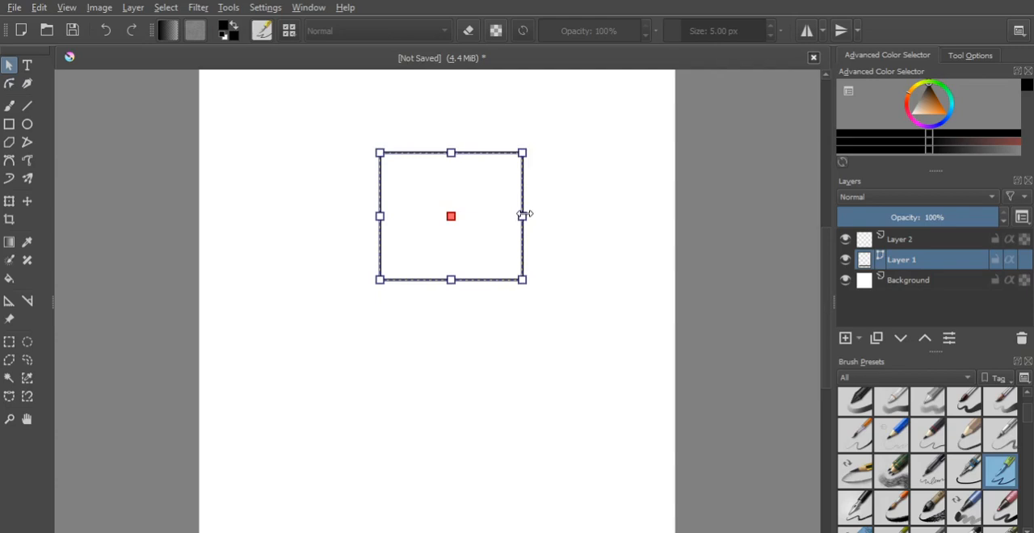
{"action": "left_click_drag", "start_coordinate": [525, 214], "coordinate": [523, 225]}
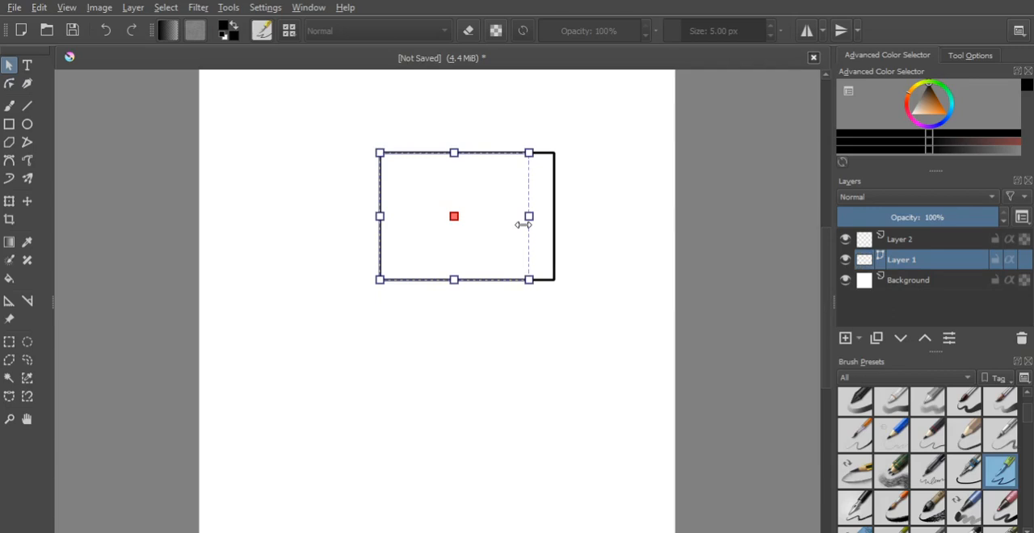
{"action": "left_click_drag", "start_coordinate": [528, 280], "coordinate": [486, 275]}
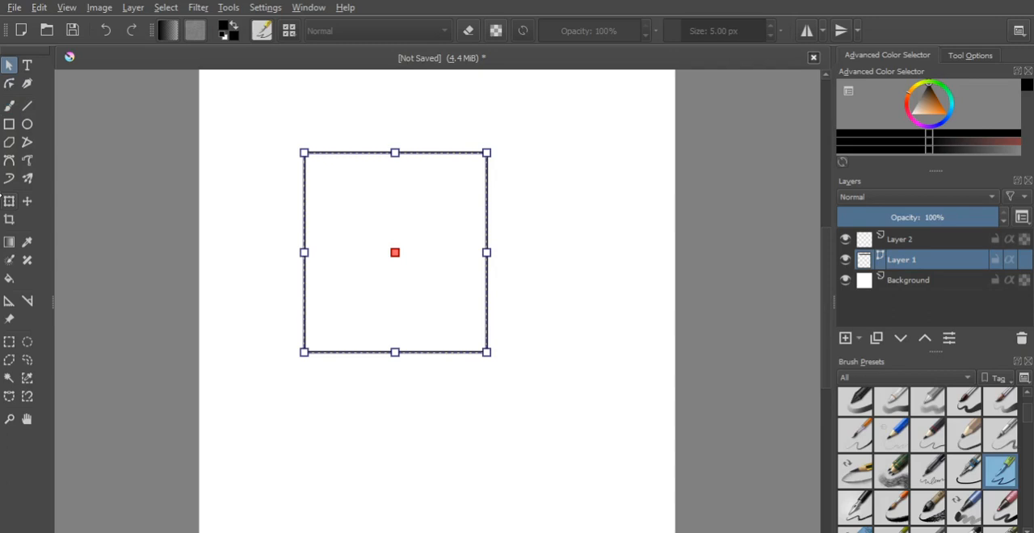
- Draw freehand arrows on Layer 2, one pointing right above the rectangle and one pointing left below it
{"action": "left_click", "coordinate": [9, 178]}
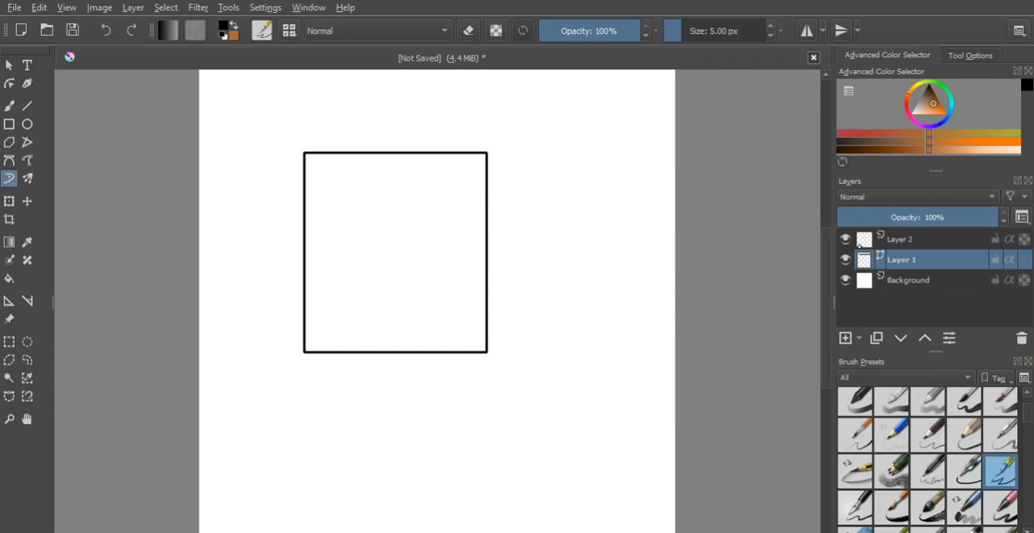
{"action": "key", "text": "Page_Up"}
{"action": "mouse_move", "coordinate": [399, 137]}
{"action": "left_mouse_down"}
{"action": "mouse_move", "coordinate": [507, 139]}
{"action": "mouse_move", "coordinate": [506, 149]}
{"action": "left_mouse_up"}
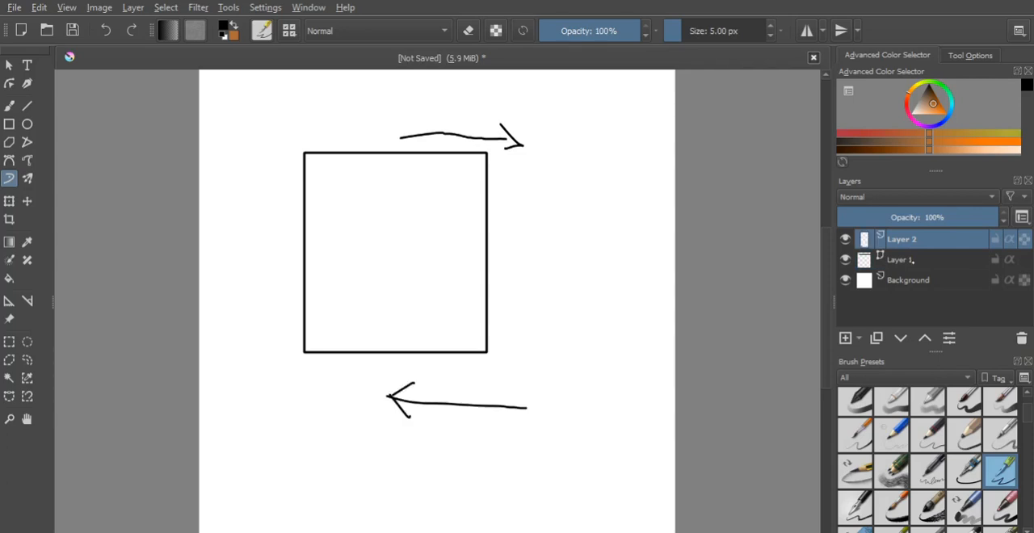
- Make Layer 1 active and skew the rectangle by shifting its upper edge slightly right
{"action": "left_click", "coordinate": [915, 263]}
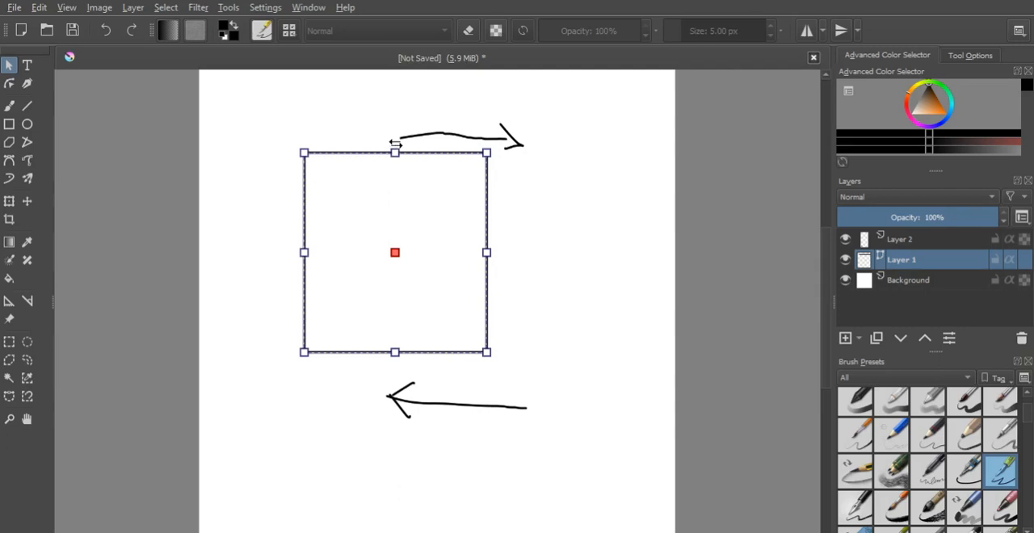
{"action": "left_click_drag", "start_coordinate": [395, 143], "coordinate": [402, 172]}
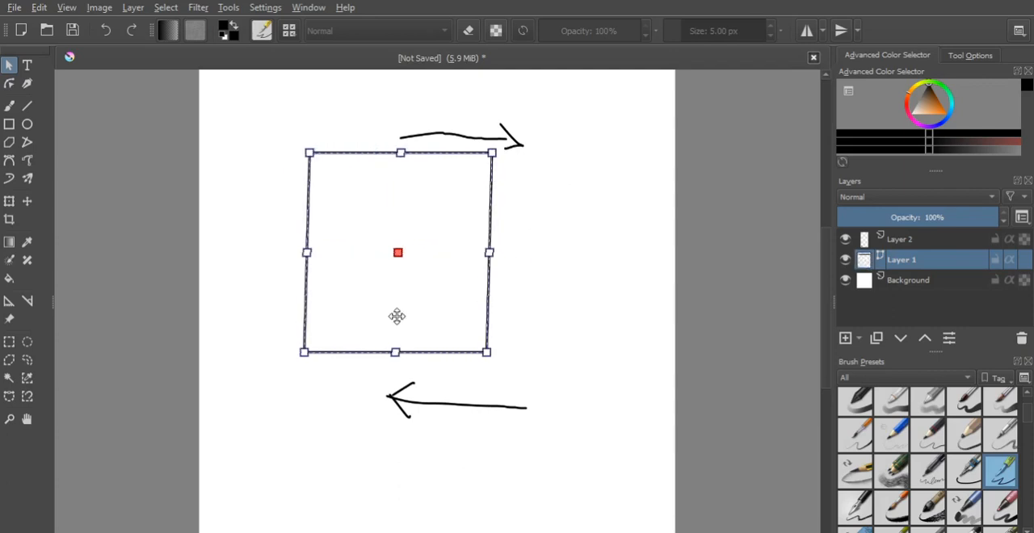
{"action": "double_click", "coordinate": [397, 357]}
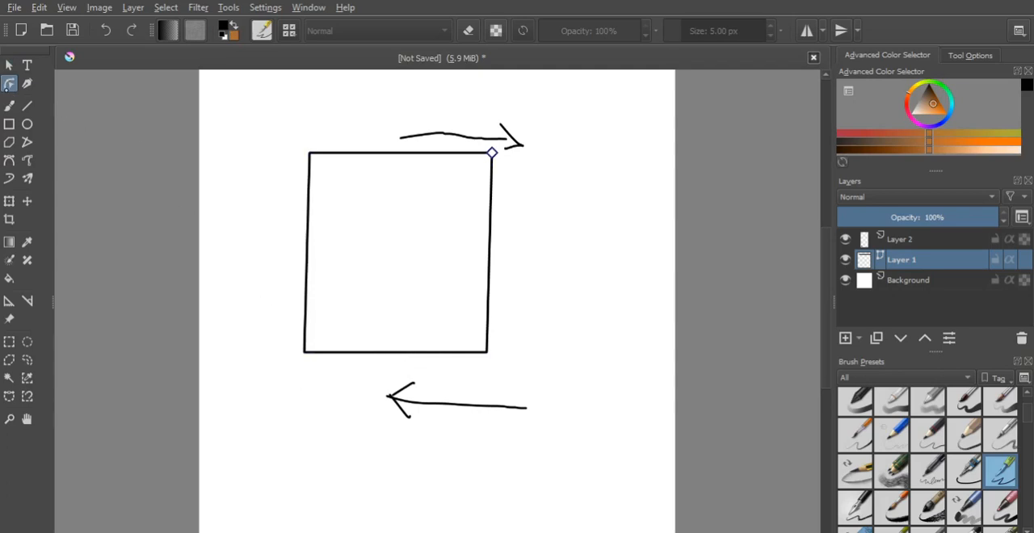
{"action": "left_click", "coordinate": [9, 64]}
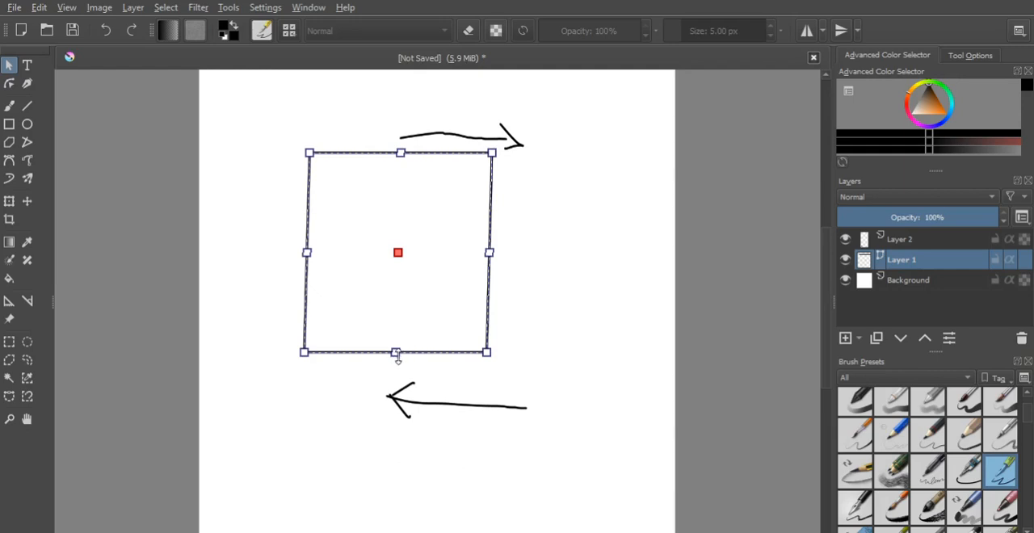
- Skew the rectangle further by shifting its lower edge slightly left
{"action": "key", "text": "Return"}
{"action": "key", "text": "Return"}
{"action": "key", "text": "Return"}
{"action": "key", "text": "Return"}
{"action": "left_click_drag", "start_coordinate": [401, 357], "coordinate": [428, 360]}
{"action": "left_click", "coordinate": [400, 316]}
{"action": "left_click", "coordinate": [404, 363]}
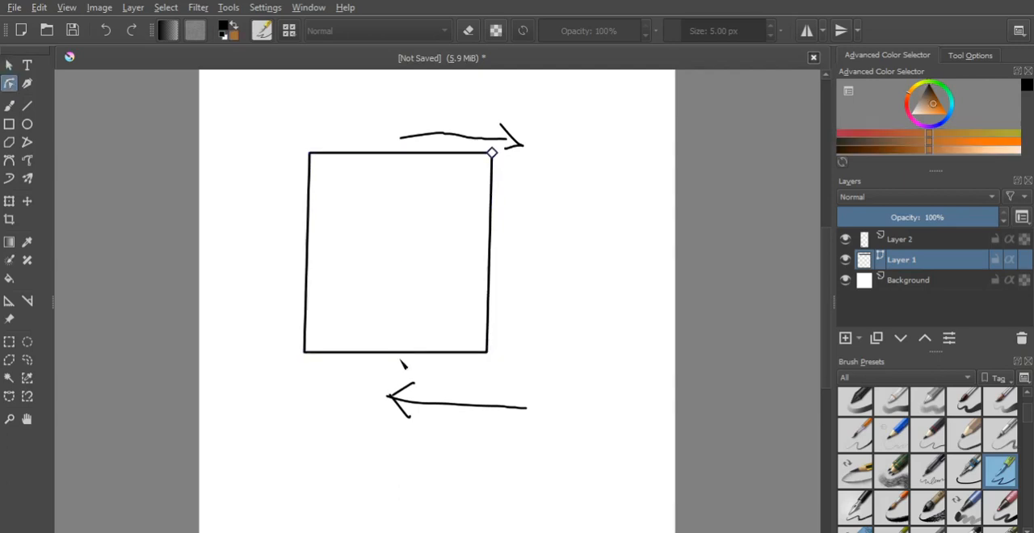
{"action": "left_click", "coordinate": [391, 349]}
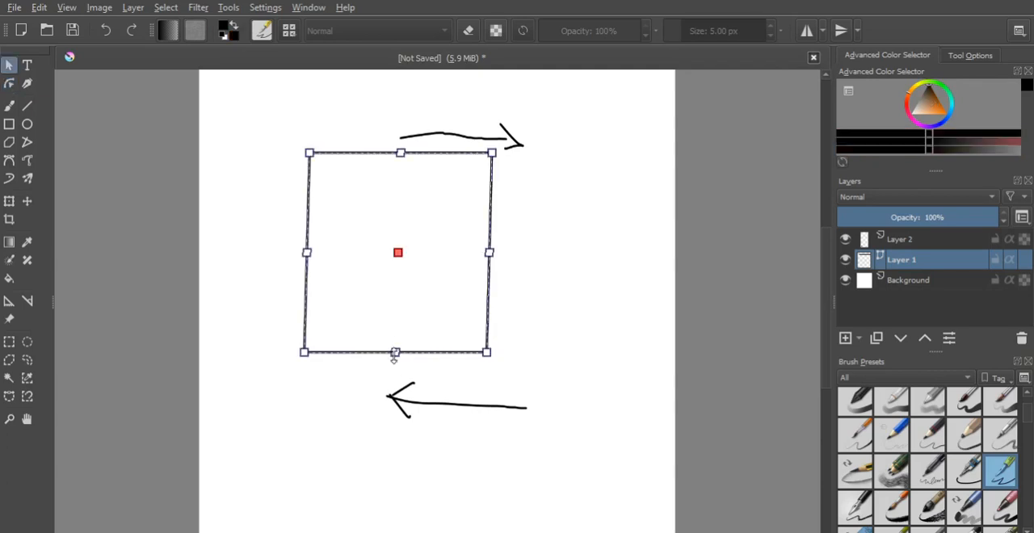
{"action": "mouse_move", "coordinate": [395, 359]}
{"action": "left_mouse_down"}
{"action": "mouse_move", "coordinate": [473, 364]}
{"action": "mouse_move", "coordinate": [346, 358]}
{"action": "mouse_move", "coordinate": [454, 372]}
{"action": "mouse_move", "coordinate": [331, 367]}
{"action": "mouse_move", "coordinate": [482, 375]}
{"action": "mouse_move", "coordinate": [386, 371]}
{"action": "left_mouse_up"}
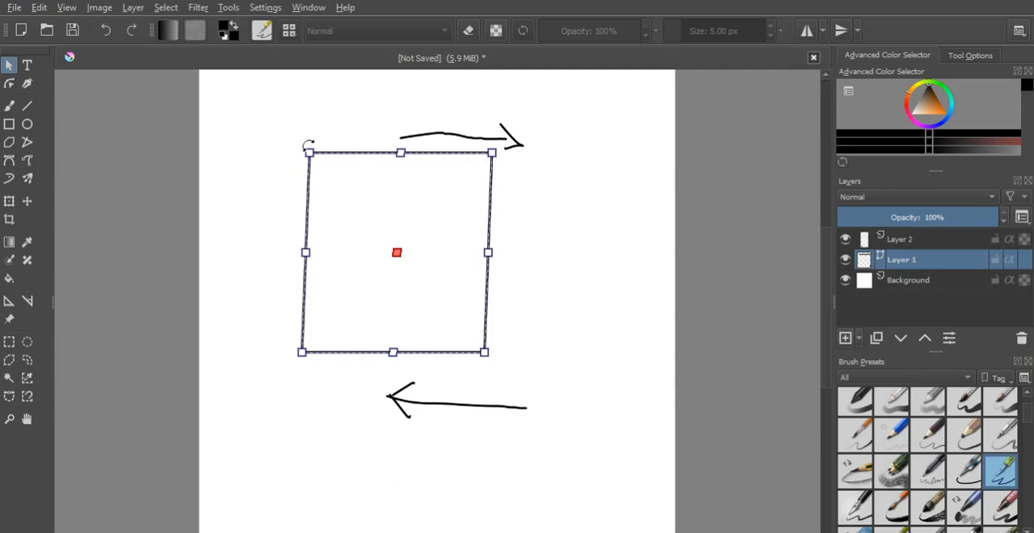
- Rotate the rectangle and move it slightly right, leaving its upper edge sloping gently down to the right
{"action": "left_click_drag", "start_coordinate": [307, 145], "coordinate": [425, 215]}
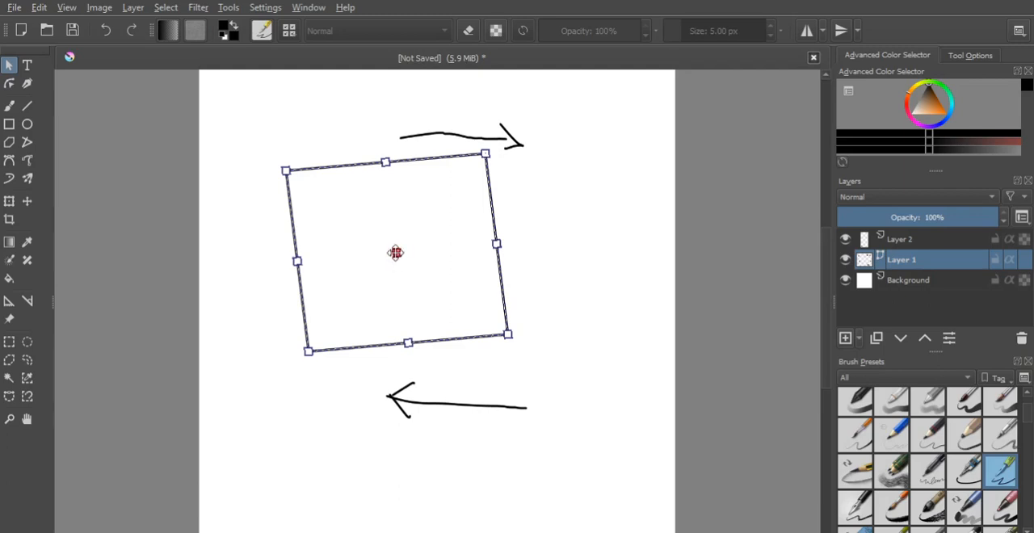
{"action": "left_click_drag", "start_coordinate": [396, 252], "coordinate": [436, 242]}
{"action": "key", "text": "Return"}
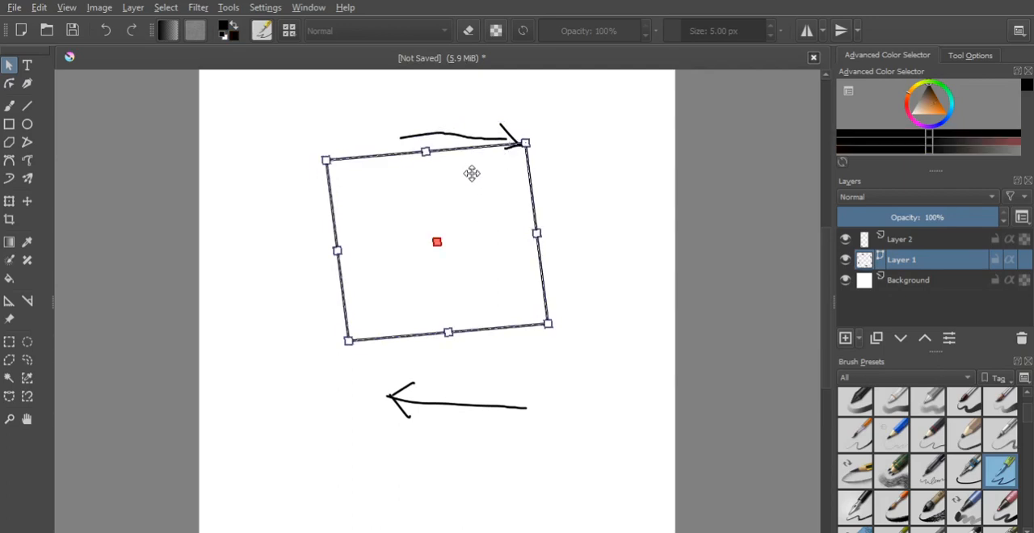
{"action": "left_click_drag", "start_coordinate": [470, 174], "coordinate": [445, 203]}
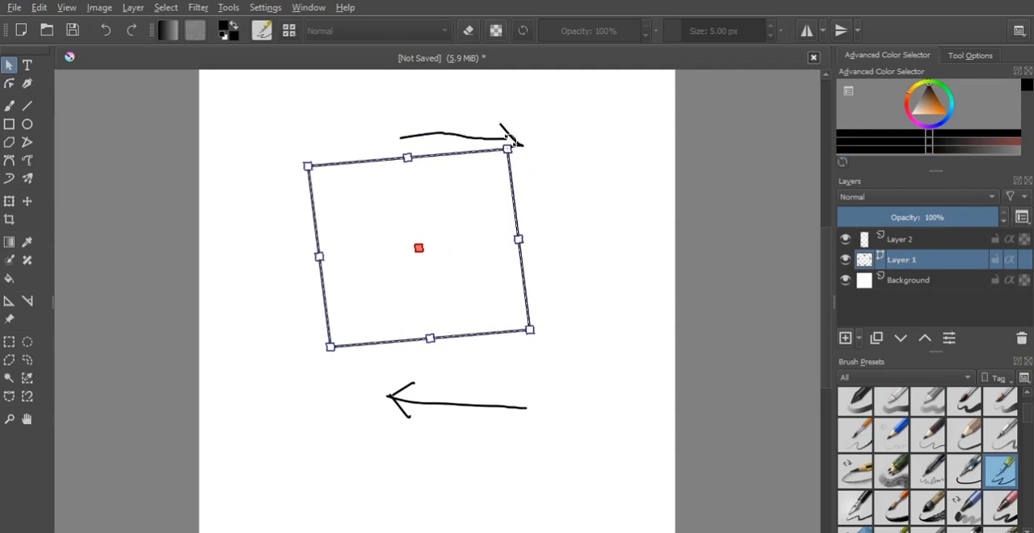
{"action": "left_click_drag", "start_coordinate": [510, 143], "coordinate": [490, 183]}
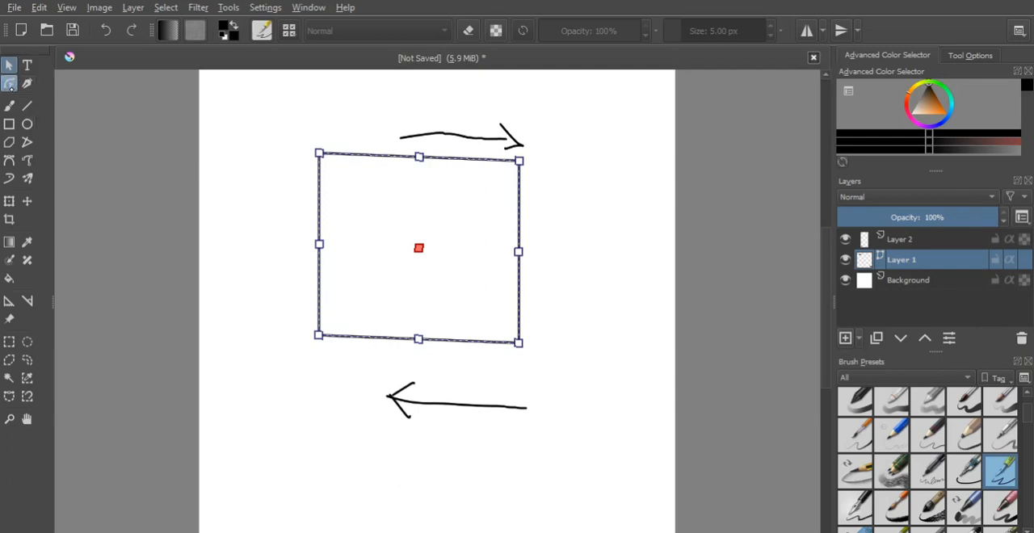
- Try rounding the rectangle's corners into an oval with the Edit Shapes tool, and undo the rounding
{"action": "left_click", "coordinate": [8, 83]}
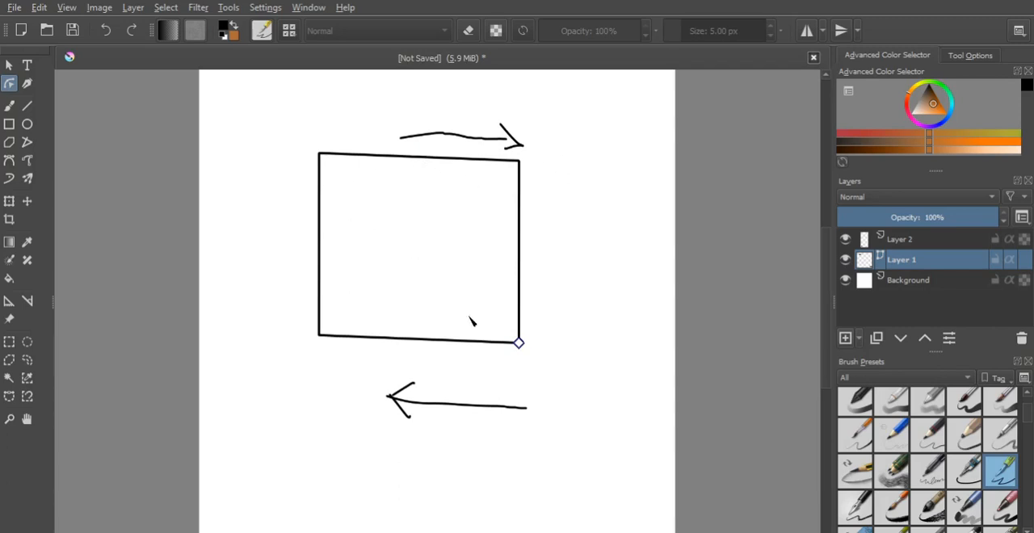
{"action": "left_click_drag", "start_coordinate": [519, 344], "coordinate": [496, 353]}
{"action": "left_click_drag", "start_coordinate": [520, 343], "coordinate": [530, 252]}
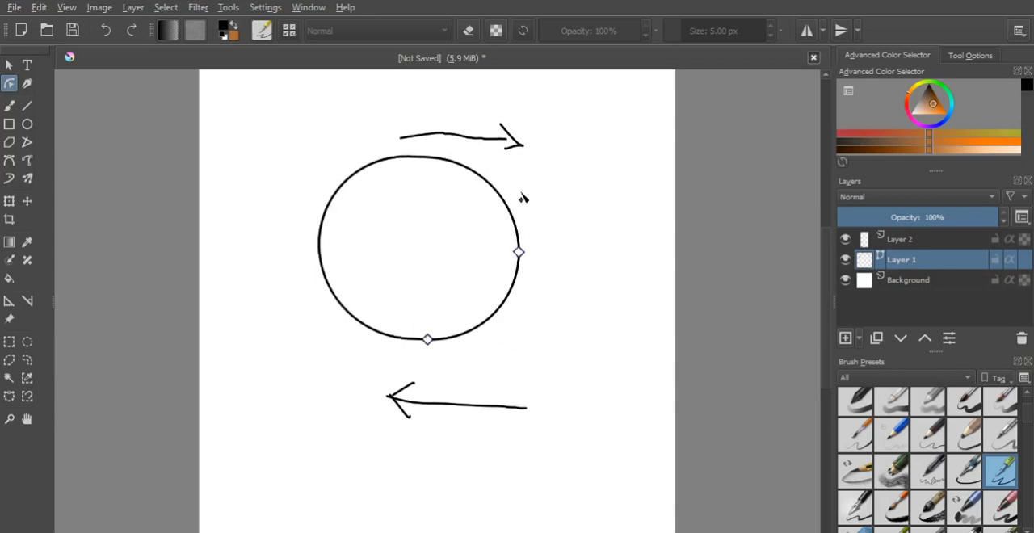
{"action": "key", "text": "ctrl+z"}
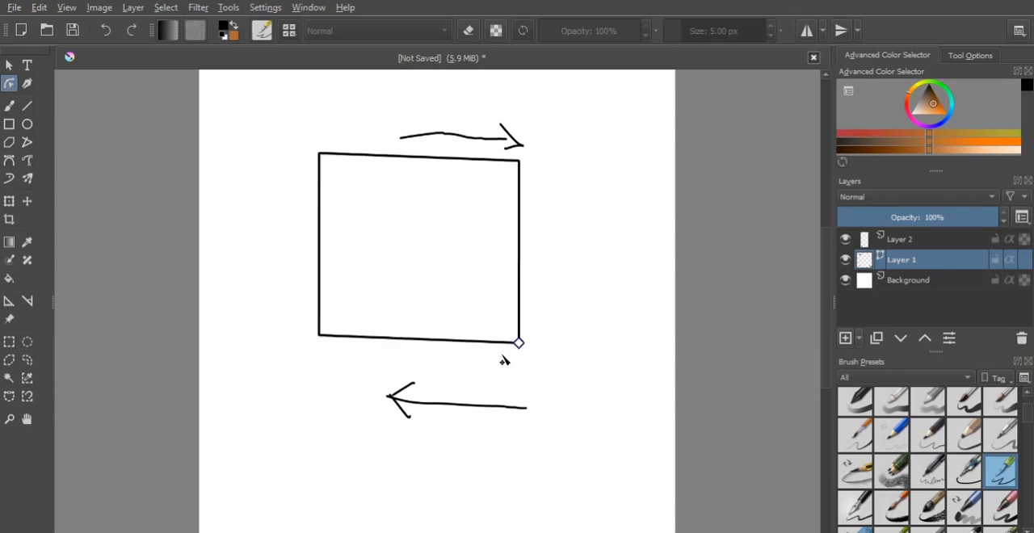
{"action": "mouse_move", "coordinate": [518, 342]}
{"action": "left_mouse_down"}
{"action": "mouse_move", "coordinate": [533, 303]}
{"action": "mouse_move", "coordinate": [529, 213]}
{"action": "mouse_move", "coordinate": [533, 348]}
{"action": "left_mouse_up"}
{"action": "left_click", "coordinate": [9, 66]}
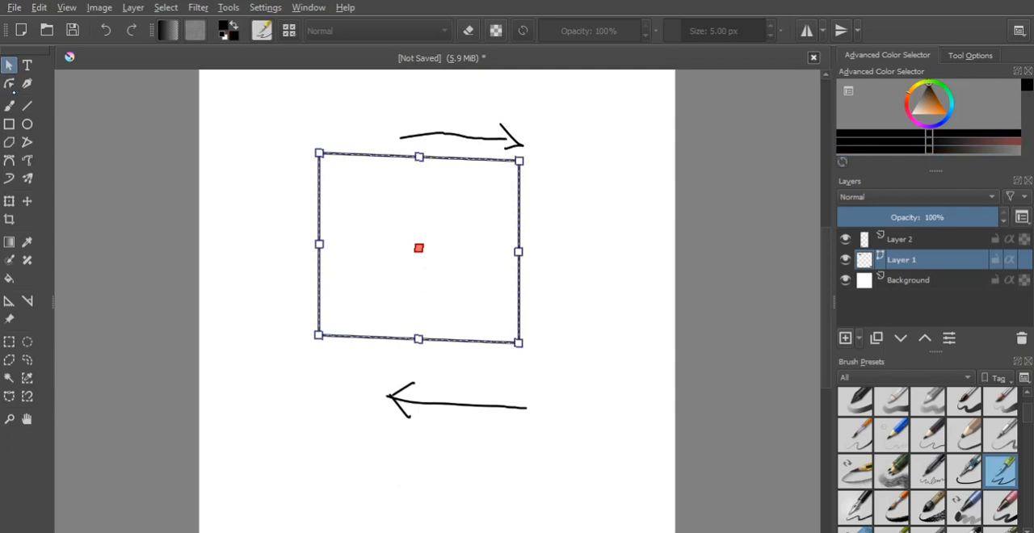
{"action": "left_click", "coordinate": [9, 105]}
{"action": "left_click", "coordinate": [9, 83]}
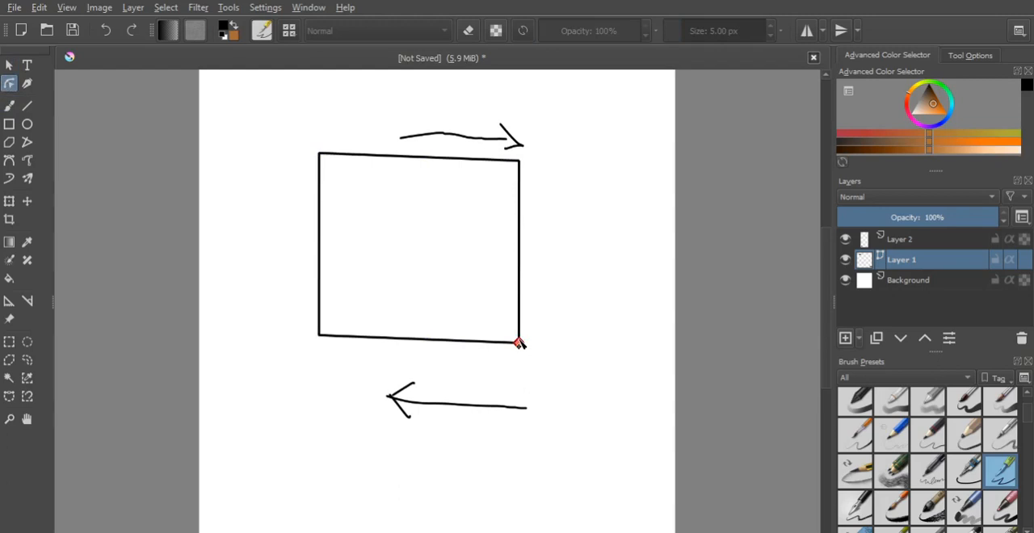
{"action": "mouse_move", "coordinate": [529, 348]}
{"action": "left_mouse_down"}
{"action": "mouse_move", "coordinate": [549, 223]}
{"action": "mouse_move", "coordinate": [517, 344]}
{"action": "left_mouse_up"}
- Draw a circle to the right of the rectangle and reshape it by its nodes into a closed lower half circle
{"action": "left_click", "coordinate": [27, 123]}
{"action": "left_click_drag", "start_coordinate": [560, 188], "coordinate": [661, 287]}
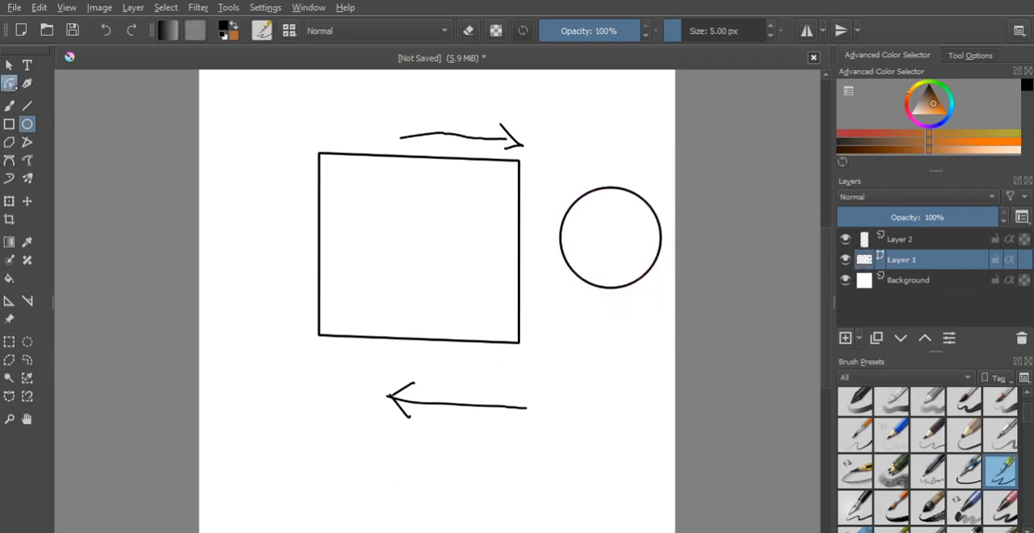
{"action": "left_click", "coordinate": [9, 83]}
{"action": "left_click", "coordinate": [609, 247]}
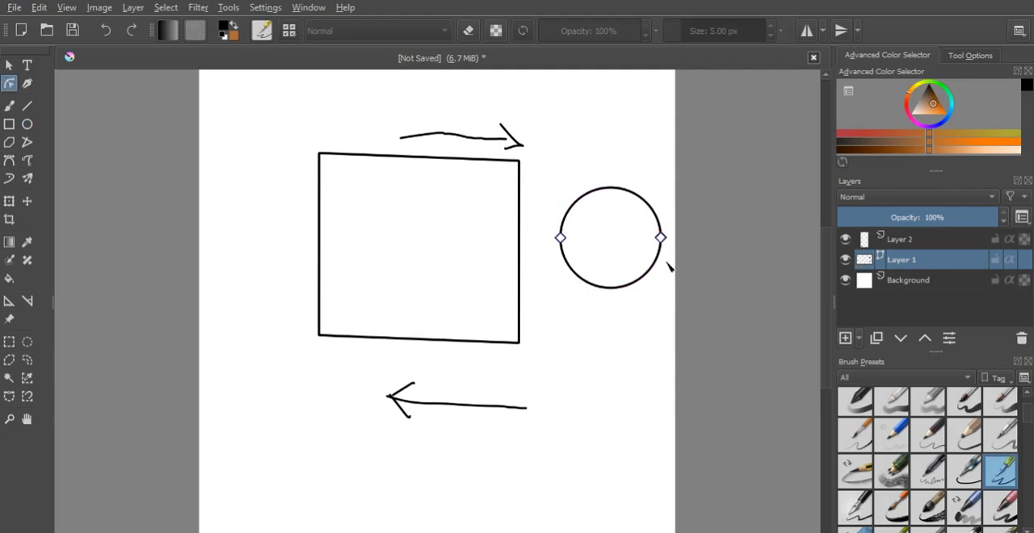
{"action": "left_click_drag", "start_coordinate": [660, 239], "coordinate": [560, 239]}
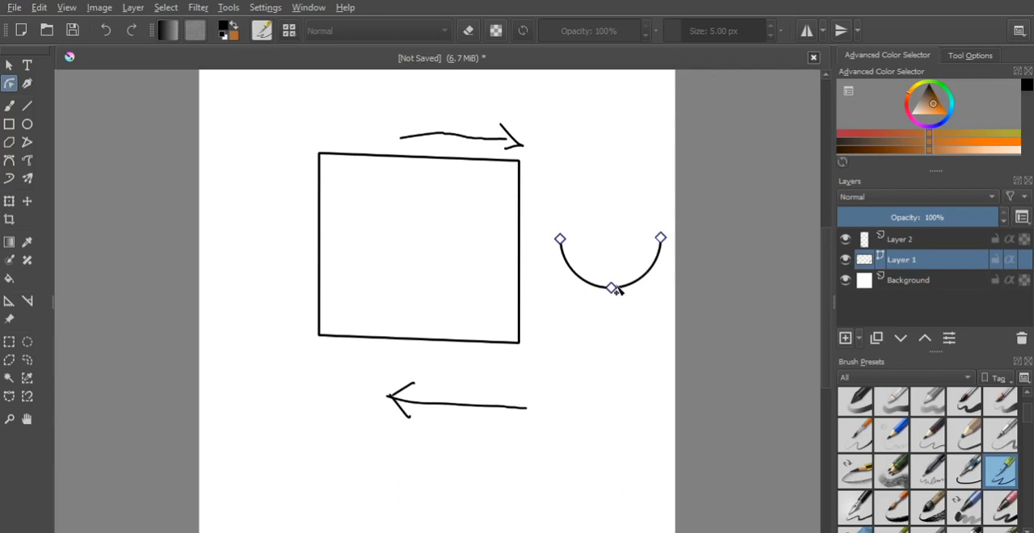
{"action": "left_click", "coordinate": [613, 289]}
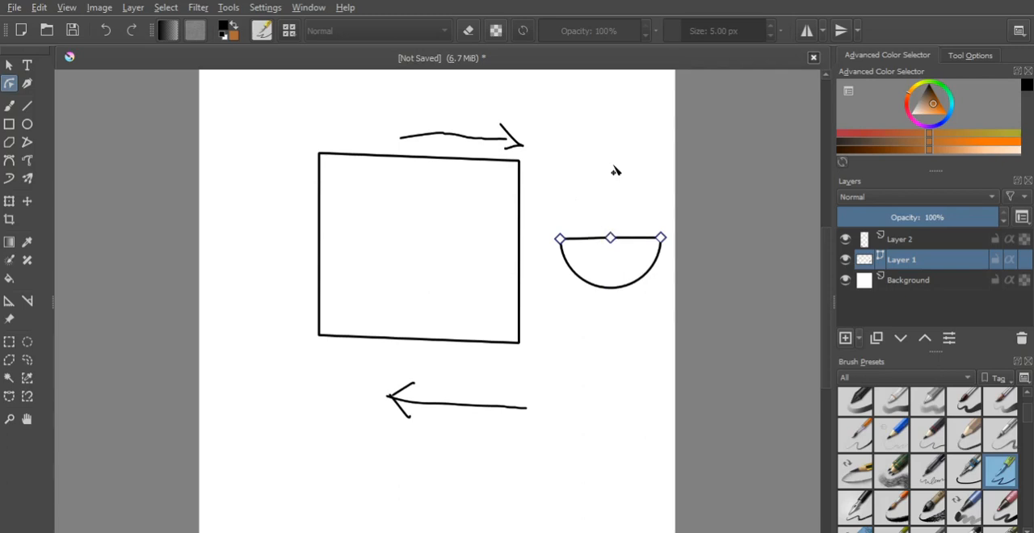
- Make a rectangular selection around the half circle and clear that selection
{"action": "left_click", "coordinate": [438, 255]}
{"action": "left_click", "coordinate": [9, 342]}
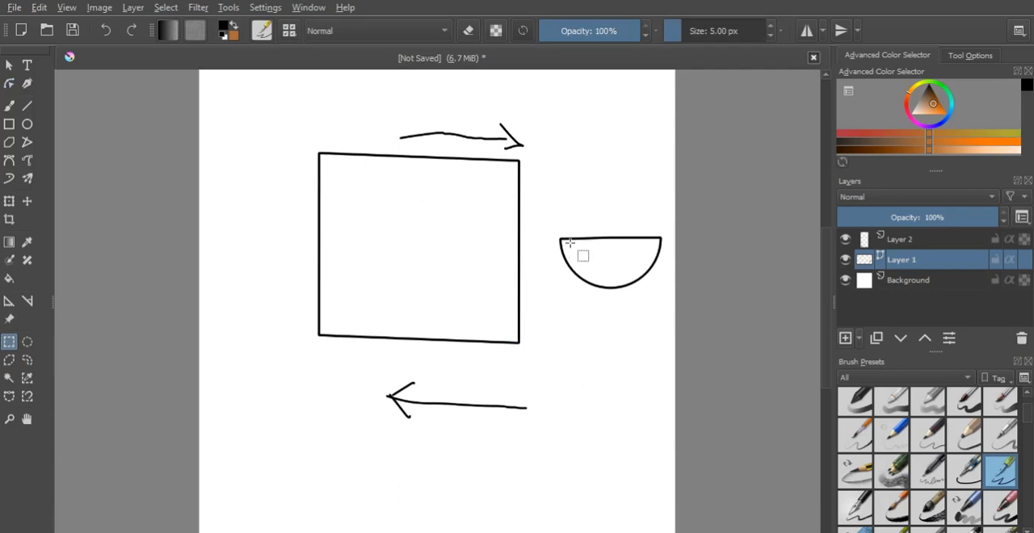
{"action": "left_click_drag", "start_coordinate": [564, 153], "coordinate": [704, 322]}
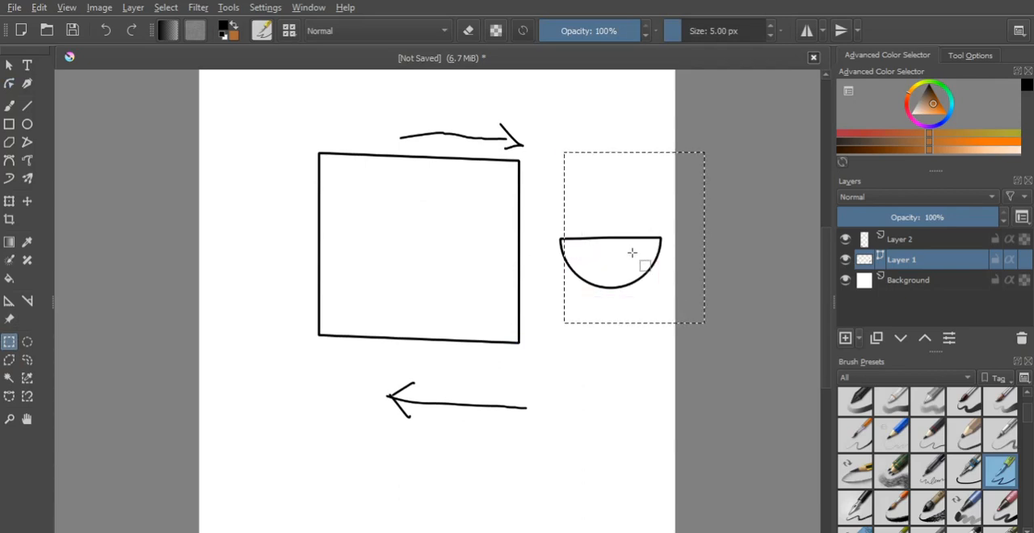
{"action": "left_click", "coordinate": [632, 254]}
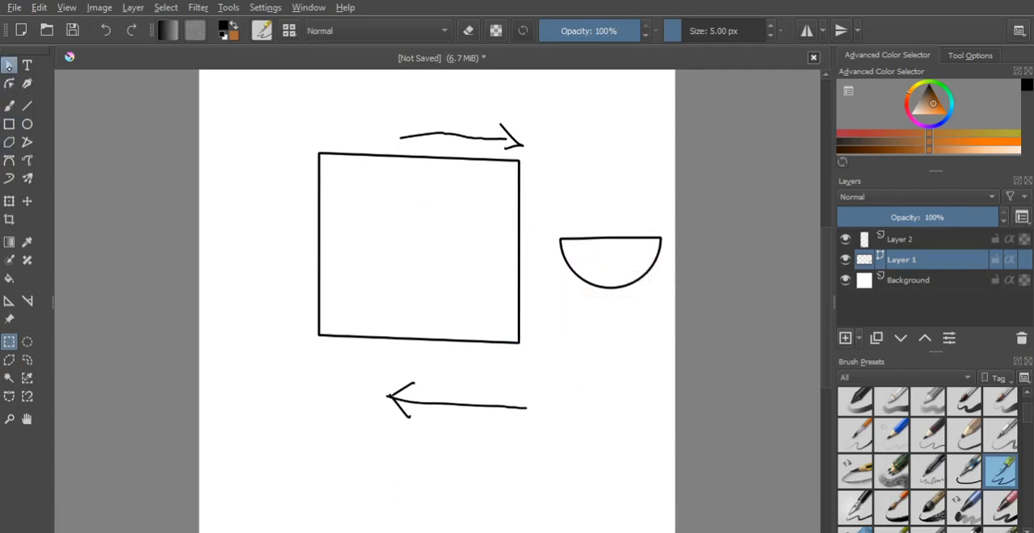
- Select the half circle beside the rectangle as a shape and delete it
{"action": "left_click", "coordinate": [8, 65]}
{"action": "left_click", "coordinate": [517, 273]}
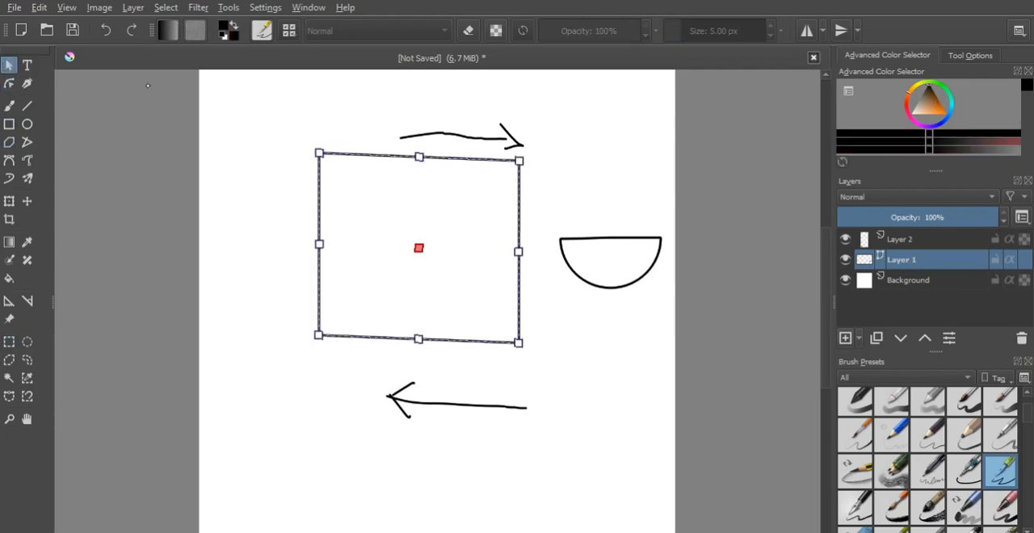
{"action": "left_click", "coordinate": [616, 281]}
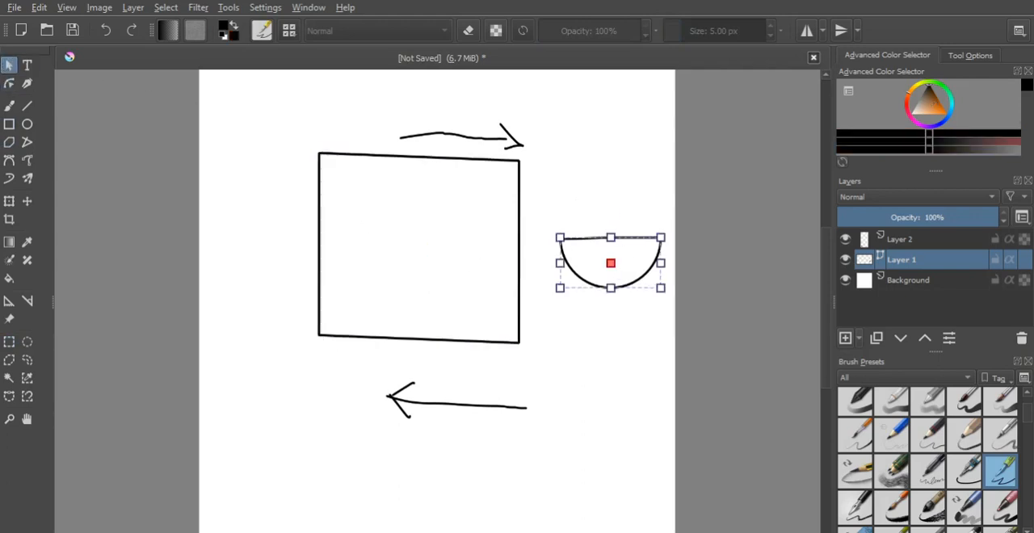
{"action": "key", "text": "Delete"}
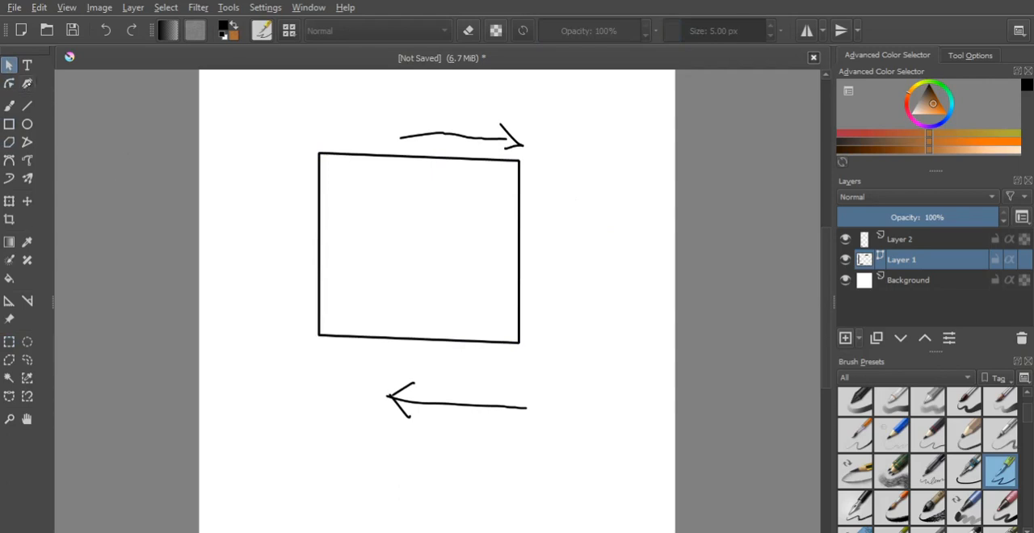
- Draw a curved calligraphy stroke on Layer 1 from the rectangle's upper-left outside down into its interior
{"action": "left_click", "coordinate": [26, 84]}
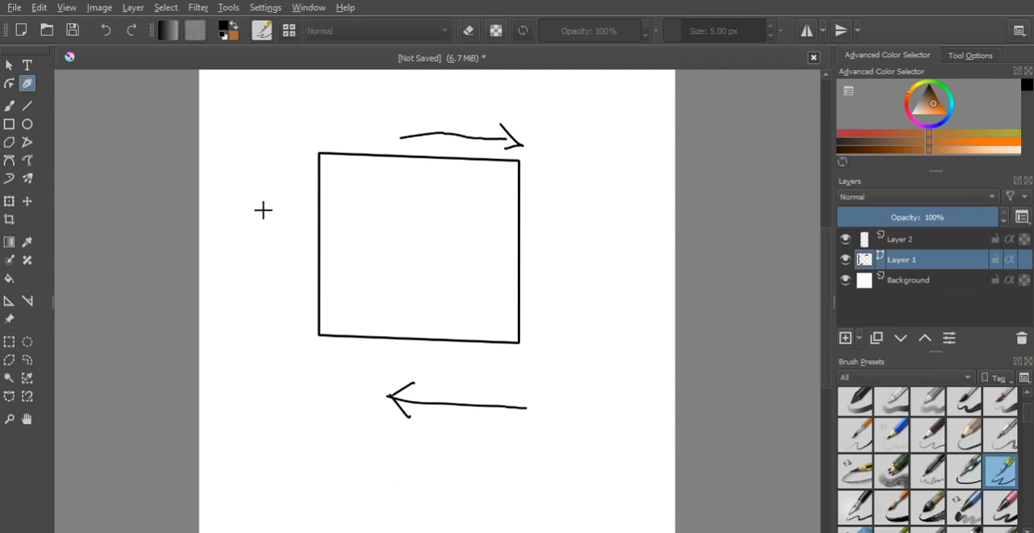
{"action": "mouse_move", "coordinate": [237, 168]}
{"action": "left_mouse_down"}
{"action": "mouse_move", "coordinate": [354, 206]}
{"action": "mouse_move", "coordinate": [449, 273]}
{"action": "left_mouse_up"}
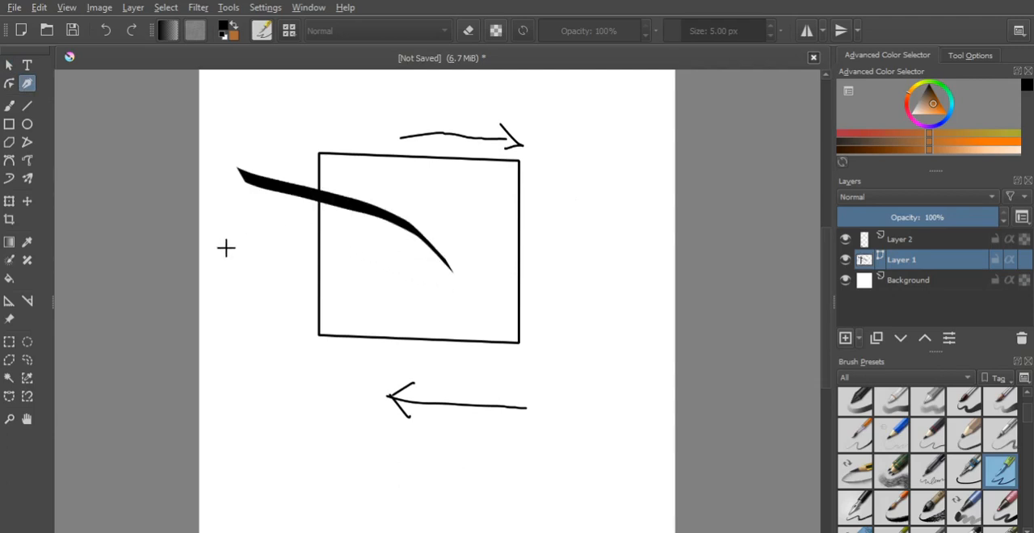
- Draw two sweeping calligraphy strokes around the rectangle's lower-left corner and undo all the calligraphy strokes
{"action": "left_click_drag", "start_coordinate": [225, 248], "coordinate": [290, 386]}
{"action": "mouse_move", "coordinate": [255, 201]}
{"action": "left_mouse_down"}
{"action": "mouse_move", "coordinate": [307, 330]}
{"action": "mouse_move", "coordinate": [368, 402]}
{"action": "mouse_move", "coordinate": [378, 364]}
{"action": "mouse_move", "coordinate": [584, 293]}
{"action": "mouse_move", "coordinate": [582, 269]}
{"action": "left_mouse_up"}
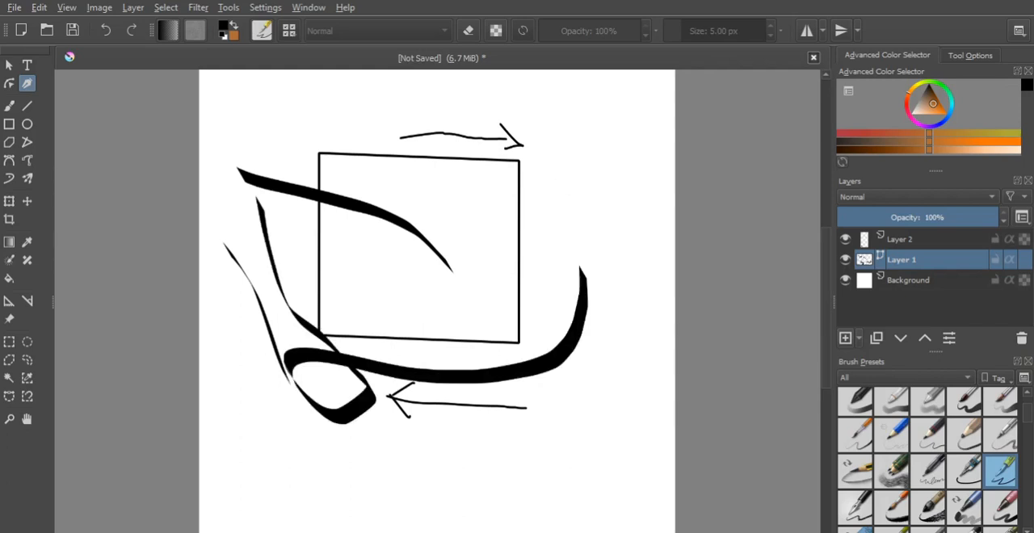
{"action": "key", "text": "ctrl+z"}
{"action": "key", "text": "ctrl+z"}
{"action": "key", "text": "ctrl+z"}
{"action": "key", "text": "ctrl+z"}
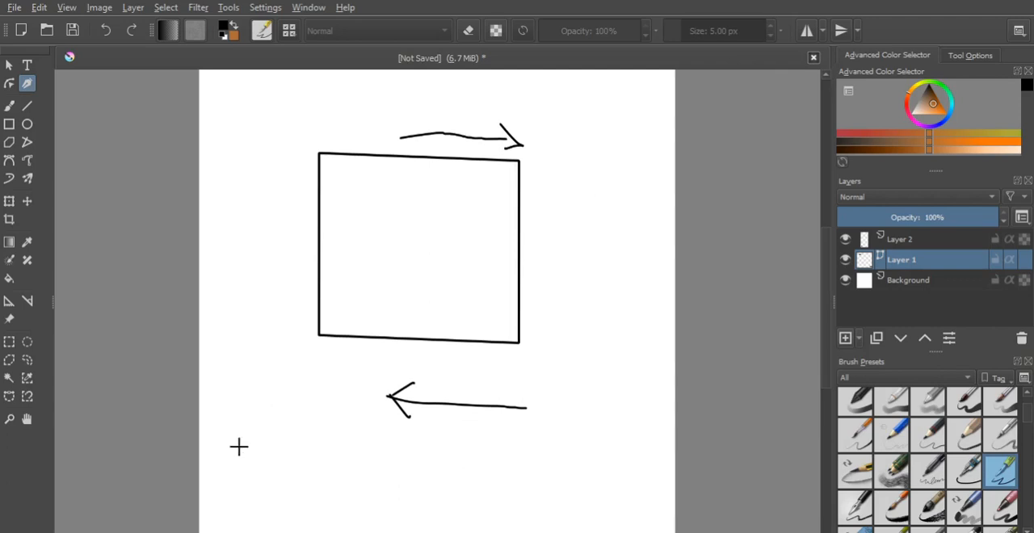
- Write the calligraphy letters A and B below the rectangle on Layer 1
{"action": "mouse_move", "coordinate": [240, 447]}
{"action": "left_mouse_down"}
{"action": "mouse_move", "coordinate": [296, 393]}
{"action": "mouse_move", "coordinate": [330, 466]}
{"action": "left_mouse_up"}
{"action": "left_click_drag", "start_coordinate": [268, 409], "coordinate": [322, 429]}
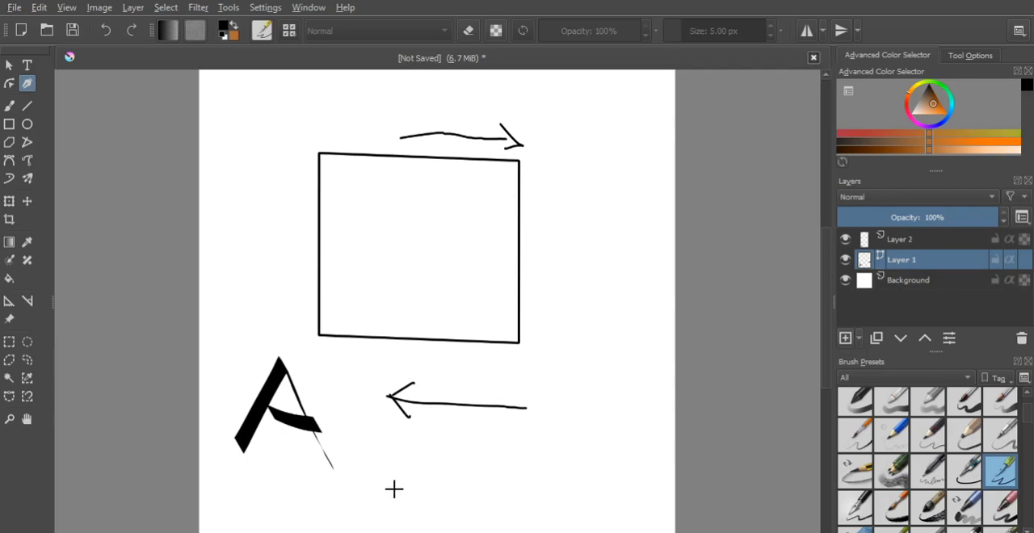
{"action": "mouse_move", "coordinate": [405, 507]}
{"action": "left_mouse_down"}
{"action": "mouse_move", "coordinate": [445, 448]}
{"action": "mouse_move", "coordinate": [408, 469]}
{"action": "mouse_move", "coordinate": [439, 470]}
{"action": "mouse_move", "coordinate": [453, 492]}
{"action": "mouse_move", "coordinate": [405, 507]}
{"action": "left_mouse_up"}
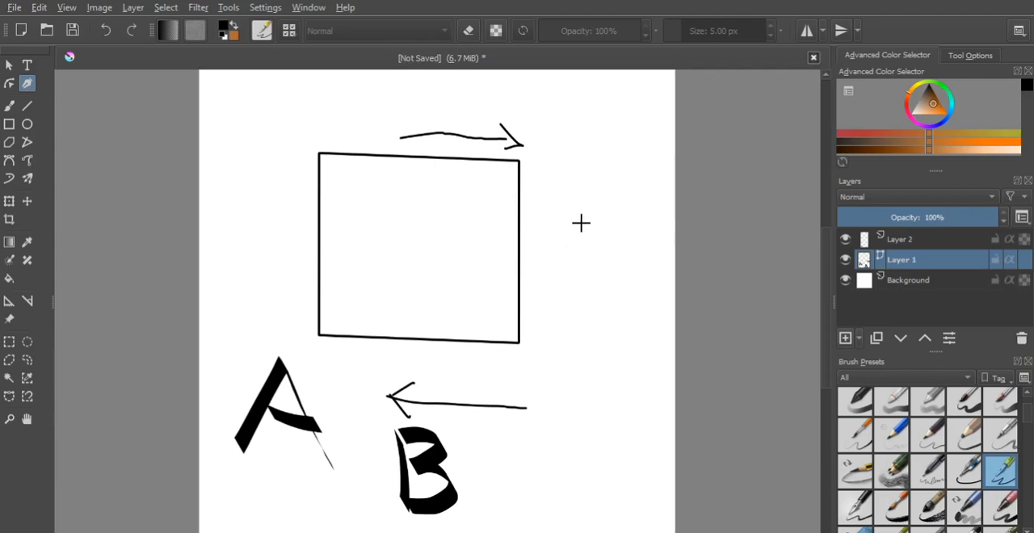
- Draw calligraphy strokes around the rectangle: slanted lines to its right, a looping figure to its left and a letter D beside the B
{"action": "mouse_move", "coordinate": [606, 129]}
{"action": "left_mouse_down"}
{"action": "mouse_move", "coordinate": [617, 252]}
{"action": "mouse_move", "coordinate": [586, 280]}
{"action": "mouse_move", "coordinate": [537, 373]}
{"action": "mouse_move", "coordinate": [575, 328]}
{"action": "left_mouse_up"}
{"action": "left_click_drag", "start_coordinate": [625, 304], "coordinate": [565, 414]}
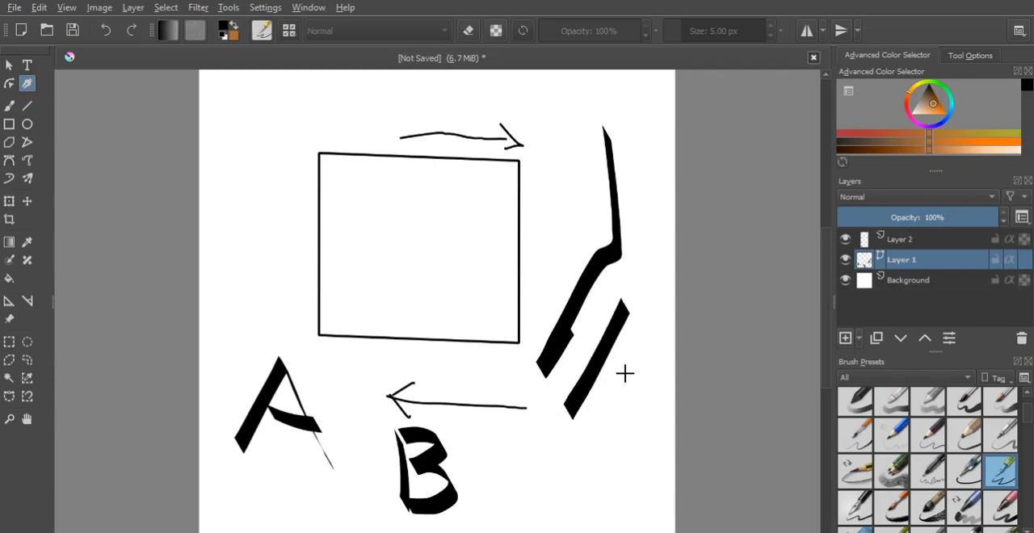
{"action": "left_click_drag", "start_coordinate": [631, 354], "coordinate": [684, 425]}
{"action": "mouse_move", "coordinate": [245, 164]}
{"action": "left_mouse_down"}
{"action": "mouse_move", "coordinate": [237, 146]}
{"action": "mouse_move", "coordinate": [291, 212]}
{"action": "mouse_move", "coordinate": [250, 281]}
{"action": "left_mouse_up"}
{"action": "mouse_move", "coordinate": [510, 445]}
{"action": "left_mouse_down"}
{"action": "mouse_move", "coordinate": [535, 435]}
{"action": "mouse_move", "coordinate": [520, 472]}
{"action": "left_mouse_up"}
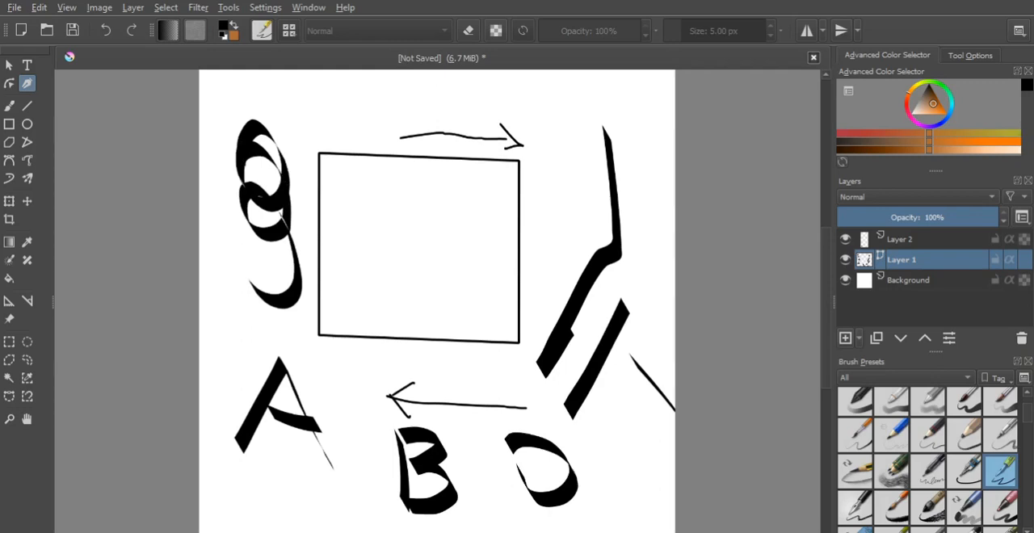
- Undo all the calligraphy letters and strokes around the rectangle
{"action": "key", "text": "ctrl+z"}
{"action": "key", "text": "ctrl+z"}
{"action": "key", "text": "ctrl+z"}
{"action": "key", "text": "ctrl+z"}
{"action": "key", "text": "ctrl+z"}
{"action": "key", "text": "ctrl+z"}
{"action": "key", "text": "ctrl+z"}
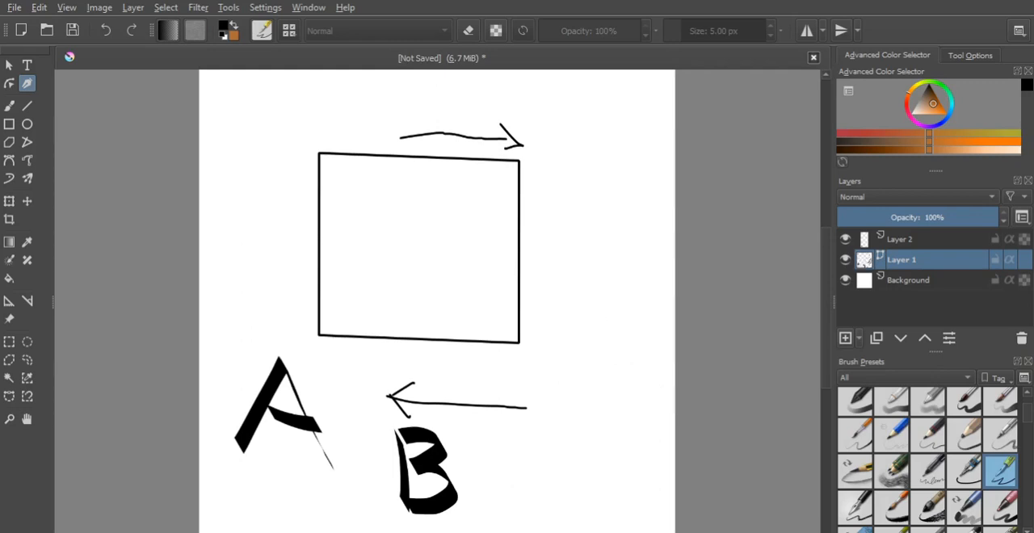
{"action": "key", "text": "ctrl+z"}
{"action": "key", "text": "ctrl+z"}
{"action": "key", "text": "ctrl+z"}
{"action": "key", "text": "ctrl+z"}
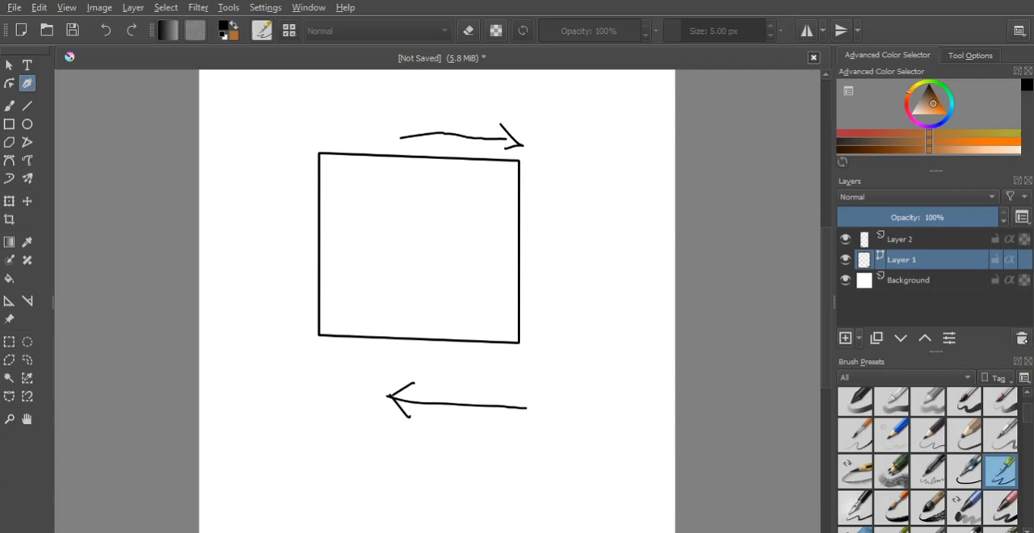
- Delete Layer 1 and a newly added trial paint layer, and make Layer 2 the active layer
{"action": "left_click", "coordinate": [1023, 338]}
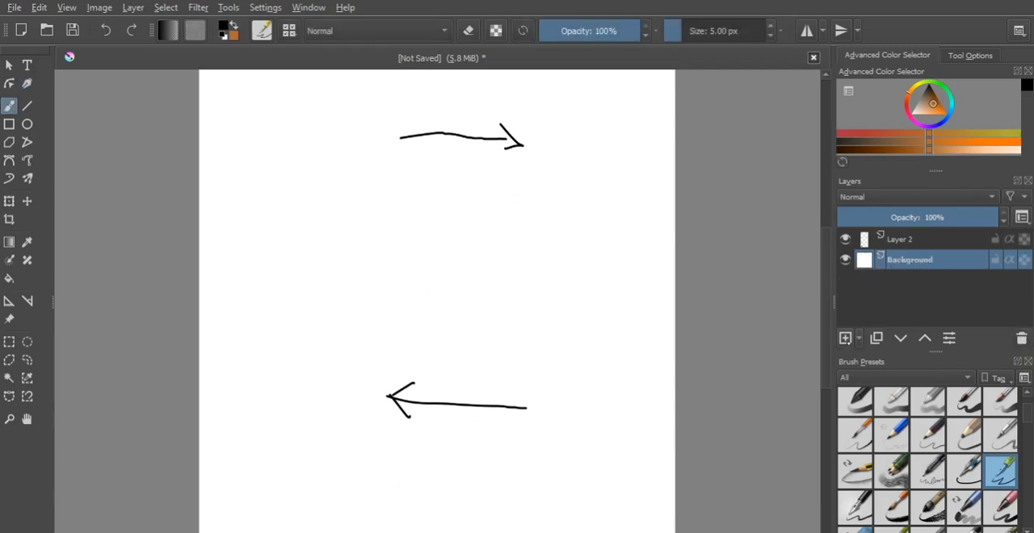
{"action": "left_click", "coordinate": [844, 338]}
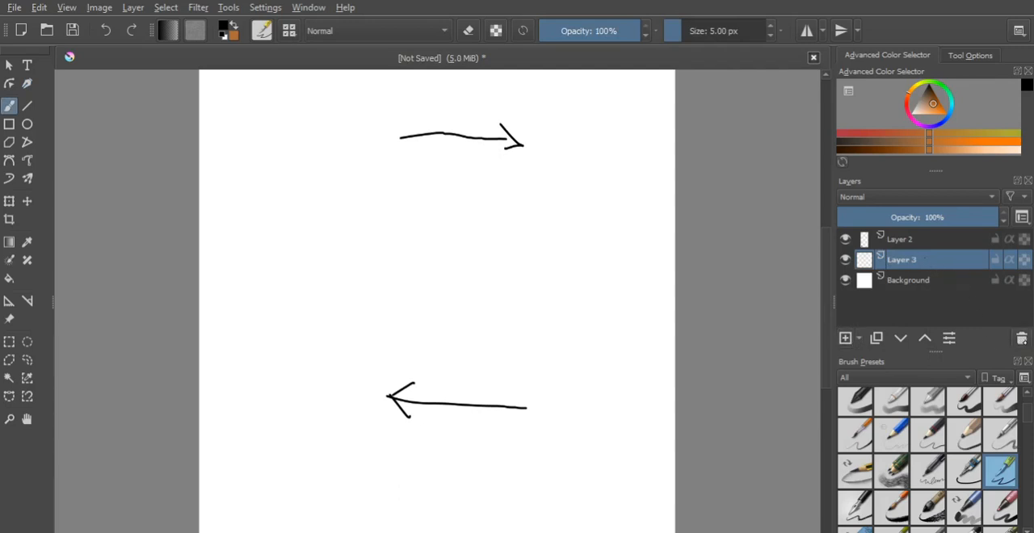
{"action": "left_click", "coordinate": [1021, 338]}
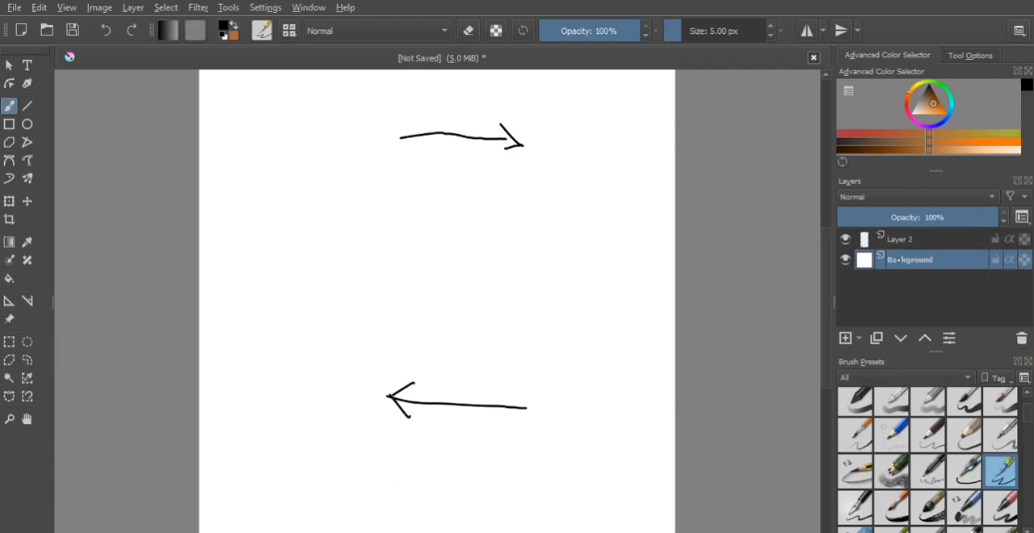
{"action": "left_click", "coordinate": [945, 241]}
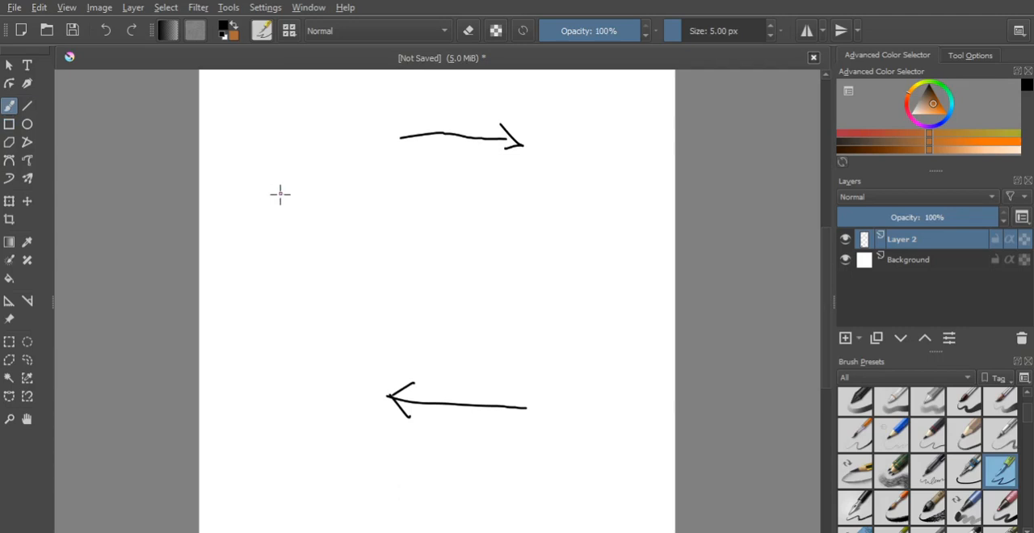
- Draw two wavy freehand lines and a closed bowl-like outline between the arrows on Layer 2, and undo these strokes
{"action": "mouse_move", "coordinate": [285, 207]}
{"action": "left_mouse_down"}
{"action": "mouse_move", "coordinate": [452, 243]}
{"action": "mouse_move", "coordinate": [510, 236]}
{"action": "left_mouse_up"}
{"action": "left_click_drag", "start_coordinate": [298, 276], "coordinate": [537, 309]}
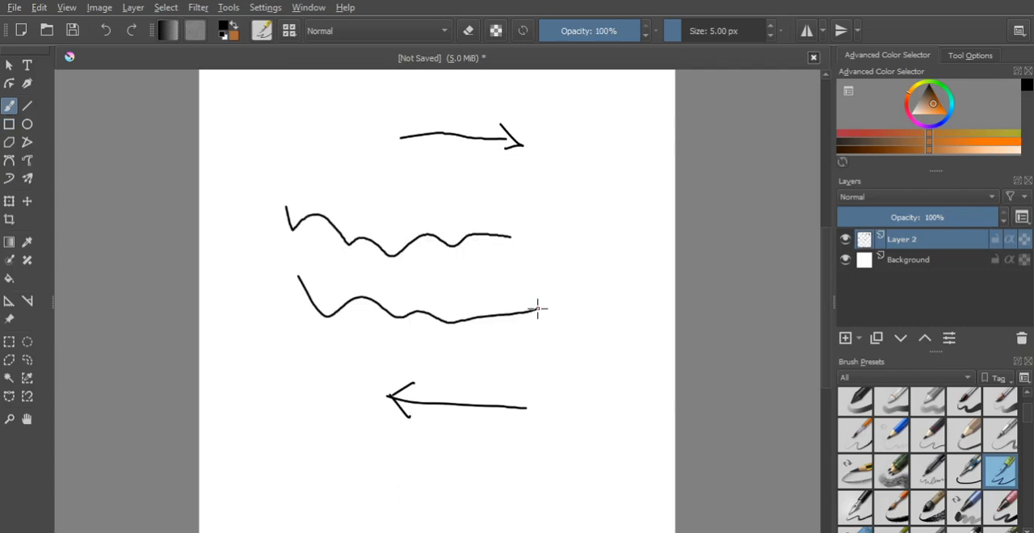
{"action": "left_click_drag", "start_coordinate": [299, 170], "coordinate": [291, 179]}
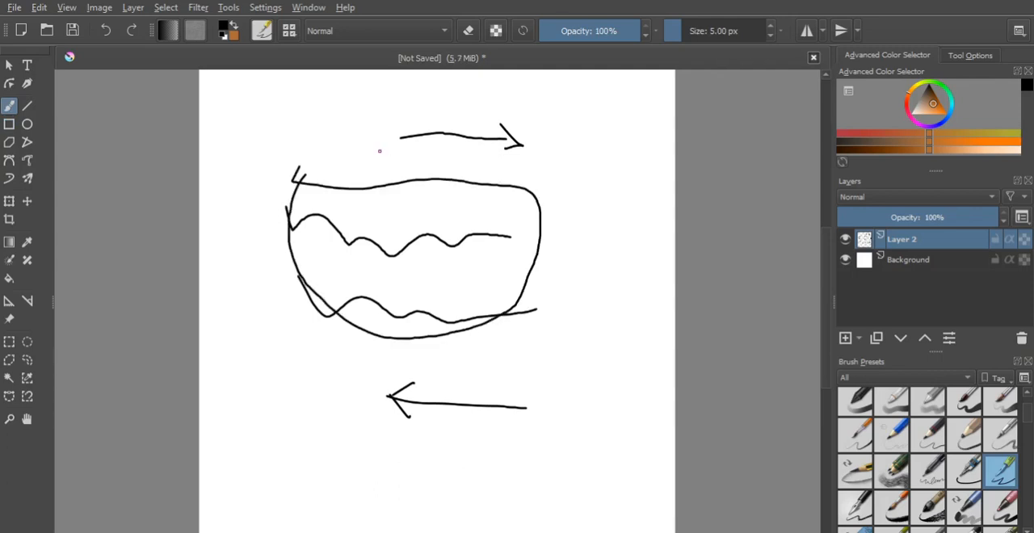
{"action": "key", "text": "ctrl+z"}
{"action": "key", "text": "ctrl+z"}
{"action": "key", "text": "ctrl+z"}
{"action": "key", "text": "ctrl+z"}
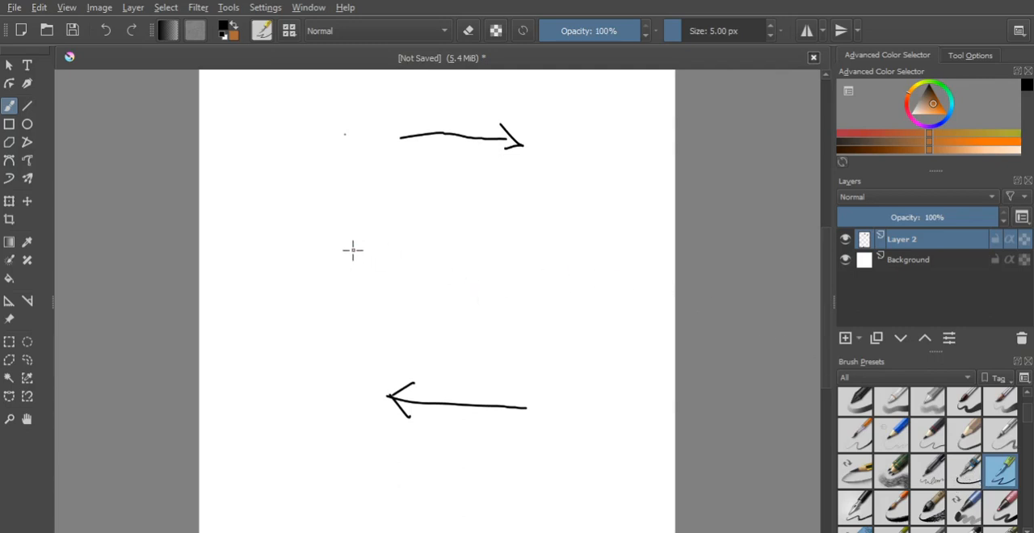
- Paint a thin wavy 5 px line between the arrows and two textured strokes with the 60 px bristle brush preset
{"action": "mouse_move", "coordinate": [353, 250]}
{"action": "left_mouse_down"}
{"action": "mouse_move", "coordinate": [528, 272]}
{"action": "mouse_move", "coordinate": [550, 273]}
{"action": "mouse_move", "coordinate": [556, 260]}
{"action": "left_mouse_up"}
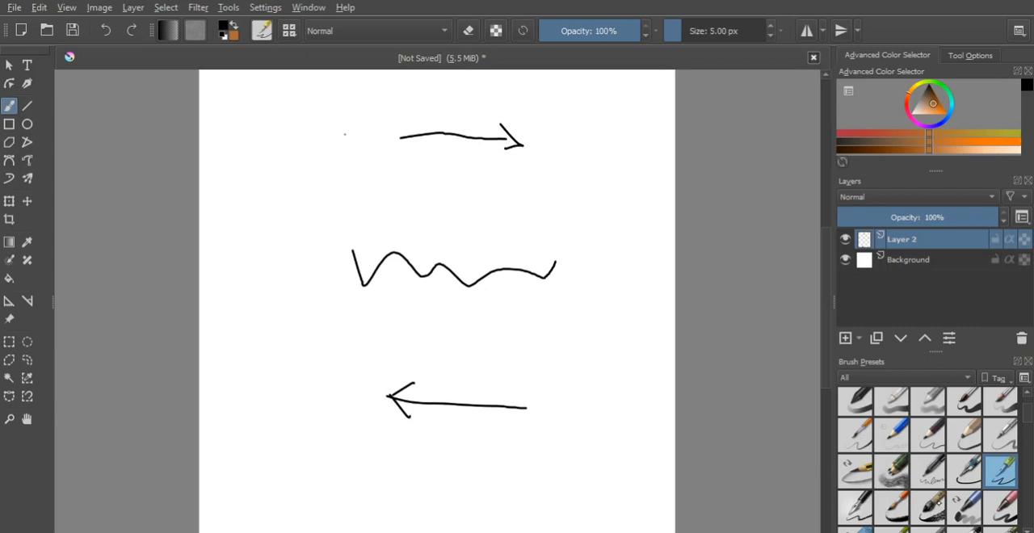
{"action": "left_click", "coordinate": [929, 507]}
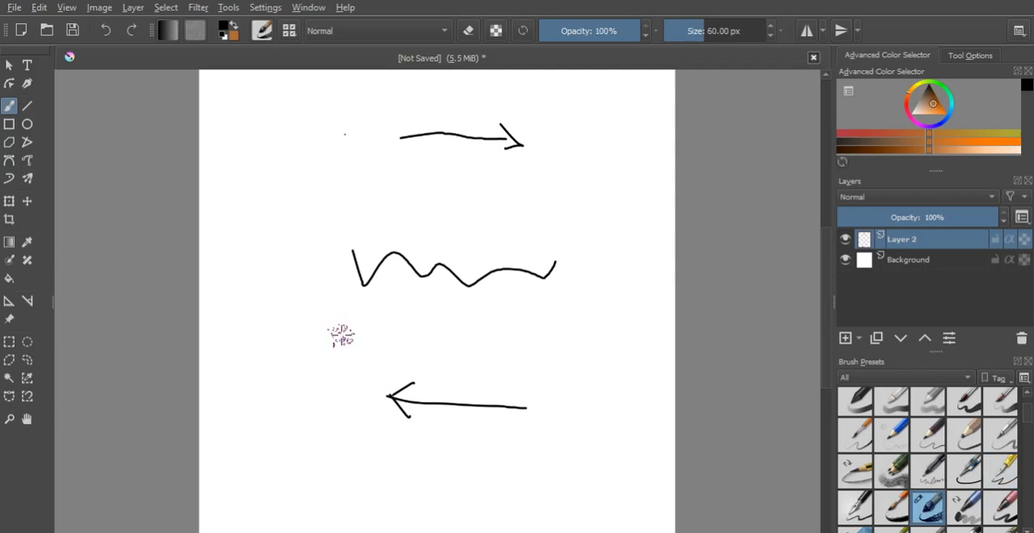
{"action": "left_click_drag", "start_coordinate": [318, 331], "coordinate": [535, 352]}
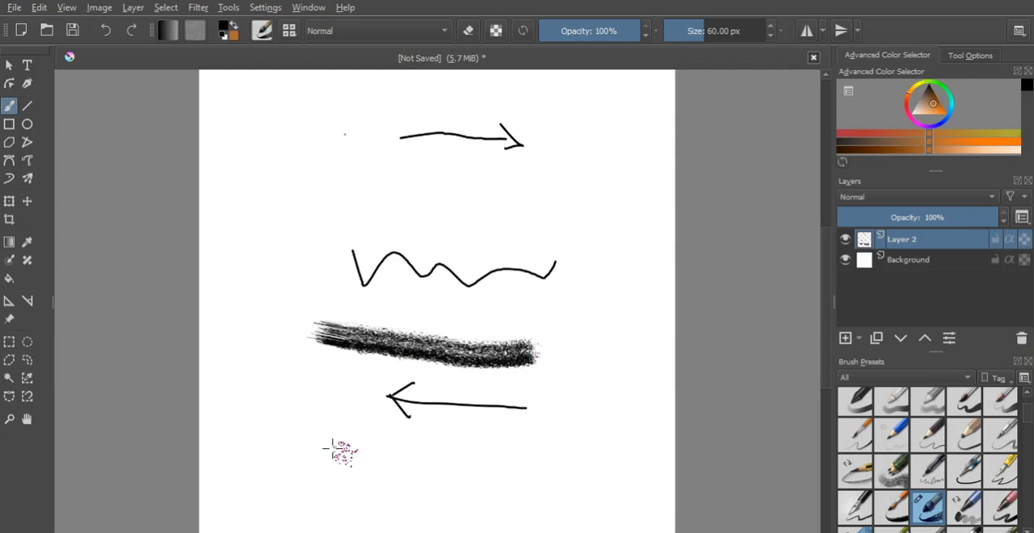
{"action": "mouse_move", "coordinate": [240, 144]}
{"action": "left_mouse_down"}
{"action": "mouse_move", "coordinate": [355, 203]}
{"action": "mouse_move", "coordinate": [431, 213]}
{"action": "left_mouse_up"}
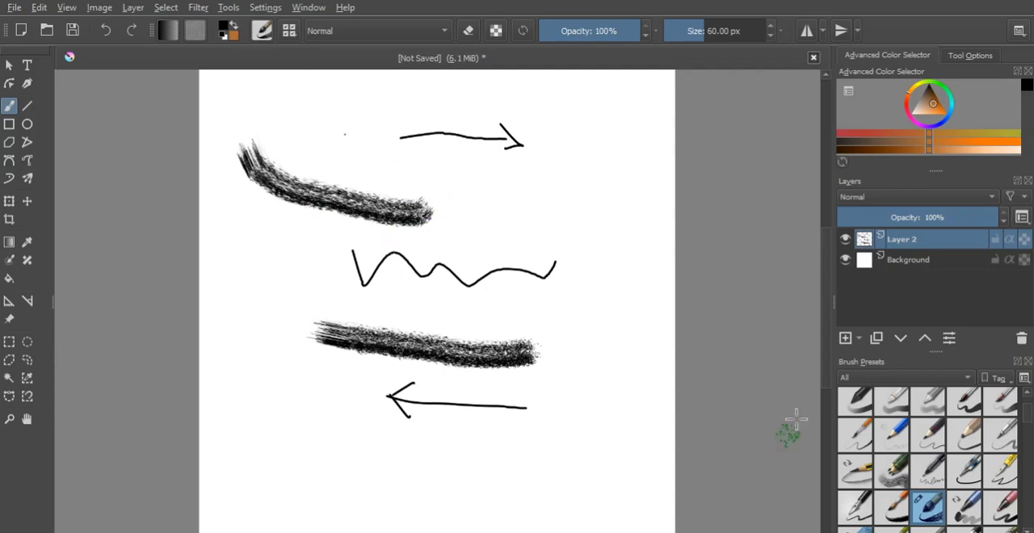
- Return to the 5 px brush preset and undo the wavy line and the two textured strokes
{"action": "left_click", "coordinate": [1009, 464]}
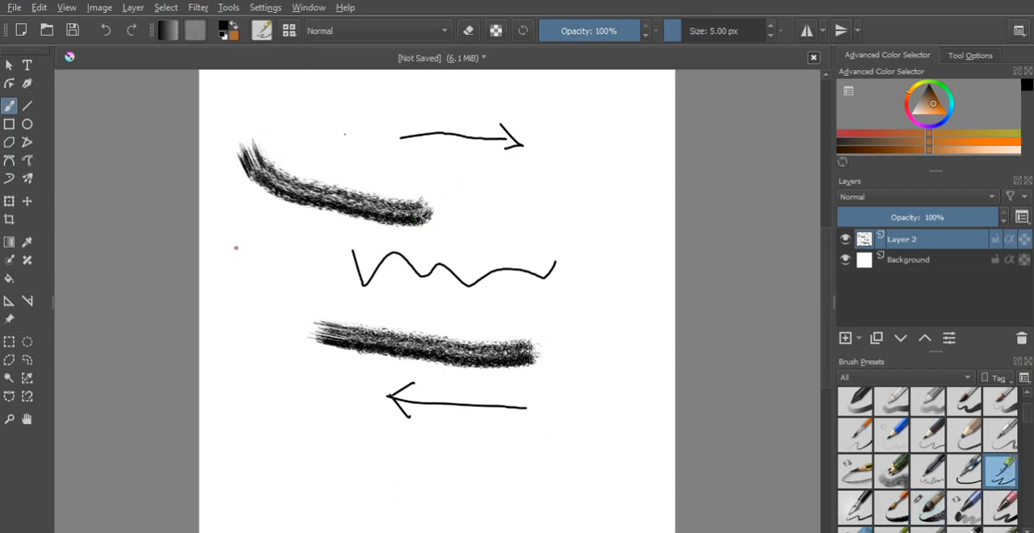
{"action": "key", "text": "ctrl+z"}
{"action": "key", "text": "ctrl+z"}
{"action": "key", "text": "ctrl+z"}
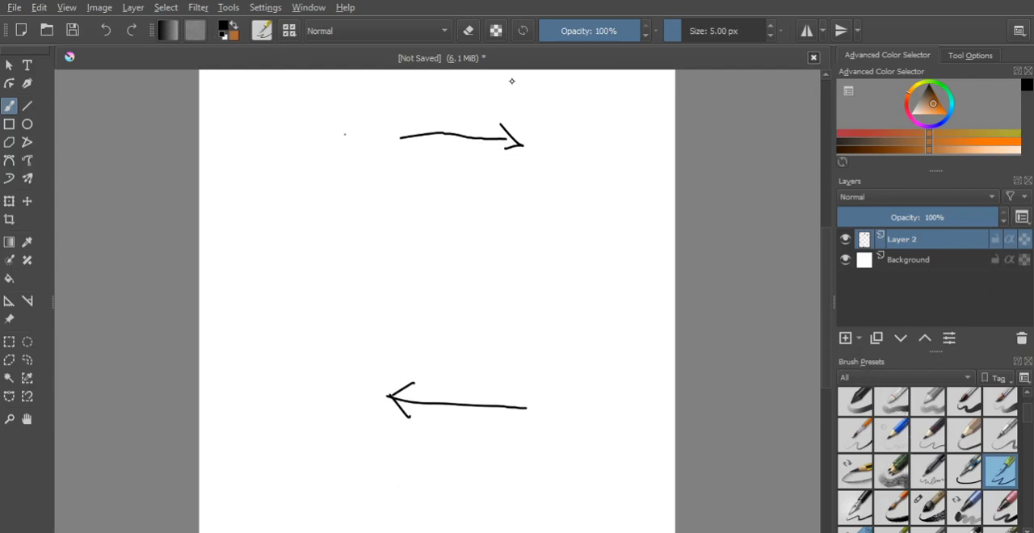
- Place a small dot near the canvas's left edge and erase the tail of the upper arrow using the brush's eraser mode
{"action": "left_click", "coordinate": [208, 229]}
{"action": "left_click", "coordinate": [468, 31]}
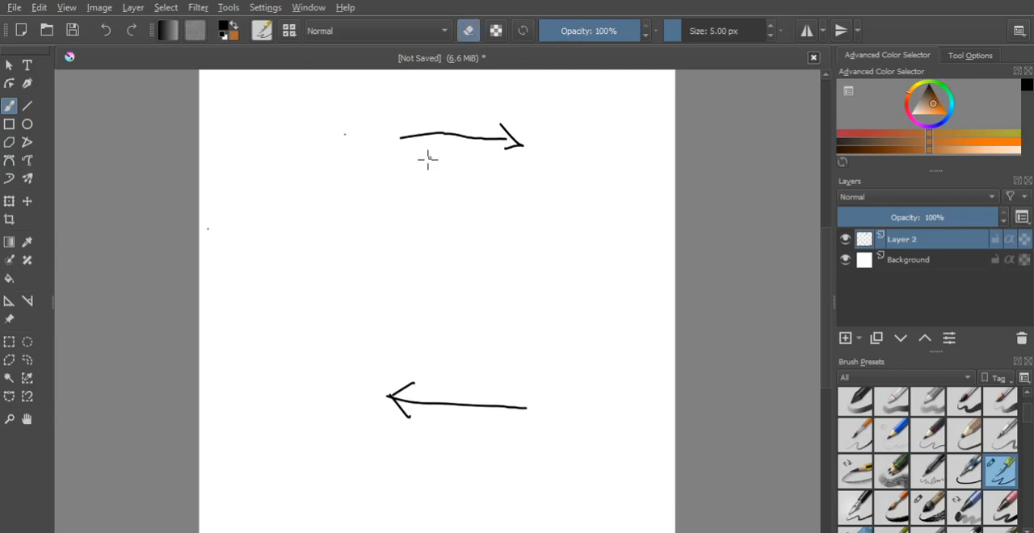
{"action": "mouse_move", "coordinate": [401, 136]}
{"action": "left_mouse_down"}
{"action": "mouse_move", "coordinate": [440, 134]}
{"action": "mouse_move", "coordinate": [404, 137]}
{"action": "left_mouse_up"}
{"action": "right_click", "coordinate": [397, 138]}
{"action": "left_click", "coordinate": [630, 258]}
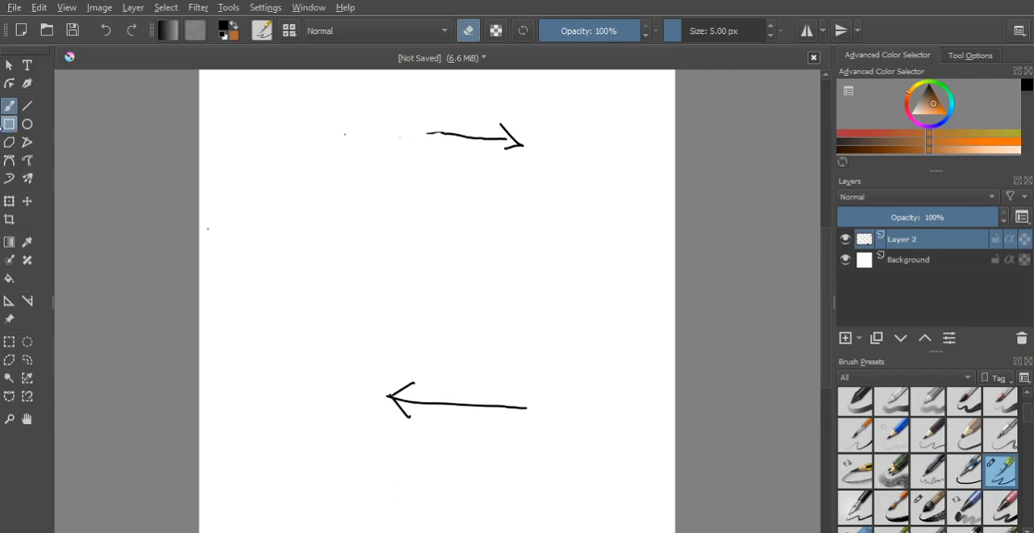
- Try to draw a rectangle between the arrows with eraser mode still on, and return to the Freehand Brush
{"action": "left_click", "coordinate": [9, 124]}
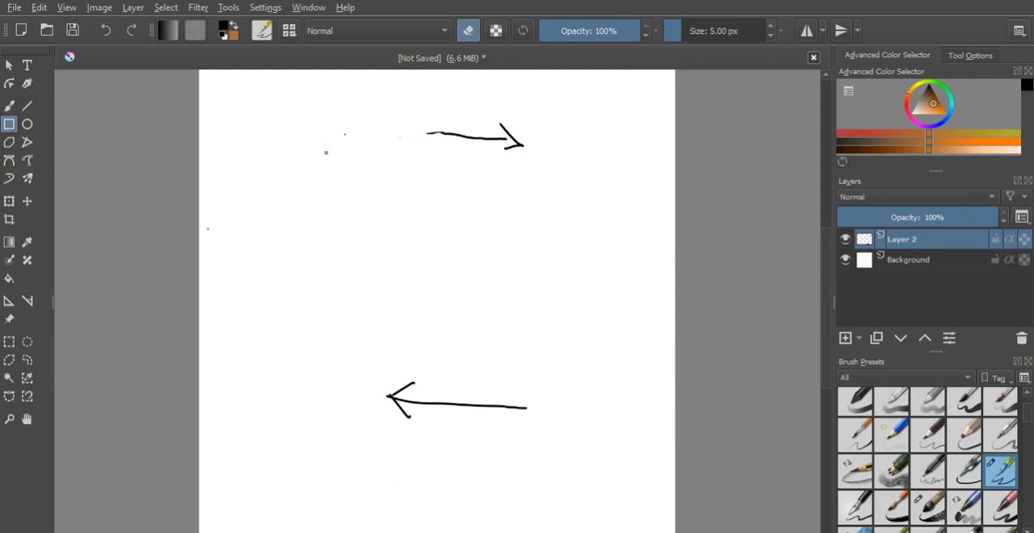
{"action": "left_click_drag", "start_coordinate": [299, 177], "coordinate": [486, 310]}
{"action": "left_click", "coordinate": [9, 105]}
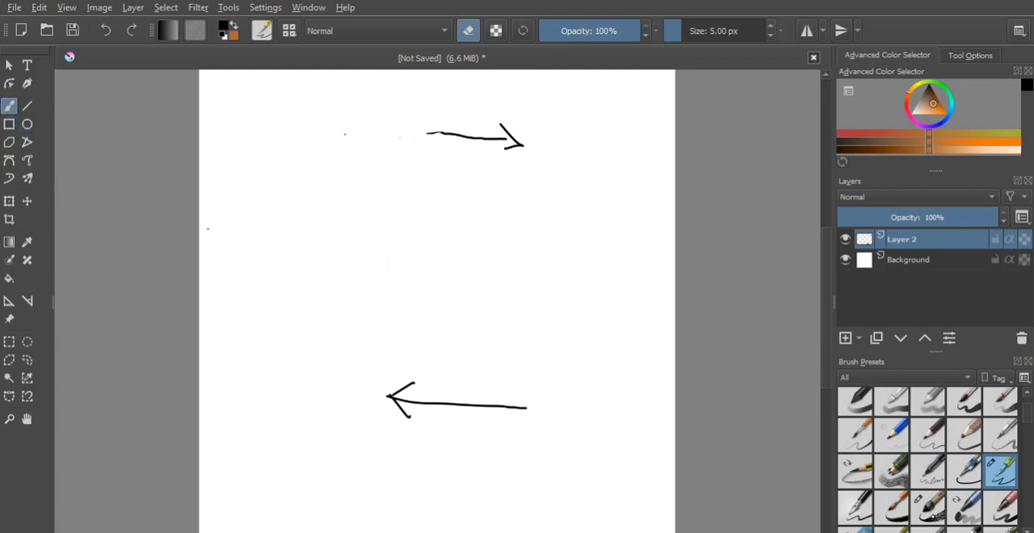
- Paint two curved textured strokes between the arrows with the 60 px bristle brush preset at full opacity
{"action": "left_click", "coordinate": [927, 507]}
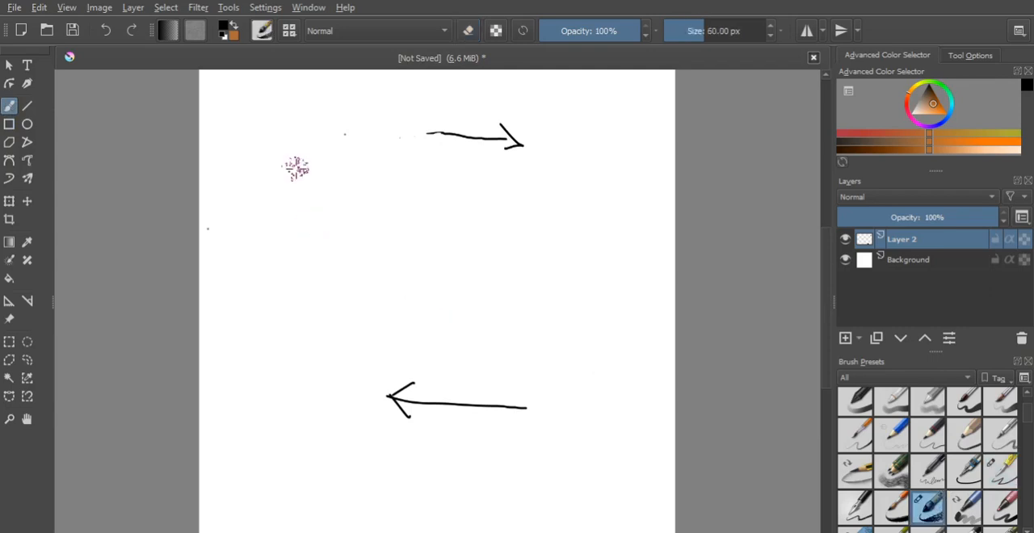
{"action": "mouse_move", "coordinate": [296, 171]}
{"action": "left_mouse_down"}
{"action": "mouse_move", "coordinate": [420, 230]}
{"action": "mouse_move", "coordinate": [573, 220]}
{"action": "left_mouse_up"}
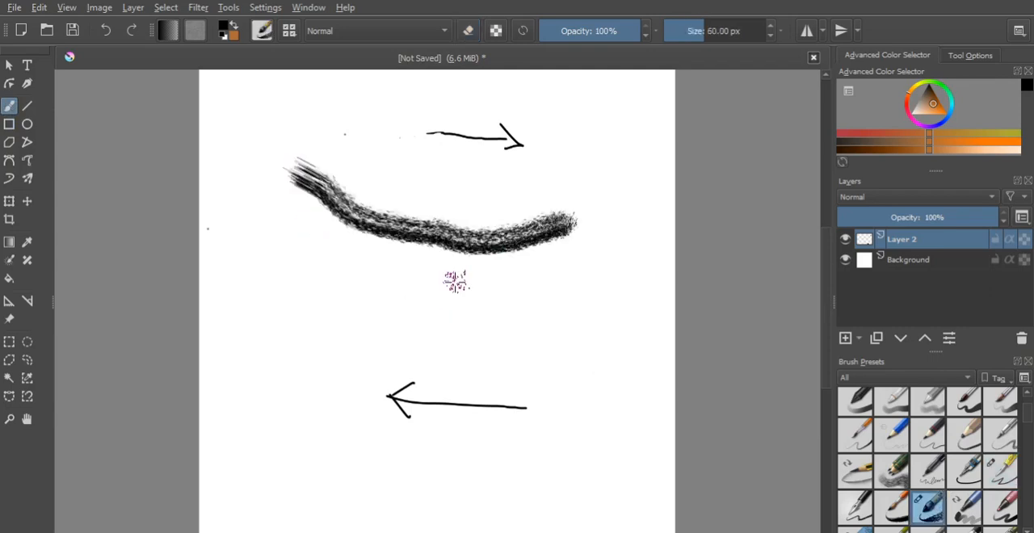
{"action": "mouse_move", "coordinate": [284, 225]}
{"action": "left_mouse_down"}
{"action": "mouse_move", "coordinate": [451, 327]}
{"action": "mouse_move", "coordinate": [552, 309]}
{"action": "left_mouse_up"}
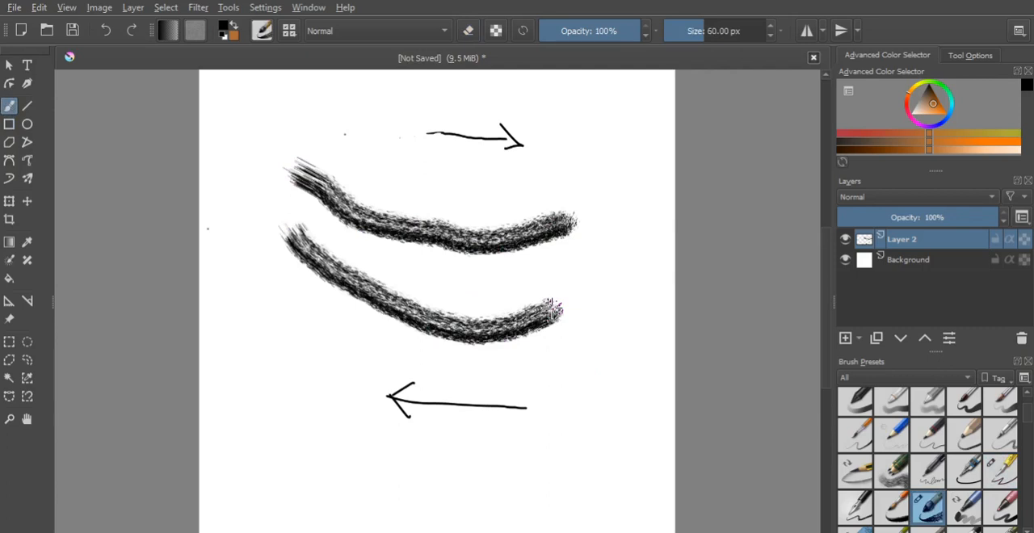
- Set the brush opacity to 48% and paint three faint strokes below and across the dark ones
{"action": "left_click", "coordinate": [587, 35]}
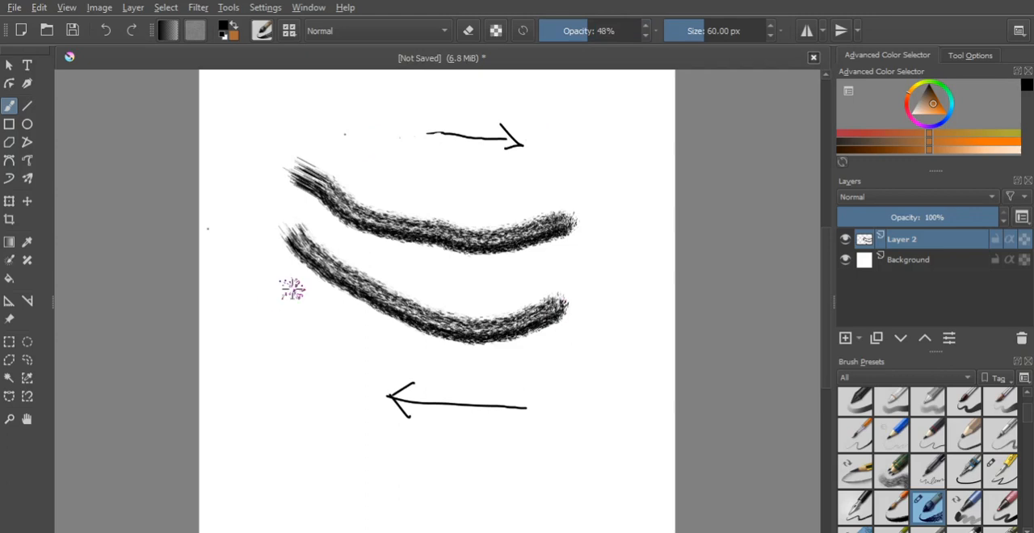
{"action": "left_click_drag", "start_coordinate": [292, 289], "coordinate": [585, 378]}
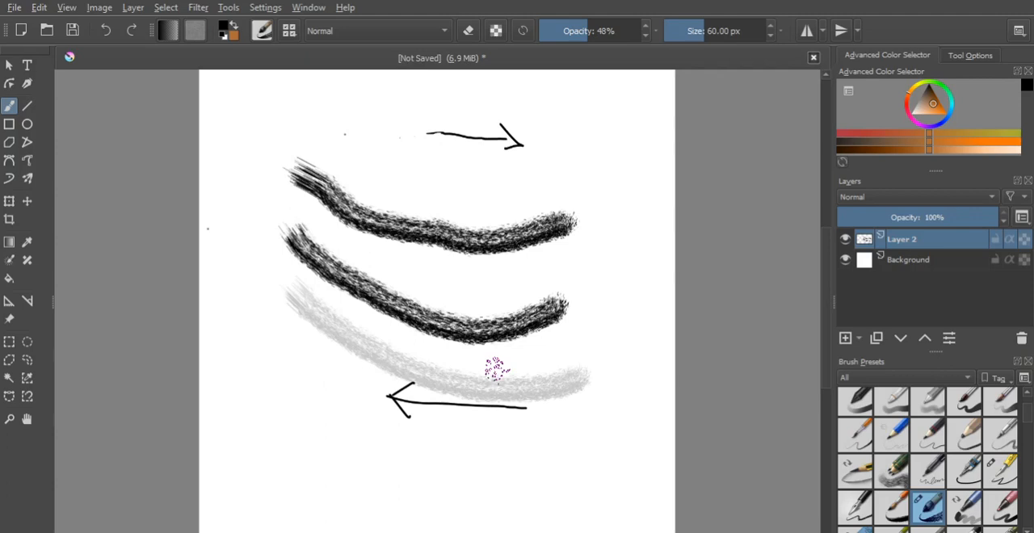
{"action": "left_click_drag", "start_coordinate": [447, 203], "coordinate": [529, 354]}
{"action": "left_click_drag", "start_coordinate": [611, 171], "coordinate": [385, 299]}
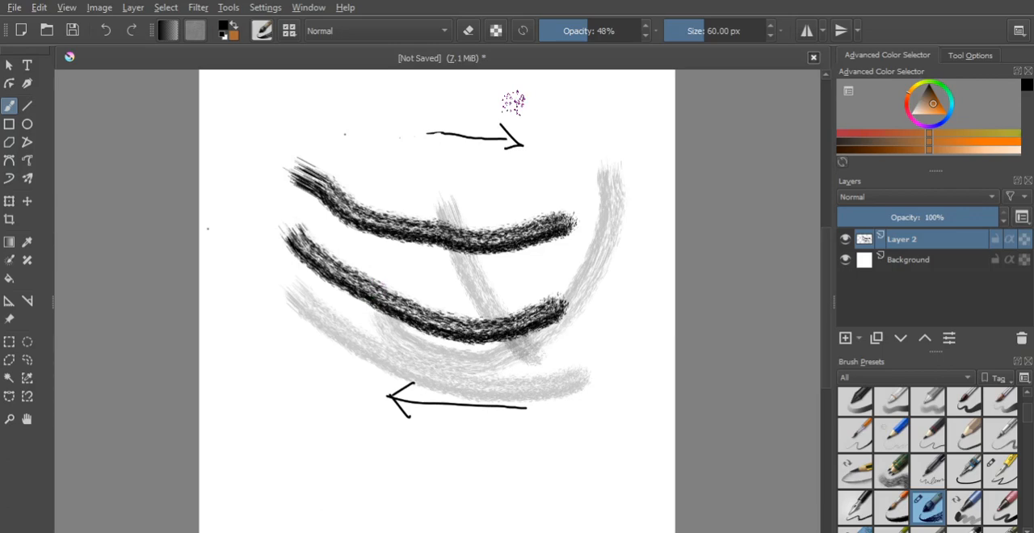
- Undo all the faint and dark textured strokes on Layer 2
{"action": "key", "text": "ctrl+z"}
{"action": "key", "text": "ctrl+z"}
{"action": "key", "text": "ctrl+z"}
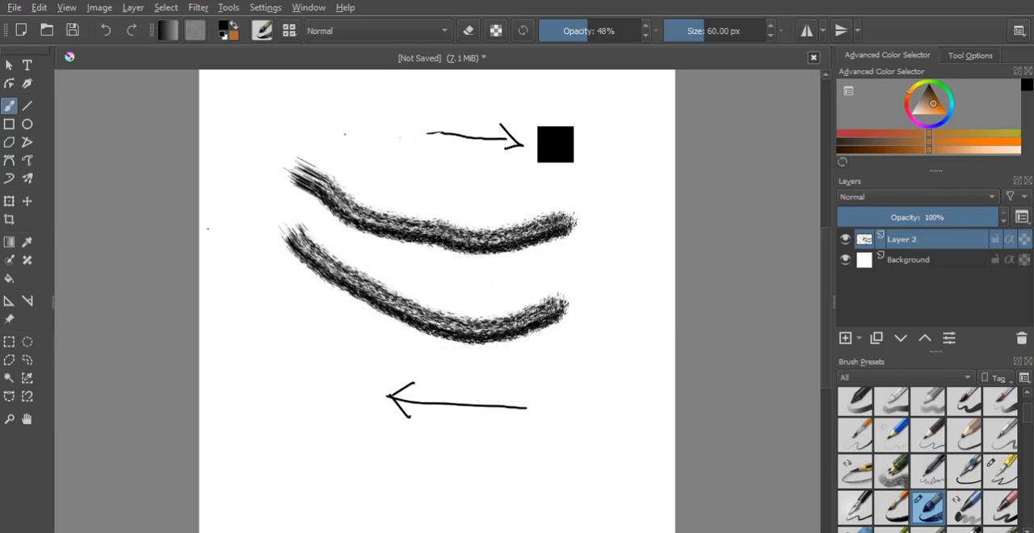
{"action": "key", "text": "ctrl+z"}
{"action": "key", "text": "ctrl+z"}
{"action": "key", "text": "ctrl+z"}
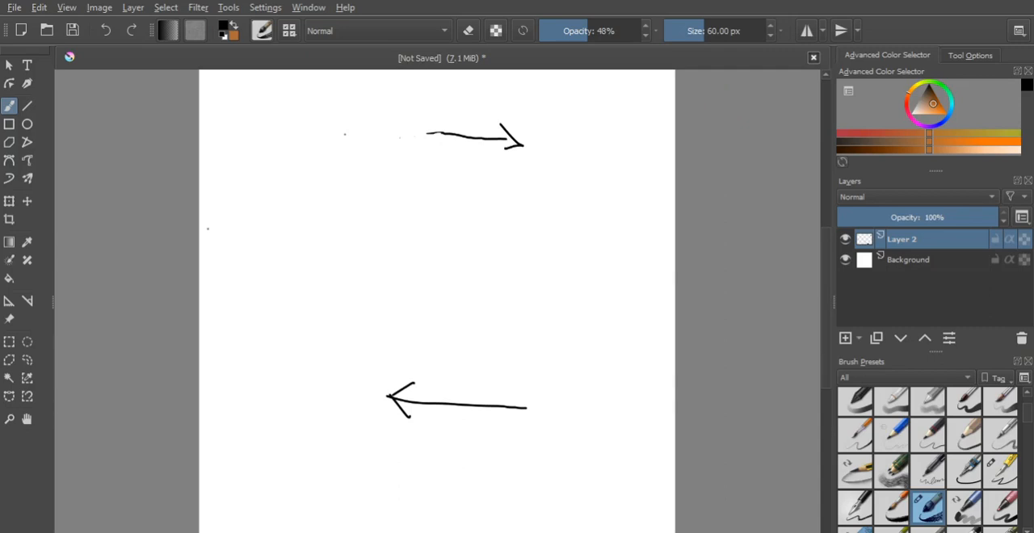
- Restore the brush opacity to 100% and paint two thin curved strokes between the arrows with the 5 px pen preset, eraser mode off
{"action": "left_click_drag", "start_coordinate": [635, 32], "coordinate": [648, 33]}
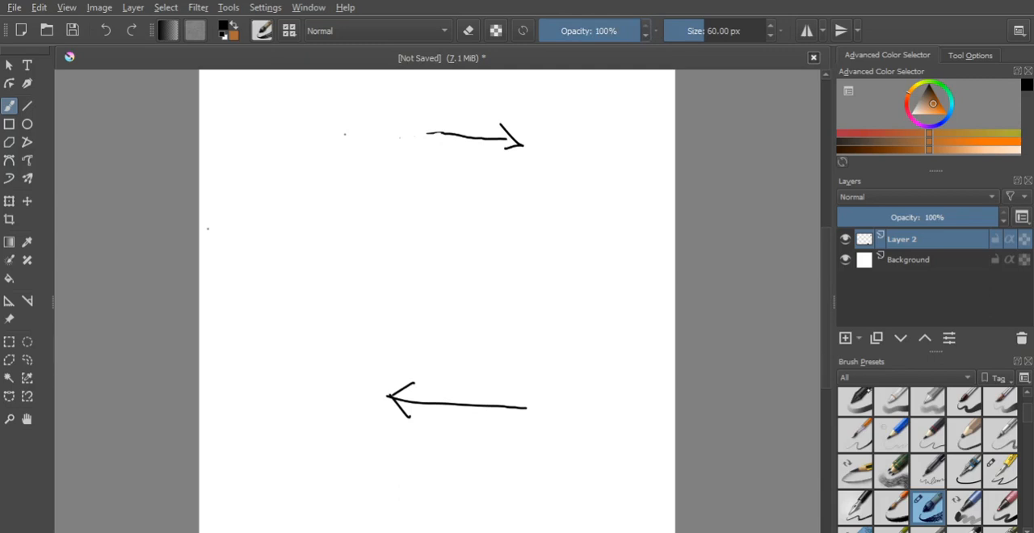
{"action": "left_click", "coordinate": [998, 436]}
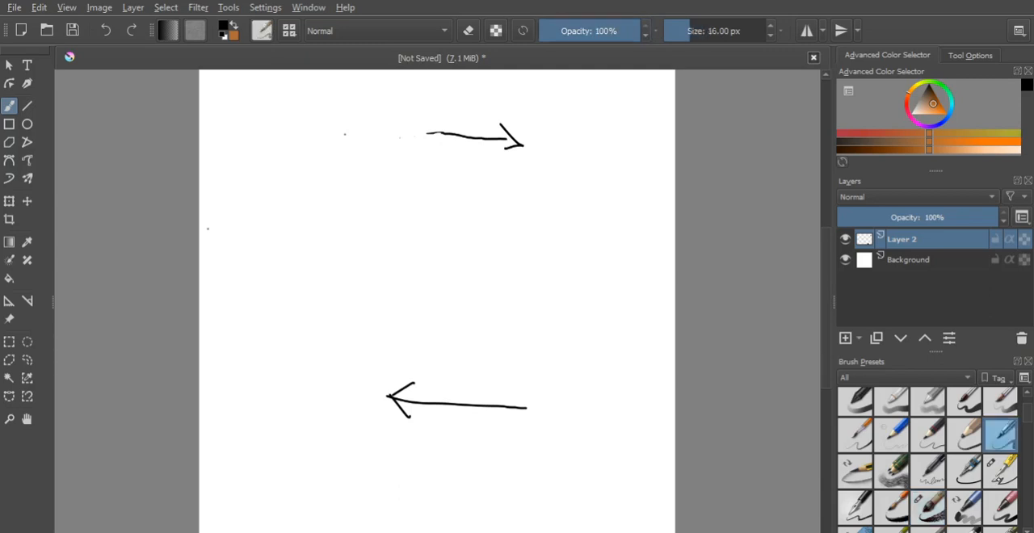
{"action": "left_click", "coordinate": [998, 470]}
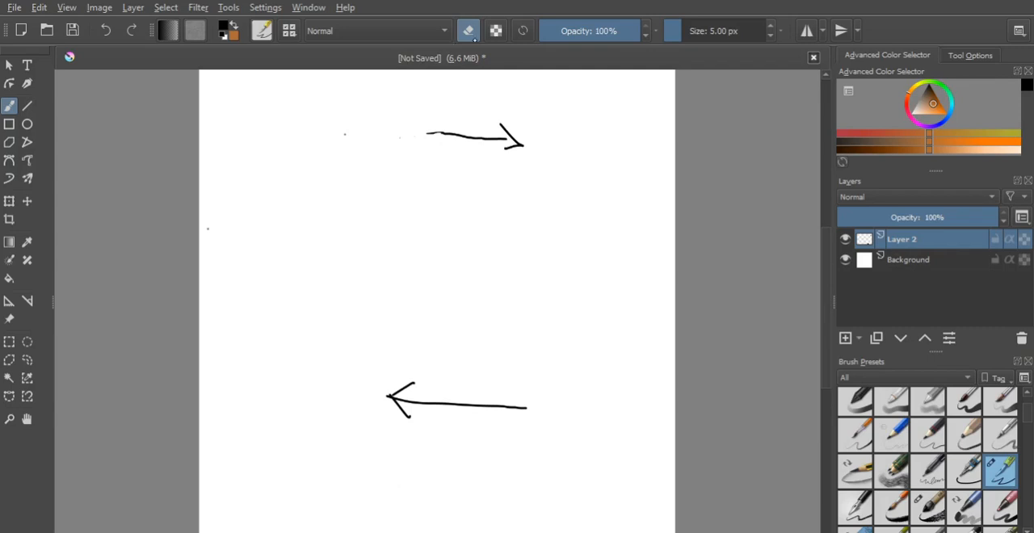
{"action": "key", "text": "e"}
{"action": "left_click_drag", "start_coordinate": [378, 185], "coordinate": [540, 267]}
{"action": "left_click_drag", "start_coordinate": [350, 231], "coordinate": [500, 306]}
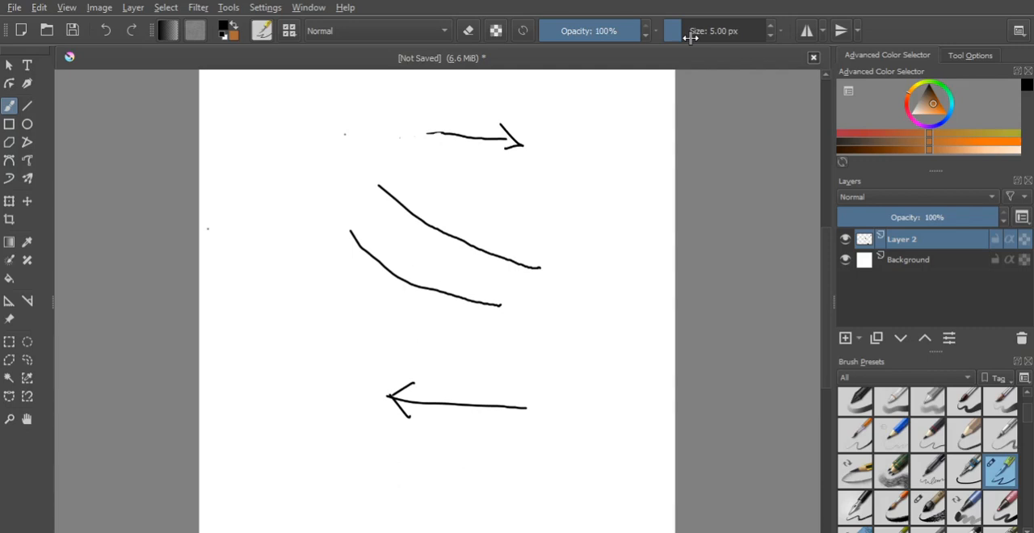
- Increase the brush size to about 53 px and paint three thick strokes around the thin ones
{"action": "left_click_drag", "start_coordinate": [691, 31], "coordinate": [701, 31]}
{"action": "left_click_drag", "start_coordinate": [504, 189], "coordinate": [591, 225]}
{"action": "left_click_drag", "start_coordinate": [342, 277], "coordinate": [479, 344]}
{"action": "left_click_drag", "start_coordinate": [593, 285], "coordinate": [556, 364]}
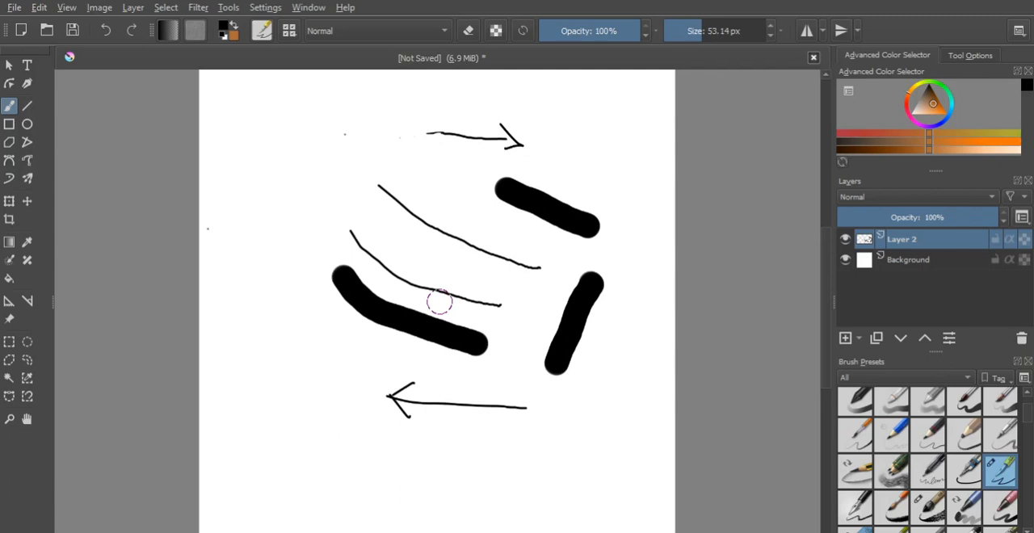
- Undo the thin and thick strokes between the arrows on Layer 2
{"action": "key", "text": "ctrl+z"}
{"action": "key", "text": "ctrl+z"}
{"action": "key", "text": "ctrl+z"}
{"action": "key", "text": "ctrl+z"}
{"action": "key", "text": "ctrl+z"}
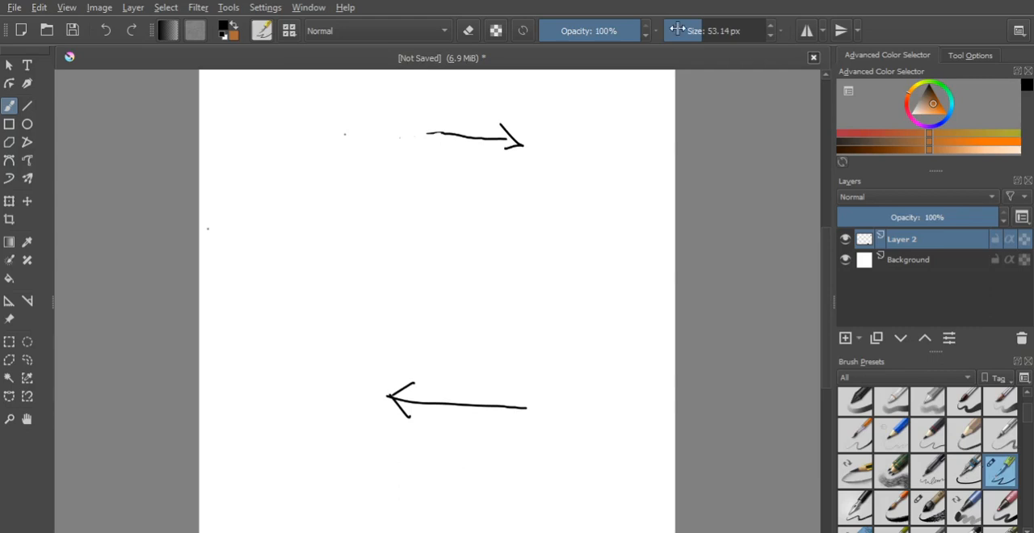
- Reduce the brush size to 5.18 px, then draw a freehand loop between the arrows and undo it
{"action": "left_click_drag", "start_coordinate": [677, 30], "coordinate": [682, 33]}
{"action": "left_click_drag", "start_coordinate": [680, 34], "coordinate": [681, 34]}
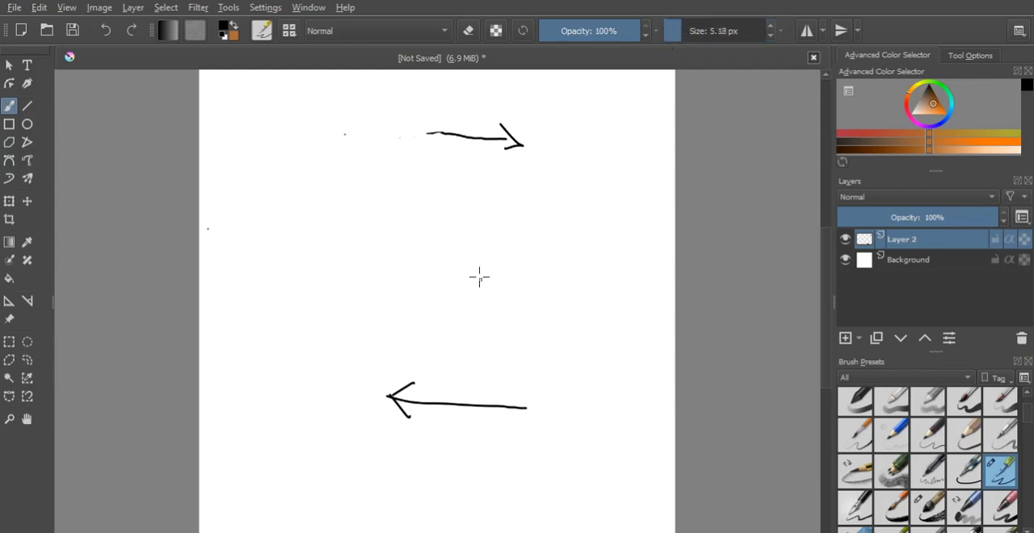
{"action": "left_click_drag", "start_coordinate": [473, 238], "coordinate": [466, 234]}
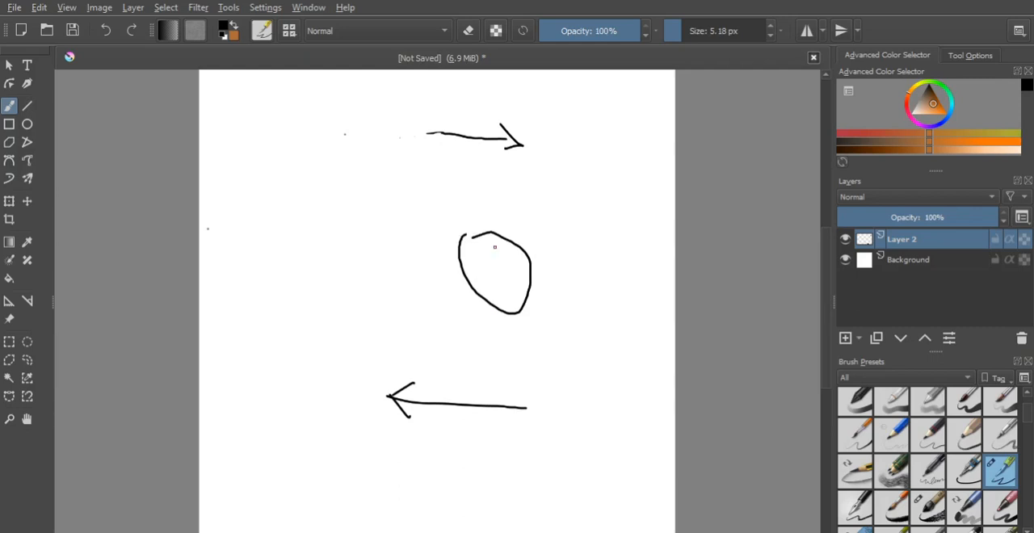
{"action": "key", "text": "ctrl+z"}
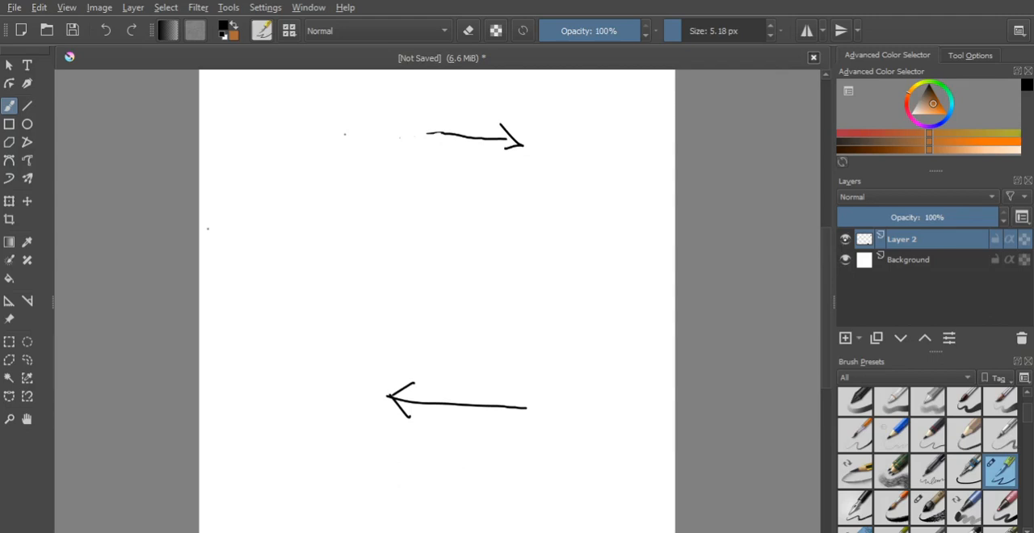
- Hide and show Layer 2 repeatedly to check which drawing it holds
{"action": "left_click", "coordinate": [845, 239]}
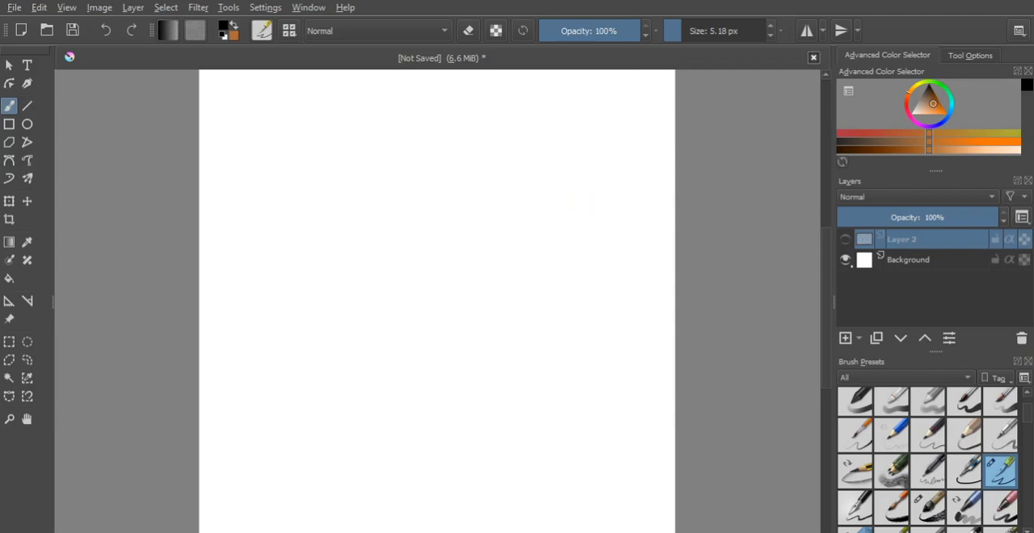
{"action": "left_click", "coordinate": [845, 239]}
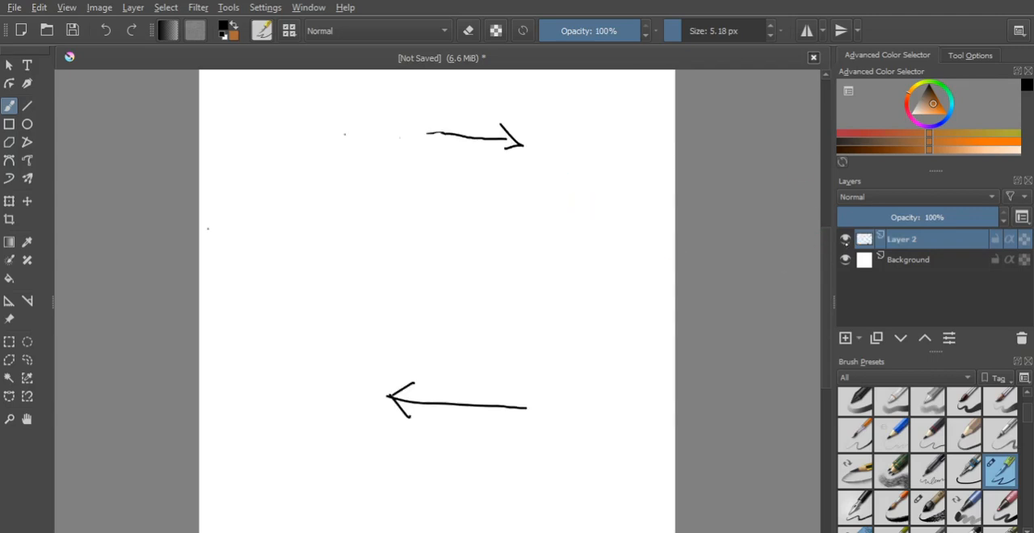
{"action": "left_click", "coordinate": [845, 239]}
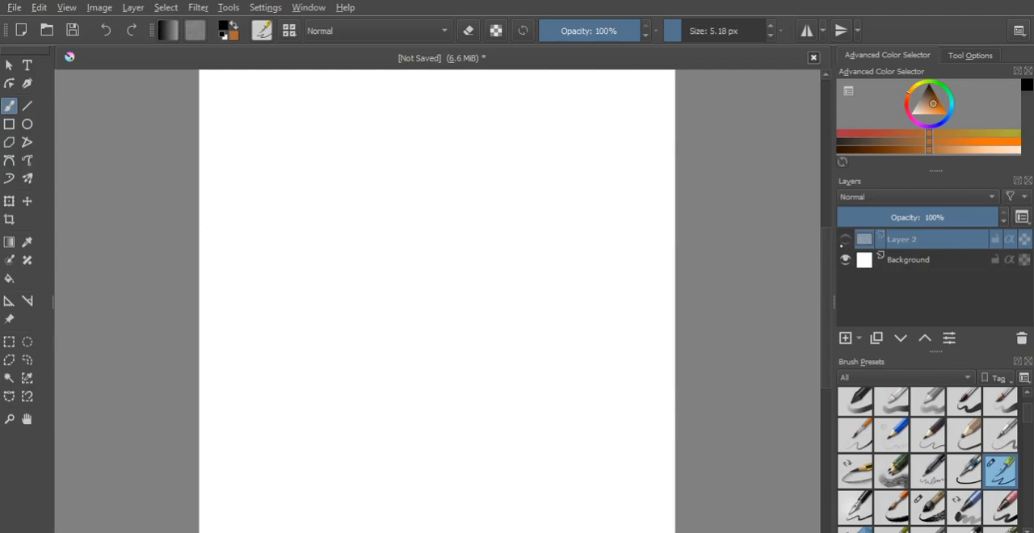
{"action": "left_click", "coordinate": [845, 239]}
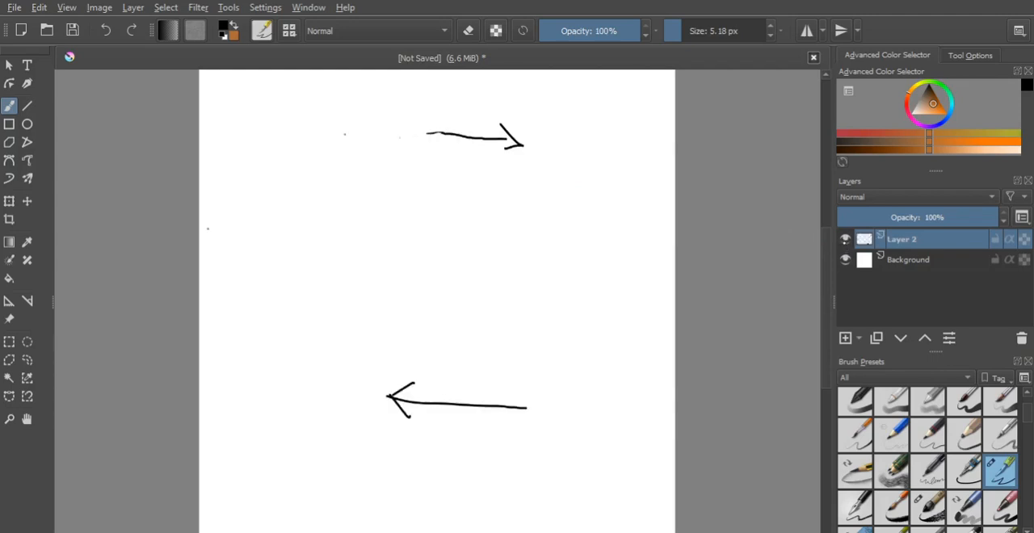
{"action": "left_click", "coordinate": [845, 239]}
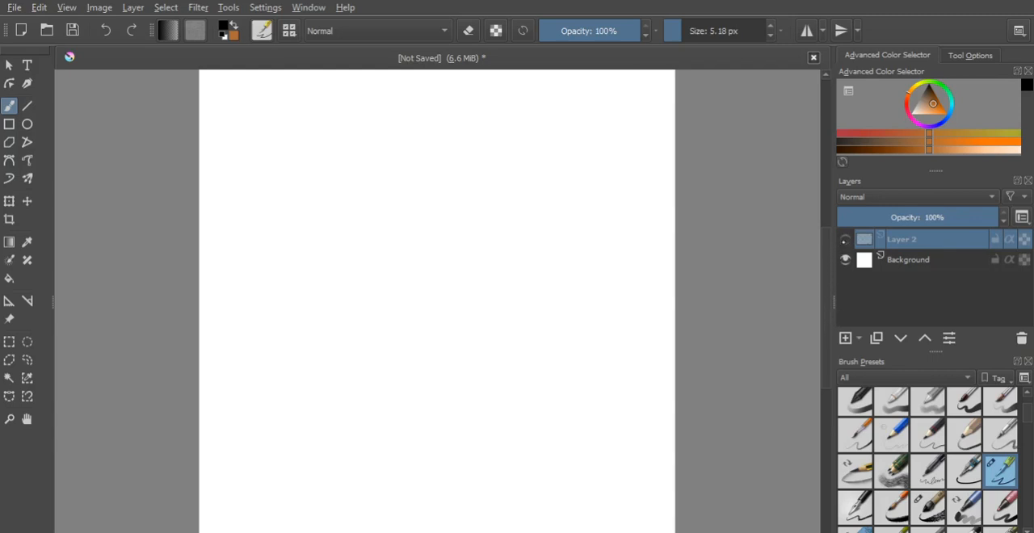
{"action": "left_click", "coordinate": [844, 239]}
- Add a new paint layer above Layer 2 and draw an oval with an arrow pointing right on it
{"action": "left_click", "coordinate": [845, 338]}
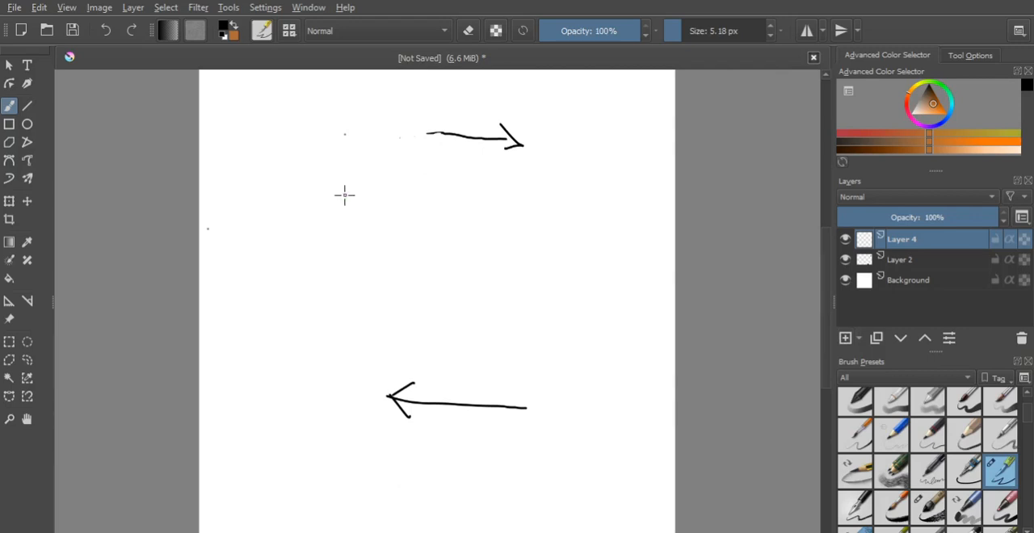
{"action": "mouse_move", "coordinate": [344, 195]}
{"action": "left_mouse_down"}
{"action": "mouse_move", "coordinate": [431, 273]}
{"action": "mouse_move", "coordinate": [514, 227]}
{"action": "left_mouse_up"}
{"action": "mouse_move", "coordinate": [488, 203]}
{"action": "left_mouse_down"}
{"action": "mouse_move", "coordinate": [541, 238]}
{"action": "mouse_move", "coordinate": [486, 254]}
{"action": "left_mouse_up"}
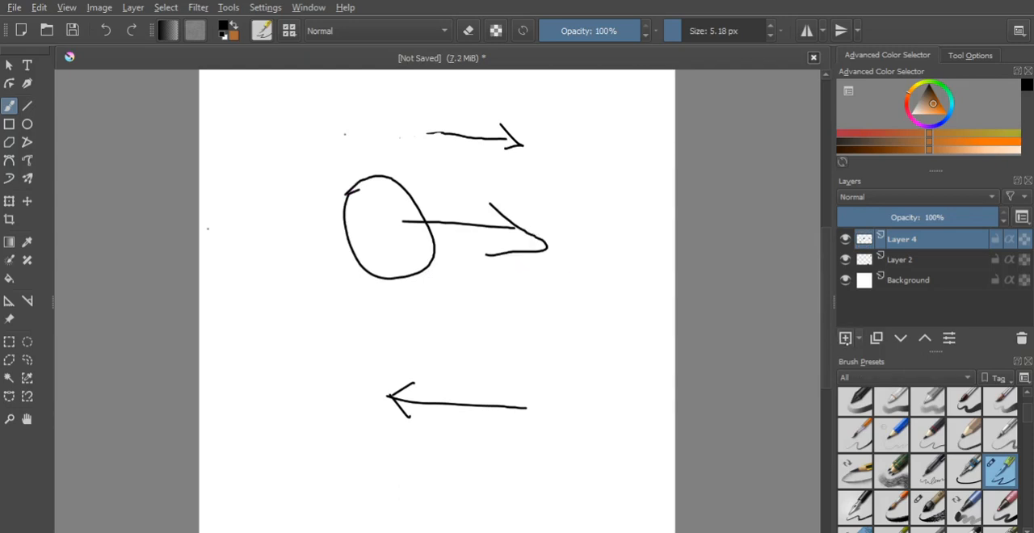
- Add another paint layer above Layer 4 and draw a larger outline with jagged shapes around the oval
{"action": "key", "text": "Insert"}
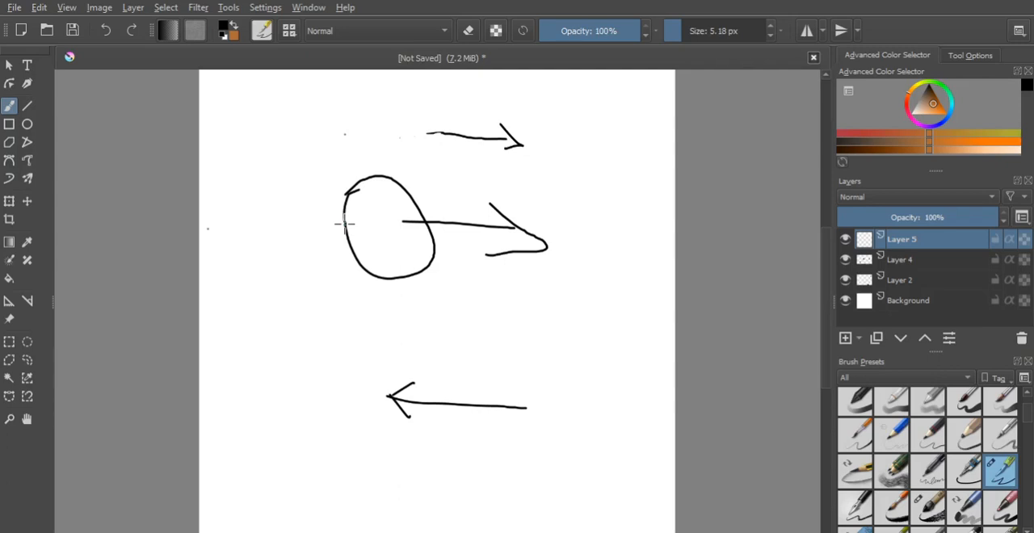
{"action": "mouse_move", "coordinate": [344, 224]}
{"action": "left_mouse_down"}
{"action": "mouse_move", "coordinate": [452, 172]}
{"action": "mouse_move", "coordinate": [491, 216]}
{"action": "left_mouse_up"}
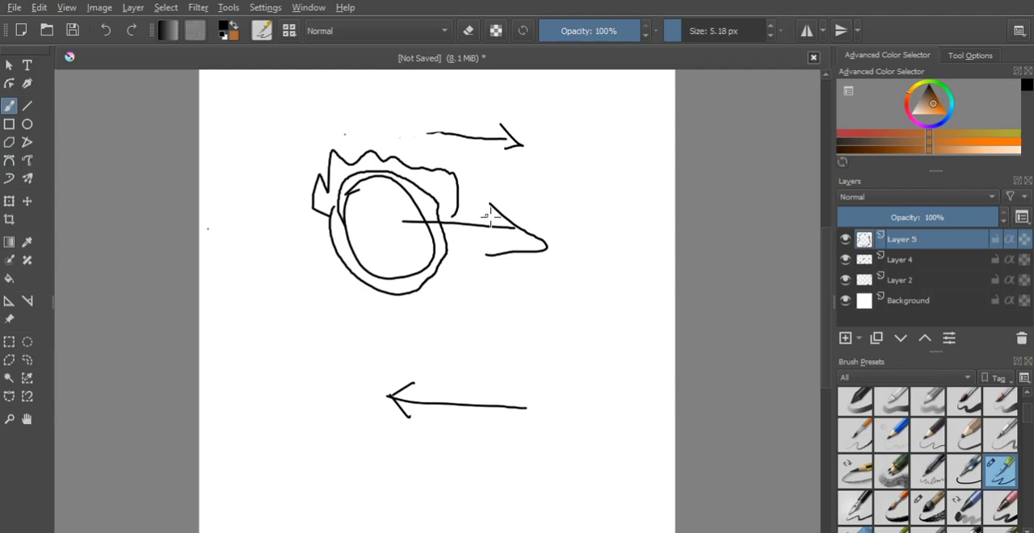
{"action": "left_click_drag", "start_coordinate": [323, 239], "coordinate": [384, 292]}
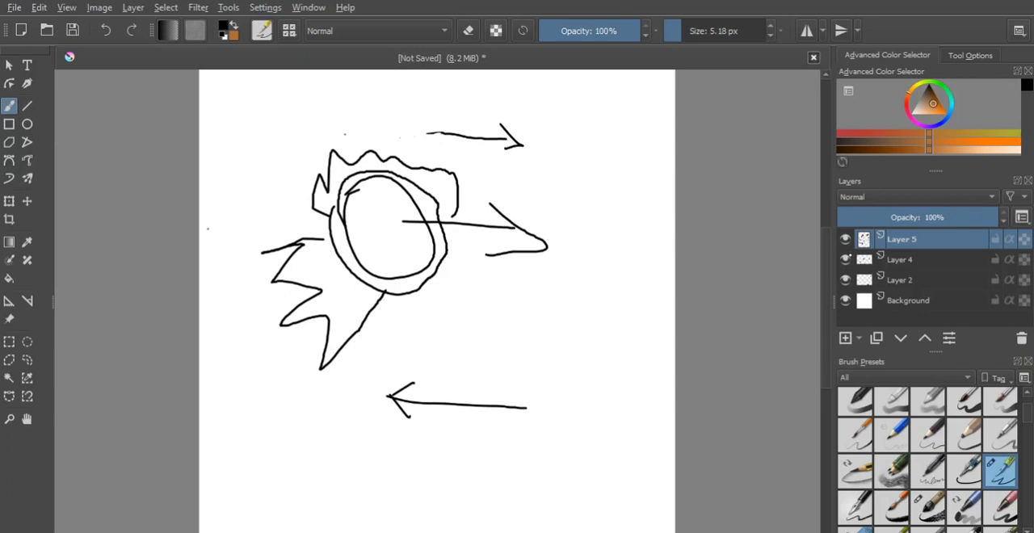
- Hide and show Layer 4, and move Layer 5 below it in the layer stack
{"action": "left_click", "coordinate": [848, 257]}
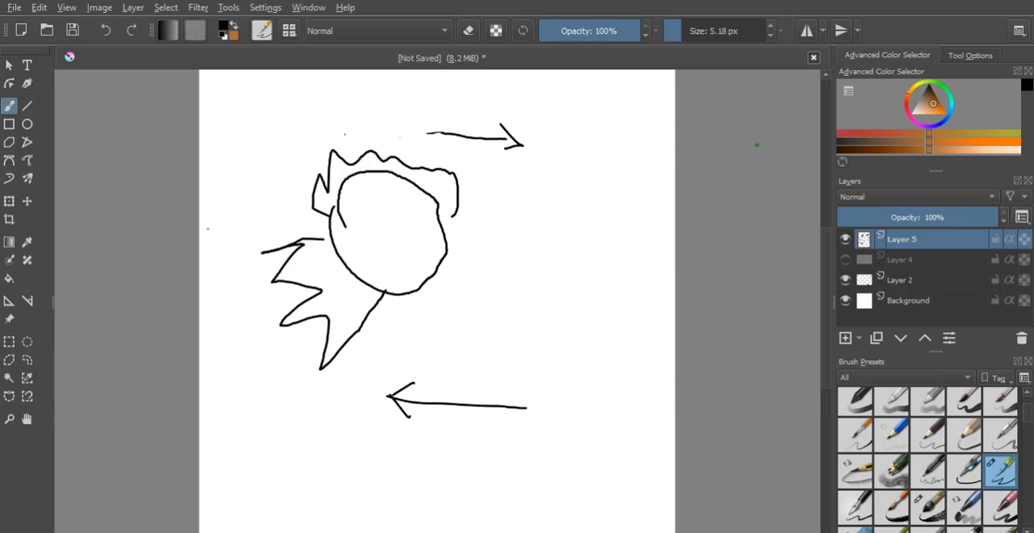
{"action": "left_click", "coordinate": [845, 260]}
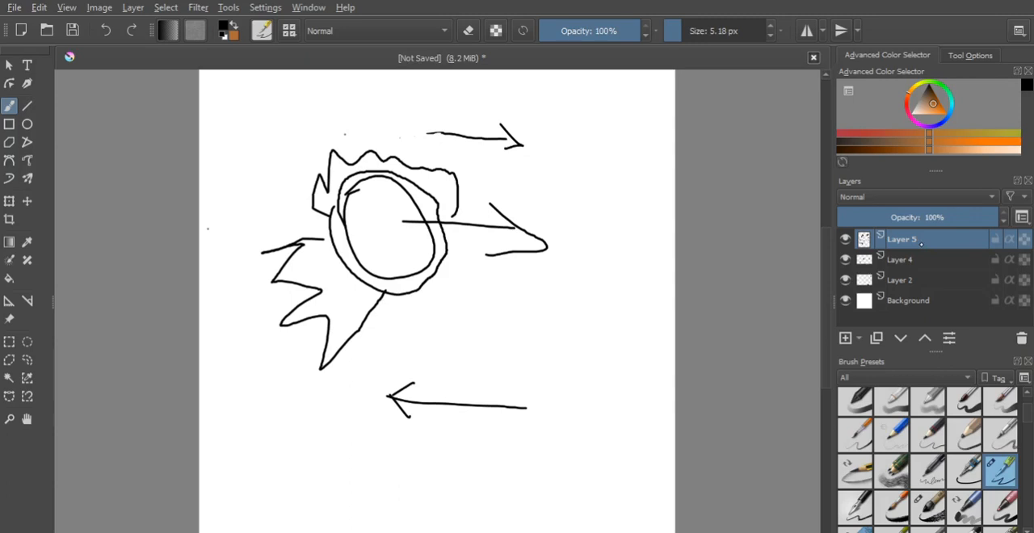
{"action": "left_click_drag", "start_coordinate": [921, 244], "coordinate": [884, 279]}
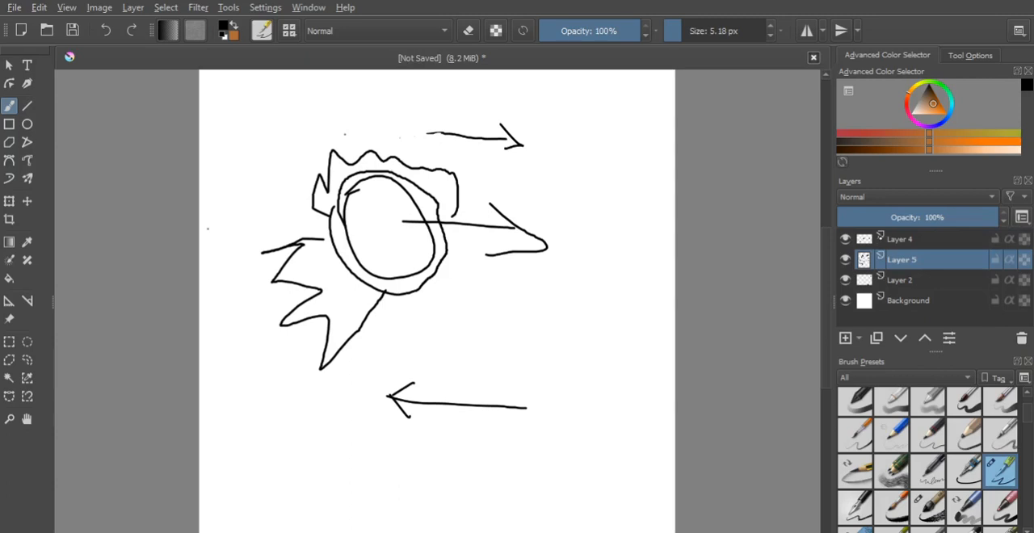
- Lower the opacity of Layer 4 to 17% and make Layer 5 the active layer
{"action": "left_click", "coordinate": [901, 239]}
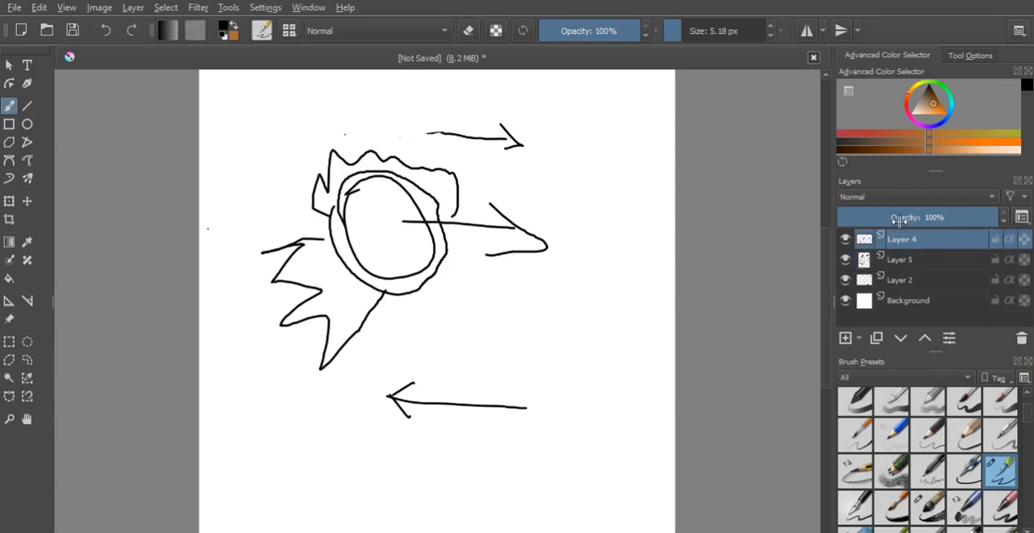
{"action": "left_click_drag", "start_coordinate": [898, 220], "coordinate": [871, 221]}
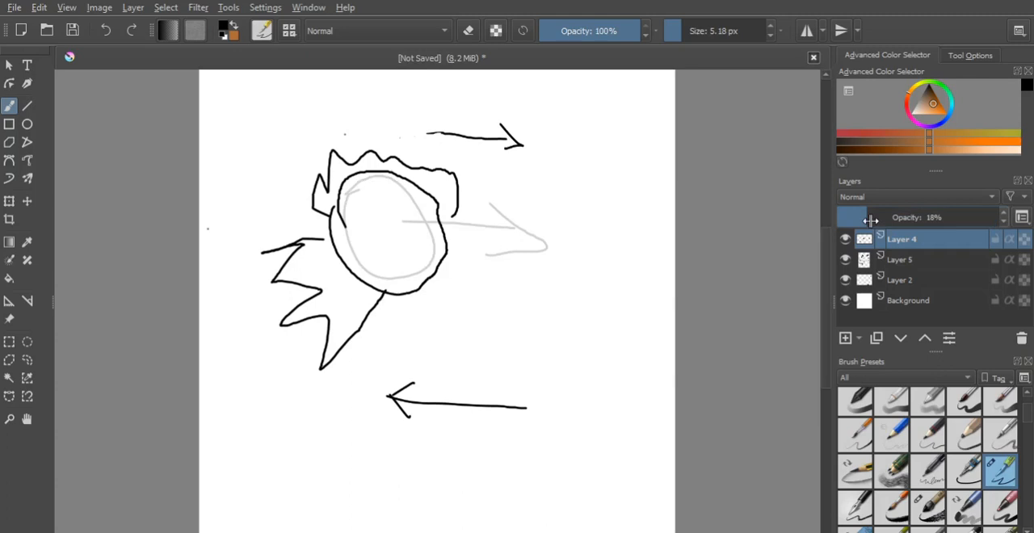
{"action": "left_click_drag", "start_coordinate": [871, 220], "coordinate": [865, 220]}
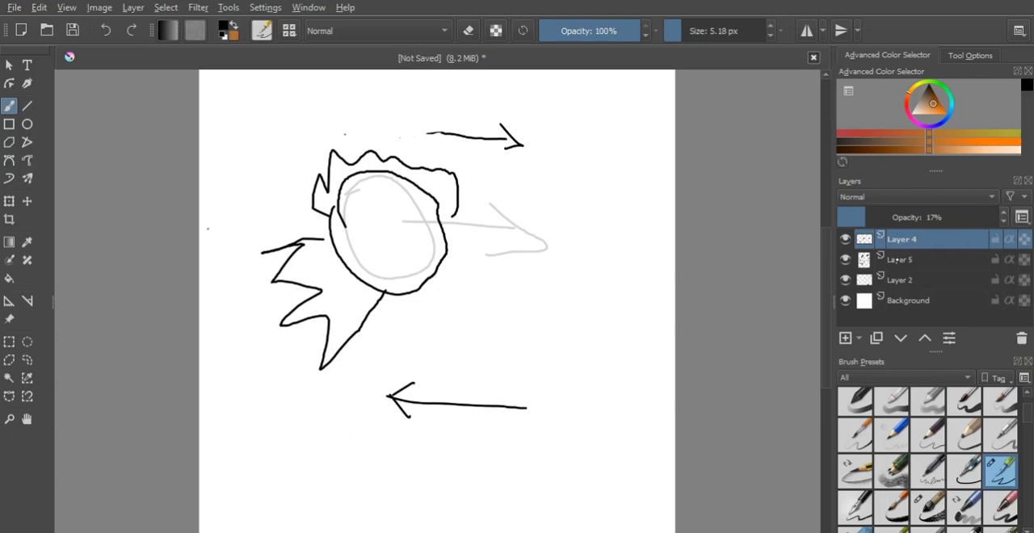
{"action": "left_click", "coordinate": [896, 260]}
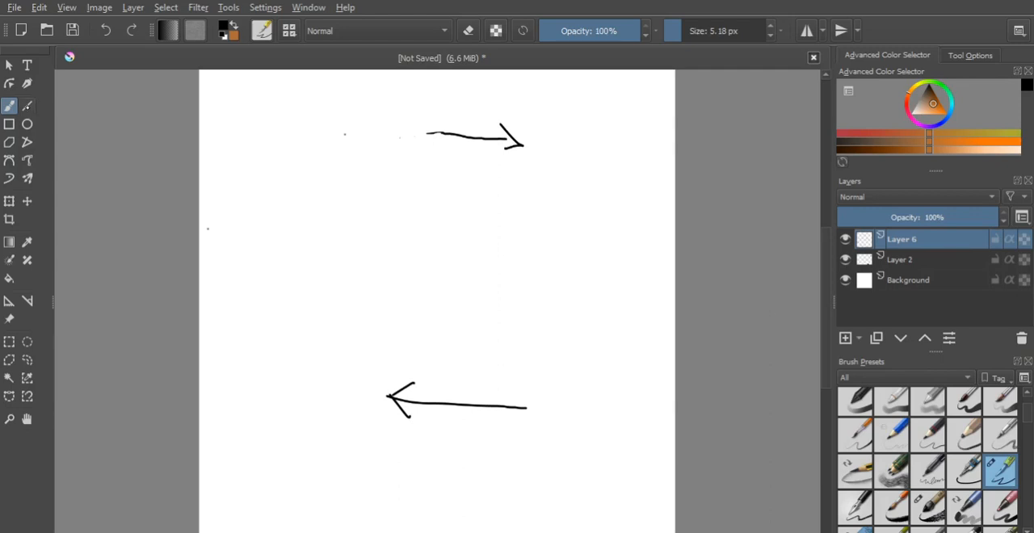
- Draw straight diagonal lines between the arrows with the Line tool on Layer 6, and undo them
{"action": "left_click", "coordinate": [27, 107]}
{"action": "left_click_drag", "start_coordinate": [279, 195], "coordinate": [548, 282]}
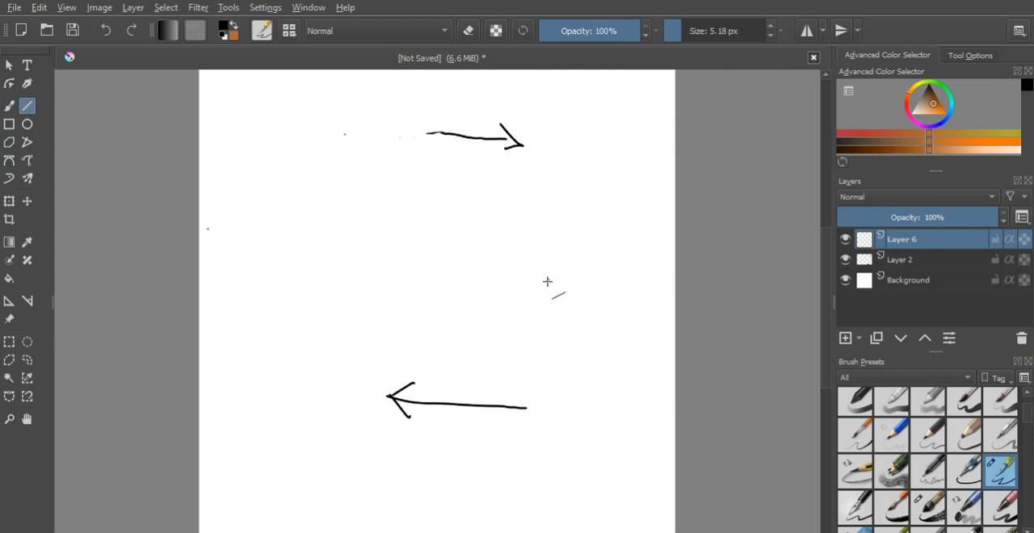
{"action": "key", "text": "ctrl+z"}
{"action": "left_click_drag", "start_coordinate": [342, 218], "coordinate": [549, 284]}
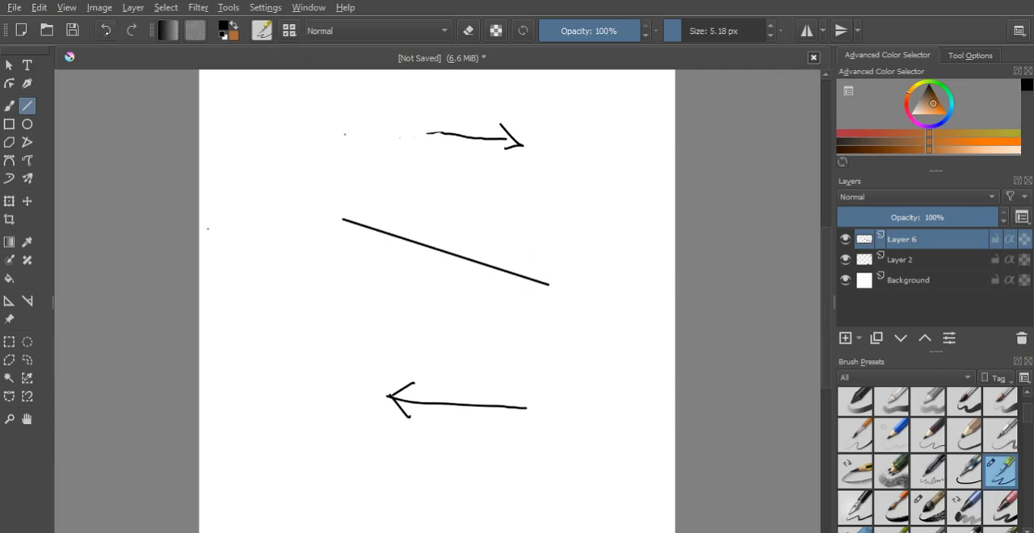
{"action": "key", "text": "ctrl+z"}
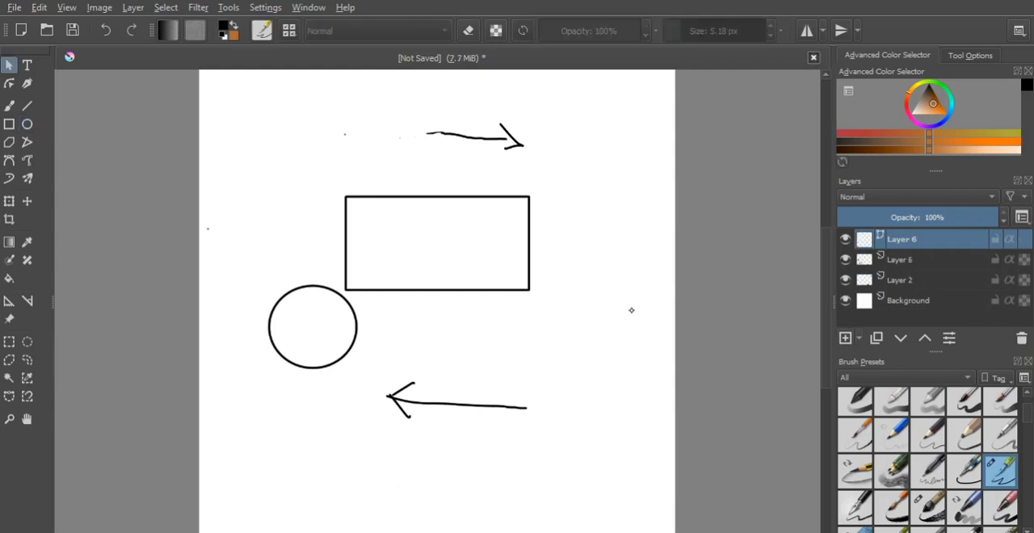
- Draw a smaller rectangle below the large one's lower-right corner and make the vector layer active
{"action": "left_click", "coordinate": [8, 124]}
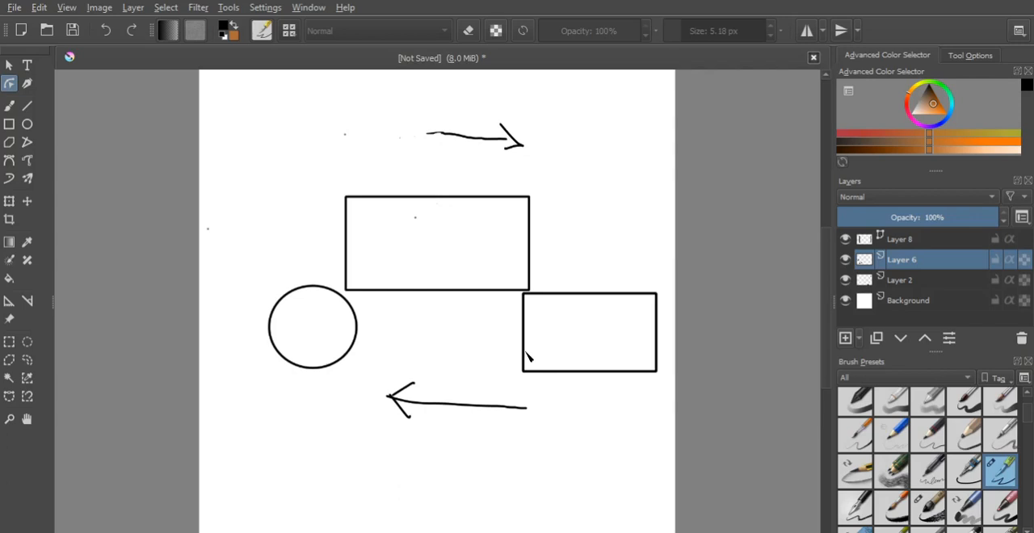
{"action": "left_click", "coordinate": [900, 239]}
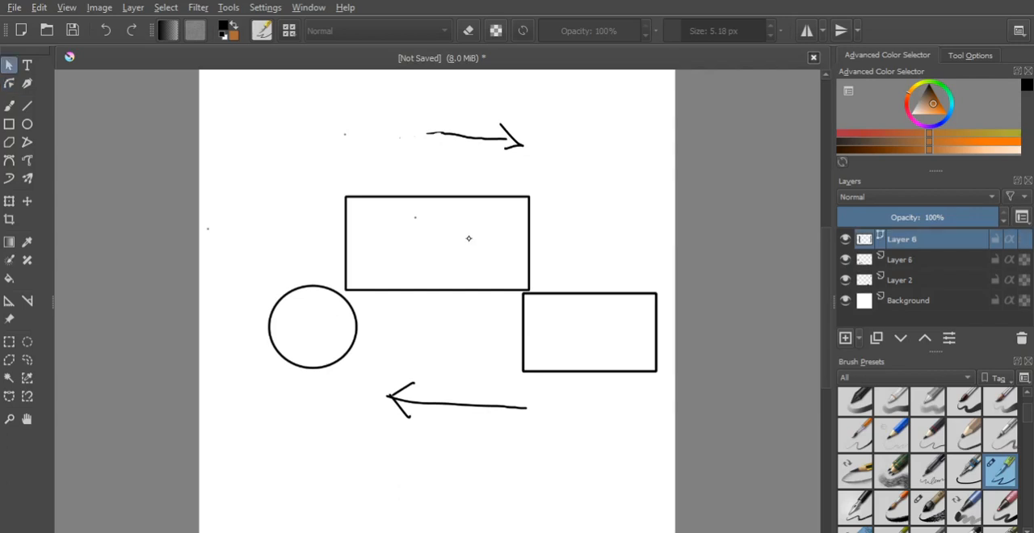
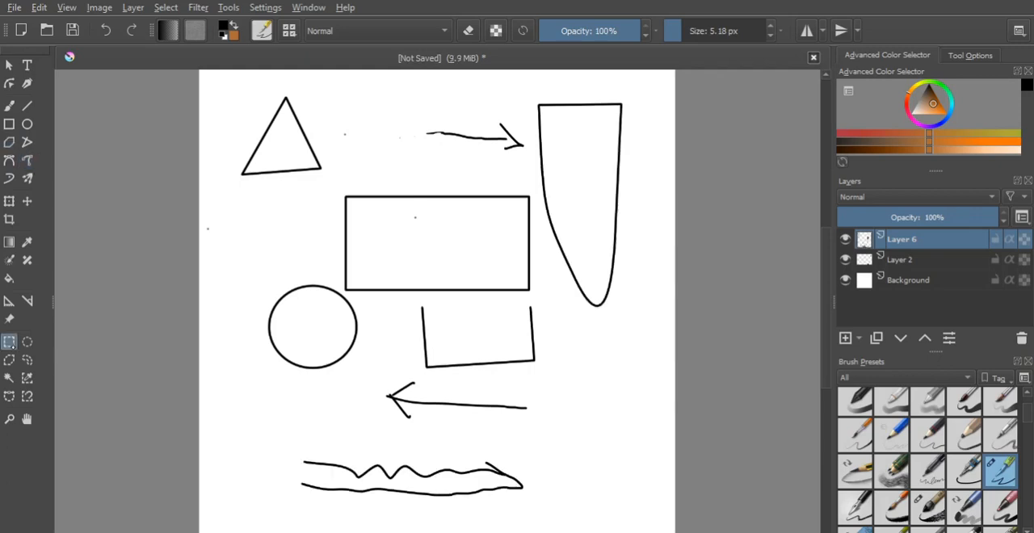
- Make a rectangular selection around the wavy shape at the page's bottom and move it slightly upward with the Transform tool
{"action": "left_click_drag", "start_coordinate": [539, 467], "coordinate": [491, 457]}
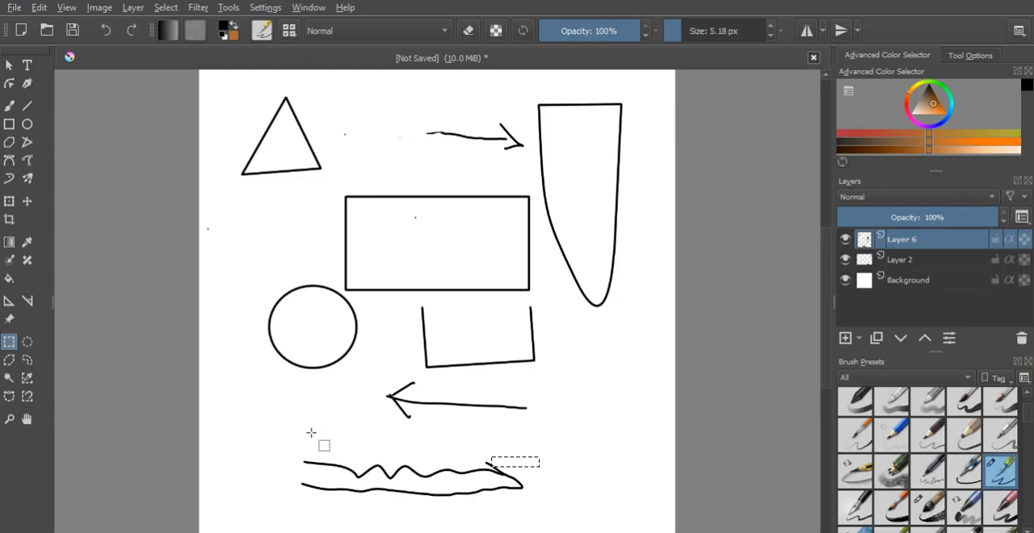
{"action": "key", "text": "ctrl+t"}
{"action": "left_click_drag", "start_coordinate": [473, 458], "coordinate": [476, 445]}
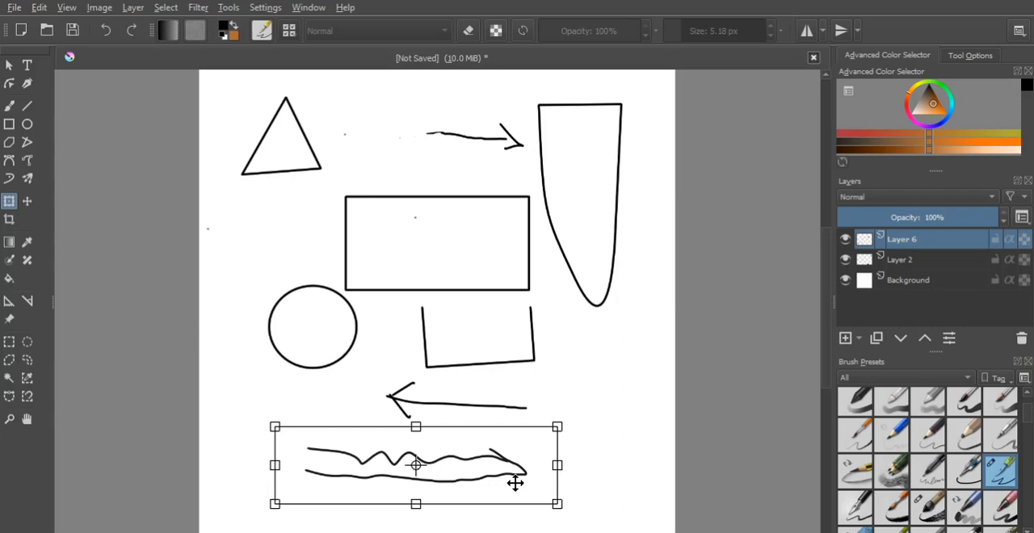
{"action": "key", "text": "ctrl+r"}
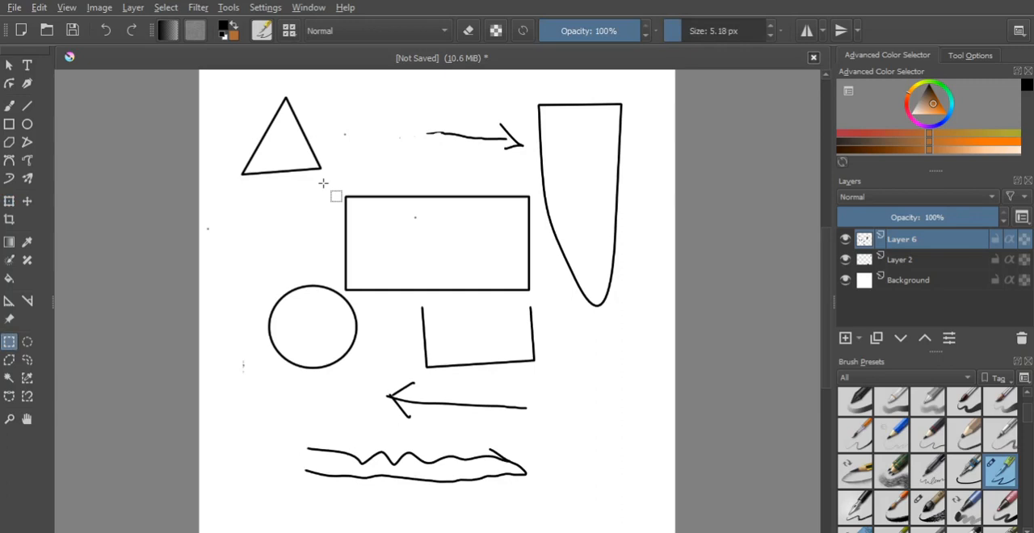
- Make a rectangular selection around the triangle and skew, move and rotate it with the Transform tool
{"action": "left_click_drag", "start_coordinate": [323, 181], "coordinate": [376, 176]}
{"action": "left_click_drag", "start_coordinate": [234, 214], "coordinate": [319, 268]}
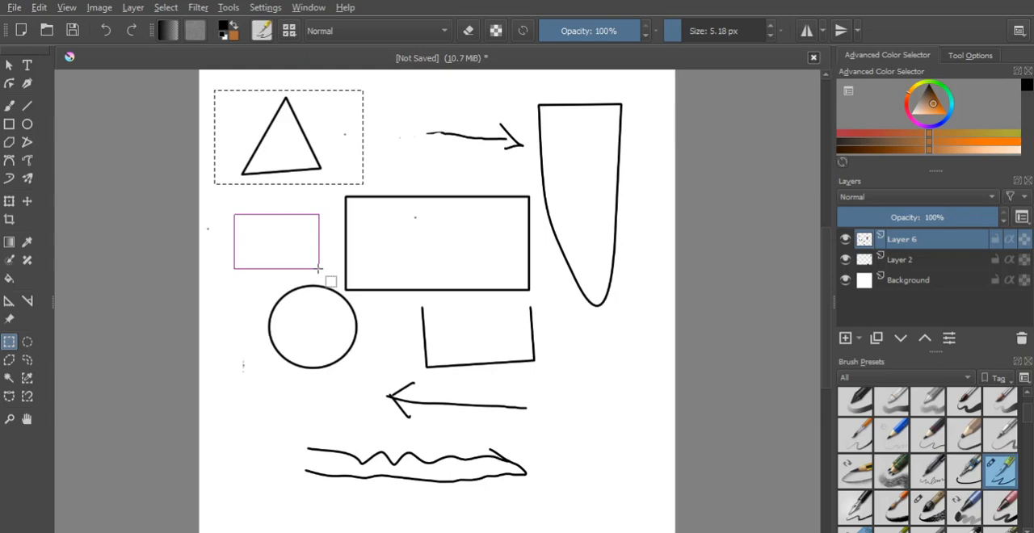
{"action": "key", "text": "ctrl+t"}
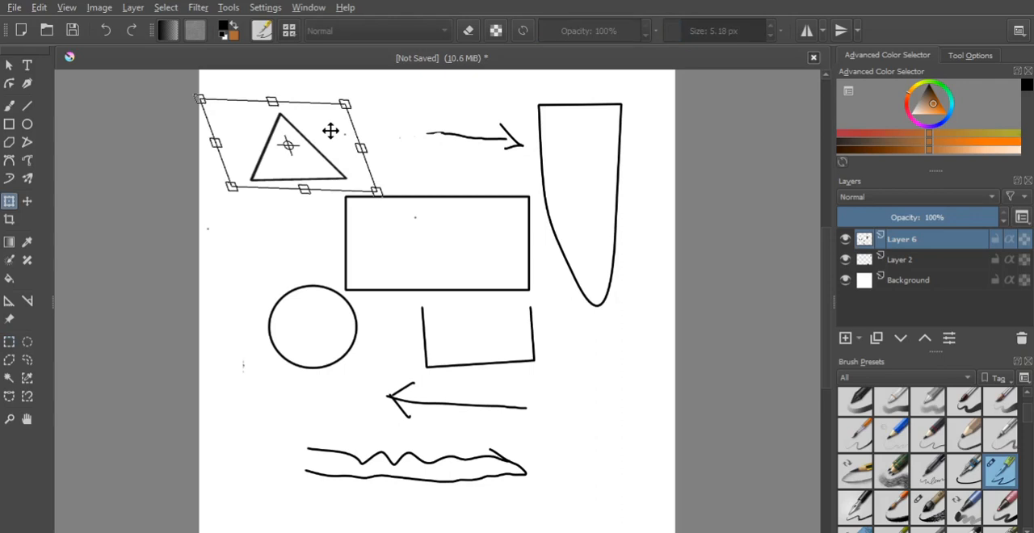
{"action": "left_click_drag", "start_coordinate": [330, 131], "coordinate": [347, 114]}
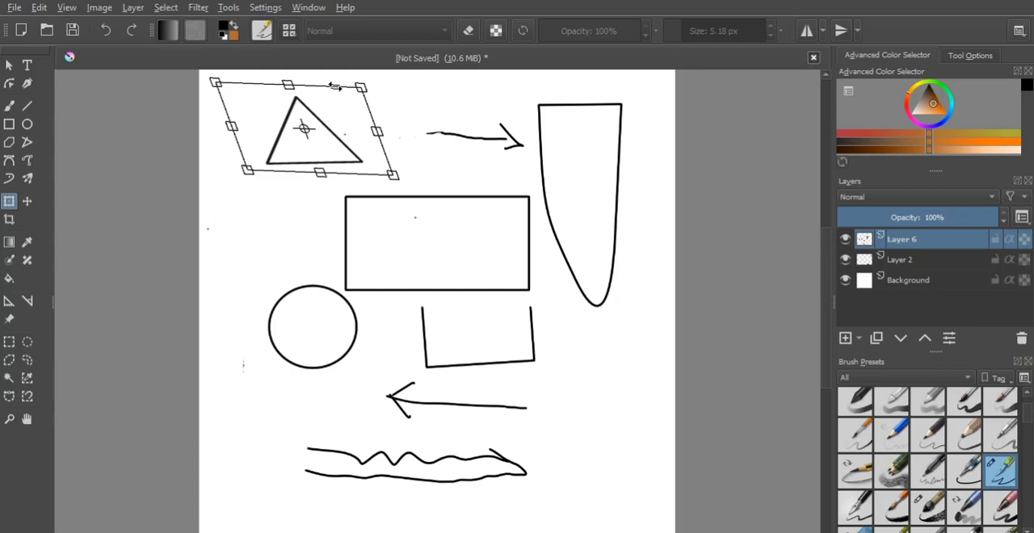
{"action": "left_click_drag", "start_coordinate": [334, 86], "coordinate": [325, 87]}
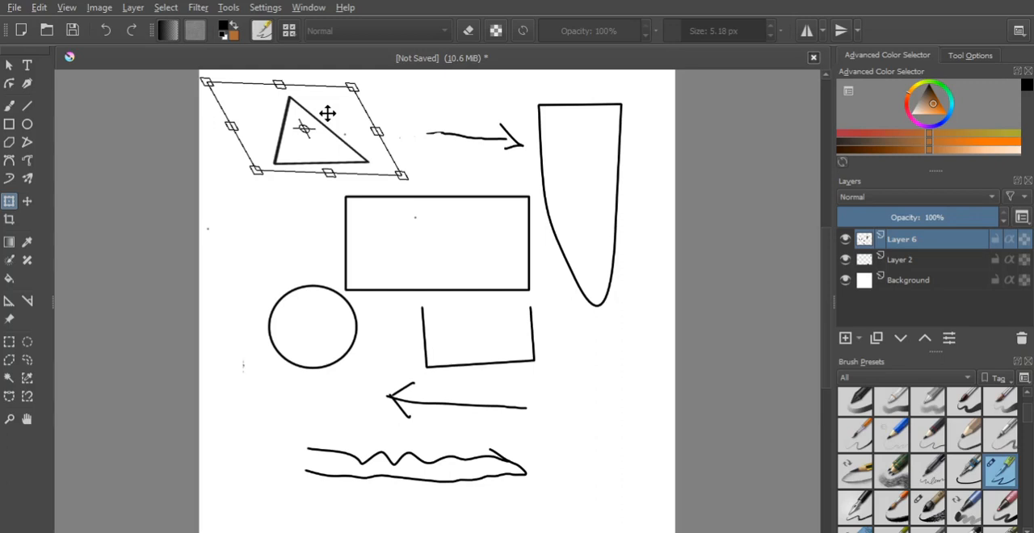
{"action": "left_click_drag", "start_coordinate": [327, 113], "coordinate": [301, 197]}
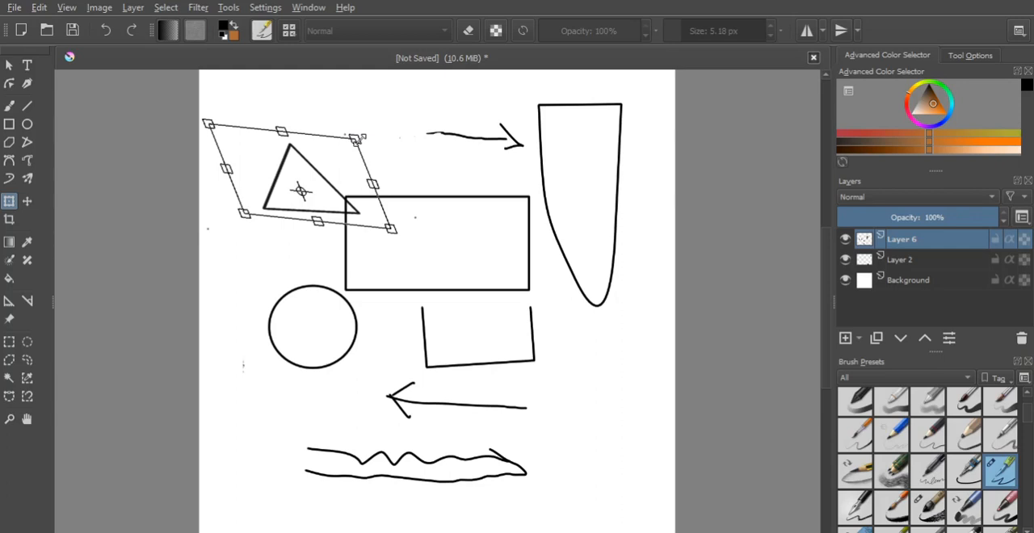
{"action": "left_click_drag", "start_coordinate": [360, 138], "coordinate": [360, 131]}
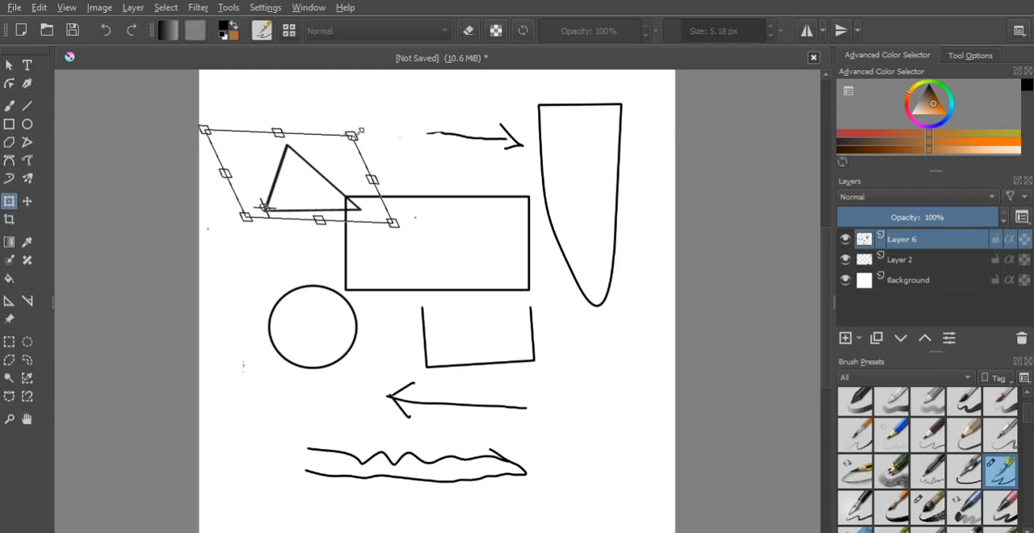
{"action": "key", "text": "c"}
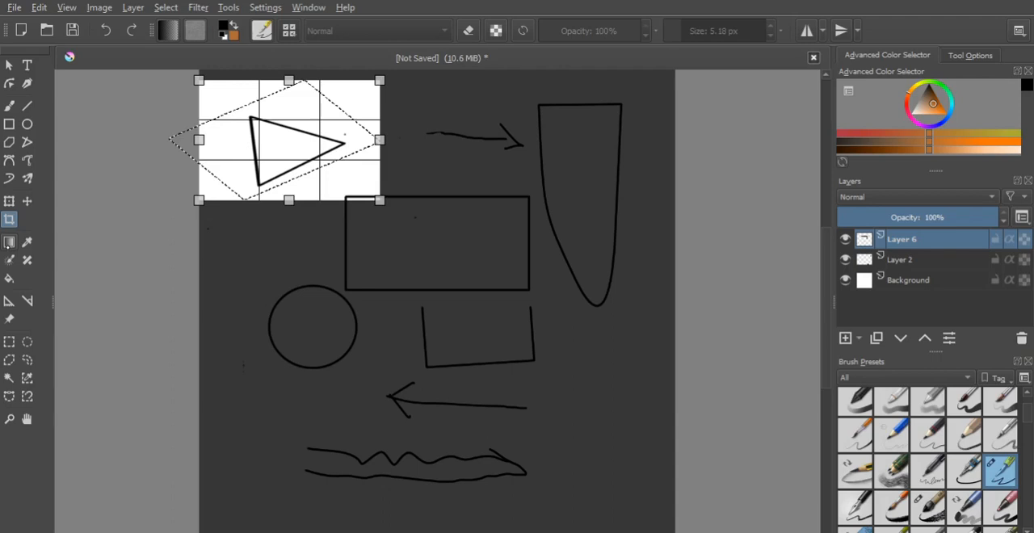
{"action": "key", "text": "ctrl+r"}
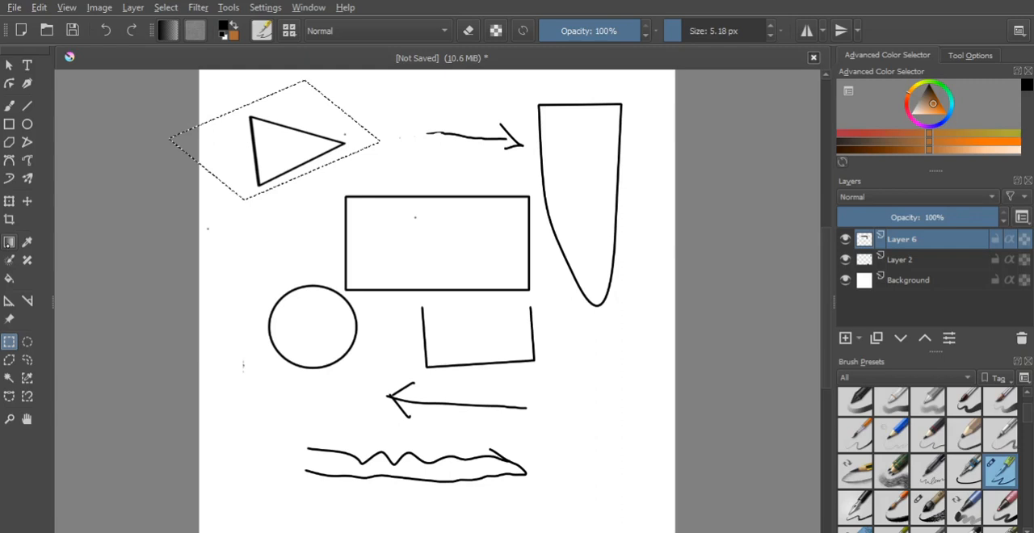
- Fill the selected area around the triangle with a black gradient, then with an orange one
{"action": "left_click", "coordinate": [8, 244]}
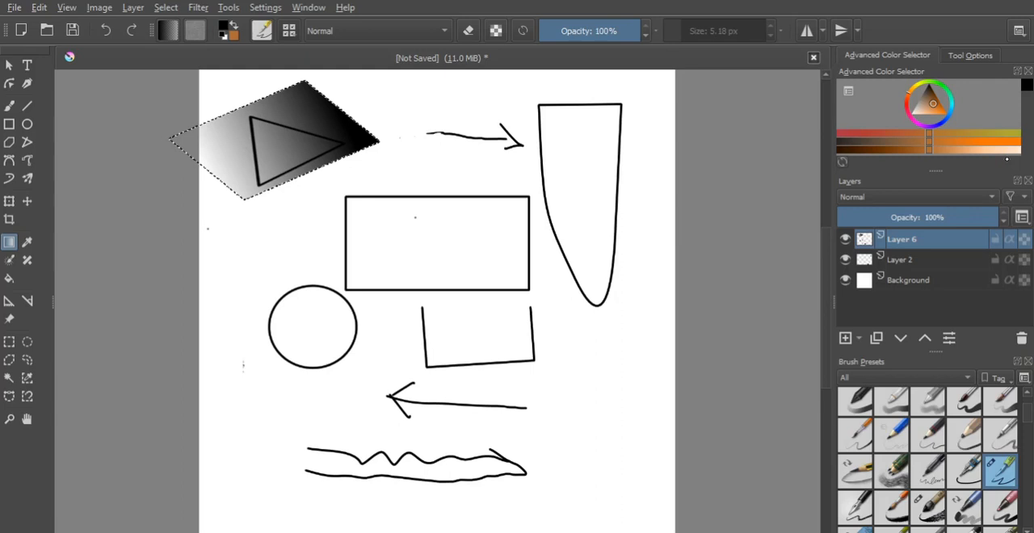
{"action": "left_click", "coordinate": [994, 141]}
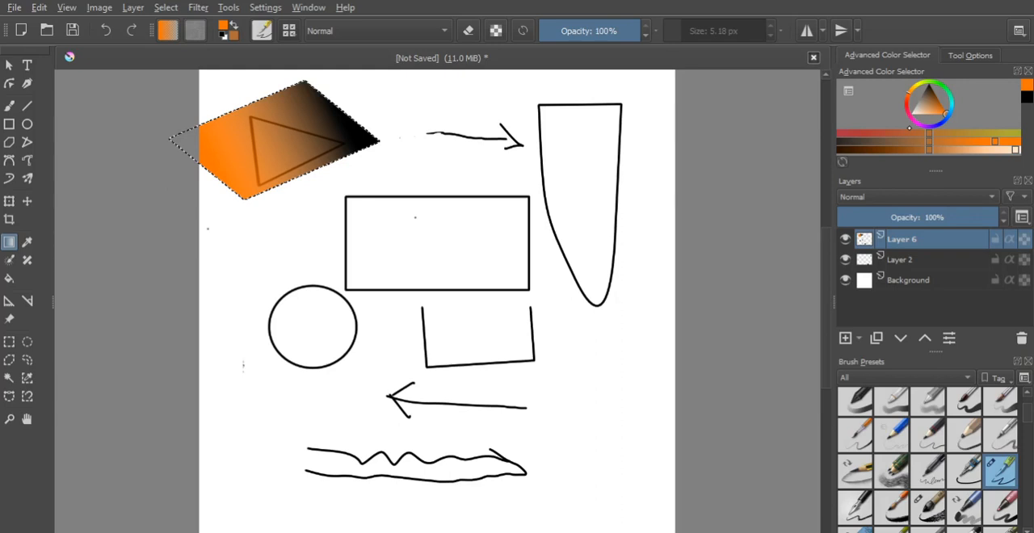
- Try orange, pink and teal foreground colours in the colour selector, and restore black from the colour history
{"action": "left_click", "coordinate": [913, 108]}
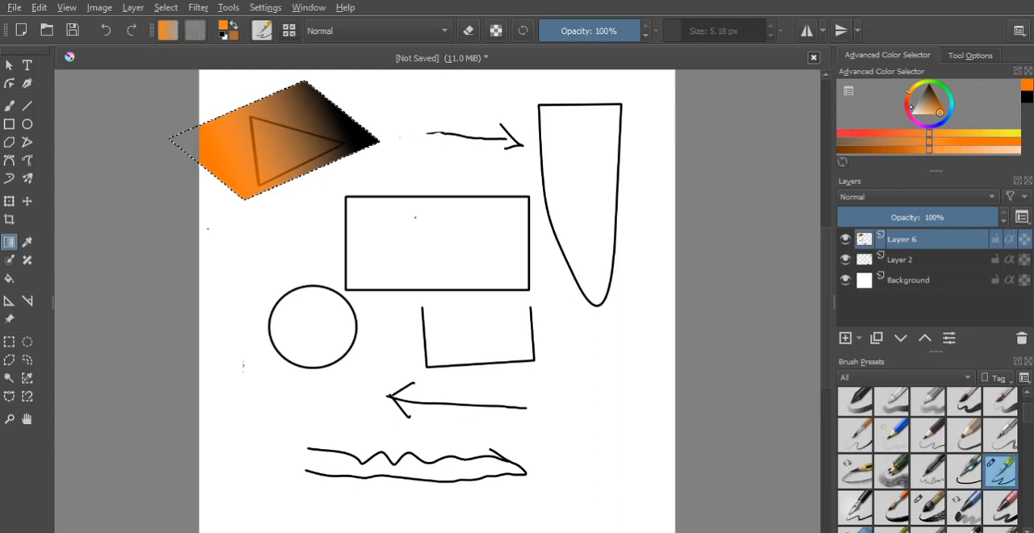
{"action": "left_click", "coordinate": [909, 115]}
{"action": "left_click", "coordinate": [930, 98]}
{"action": "left_click", "coordinate": [918, 107]}
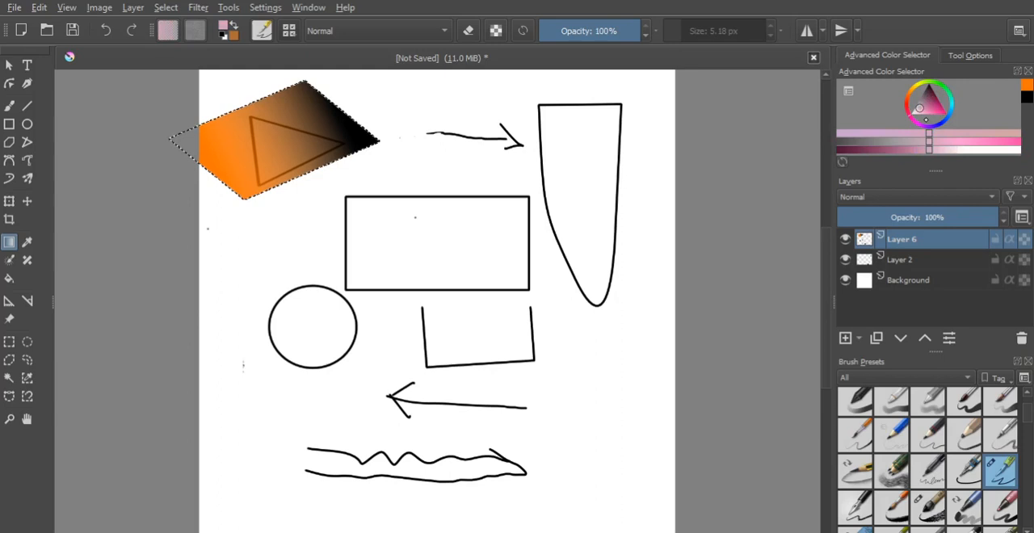
{"action": "left_click", "coordinate": [937, 126]}
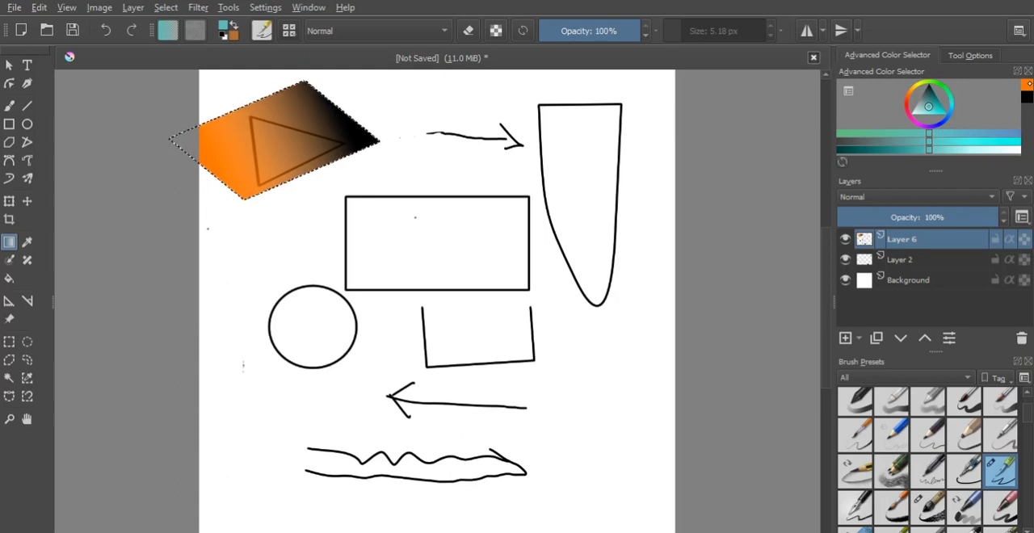
{"action": "left_click", "coordinate": [1029, 84]}
{"action": "left_click", "coordinate": [1027, 100]}
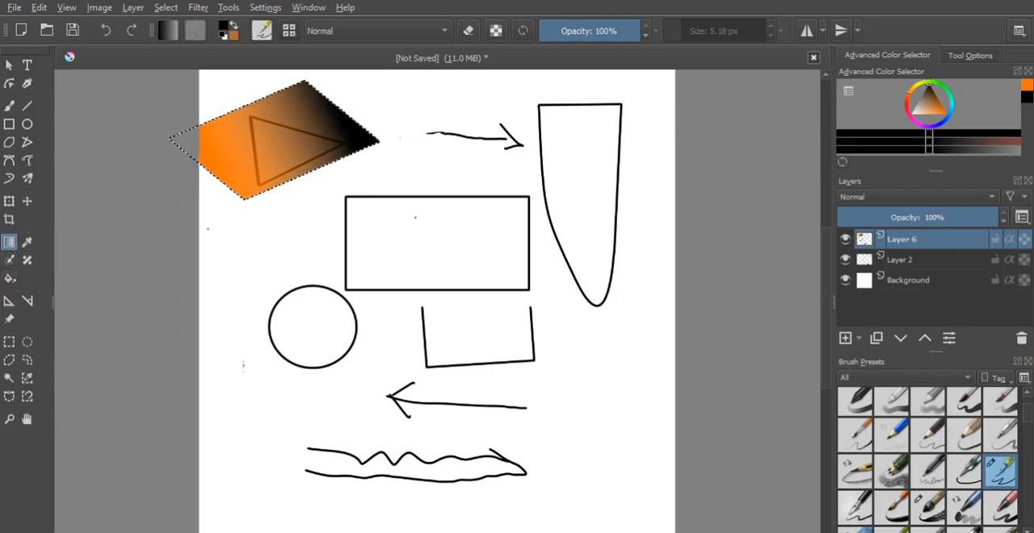
- Clear the selection around the gradient-filled diamond using the Rectangular Selection tool
{"action": "left_click", "coordinate": [9, 282]}
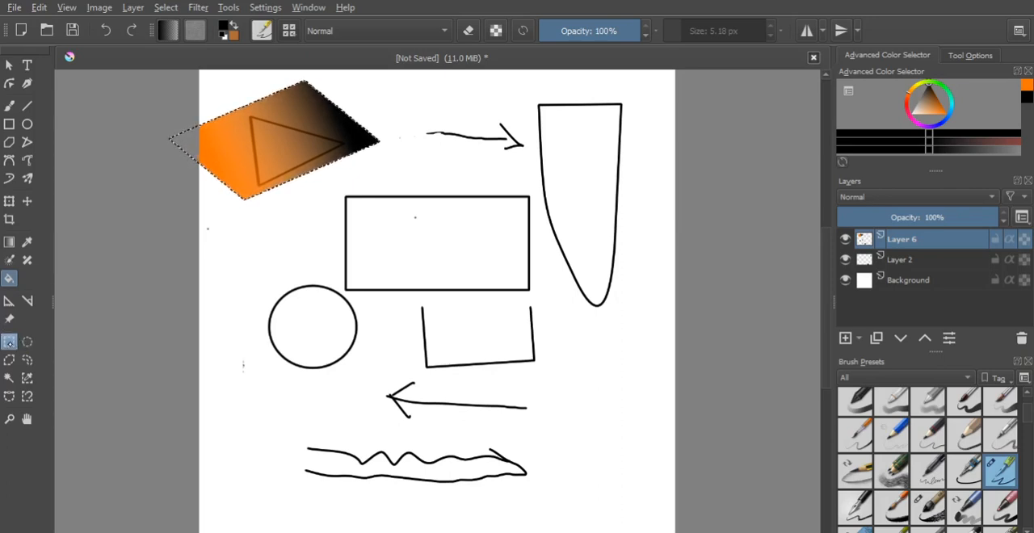
{"action": "left_click", "coordinate": [10, 343]}
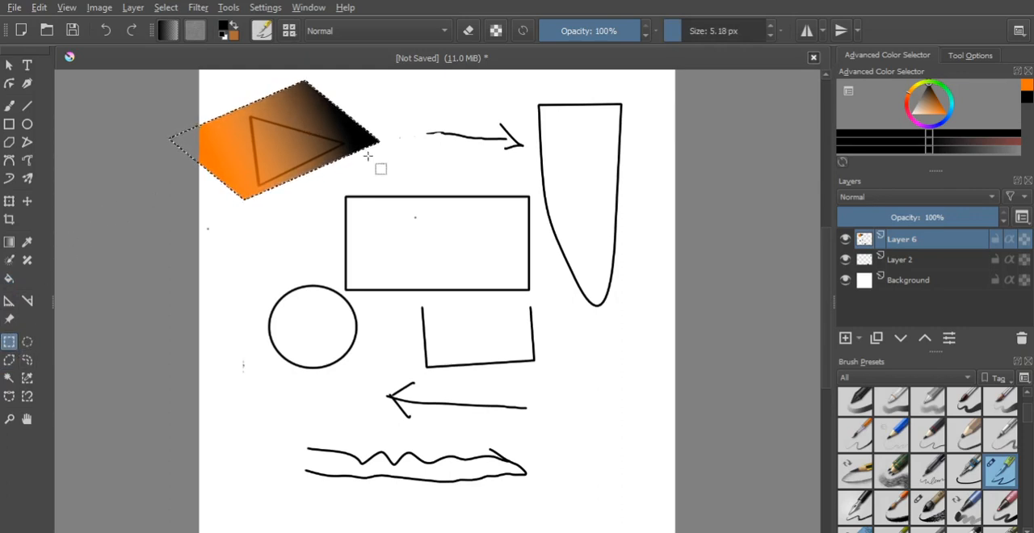
{"action": "left_click", "coordinate": [580, 177]}
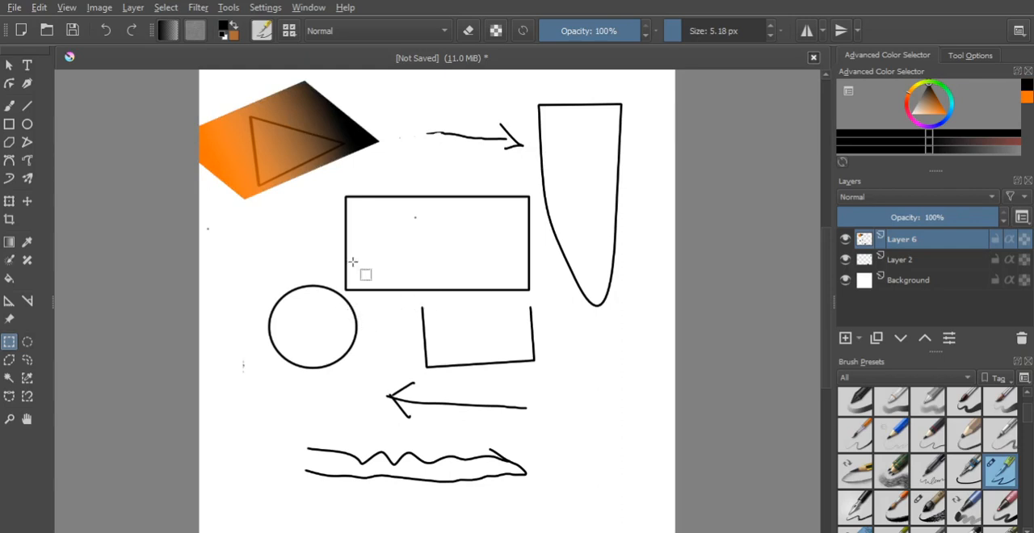
- Draw rectangular selections below the tall curved shape, across the large rectangle's lower-right corner, and around the circle
{"action": "left_click_drag", "start_coordinate": [537, 296], "coordinate": [602, 353]}
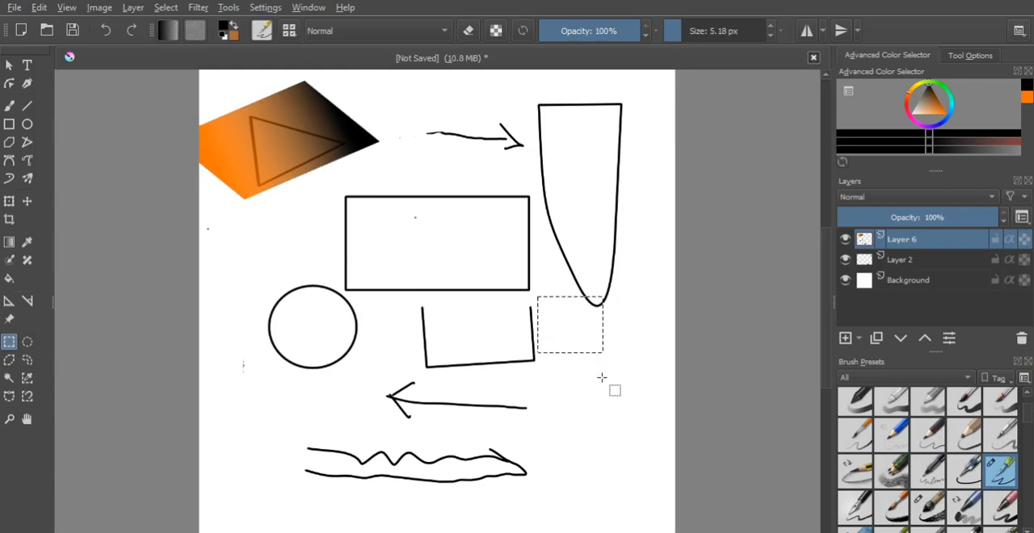
{"action": "left_click", "coordinate": [557, 399]}
{"action": "left_click_drag", "start_coordinate": [418, 214], "coordinate": [565, 356]}
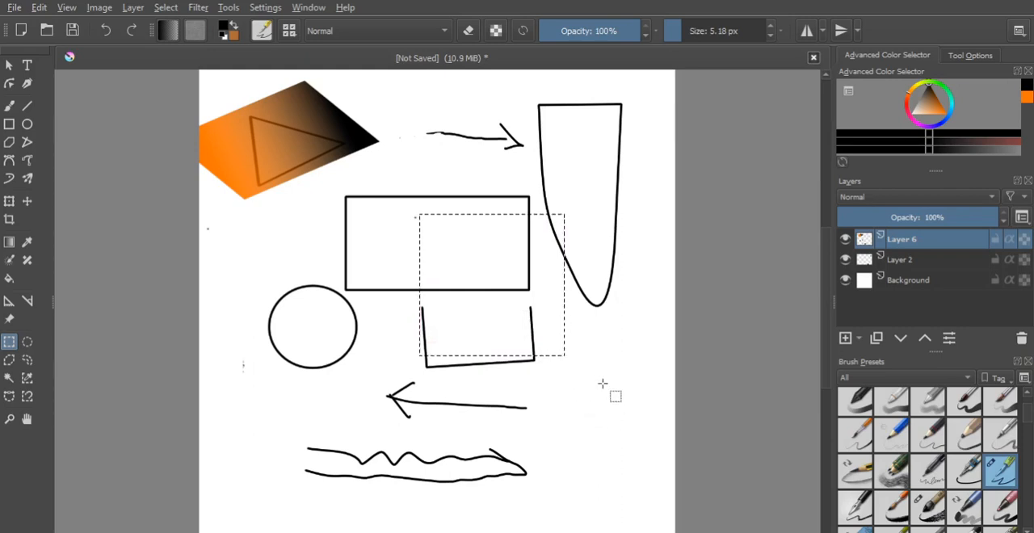
{"action": "left_click", "coordinate": [549, 301]}
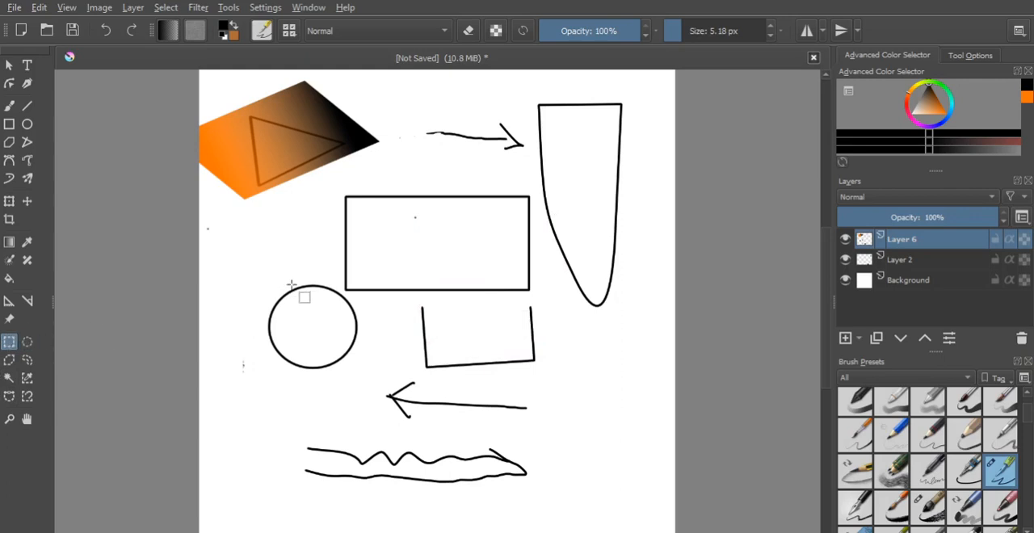
{"action": "left_click_drag", "start_coordinate": [242, 263], "coordinate": [387, 375]}
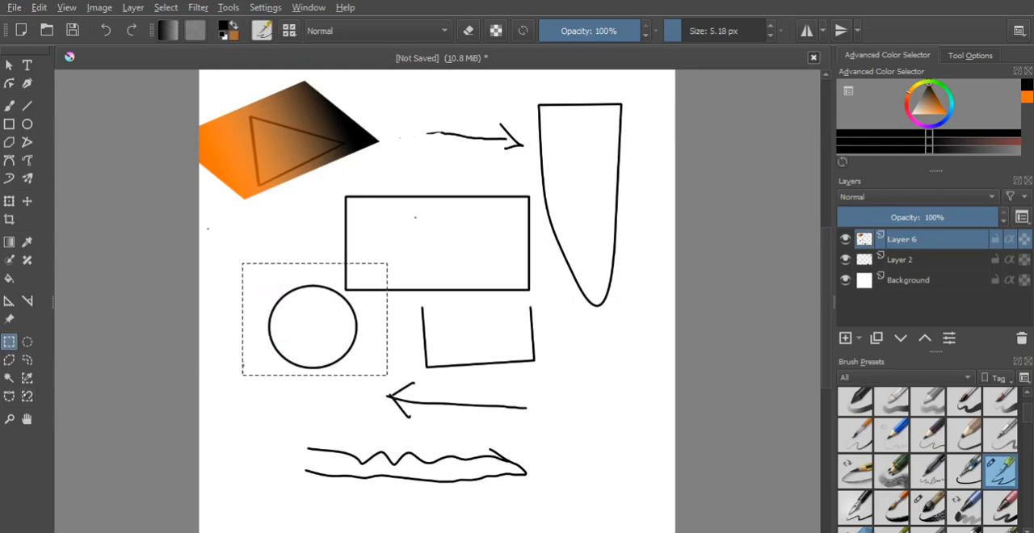
- Draw an elliptical selection around the circle and clear it
{"action": "left_click", "coordinate": [27, 343]}
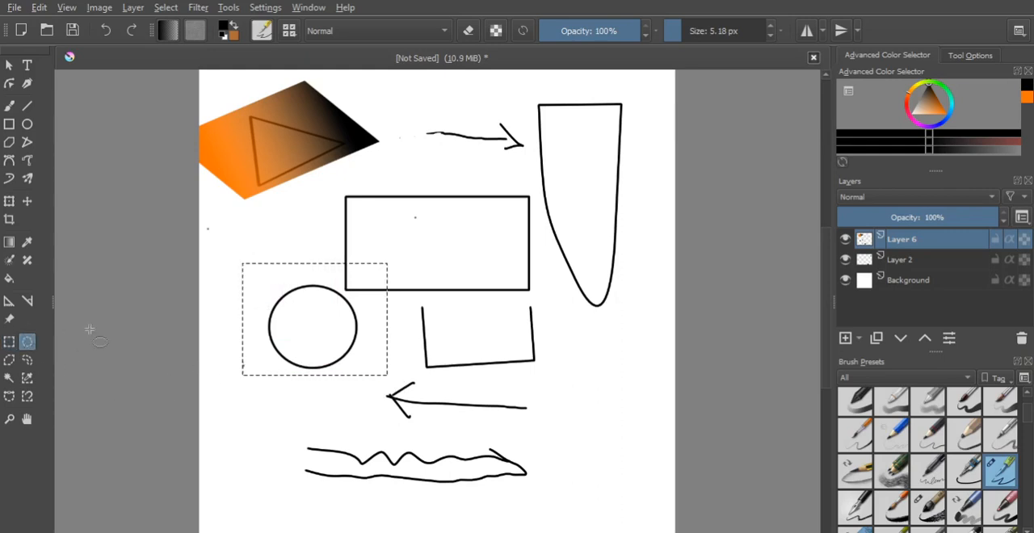
{"action": "left_click", "coordinate": [240, 309]}
{"action": "left_click_drag", "start_coordinate": [243, 268], "coordinate": [360, 381]}
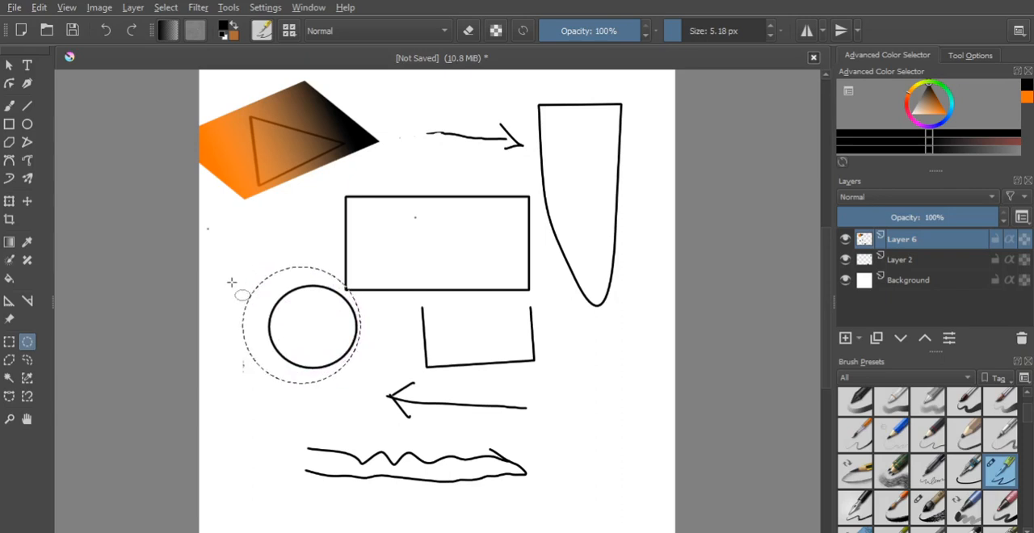
{"action": "left_click", "coordinate": [233, 285]}
- Outline the wavy shape and the area to its right with an irregular polygonal selection
{"action": "left_click", "coordinate": [9, 360]}
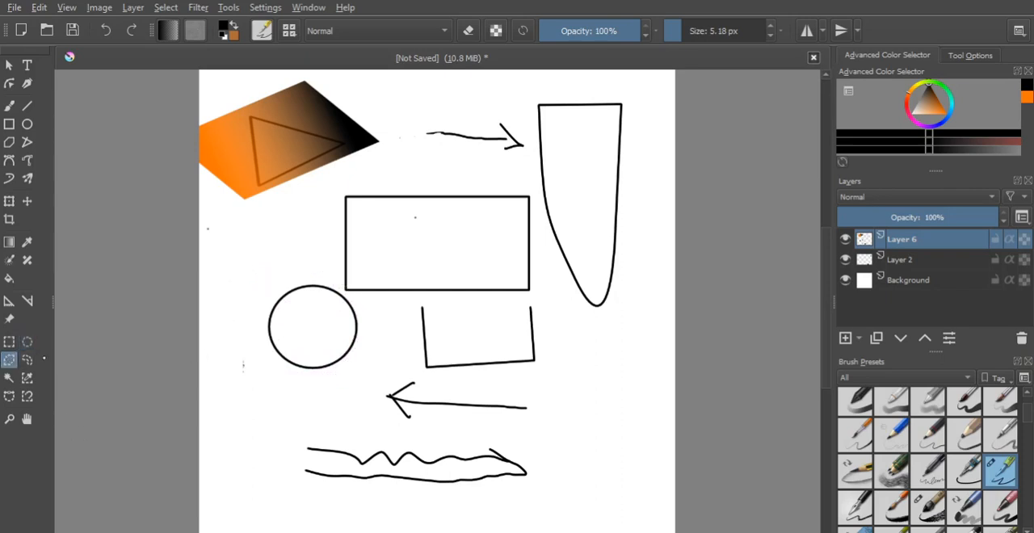
{"action": "left_click", "coordinate": [272, 420]}
{"action": "left_click", "coordinate": [489, 433]}
{"action": "left_click", "coordinate": [588, 455]}
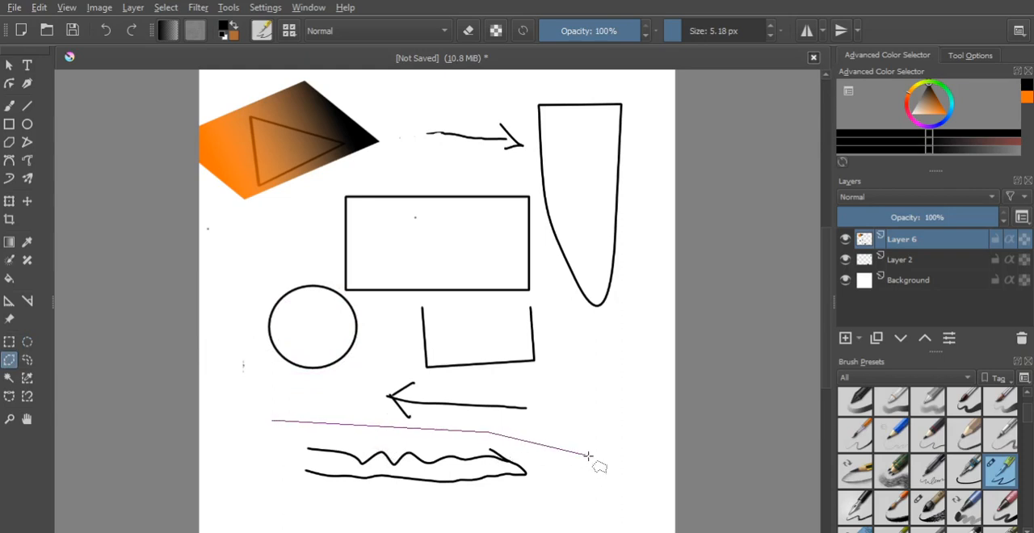
{"action": "left_click", "coordinate": [507, 506]}
{"action": "left_click", "coordinate": [633, 491]}
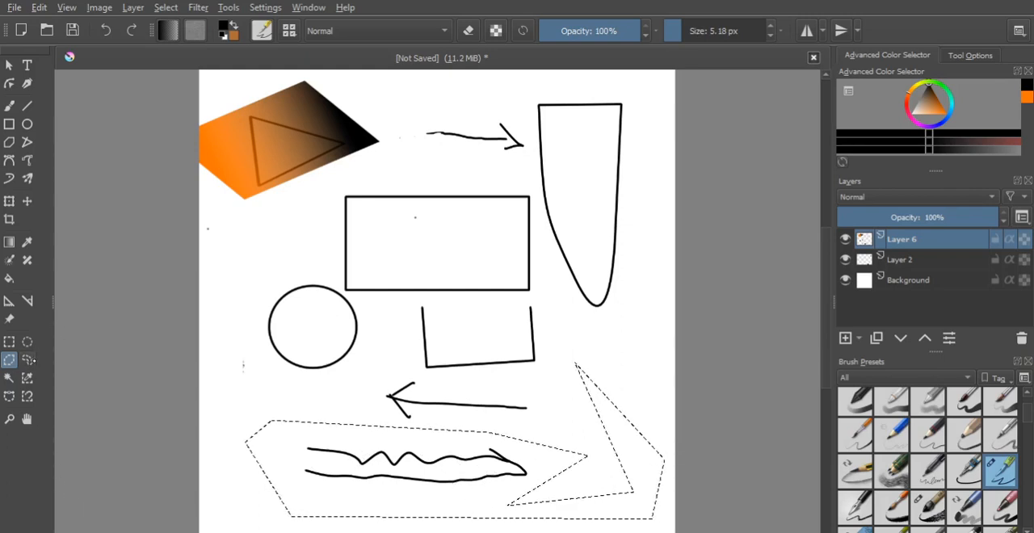
- Draw freehand selections around the circle, the left-pointing arrow and the large rectangle, ending with a loose squiggle at the arrow's tail
{"action": "left_click", "coordinate": [29, 360]}
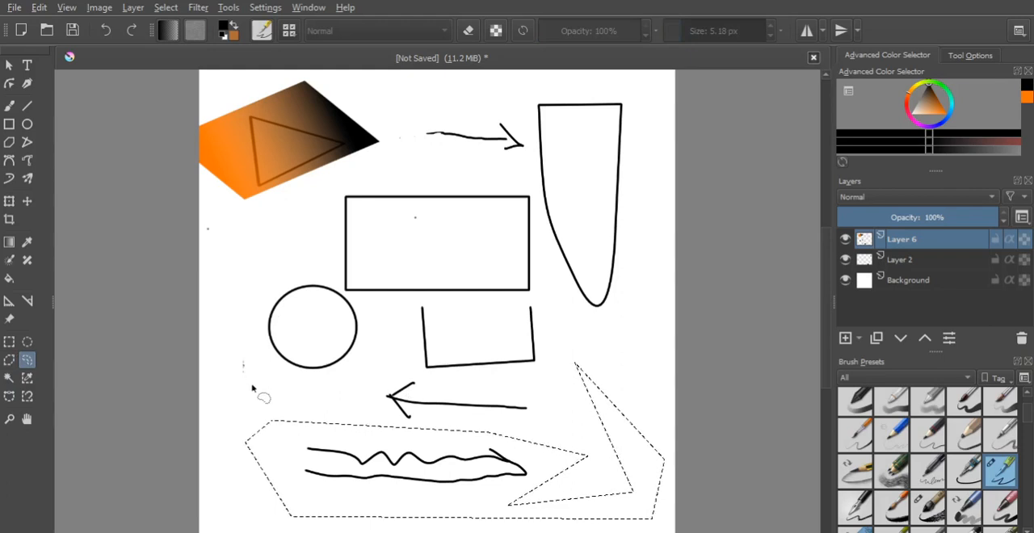
{"action": "mouse_move", "coordinate": [260, 340]}
{"action": "left_mouse_down"}
{"action": "mouse_move", "coordinate": [253, 295]}
{"action": "mouse_move", "coordinate": [298, 274]}
{"action": "mouse_move", "coordinate": [333, 277]}
{"action": "mouse_move", "coordinate": [368, 311]}
{"action": "mouse_move", "coordinate": [377, 340]}
{"action": "mouse_move", "coordinate": [367, 363]}
{"action": "mouse_move", "coordinate": [332, 389]}
{"action": "mouse_move", "coordinate": [291, 388]}
{"action": "mouse_move", "coordinate": [247, 355]}
{"action": "mouse_move", "coordinate": [258, 323]}
{"action": "left_mouse_up"}
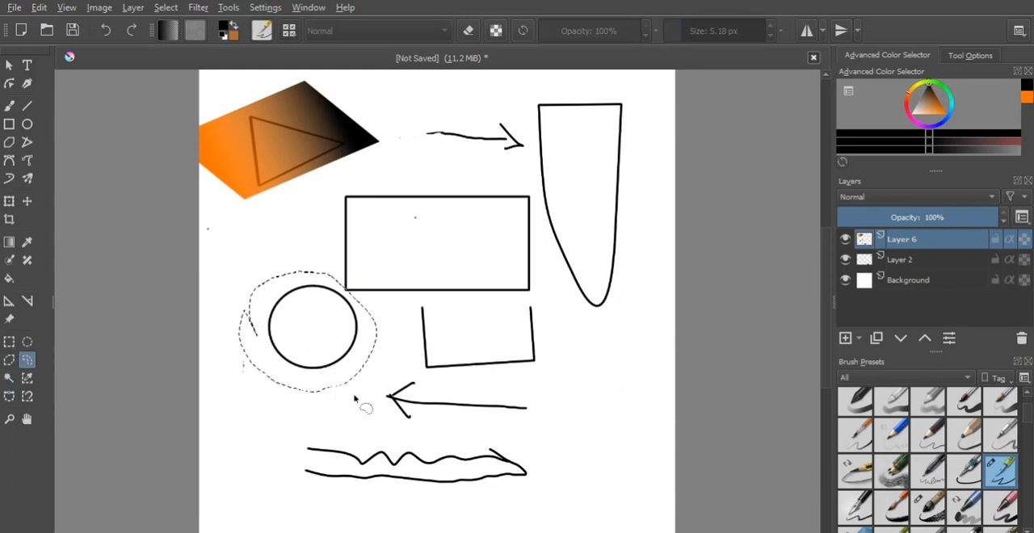
{"action": "left_click", "coordinate": [521, 391]}
{"action": "mouse_move", "coordinate": [375, 377]}
{"action": "left_mouse_down"}
{"action": "mouse_move", "coordinate": [554, 397]}
{"action": "mouse_move", "coordinate": [565, 424]}
{"action": "mouse_move", "coordinate": [467, 419]}
{"action": "left_mouse_up"}
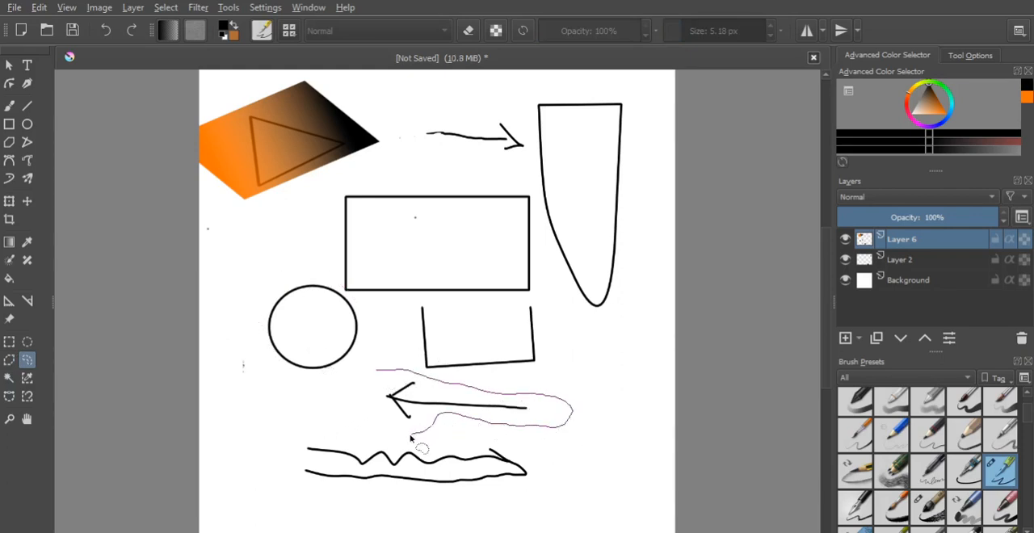
{"action": "left_click_drag", "start_coordinate": [368, 392], "coordinate": [368, 386]}
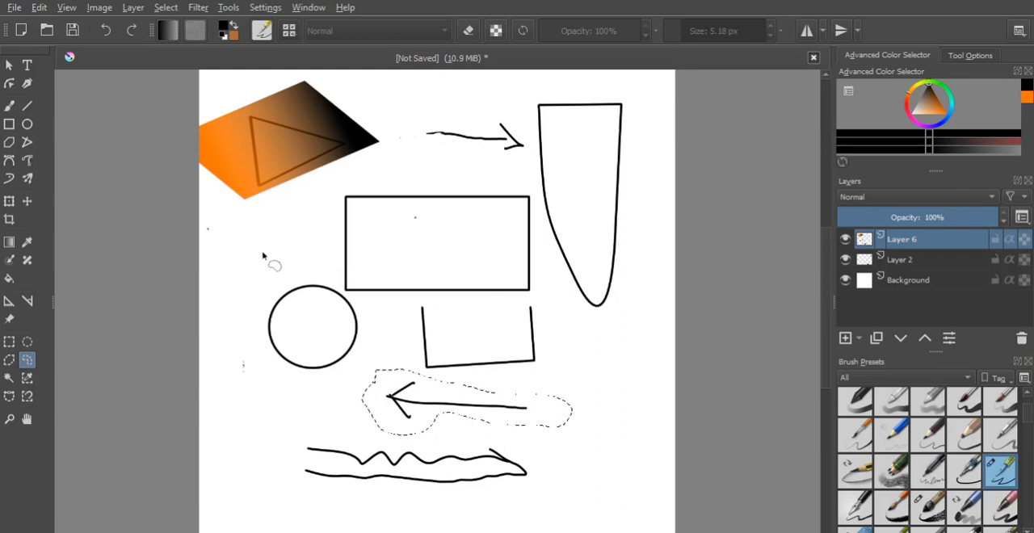
{"action": "mouse_move", "coordinate": [295, 237]}
{"action": "left_mouse_down"}
{"action": "mouse_move", "coordinate": [350, 181]}
{"action": "mouse_move", "coordinate": [525, 189]}
{"action": "mouse_move", "coordinate": [541, 218]}
{"action": "mouse_move", "coordinate": [541, 290]}
{"action": "mouse_move", "coordinate": [532, 301]}
{"action": "mouse_move", "coordinate": [345, 294]}
{"action": "mouse_move", "coordinate": [295, 230]}
{"action": "left_mouse_up"}
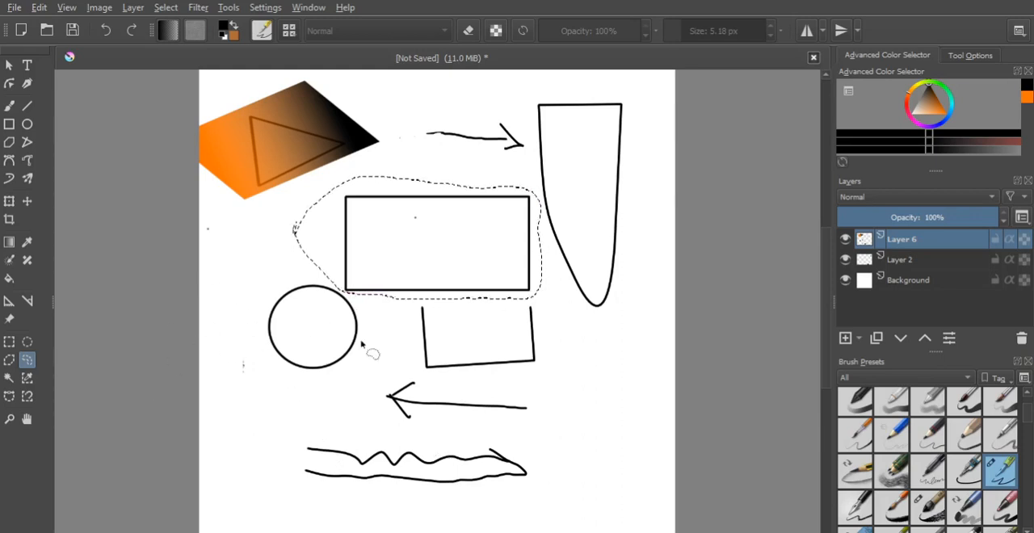
{"action": "mouse_move", "coordinate": [527, 385]}
{"action": "left_mouse_down"}
{"action": "mouse_move", "coordinate": [594, 377]}
{"action": "mouse_move", "coordinate": [619, 412]}
{"action": "mouse_move", "coordinate": [567, 440]}
{"action": "mouse_move", "coordinate": [509, 416]}
{"action": "left_mouse_up"}
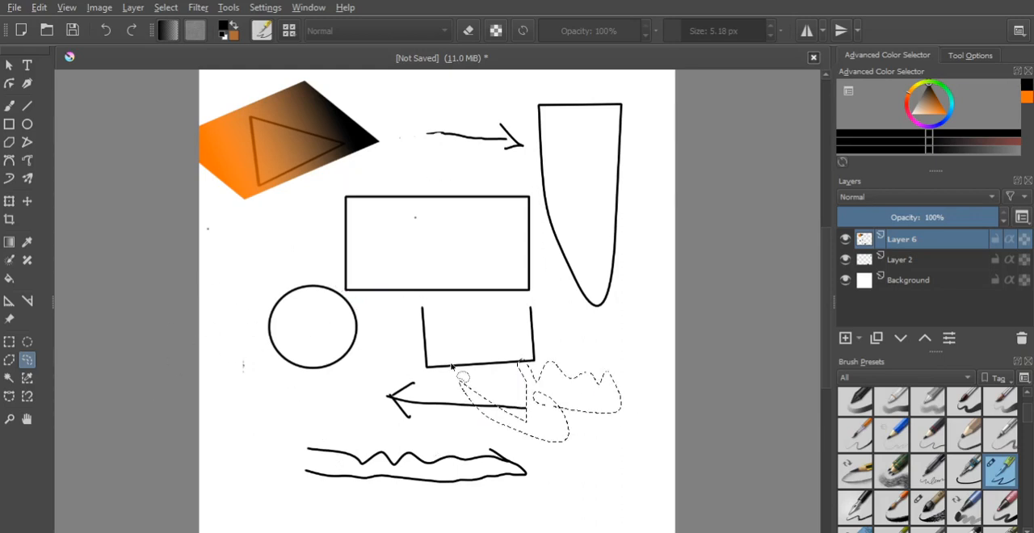
- Draw freehand selections across the large rectangle, circle and left-pointing arrow, clearing each one
{"action": "mouse_move", "coordinate": [388, 339]}
{"action": "left_mouse_down"}
{"action": "mouse_move", "coordinate": [394, 276]}
{"action": "mouse_move", "coordinate": [494, 248]}
{"action": "mouse_move", "coordinate": [577, 279]}
{"action": "mouse_move", "coordinate": [464, 447]}
{"action": "mouse_move", "coordinate": [380, 355]}
{"action": "left_mouse_up"}
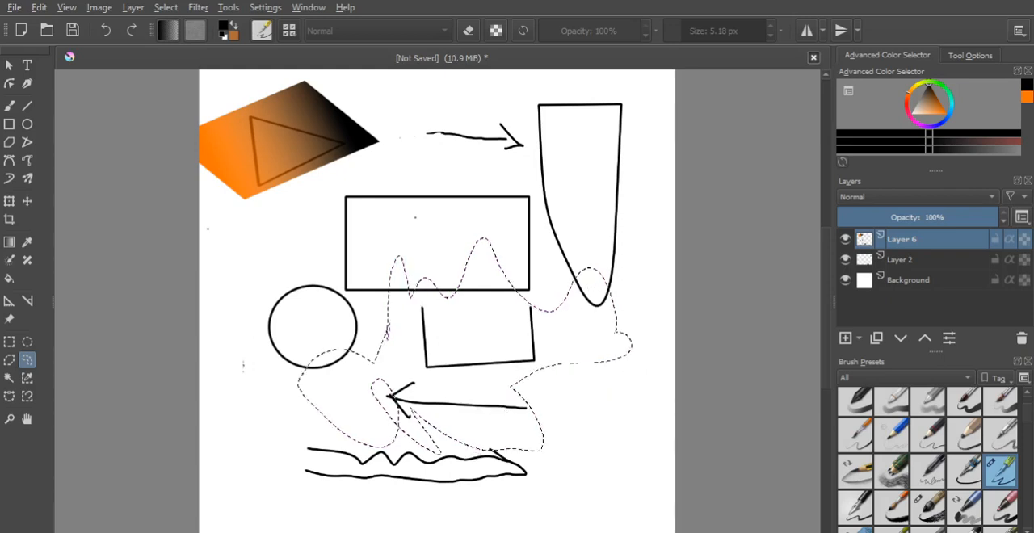
{"action": "left_click", "coordinate": [487, 350]}
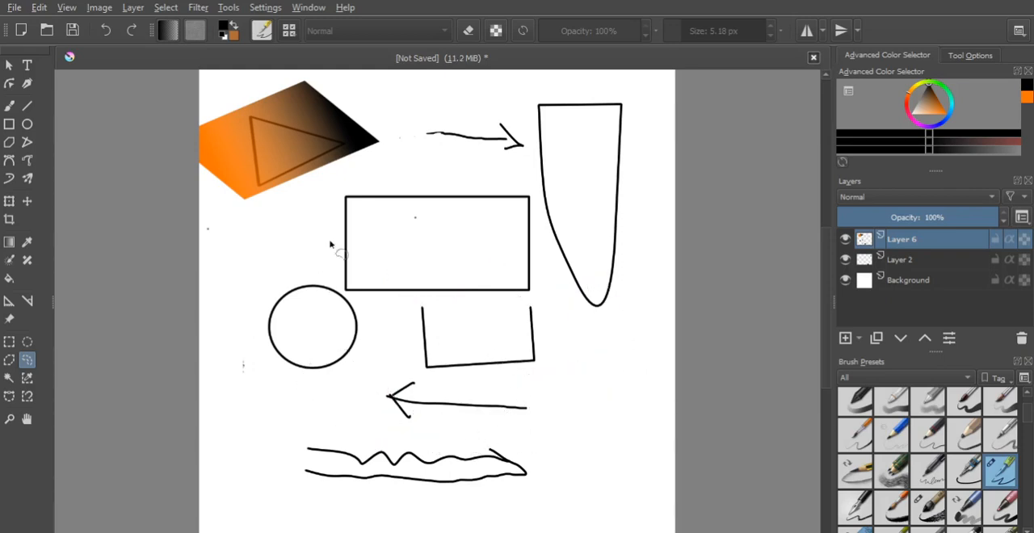
{"action": "mouse_move", "coordinate": [274, 247]}
{"action": "left_mouse_down"}
{"action": "mouse_move", "coordinate": [380, 264]}
{"action": "mouse_move", "coordinate": [524, 226]}
{"action": "mouse_move", "coordinate": [483, 369]}
{"action": "mouse_move", "coordinate": [249, 348]}
{"action": "mouse_move", "coordinate": [270, 246]}
{"action": "left_mouse_up"}
{"action": "left_click", "coordinate": [491, 230]}
{"action": "mouse_move", "coordinate": [270, 267]}
{"action": "left_mouse_down"}
{"action": "mouse_move", "coordinate": [456, 258]}
{"action": "mouse_move", "coordinate": [376, 331]}
{"action": "mouse_move", "coordinate": [354, 275]}
{"action": "left_mouse_up"}
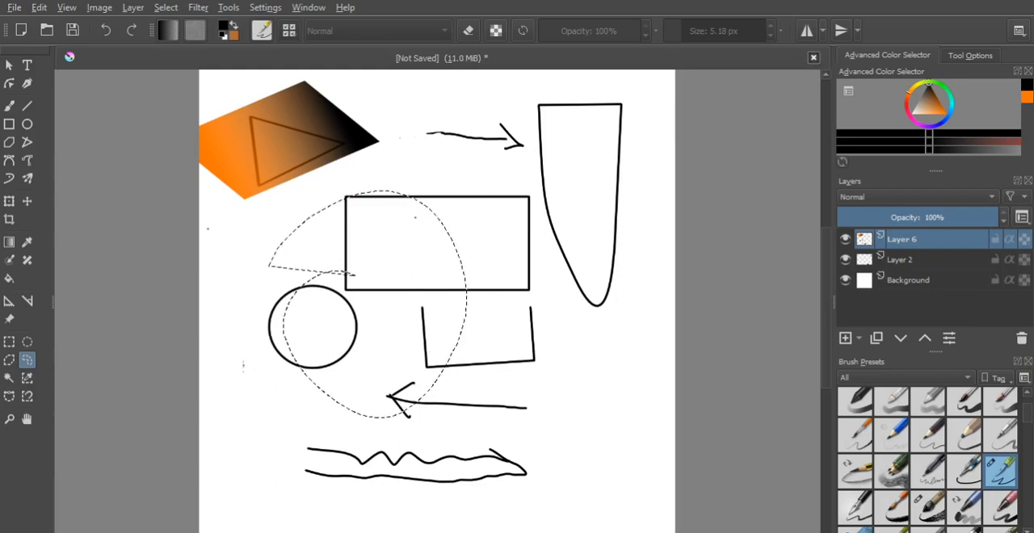
{"action": "left_click", "coordinate": [627, 364]}
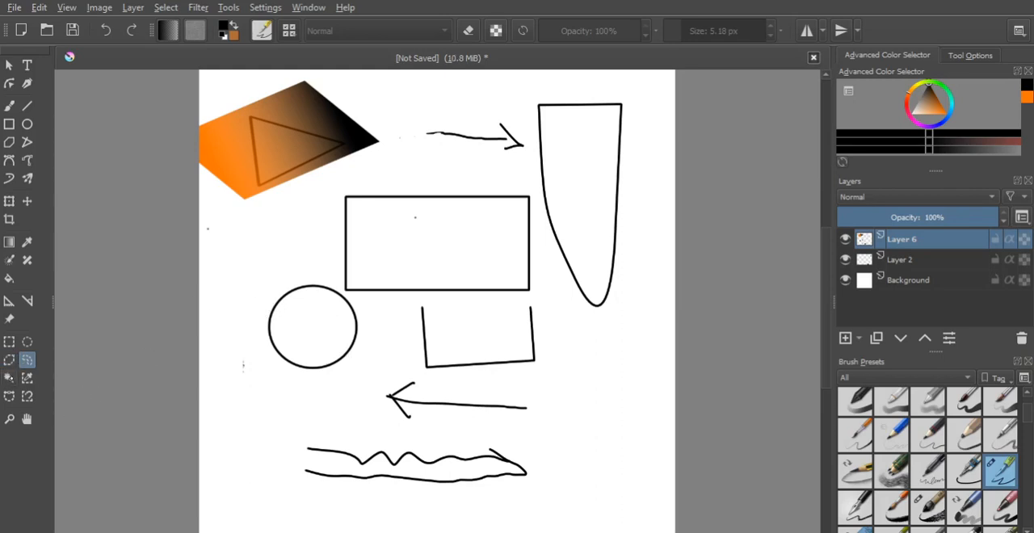
- Use contiguous selection on the large rectangle's interior and outline, the canvas background and the tall curved shape's interior
{"action": "left_click", "coordinate": [9, 377]}
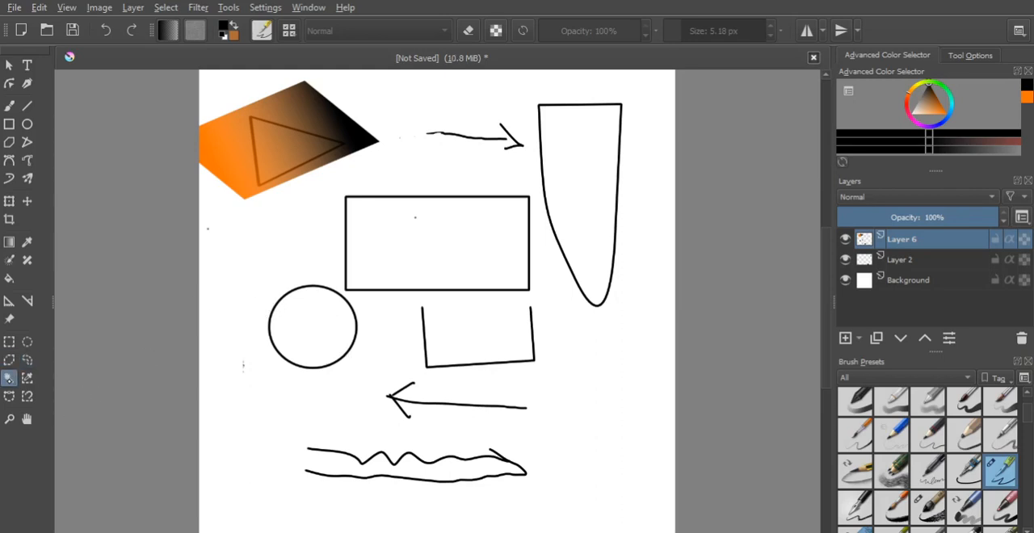
{"action": "left_click", "coordinate": [440, 242]}
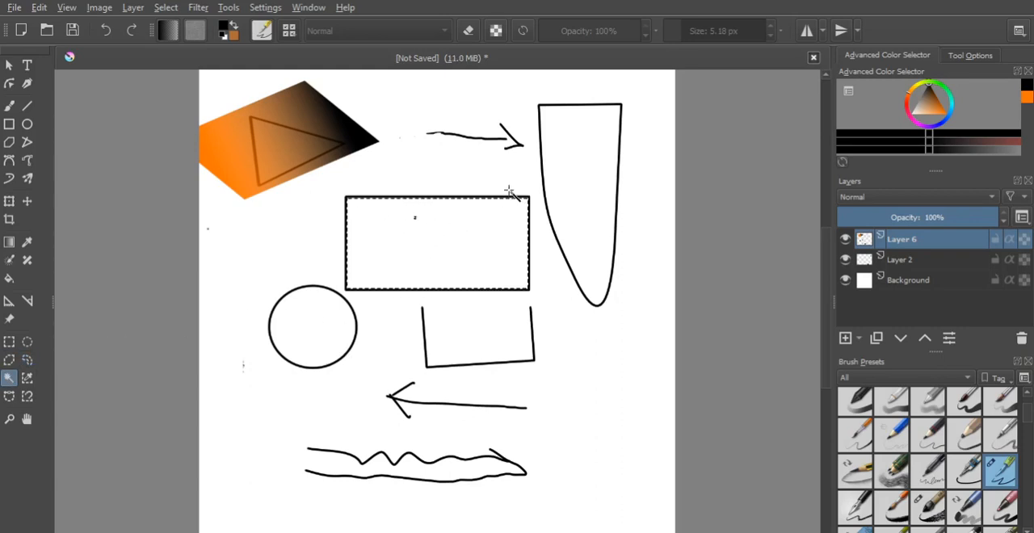
{"action": "left_click", "coordinate": [574, 205]}
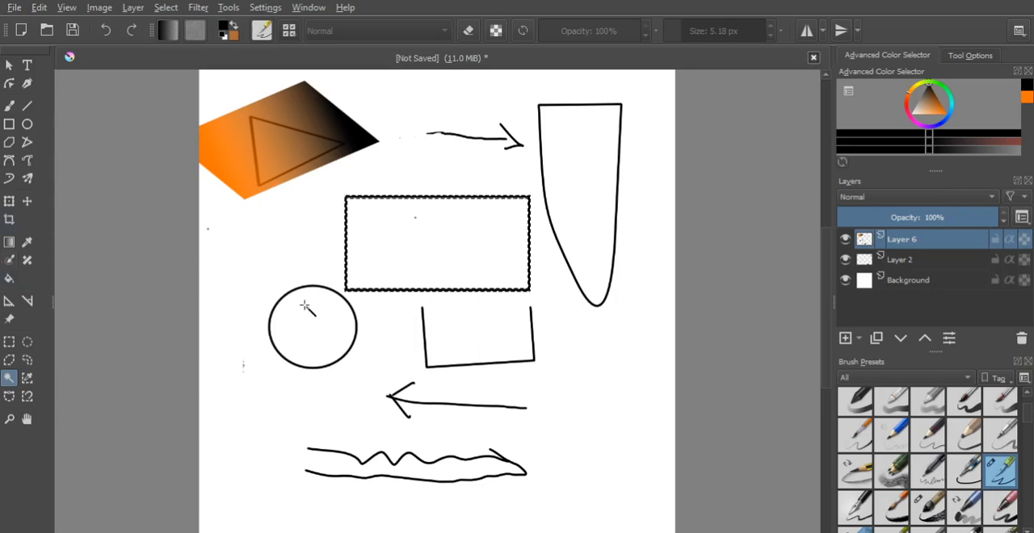
{"action": "left_click", "coordinate": [330, 248]}
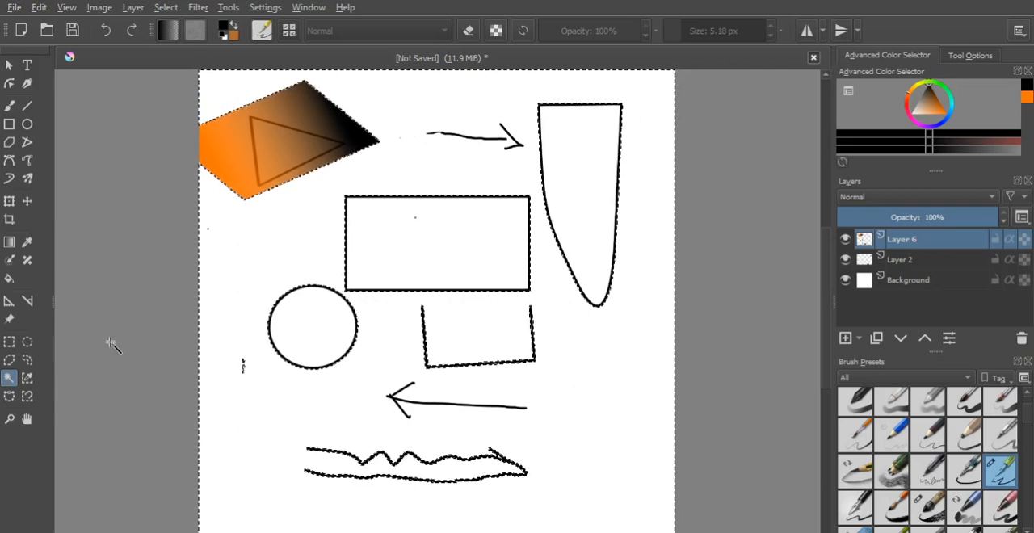
{"action": "left_click", "coordinate": [490, 253]}
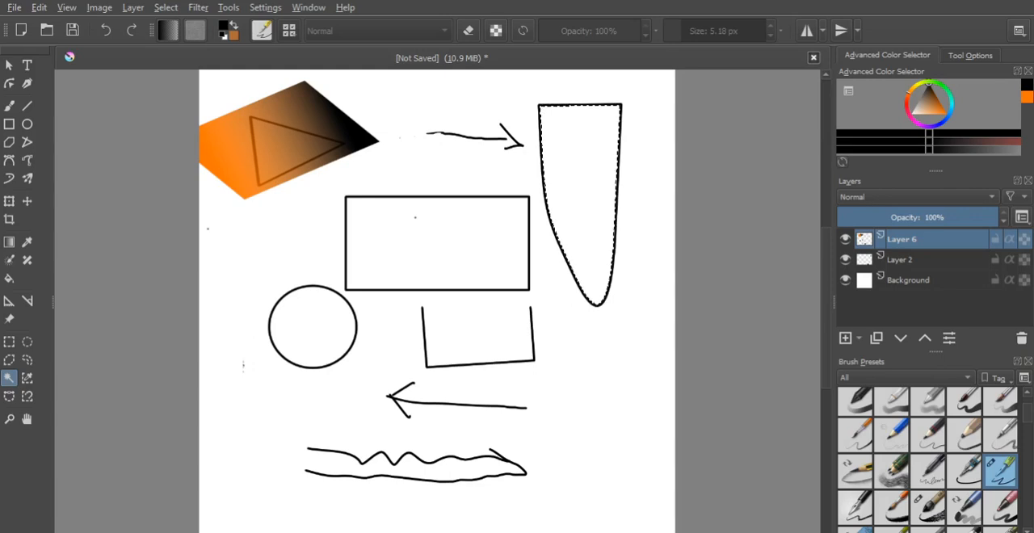
- Select the circle's interior by contiguous selection and try filling it with orange as the foreground colour
{"action": "left_click", "coordinate": [314, 320]}
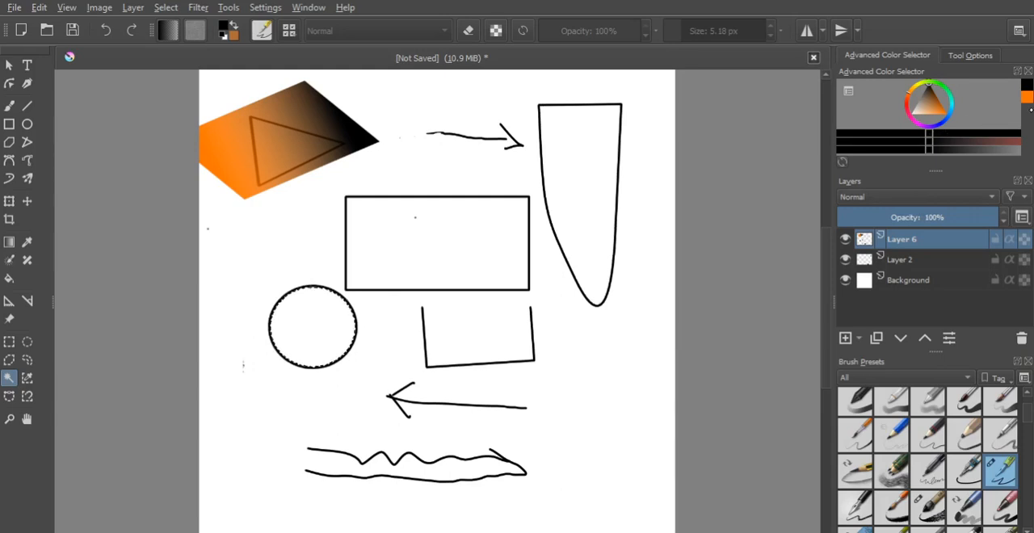
{"action": "key", "text": "x"}
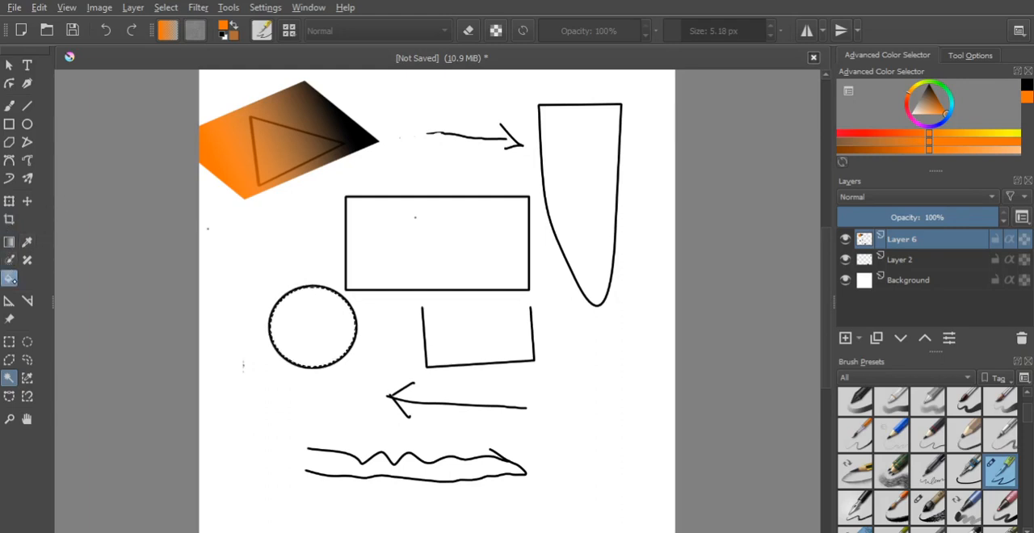
{"action": "left_click", "coordinate": [9, 278]}
{"action": "left_click", "coordinate": [314, 336]}
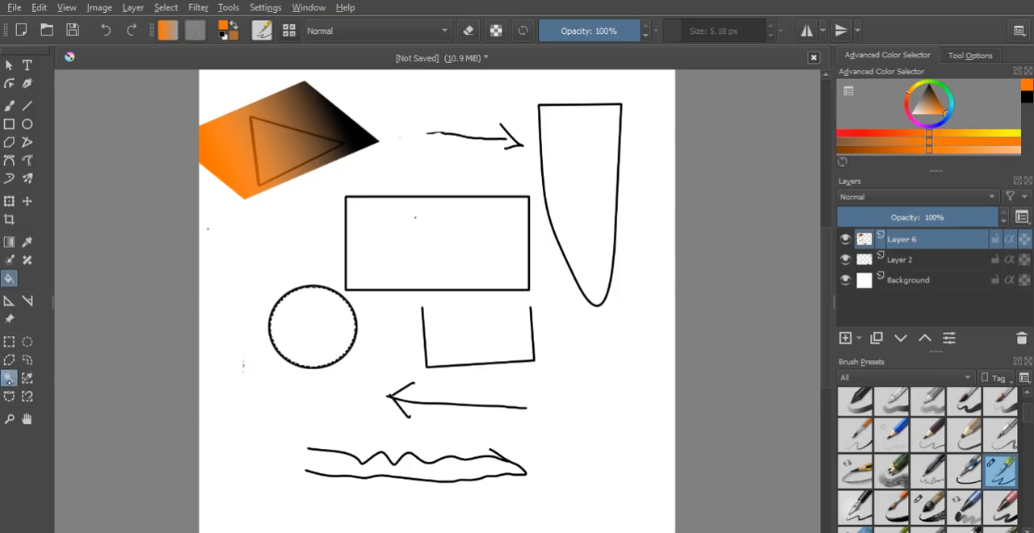
- Alternate contiguous selections between the canvas background, the large rectangle's interior and the circle's interior
{"action": "left_click", "coordinate": [9, 379]}
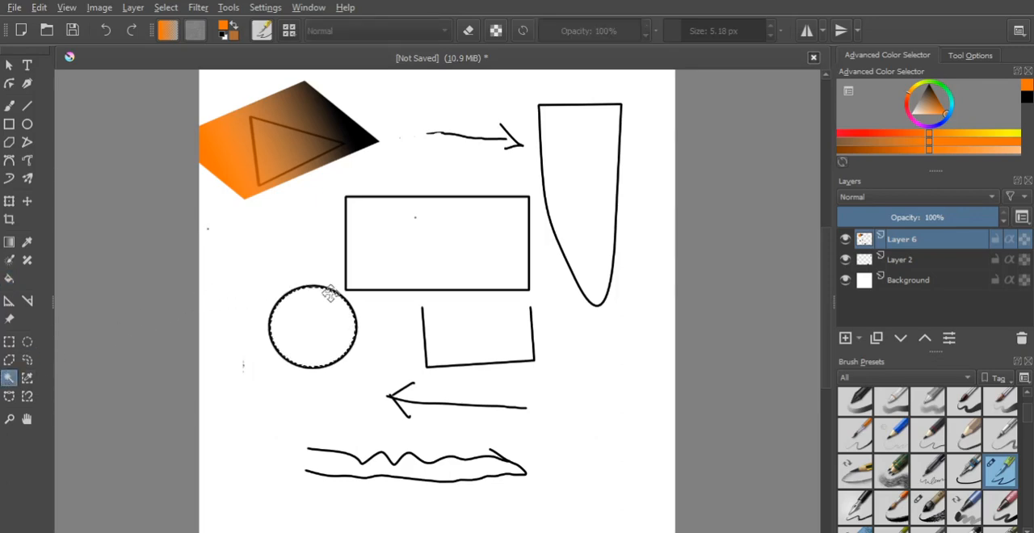
{"action": "left_click", "coordinate": [307, 267]}
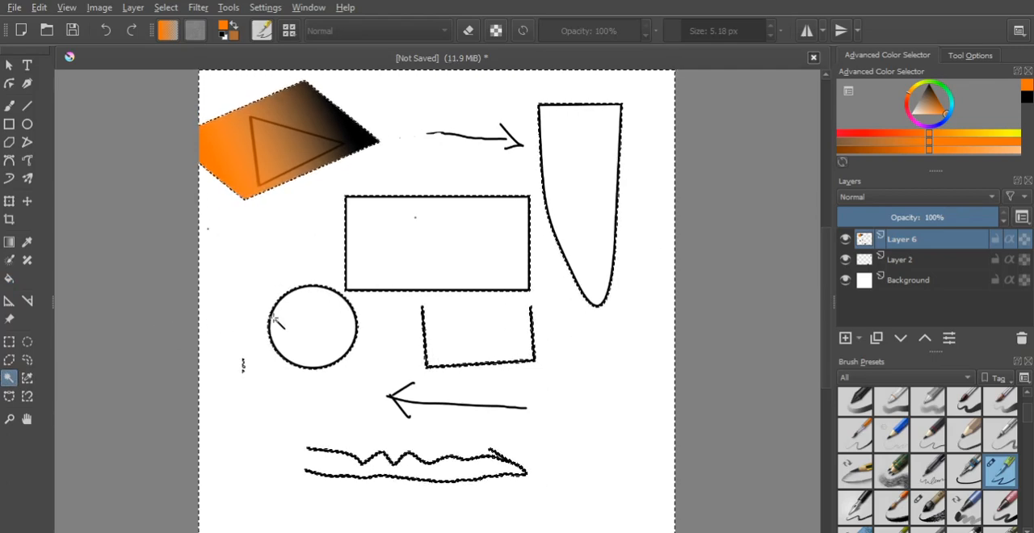
{"action": "left_click", "coordinate": [355, 259]}
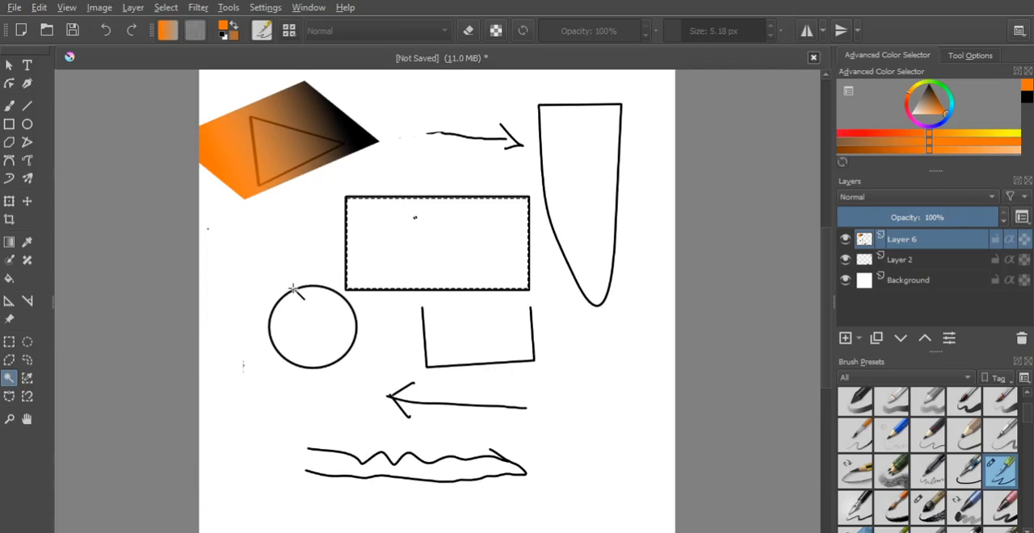
{"action": "left_click", "coordinate": [291, 289]}
{"action": "left_click", "coordinate": [399, 256]}
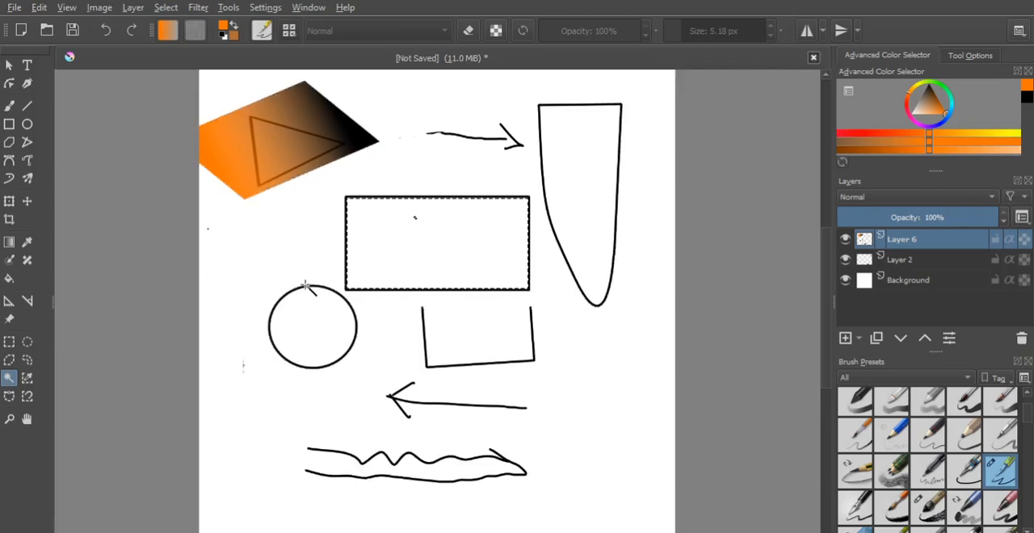
{"action": "left_click", "coordinate": [327, 285]}
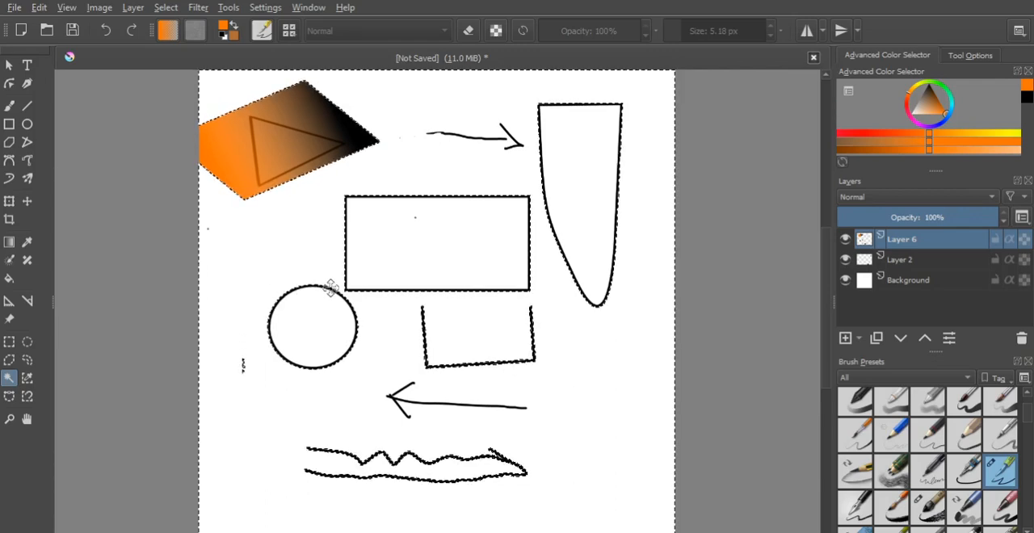
{"action": "left_click", "coordinate": [370, 257]}
{"action": "left_click", "coordinate": [329, 292]}
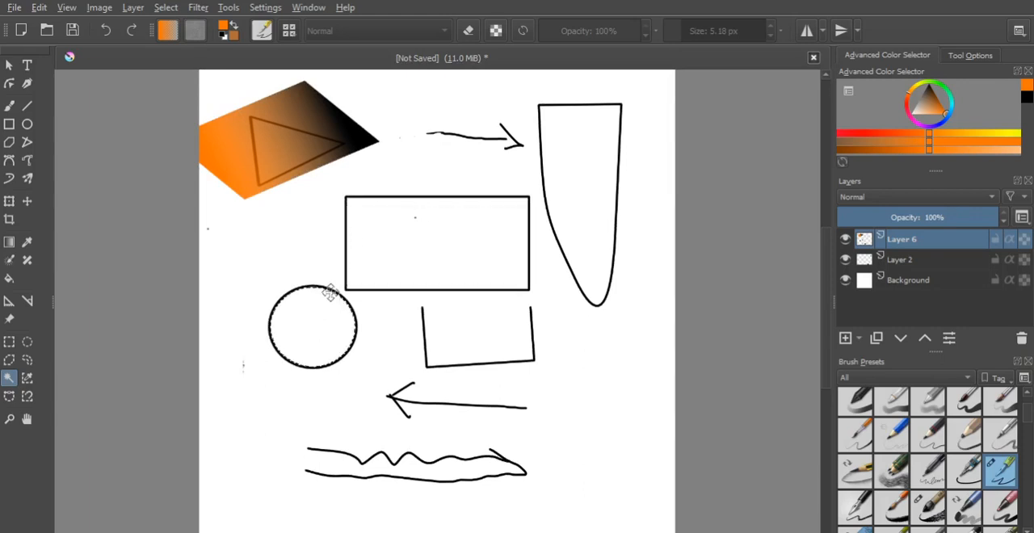
{"action": "left_click", "coordinate": [377, 269]}
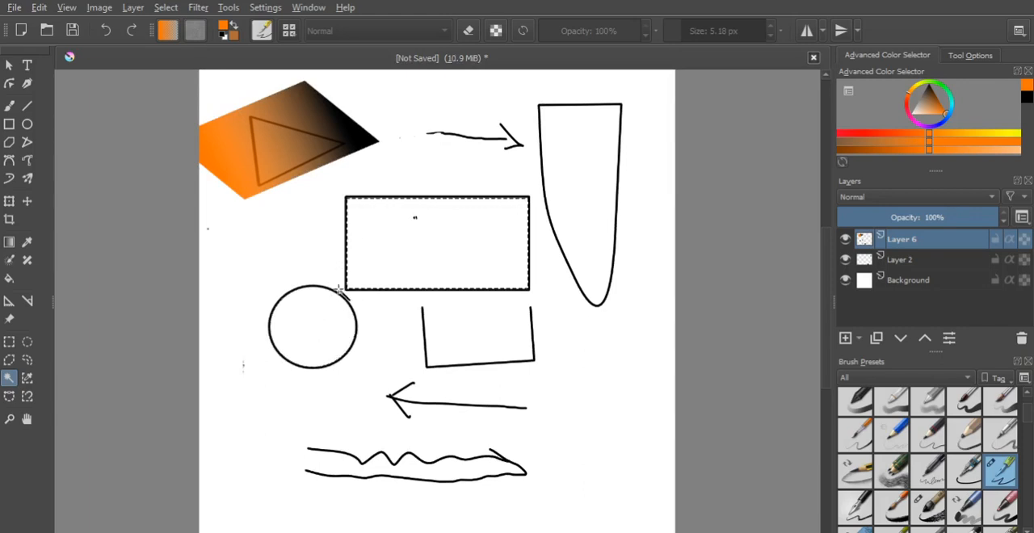
- Select only the circle's outline and fill it with orange, clearing the selection once filled
{"action": "left_click", "coordinate": [334, 299]}
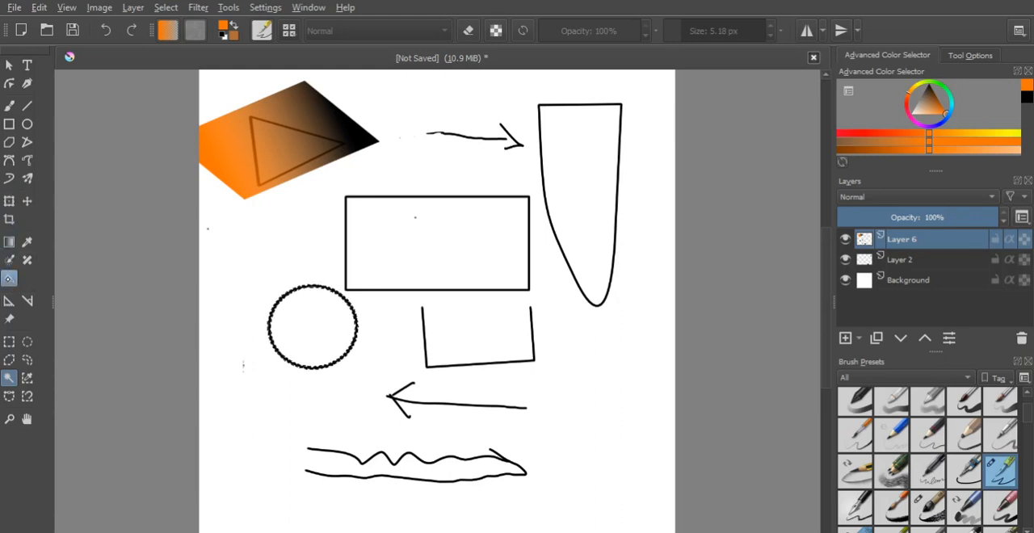
{"action": "left_click", "coordinate": [9, 278]}
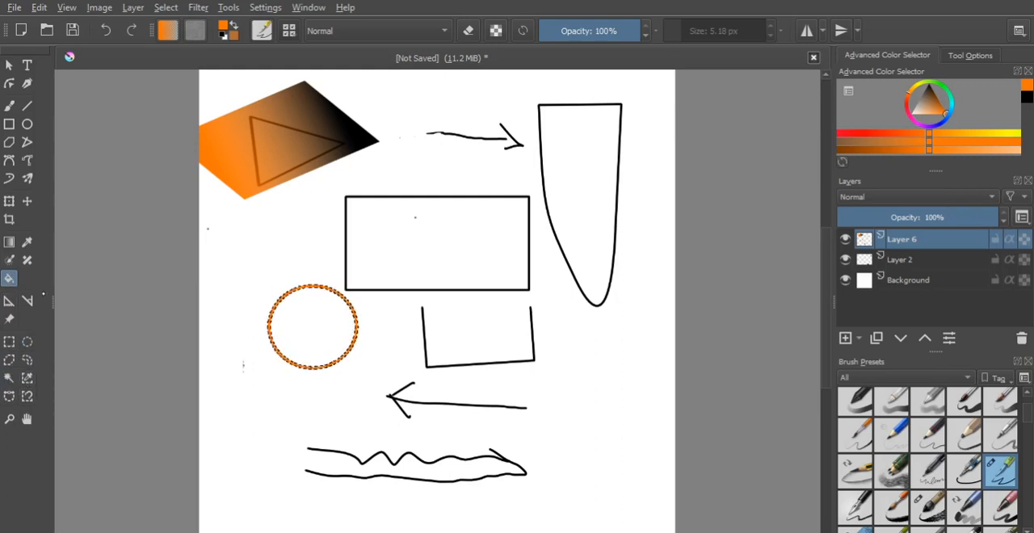
{"action": "left_click", "coordinate": [9, 341]}
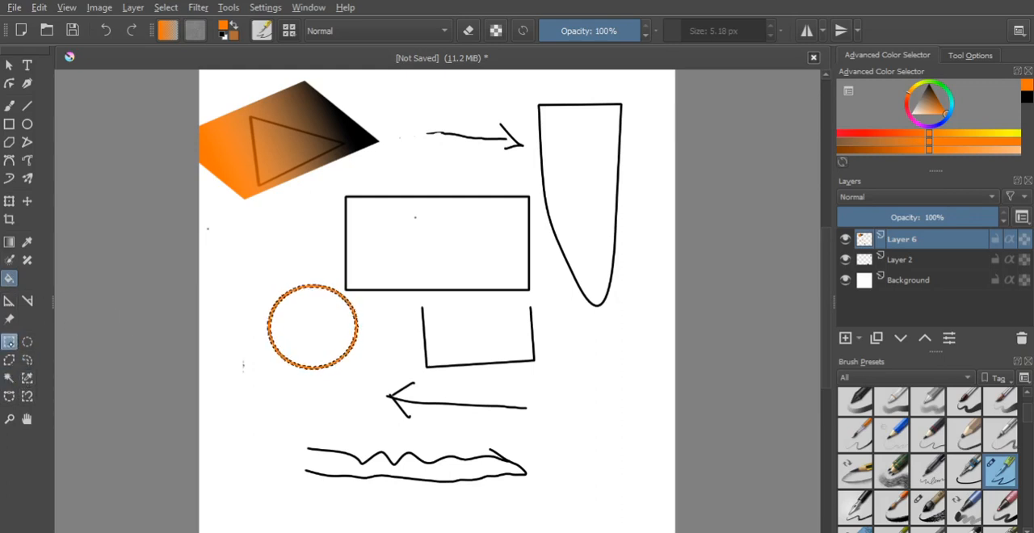
{"action": "left_click", "coordinate": [202, 369]}
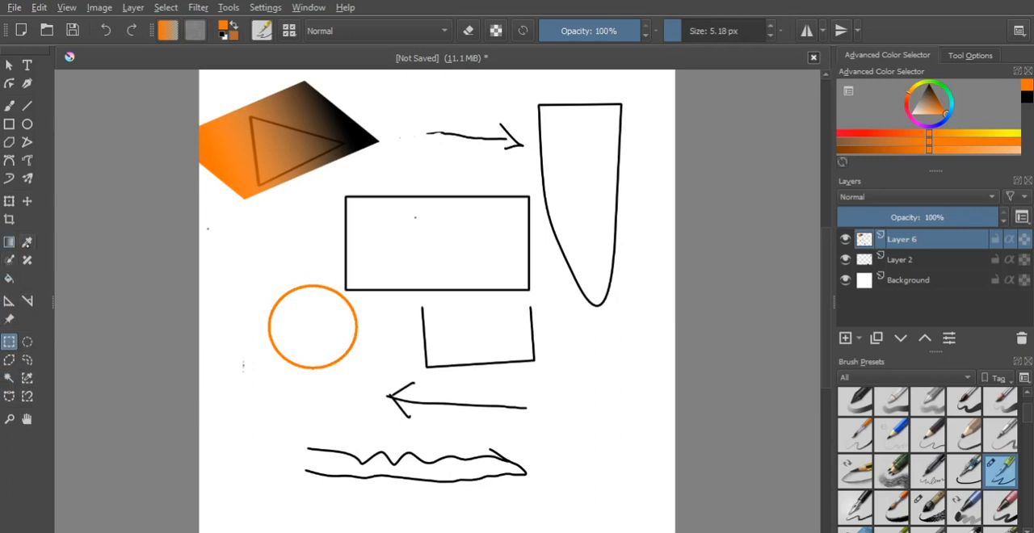
- Choose black from the colour history, and sample several orange, brown and near-black shades from the gradient shape
{"action": "left_click", "coordinate": [27, 242]}
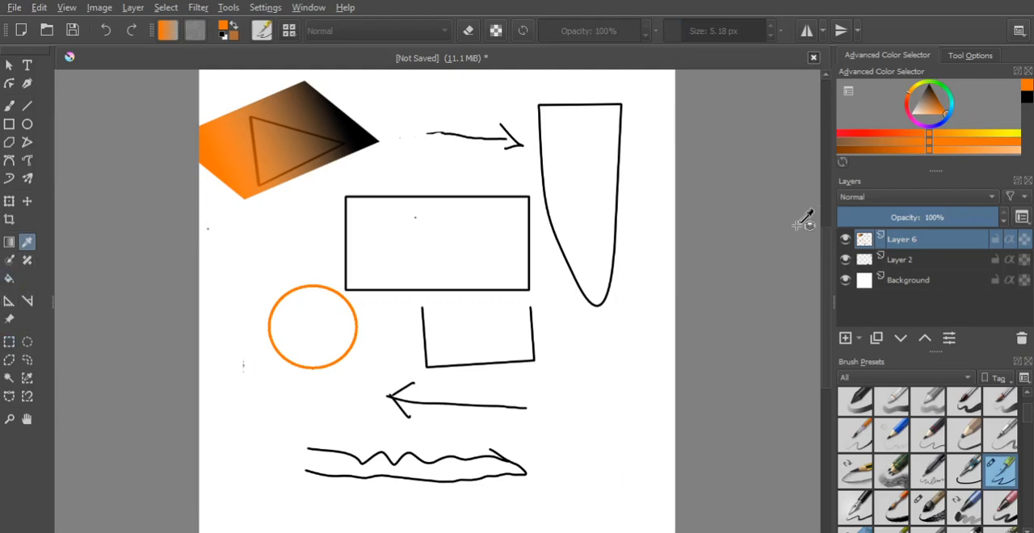
{"action": "left_click", "coordinate": [1028, 96]}
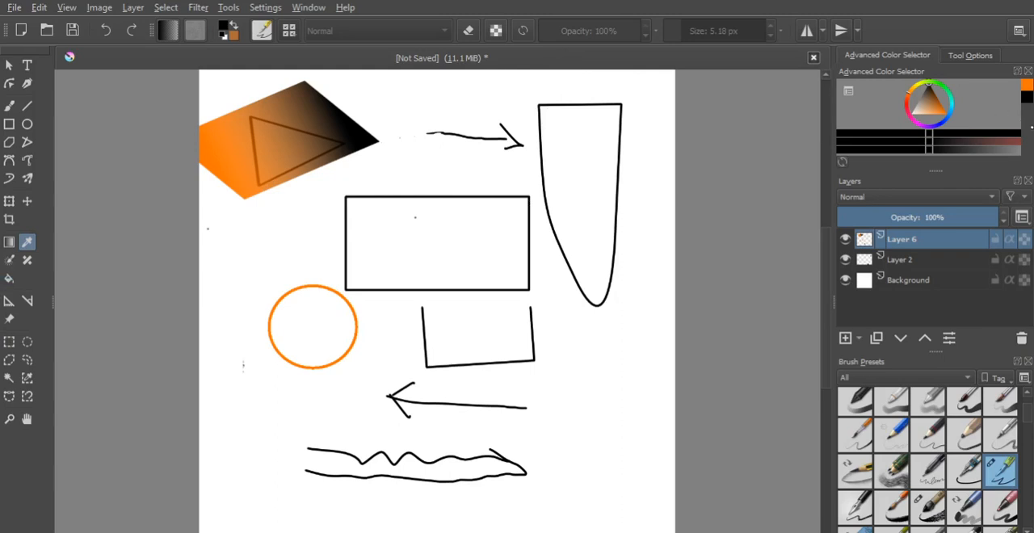
{"action": "left_click", "coordinate": [277, 142]}
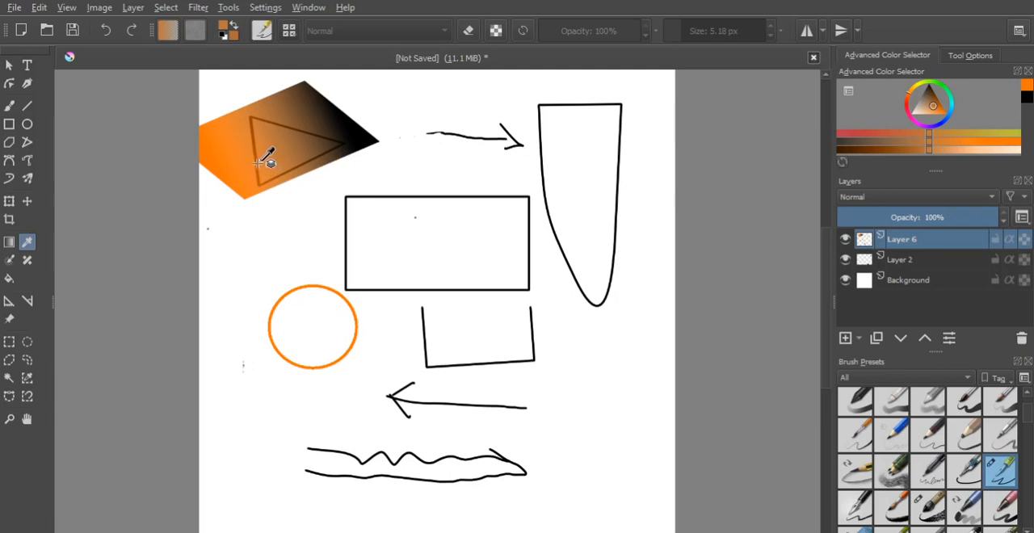
{"action": "left_click", "coordinate": [211, 153]}
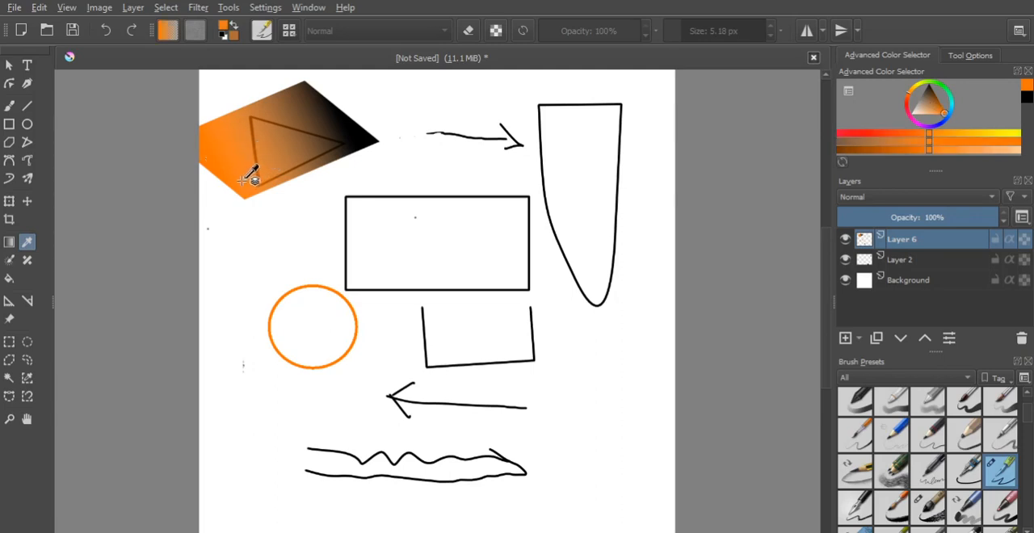
{"action": "left_click", "coordinate": [299, 152]}
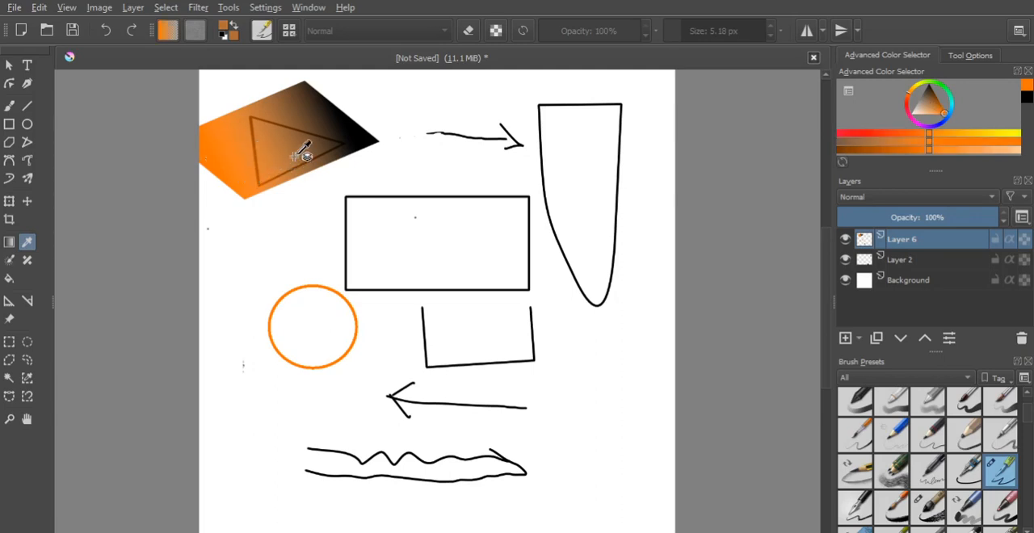
{"action": "left_click", "coordinate": [255, 173]}
{"action": "left_click", "coordinate": [332, 113]}
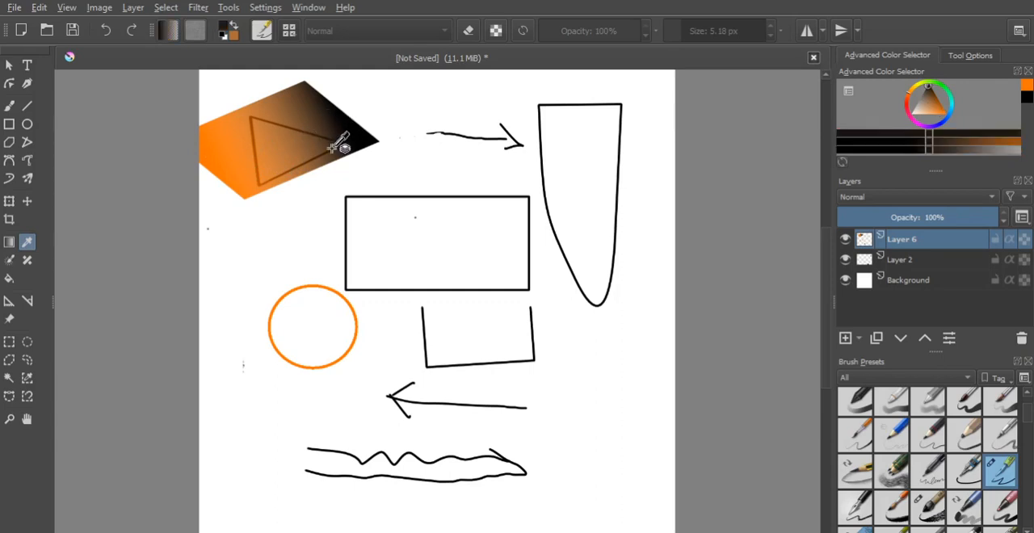
- Pick a medium brown from the upper part of the gradient shape and fill the large rectangle with it
{"action": "left_click", "coordinate": [278, 106]}
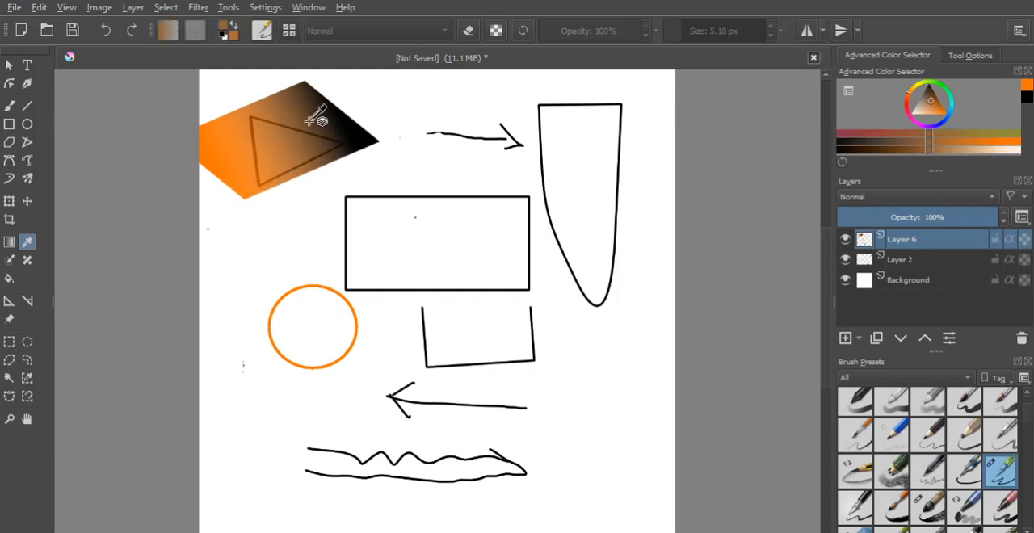
{"action": "left_click", "coordinate": [283, 109]}
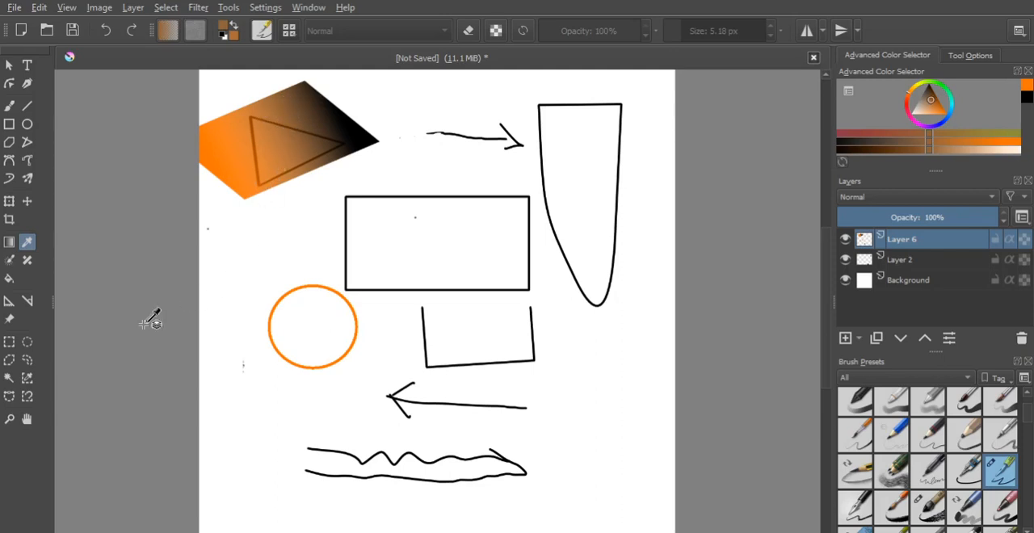
{"action": "left_click", "coordinate": [9, 279]}
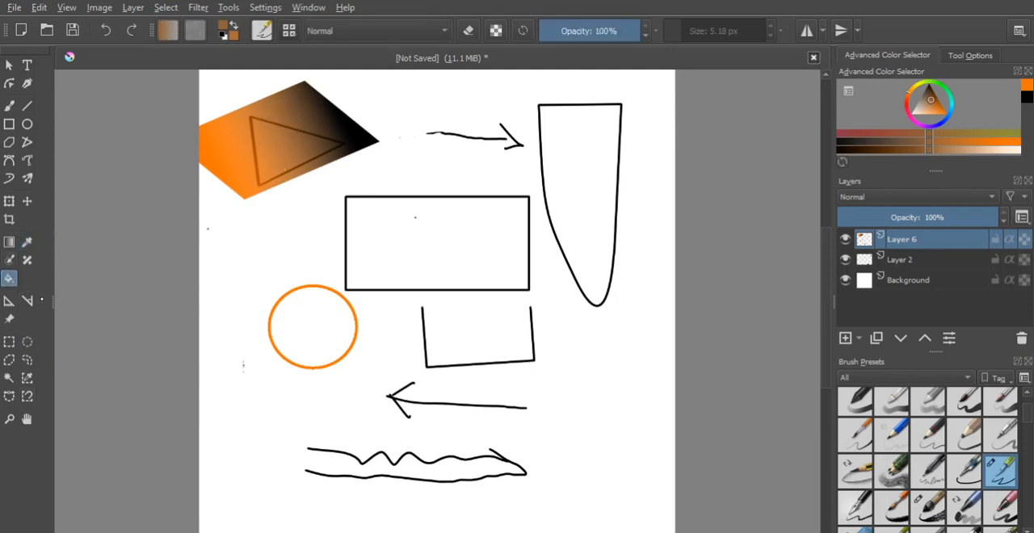
{"action": "left_click", "coordinate": [444, 234]}
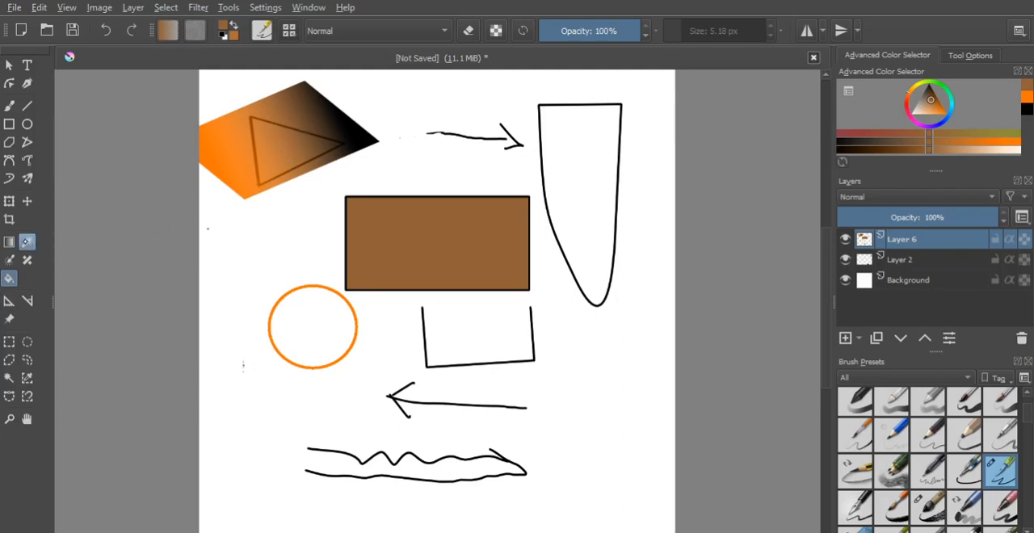
- Sample a bright orange from the outer end of the gradient shape and fill the large rectangle with it
{"action": "left_click", "coordinate": [27, 242]}
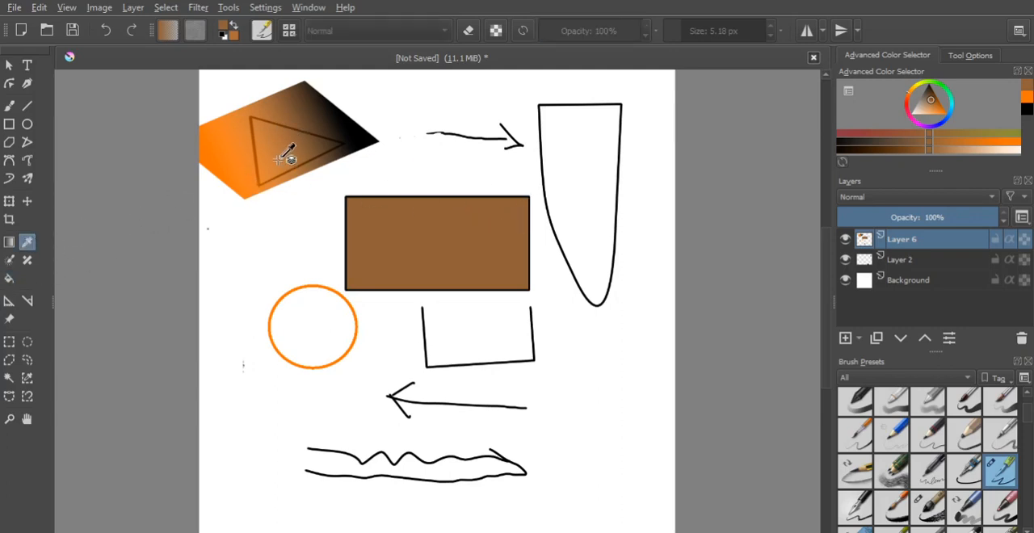
{"action": "left_click", "coordinate": [227, 148]}
{"action": "key", "text": "f"}
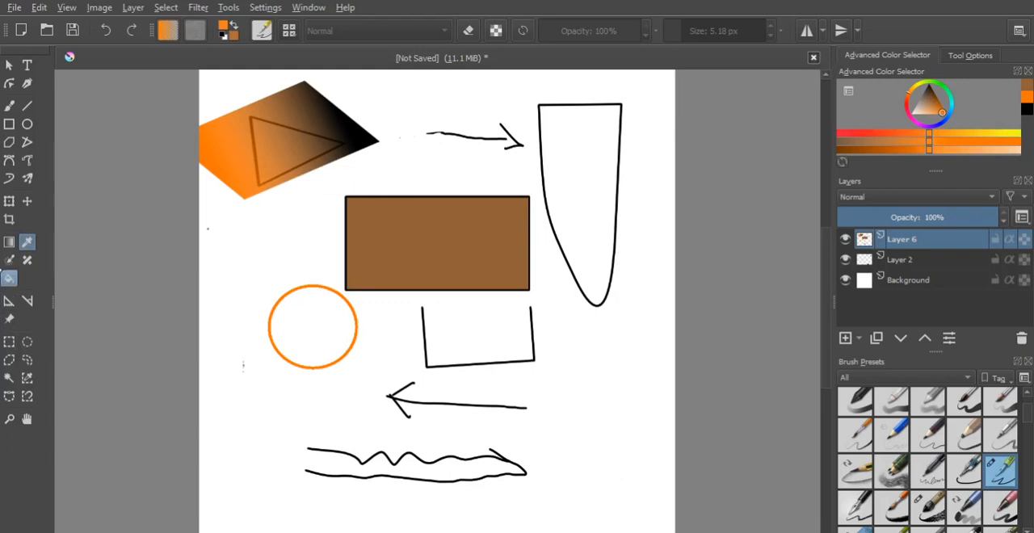
{"action": "left_click", "coordinate": [449, 236]}
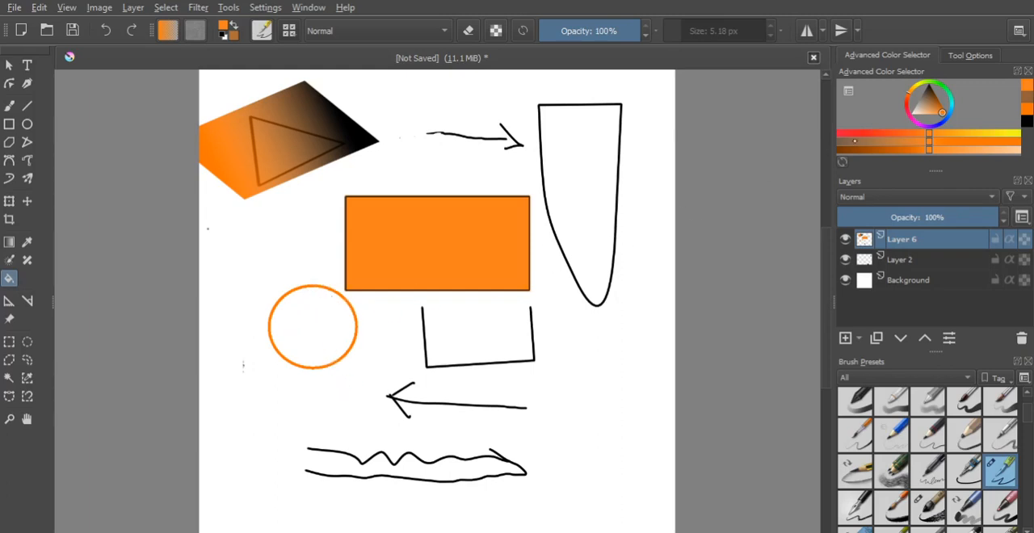
- Choose a light orange shade and fill the tall tapered shape, then fill from inside the open three-sided shape
{"action": "left_click", "coordinate": [1002, 150]}
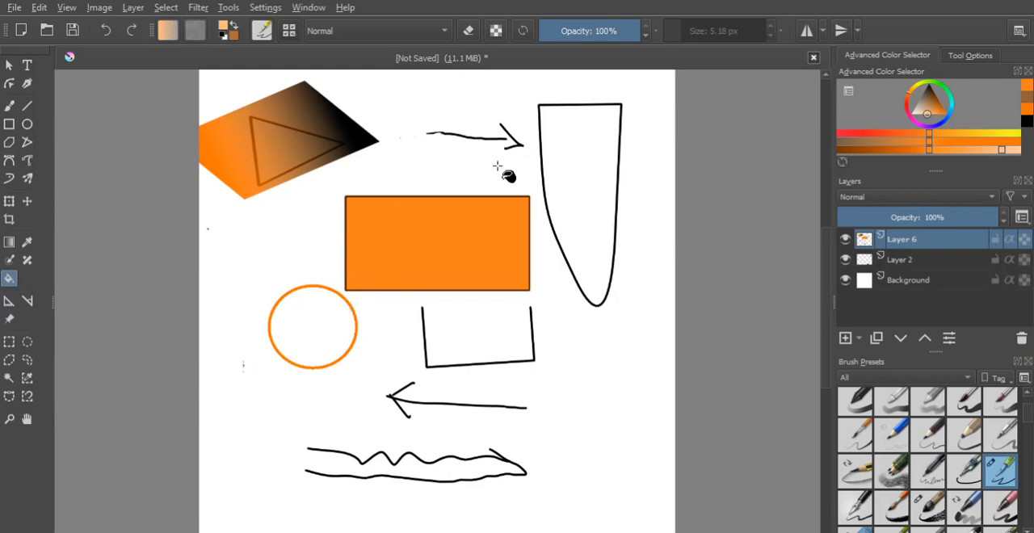
{"action": "left_click", "coordinate": [594, 127]}
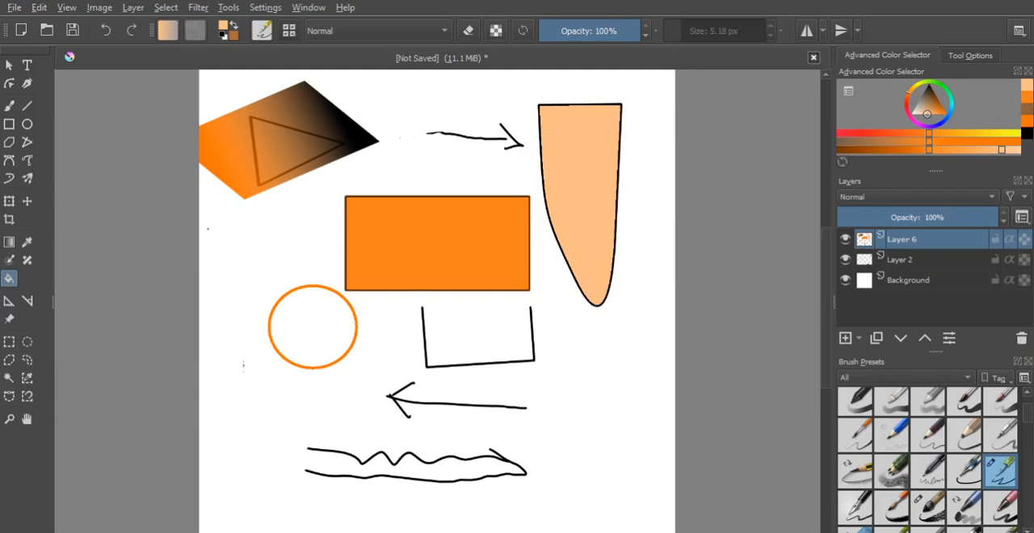
{"action": "left_click", "coordinate": [473, 338]}
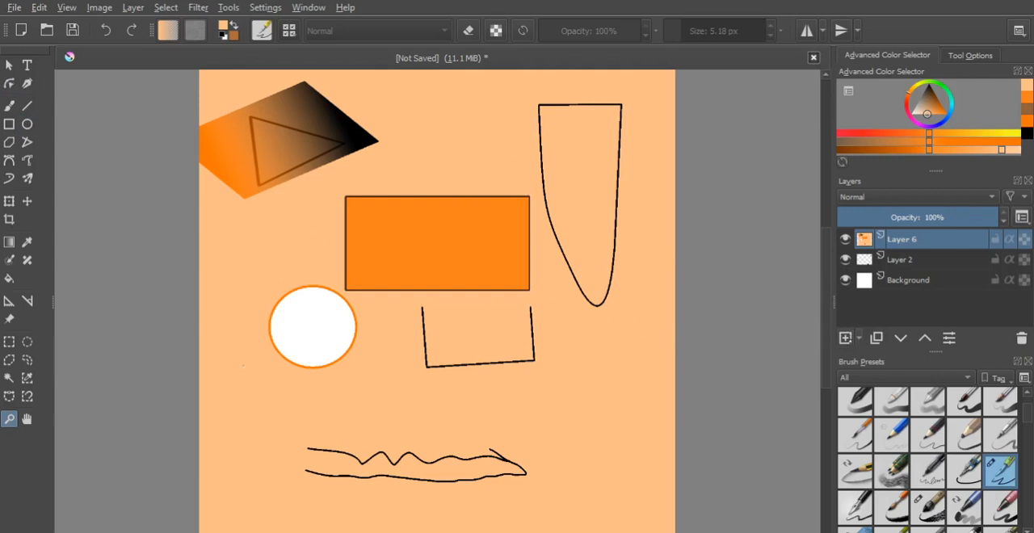
- Add and delete a paint layer, and add a vector layer above Layer 6 instead
{"action": "left_click", "coordinate": [845, 337]}
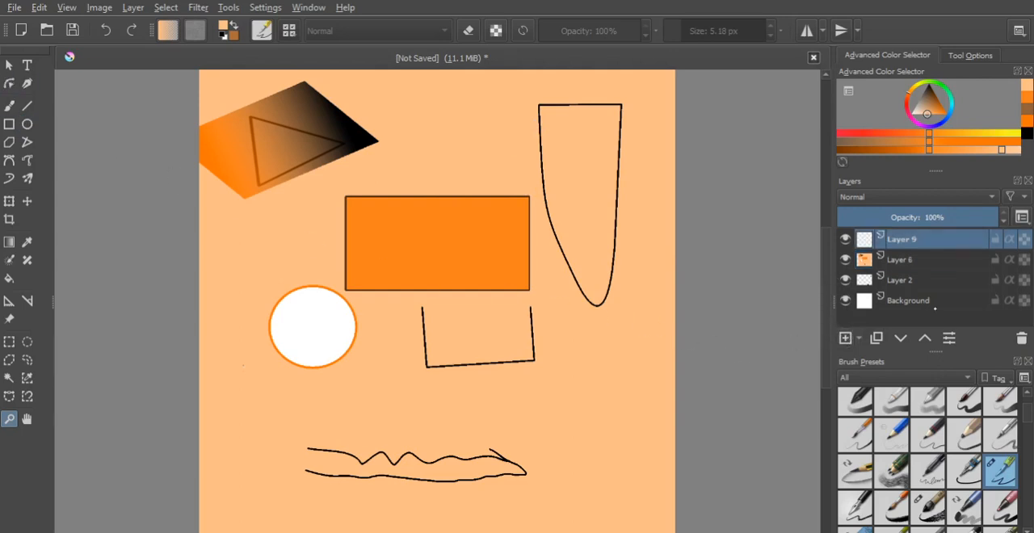
{"action": "left_click", "coordinate": [1021, 337]}
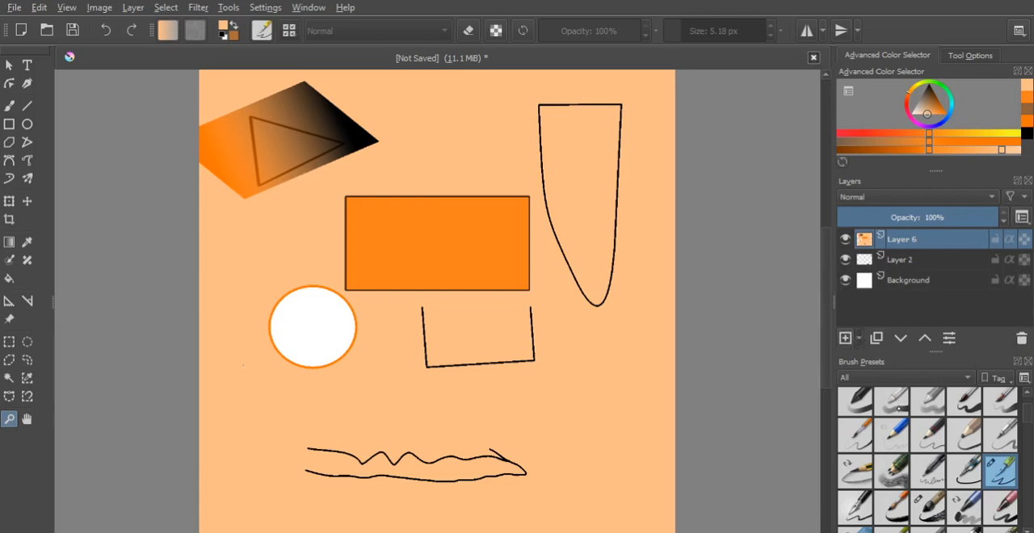
{"action": "key", "text": "Insert"}
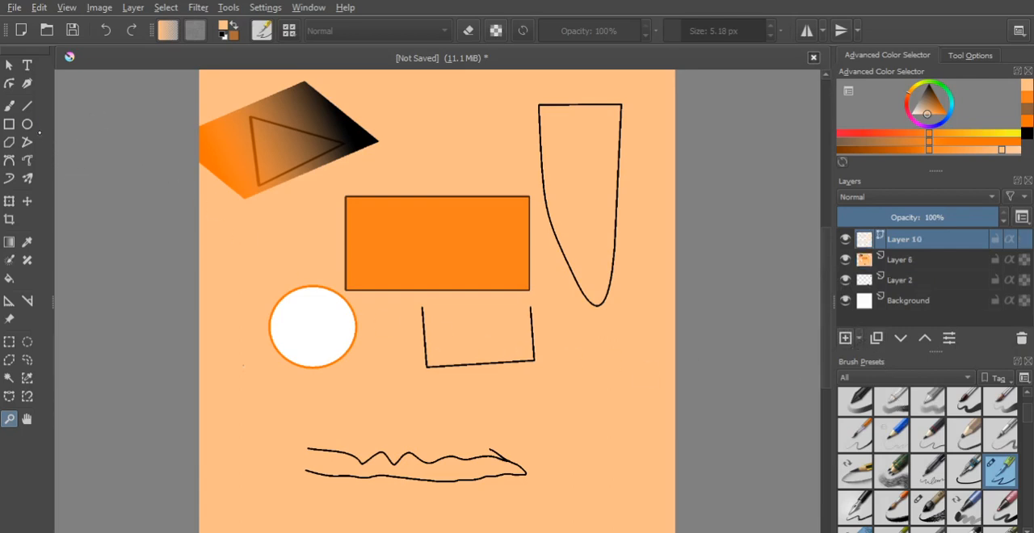
- Draw an ellipse on the vector layer, reset the colour to black and draw a circle touching the white circle's upper edge
{"action": "left_click", "coordinate": [26, 124]}
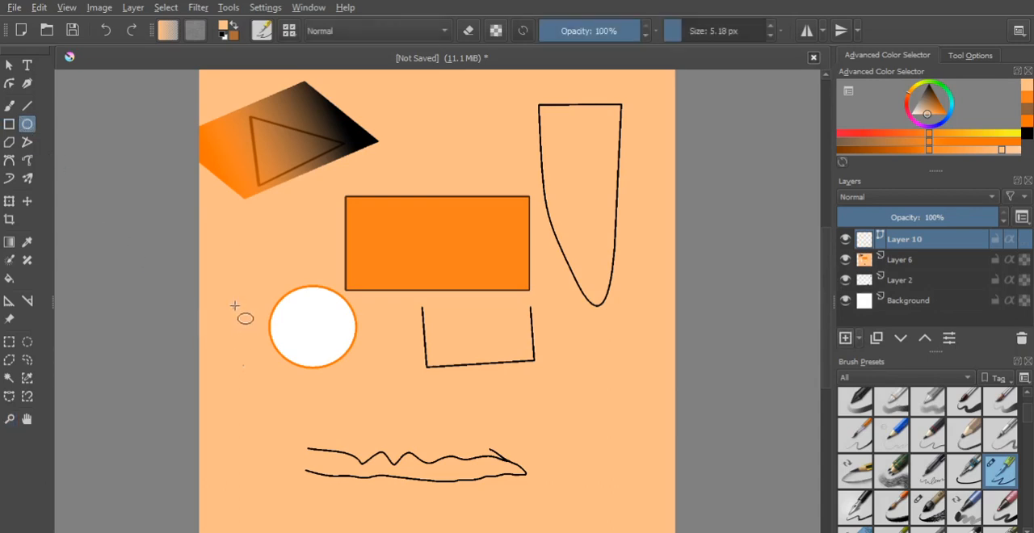
{"action": "left_click_drag", "start_coordinate": [225, 256], "coordinate": [279, 317]}
{"action": "key", "text": "d"}
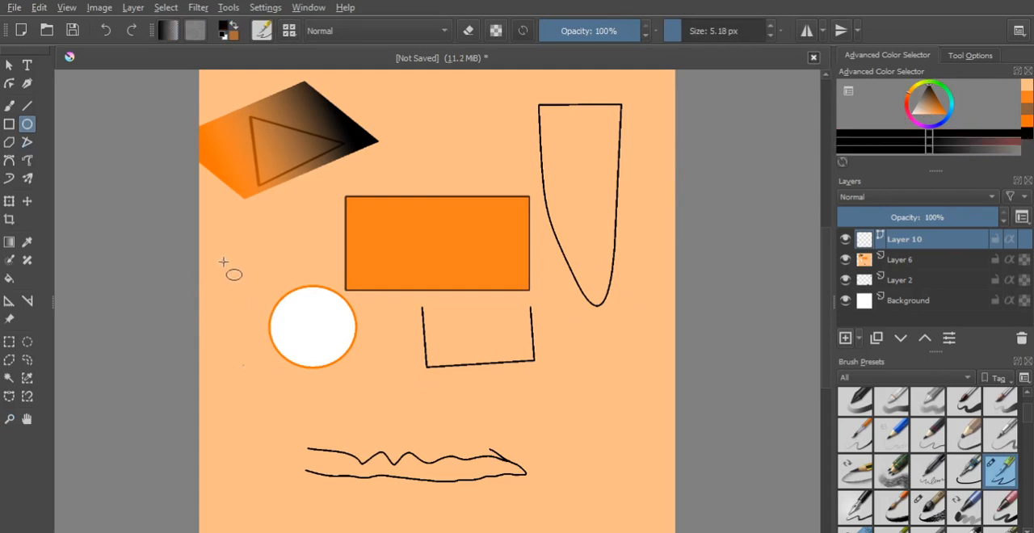
{"action": "left_click_drag", "start_coordinate": [220, 251], "coordinate": [285, 318]}
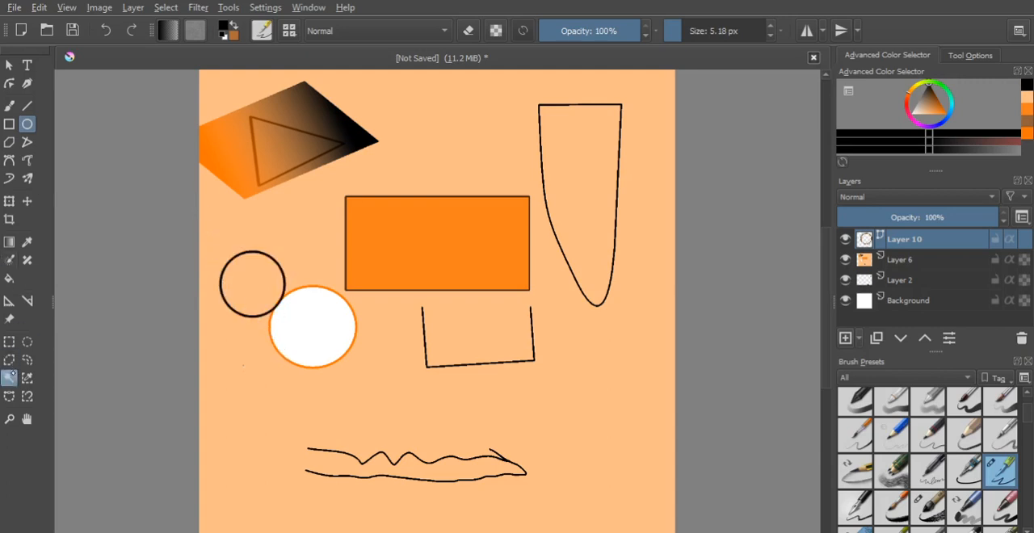
- Examine closely how the black vector circle's edge compares with the orange outline where the two circles overlap
{"action": "left_click", "coordinate": [10, 420]}
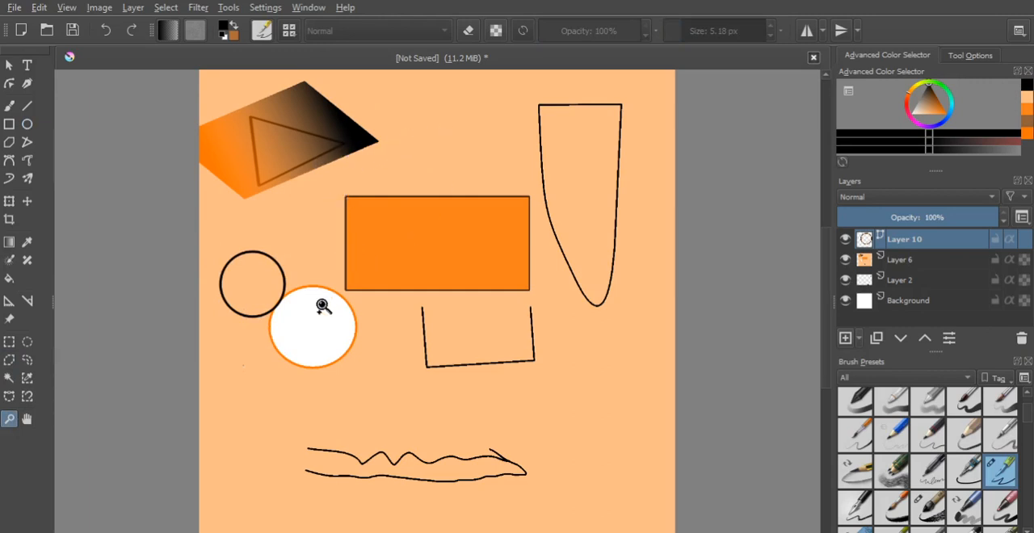
{"action": "left_click", "coordinate": [282, 301]}
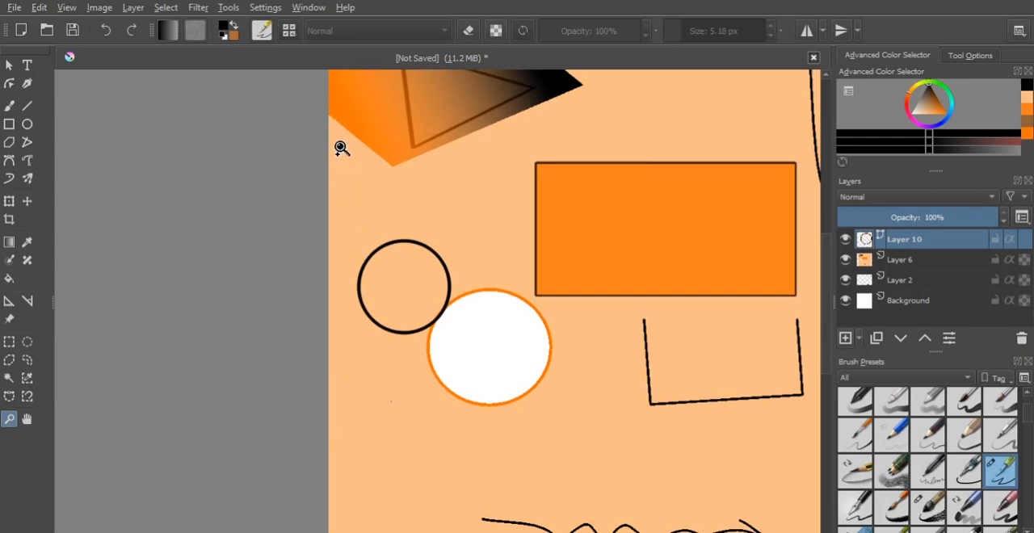
{"action": "left_click_drag", "start_coordinate": [345, 171], "coordinate": [589, 416]}
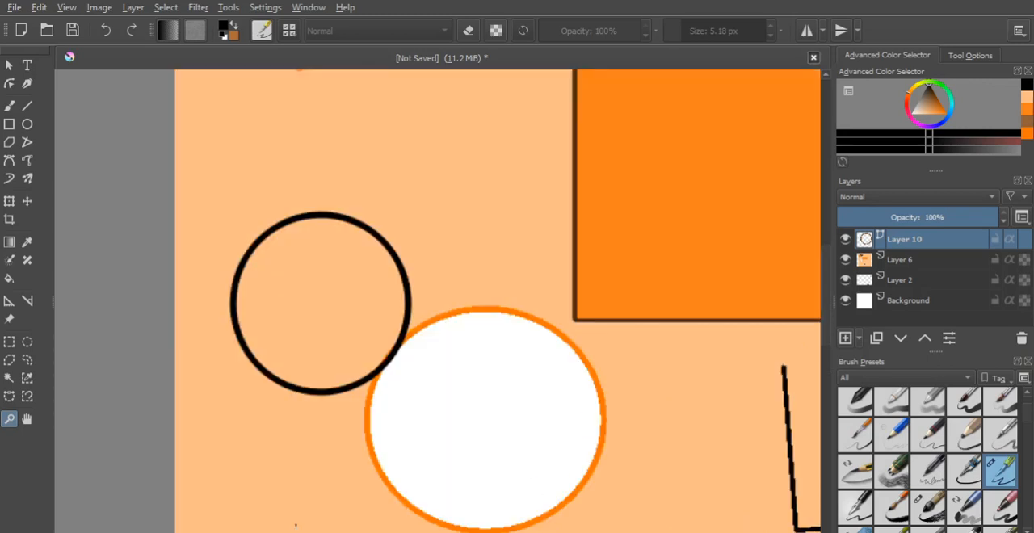
{"action": "left_click", "coordinate": [390, 371]}
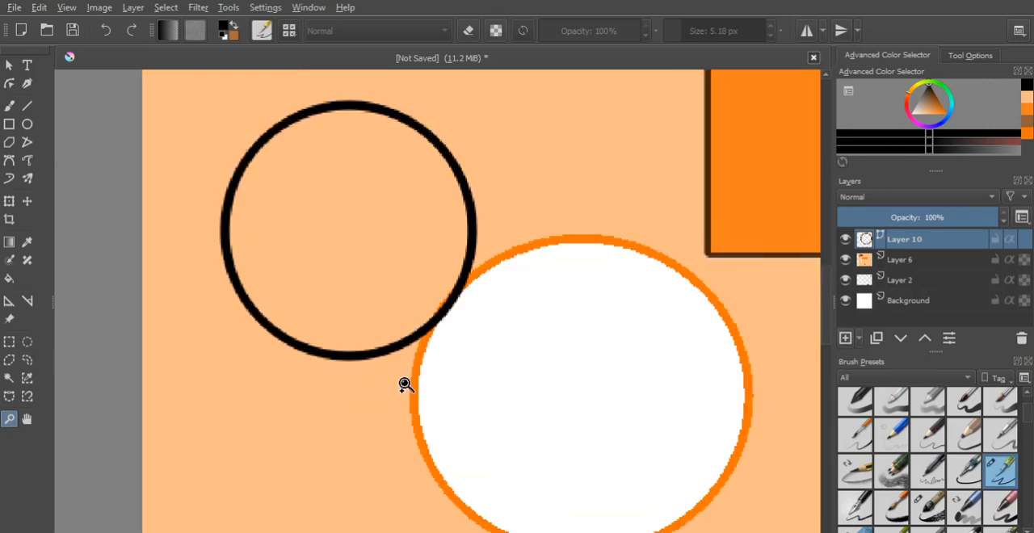
{"action": "left_click", "coordinate": [446, 317]}
{"action": "left_click", "coordinate": [436, 324]}
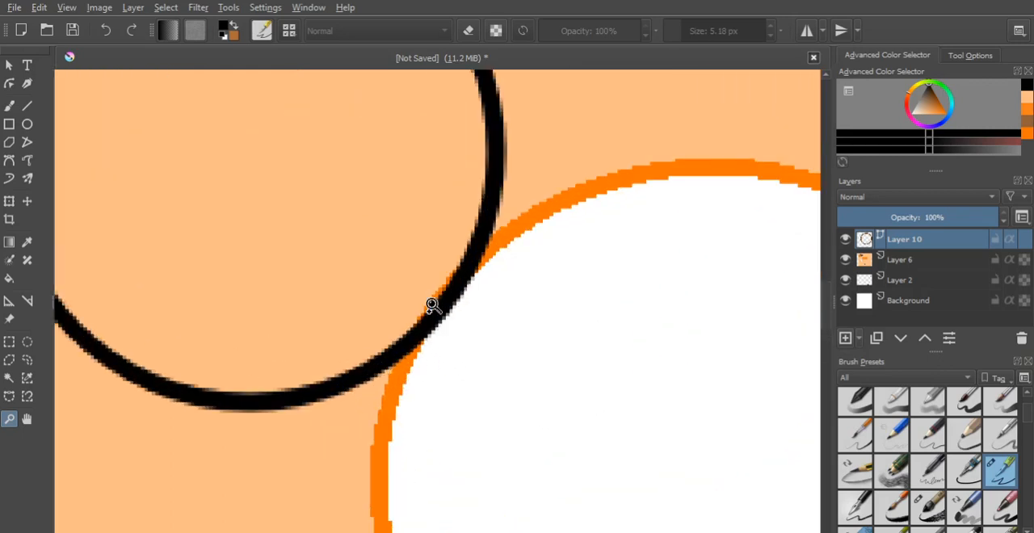
{"action": "left_click", "coordinate": [438, 313]}
{"action": "left_click", "coordinate": [450, 323]}
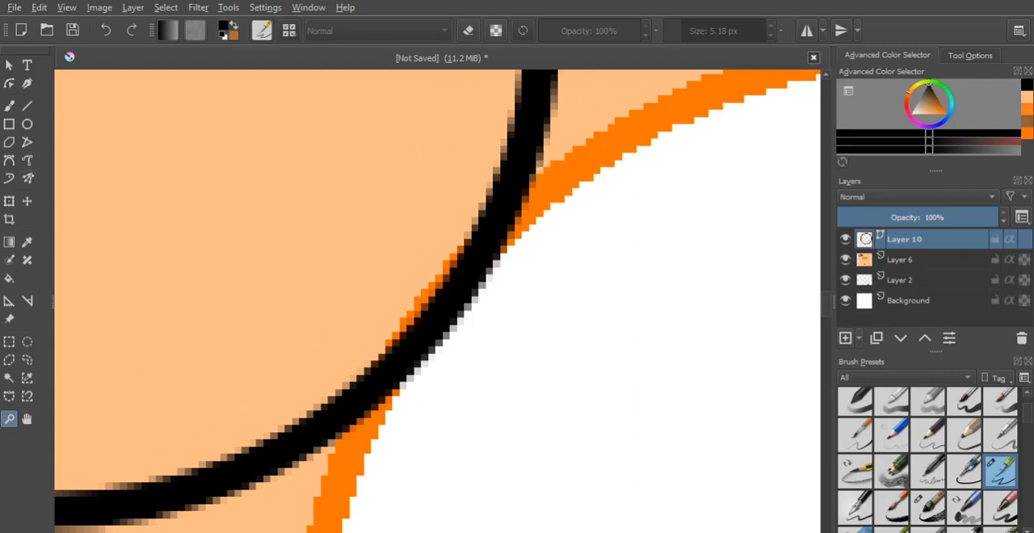
- Draw a small black ellipse inside the vector circle, and an open curve beside it on Layer 6 with the Dynamic Brush
{"action": "left_click", "coordinate": [27, 124]}
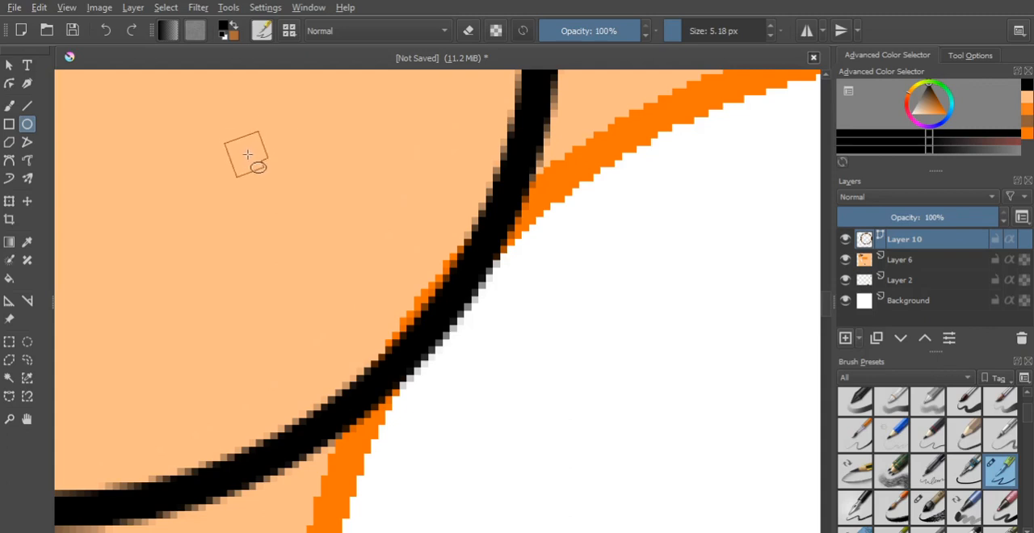
{"action": "left_click_drag", "start_coordinate": [338, 240], "coordinate": [424, 292]}
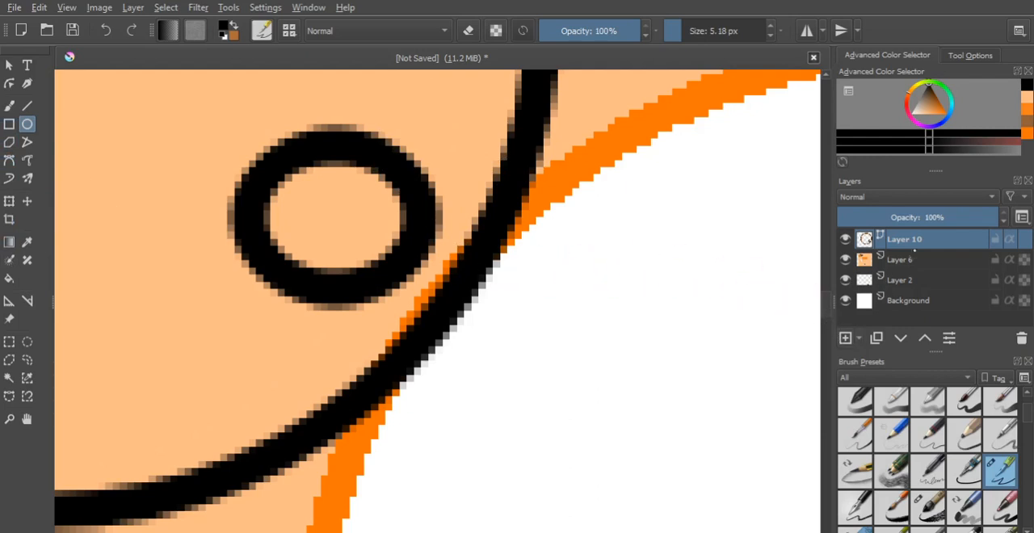
{"action": "left_click", "coordinate": [913, 257]}
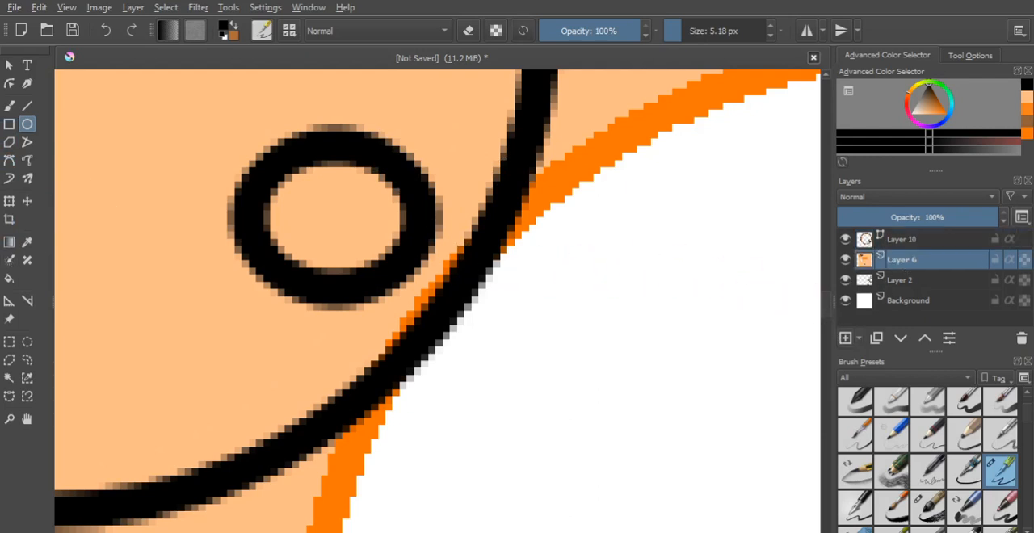
{"action": "left_click", "coordinate": [12, 176]}
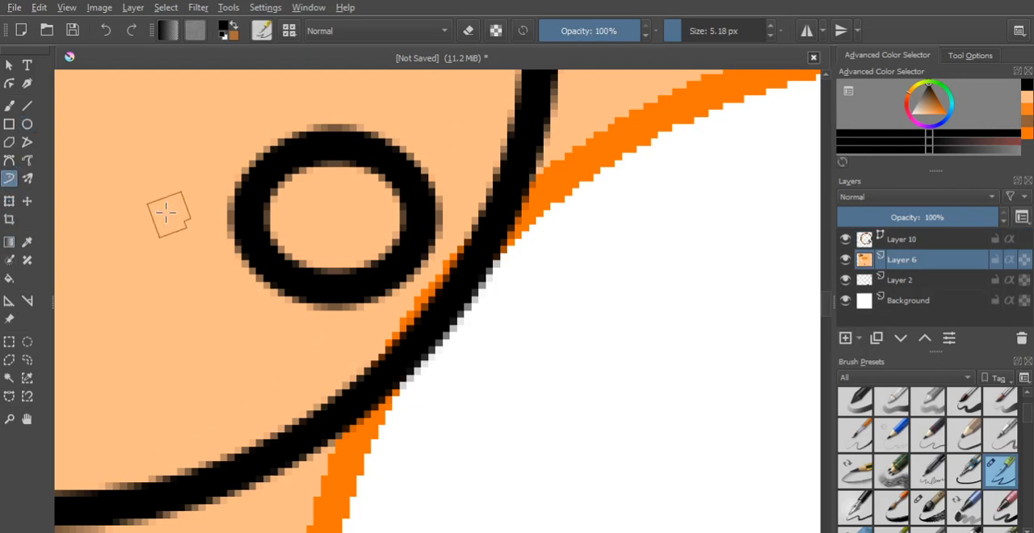
{"action": "left_click_drag", "start_coordinate": [217, 103], "coordinate": [232, 167]}
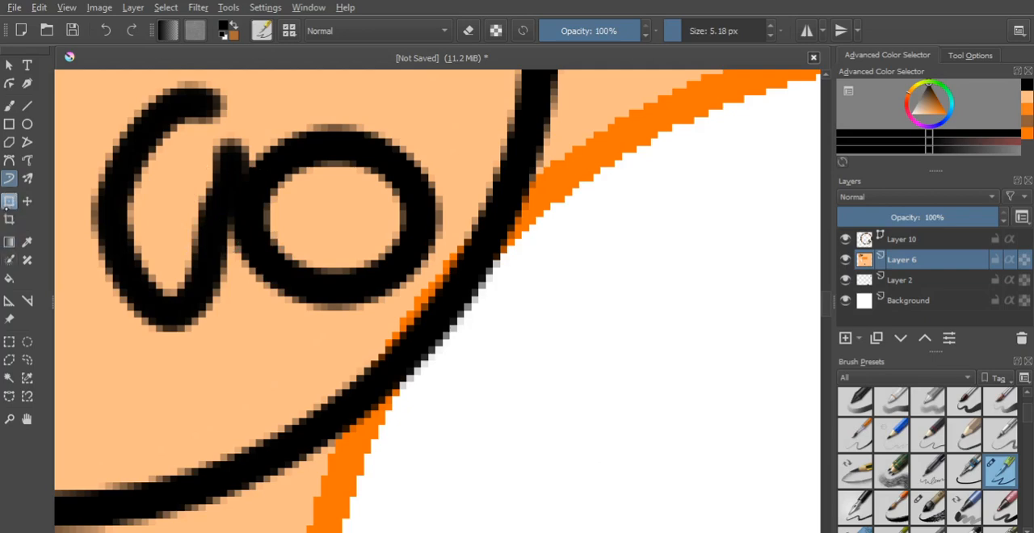
- Try filling the light orange area on Layer 6 with black, and undo the fill
{"action": "left_click", "coordinate": [8, 278]}
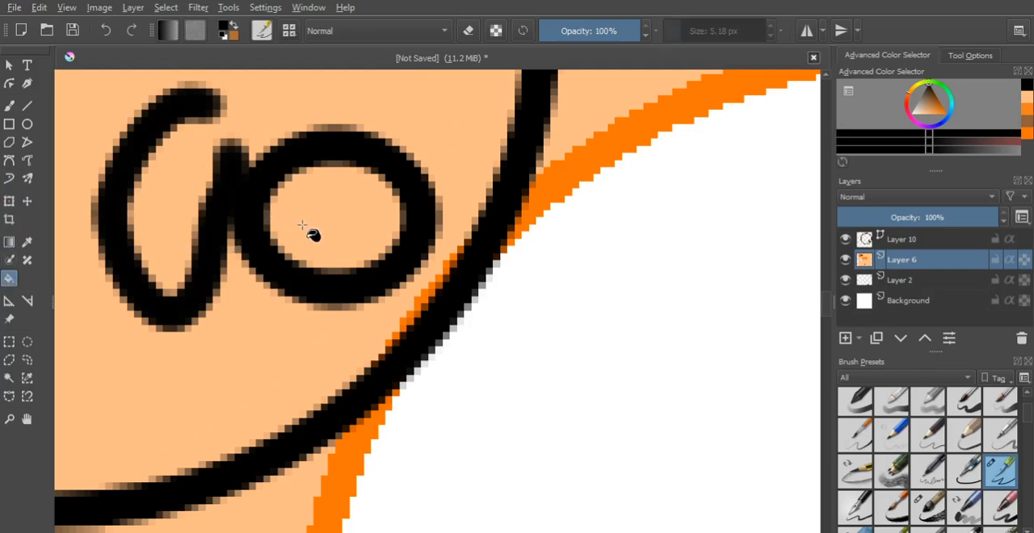
{"action": "left_click", "coordinate": [255, 369]}
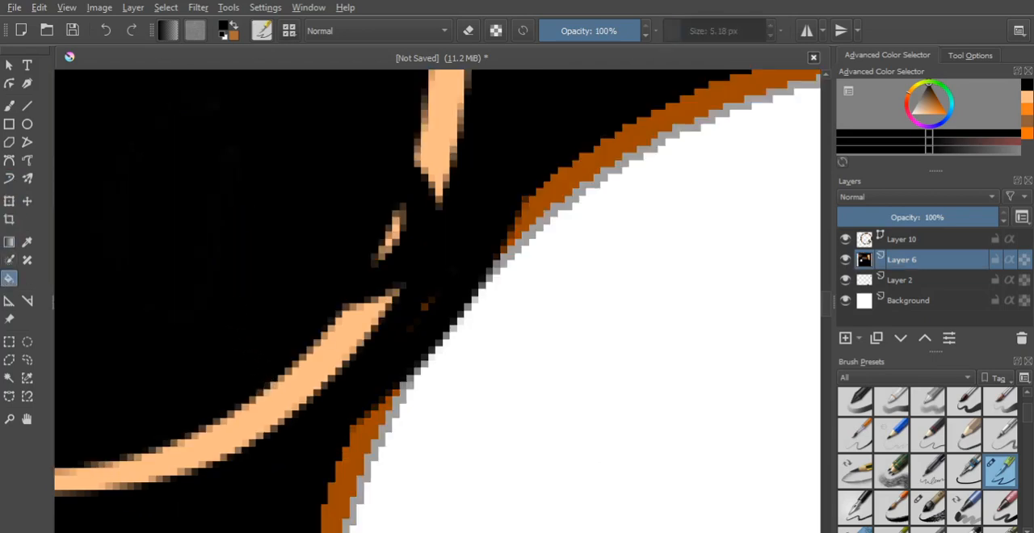
{"action": "key", "text": "ctrl+z"}
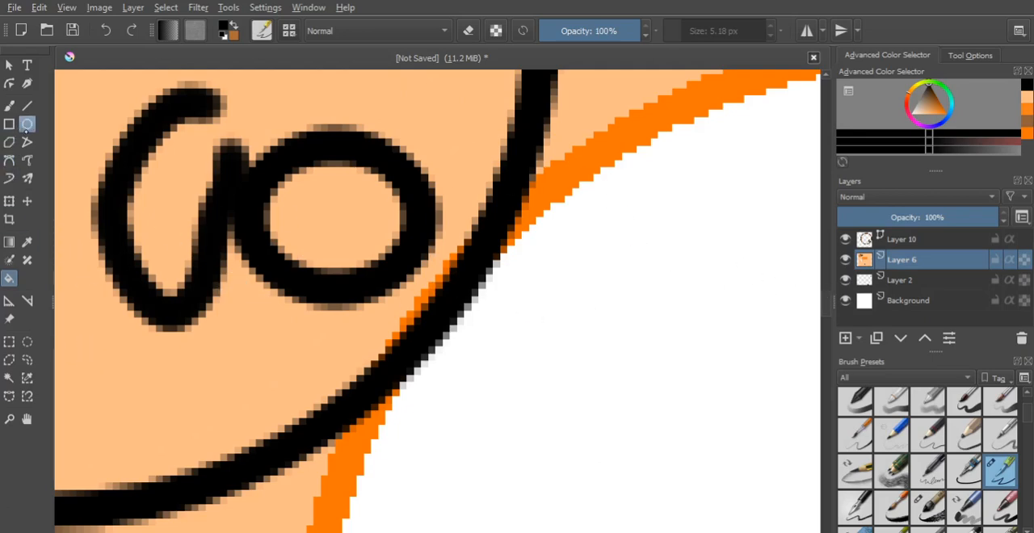
- Draw a black ellipse on Layer 6 over the small vector ellipse, try filling its interior with black and undo that fill
{"action": "left_click", "coordinate": [27, 123]}
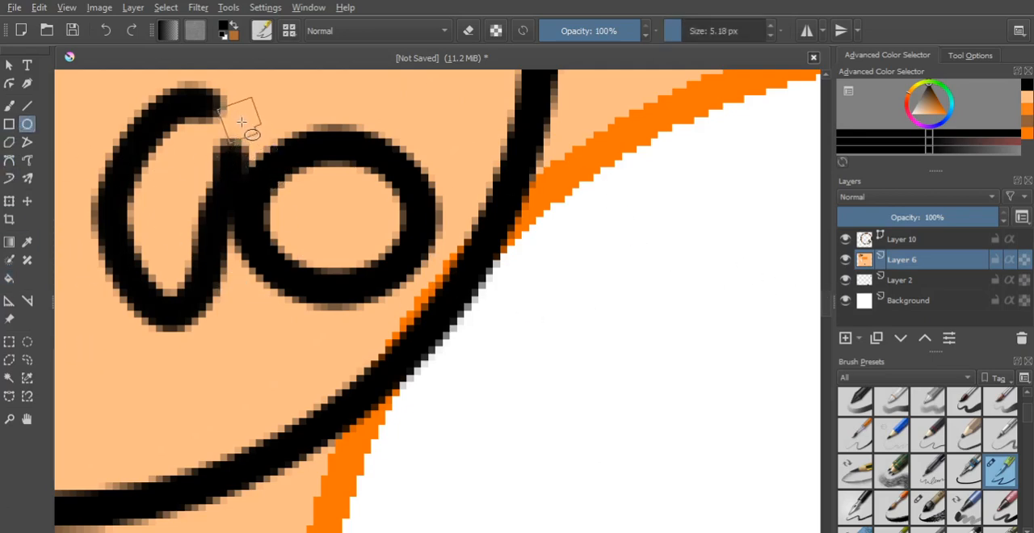
{"action": "left_click_drag", "start_coordinate": [290, 148], "coordinate": [407, 294]}
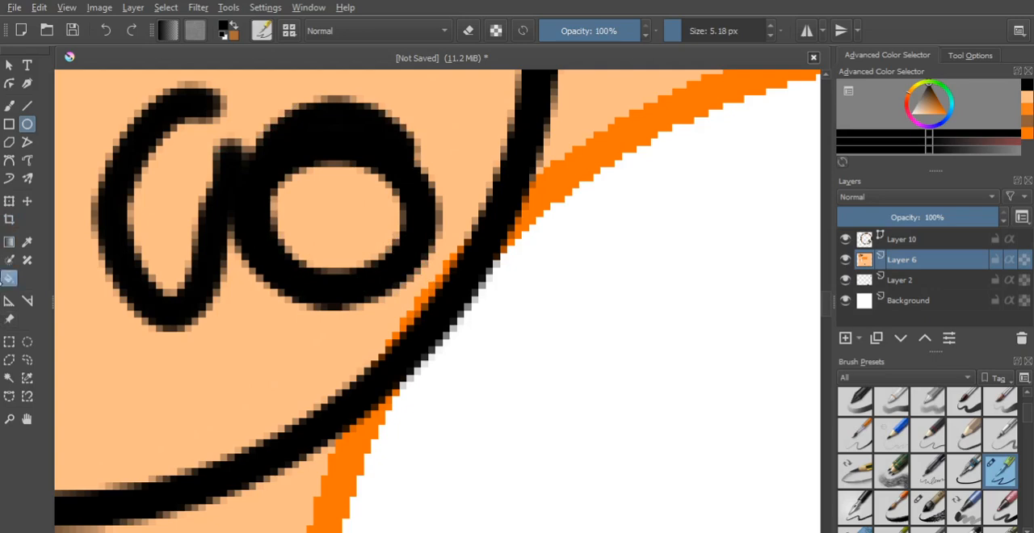
{"action": "left_click", "coordinate": [8, 278]}
{"action": "left_click", "coordinate": [330, 210]}
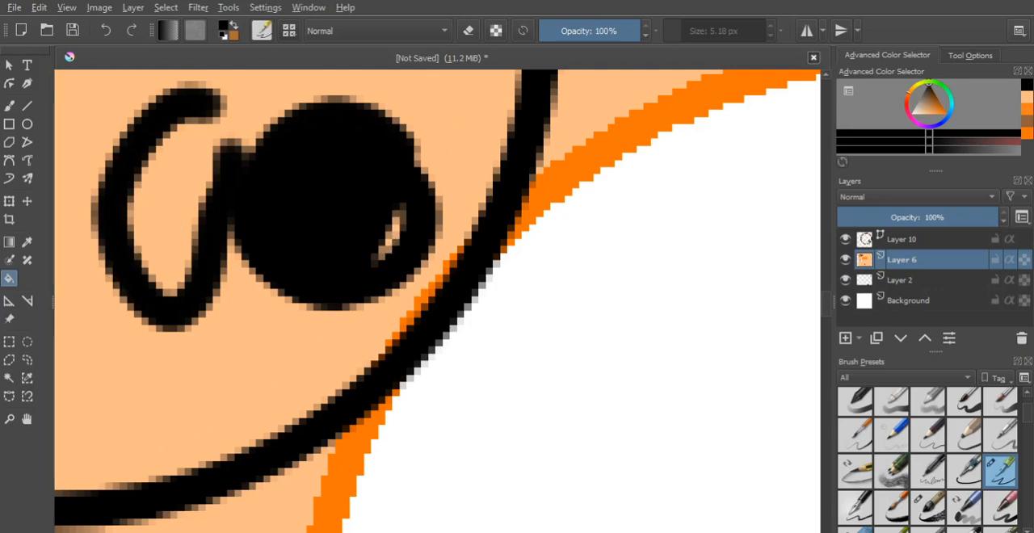
{"action": "key", "text": "ctrl+z"}
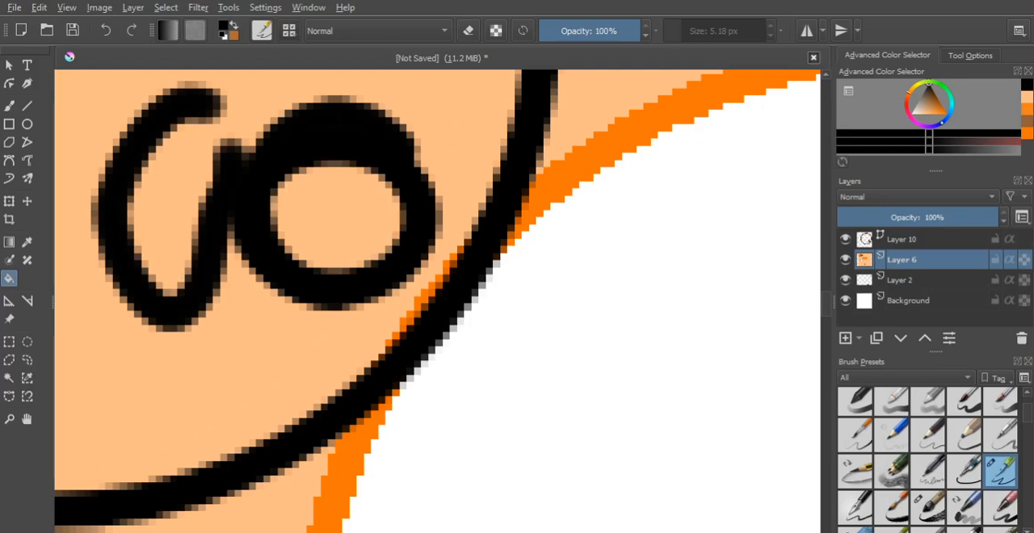
- Switch the colour to orange and fill the light orange background on Layer 6 from inside the open curve
{"action": "key", "text": "x"}
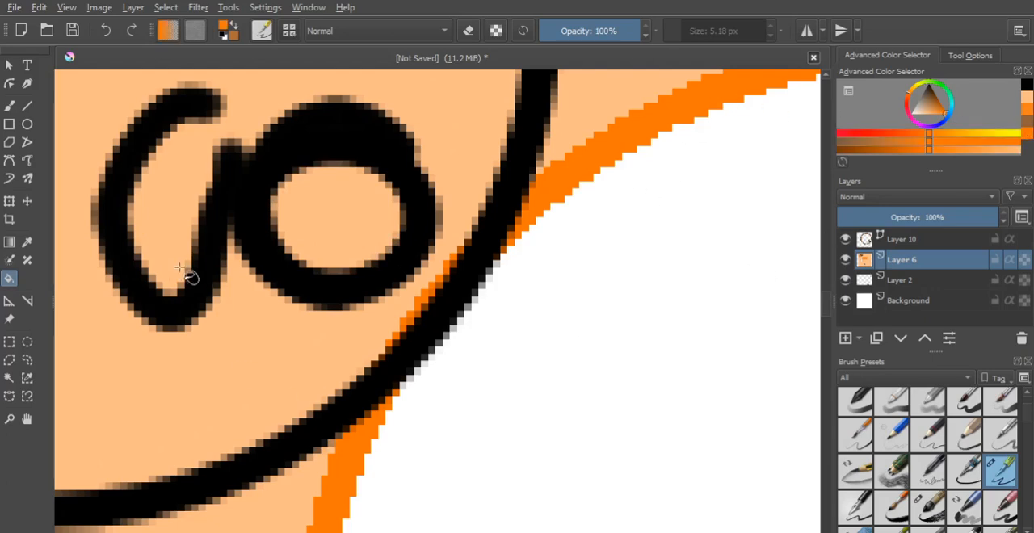
{"action": "left_click", "coordinate": [158, 206]}
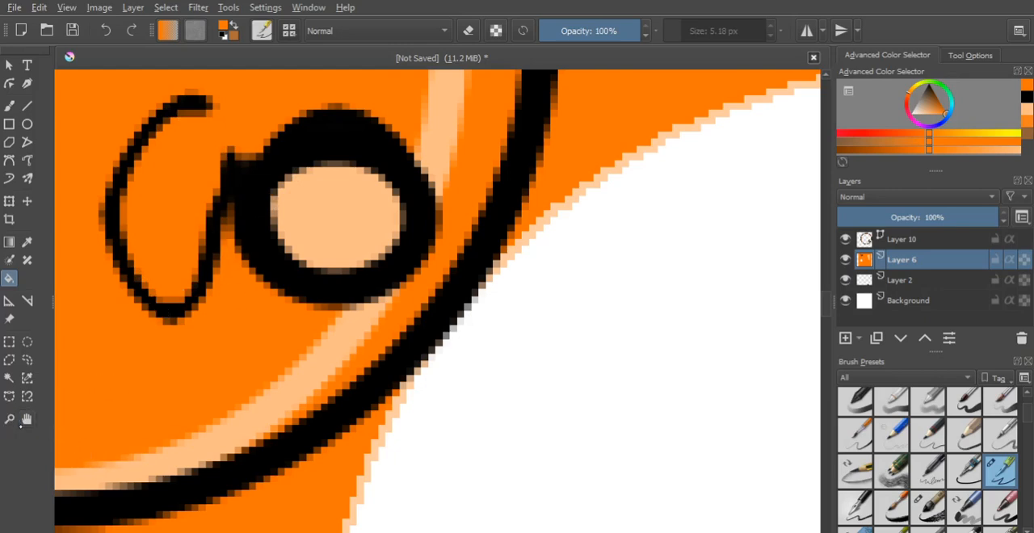
{"action": "left_click", "coordinate": [18, 421]}
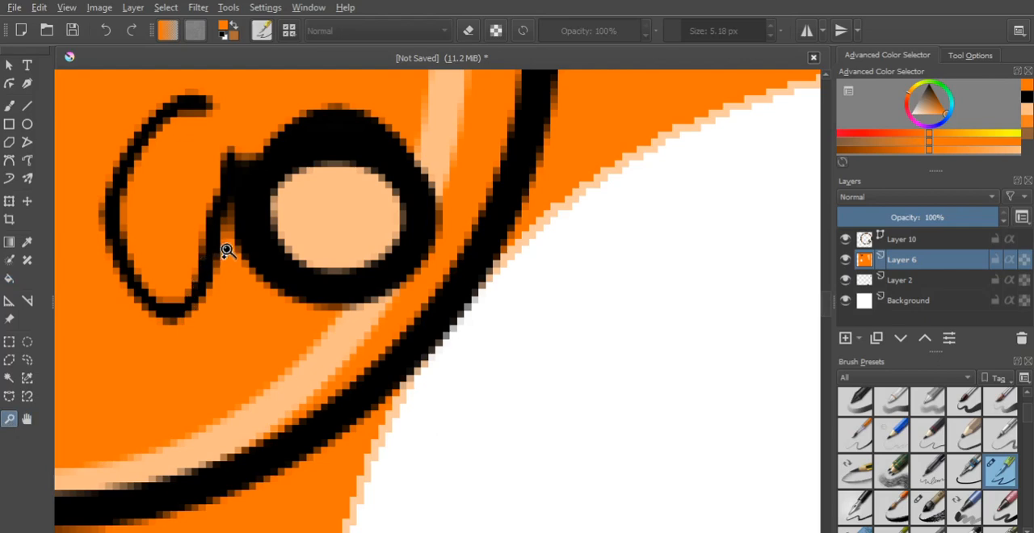
{"action": "left_click", "coordinate": [232, 207], "text": "ctrl"}
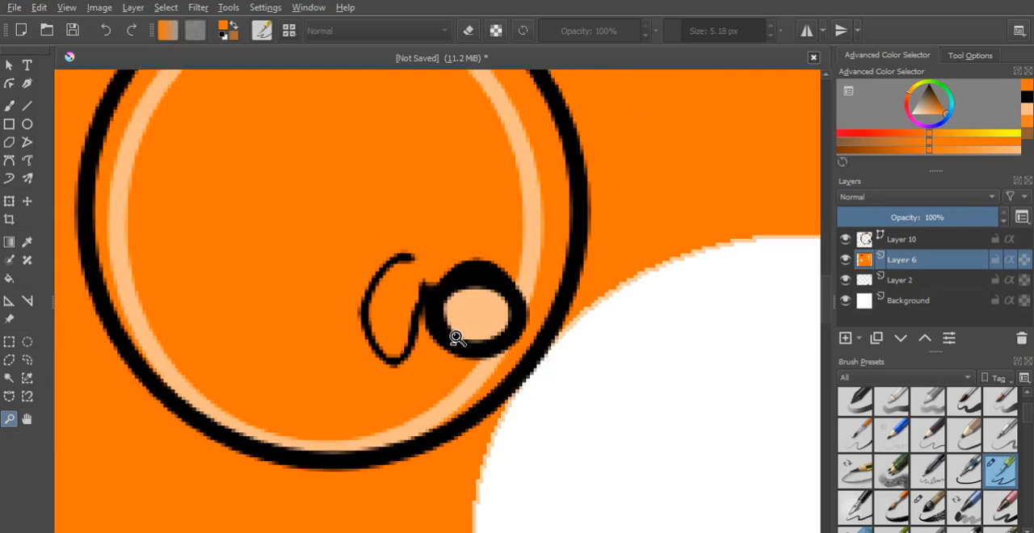
{"action": "scroll", "coordinate": [455, 327], "scroll_direction": "down", "scroll_amount": 3}
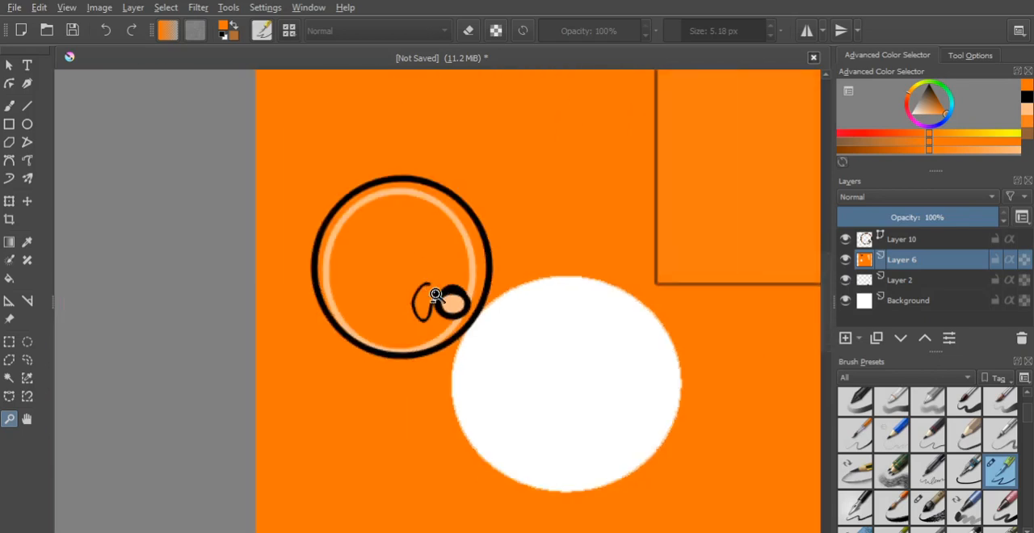
- Undo the orange fill of the light orange background on Layer 6
{"action": "scroll", "coordinate": [435, 295], "scroll_direction": "down", "scroll_amount": 1}
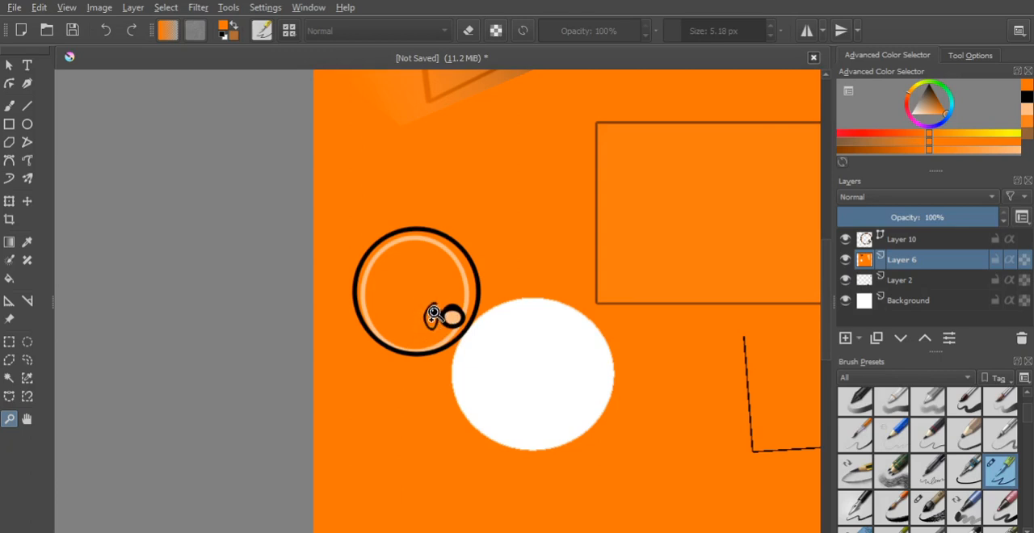
{"action": "key", "text": "ctrl+z"}
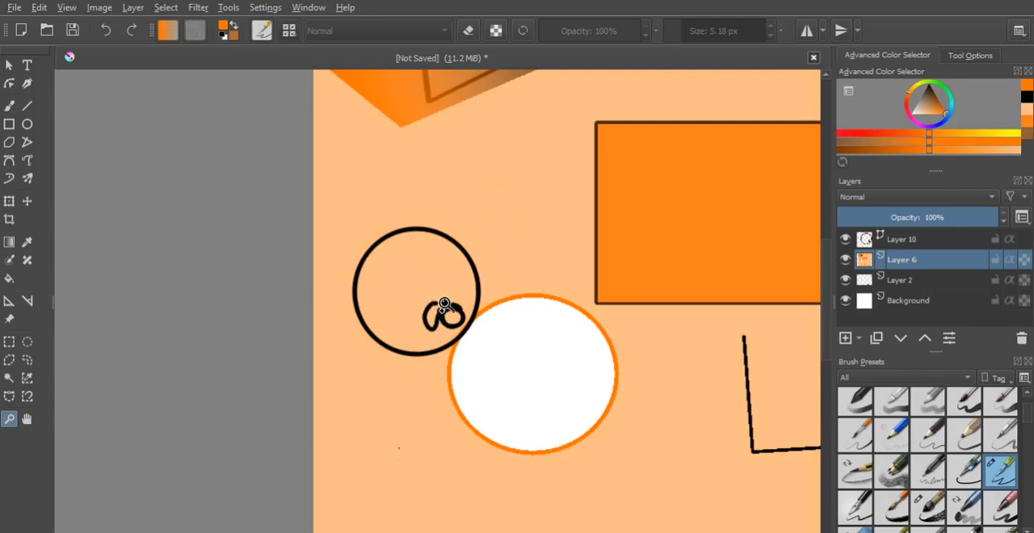
- Draw orange fin-like outlines above and below the black wavy lines on Layer 6 with the Dynamic Brush
{"action": "left_click", "coordinate": [29, 420]}
{"action": "left_click_drag", "start_coordinate": [628, 261], "coordinate": [272, 250]}
{"action": "left_click_drag", "start_coordinate": [495, 147], "coordinate": [556, 366]}
{"action": "left_click_drag", "start_coordinate": [624, 189], "coordinate": [353, 136]}
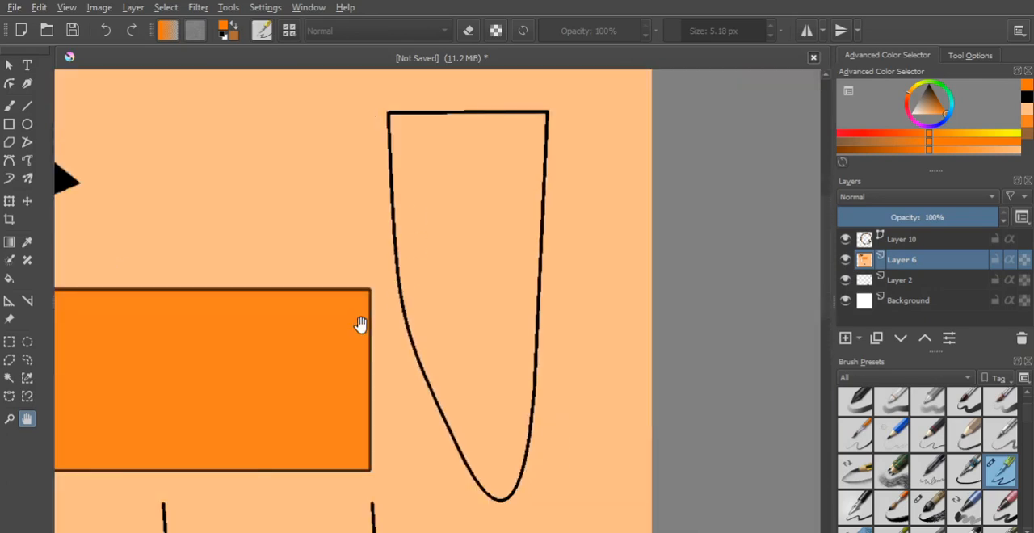
{"action": "left_click_drag", "start_coordinate": [360, 324], "coordinate": [566, 127]}
{"action": "left_click_drag", "start_coordinate": [323, 343], "coordinate": [538, 163]}
{"action": "left_click_drag", "start_coordinate": [457, 168], "coordinate": [358, 213]}
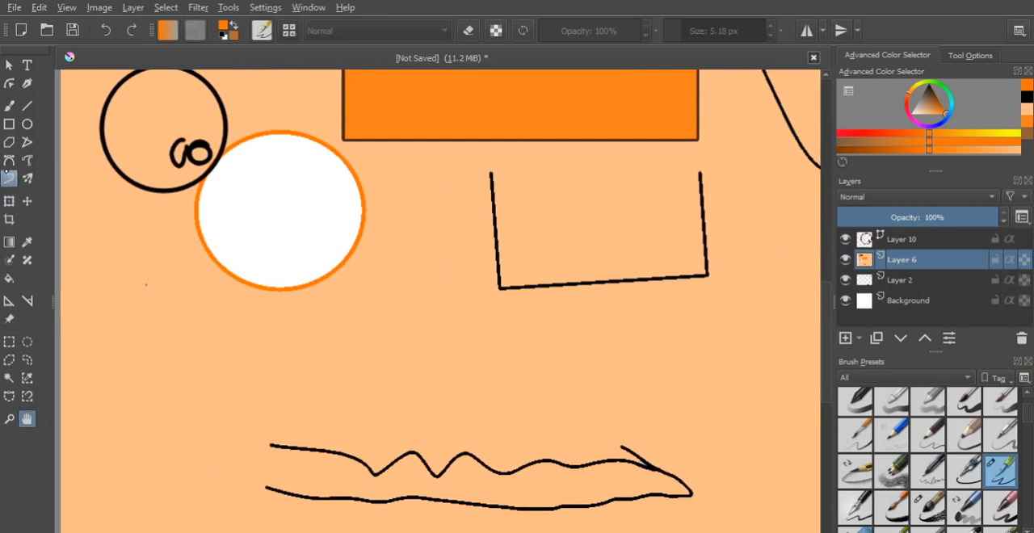
{"action": "left_click", "coordinate": [9, 178]}
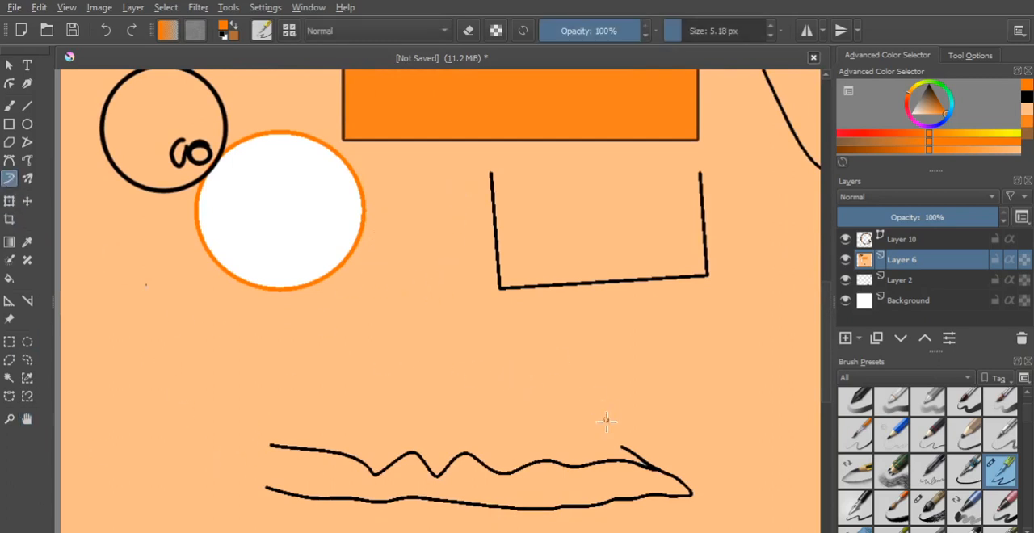
{"action": "mouse_move", "coordinate": [647, 460]}
{"action": "left_mouse_down"}
{"action": "mouse_move", "coordinate": [573, 419]}
{"action": "mouse_move", "coordinate": [551, 392]}
{"action": "mouse_move", "coordinate": [480, 467]}
{"action": "left_mouse_up"}
{"action": "mouse_move", "coordinate": [591, 470]}
{"action": "left_mouse_down"}
{"action": "mouse_move", "coordinate": [640, 476]}
{"action": "mouse_move", "coordinate": [554, 529]}
{"action": "mouse_move", "coordinate": [445, 501]}
{"action": "mouse_move", "coordinate": [354, 527]}
{"action": "mouse_move", "coordinate": [345, 506]}
{"action": "left_mouse_up"}
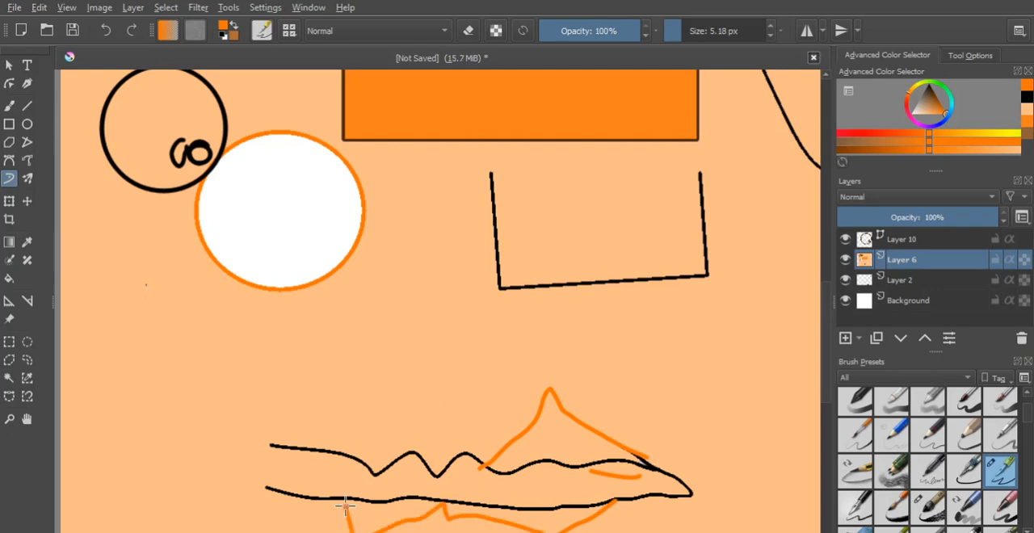
{"action": "mouse_move", "coordinate": [426, 456]}
{"action": "left_mouse_down"}
{"action": "mouse_move", "coordinate": [346, 427]}
{"action": "mouse_move", "coordinate": [231, 416]}
{"action": "mouse_move", "coordinate": [324, 464]}
{"action": "left_mouse_up"}
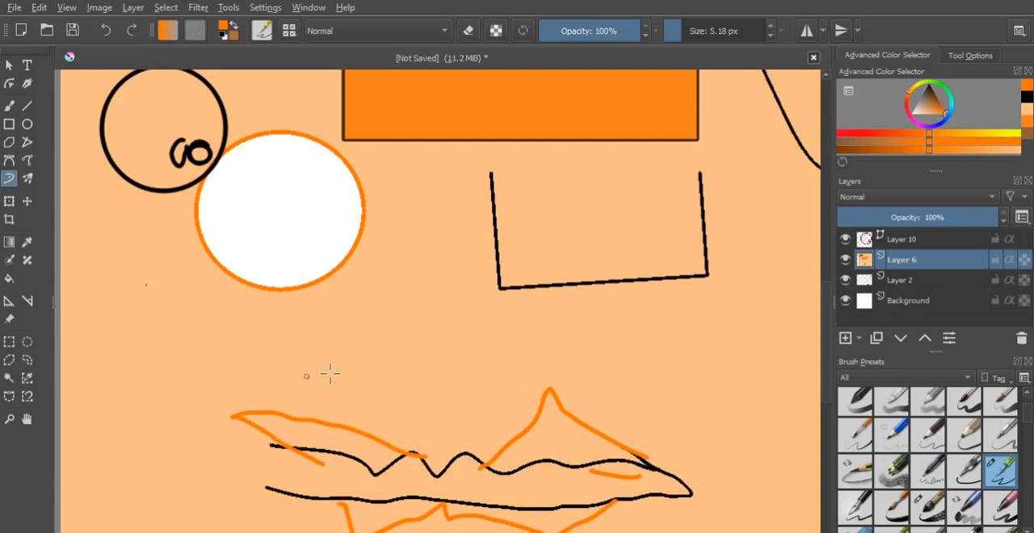
- Add orange tail lobes at the open end of the wavy shape and a long orange line running along its length
{"action": "key", "text": "h"}
{"action": "left_click_drag", "start_coordinate": [407, 430], "coordinate": [410, 269]}
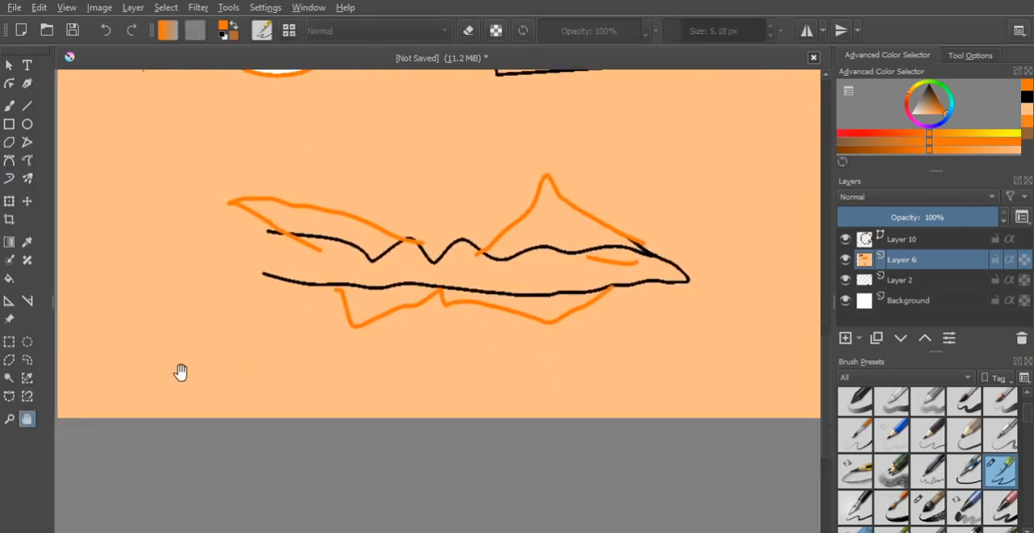
{"action": "left_click", "coordinate": [9, 177]}
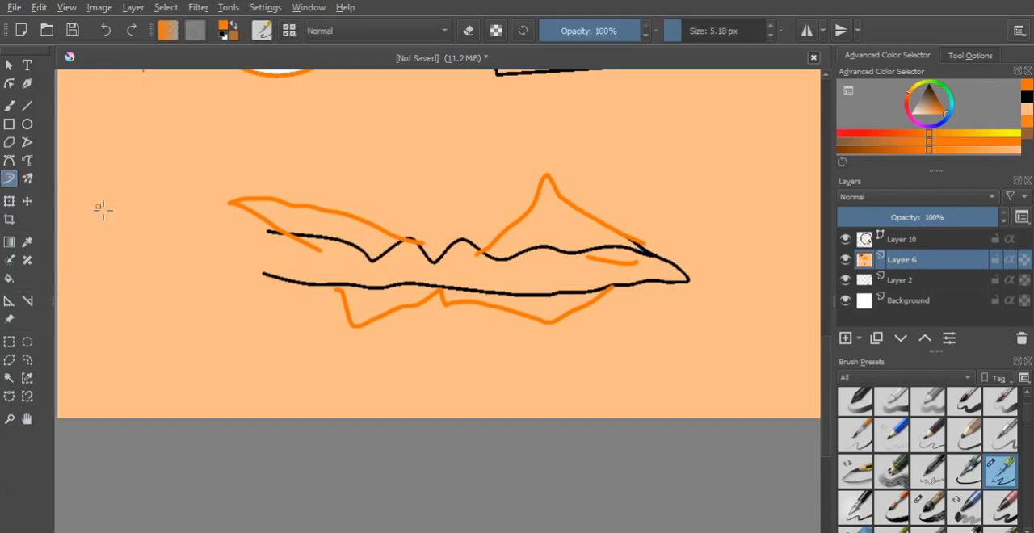
{"action": "mouse_move", "coordinate": [356, 311]}
{"action": "left_mouse_down"}
{"action": "mouse_move", "coordinate": [340, 292]}
{"action": "mouse_move", "coordinate": [316, 307]}
{"action": "mouse_move", "coordinate": [215, 312]}
{"action": "mouse_move", "coordinate": [165, 275]}
{"action": "mouse_move", "coordinate": [157, 243]}
{"action": "mouse_move", "coordinate": [167, 169]}
{"action": "mouse_move", "coordinate": [271, 202]}
{"action": "left_mouse_up"}
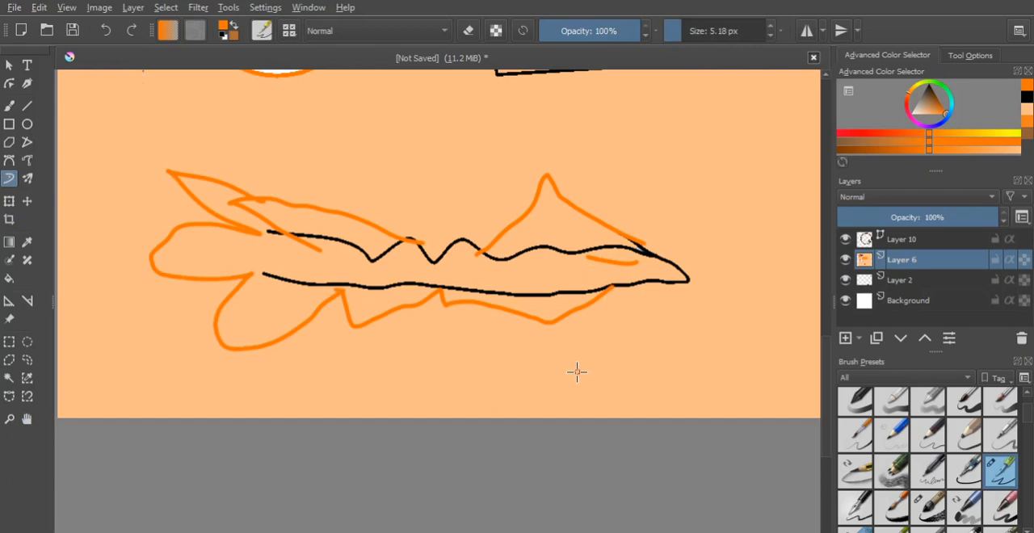
{"action": "left_click_drag", "start_coordinate": [165, 250], "coordinate": [731, 262]}
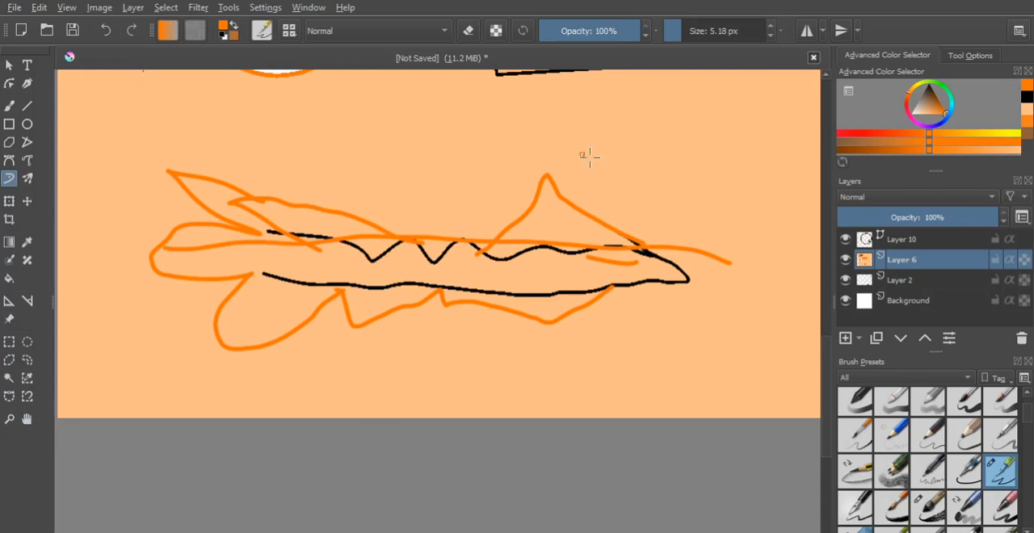
{"action": "left_click", "coordinate": [691, 184]}
{"action": "mouse_move", "coordinate": [126, 214]}
{"action": "left_mouse_down"}
{"action": "mouse_move", "coordinate": [129, 176]}
{"action": "mouse_move", "coordinate": [658, 183]}
{"action": "mouse_move", "coordinate": [751, 266]}
{"action": "mouse_move", "coordinate": [661, 352]}
{"action": "mouse_move", "coordinate": [507, 381]}
{"action": "mouse_move", "coordinate": [266, 376]}
{"action": "mouse_move", "coordinate": [137, 145]}
{"action": "left_mouse_up"}
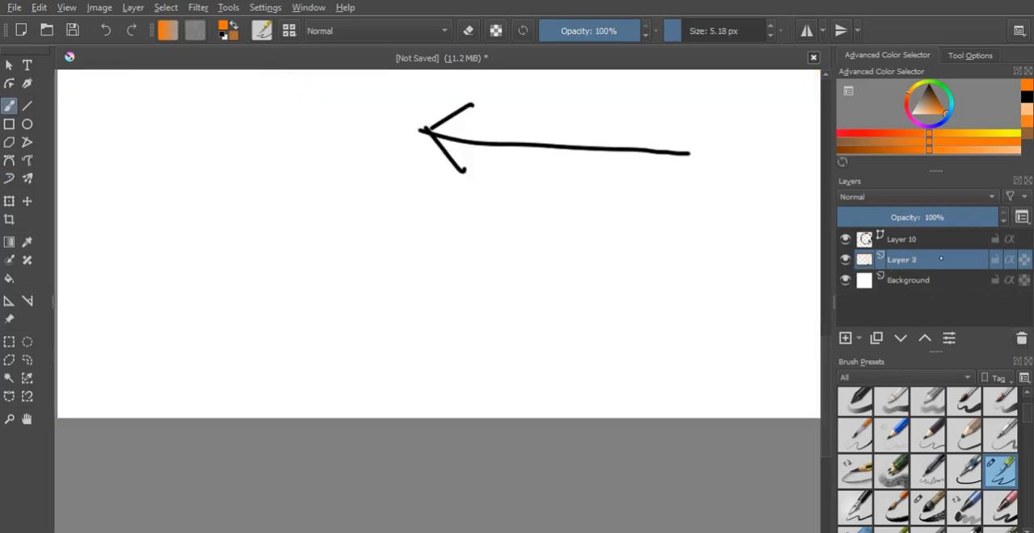
- Delete the vector layer Layer 10 and add a new paint layer above Layer 2
{"action": "left_click", "coordinate": [931, 239]}
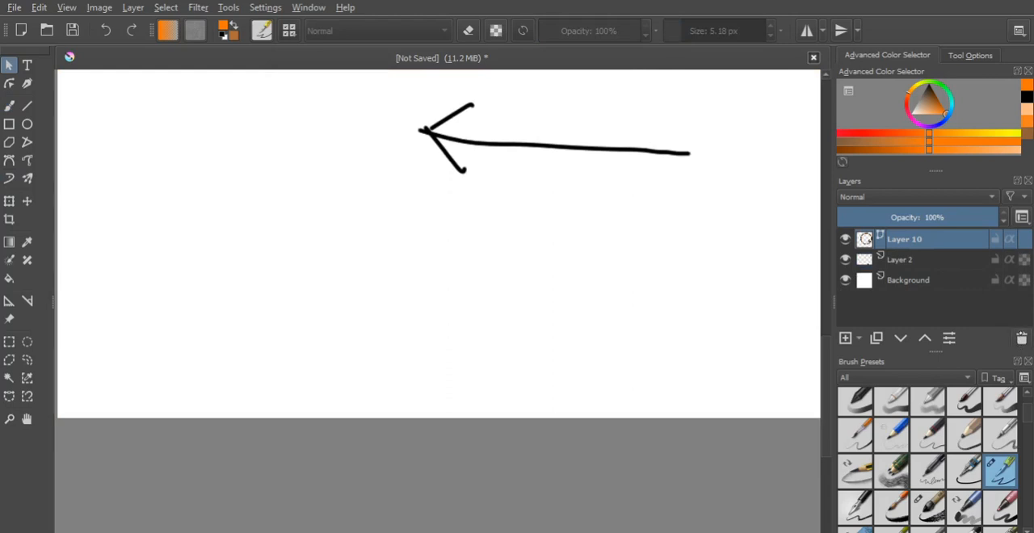
{"action": "left_click", "coordinate": [1021, 338]}
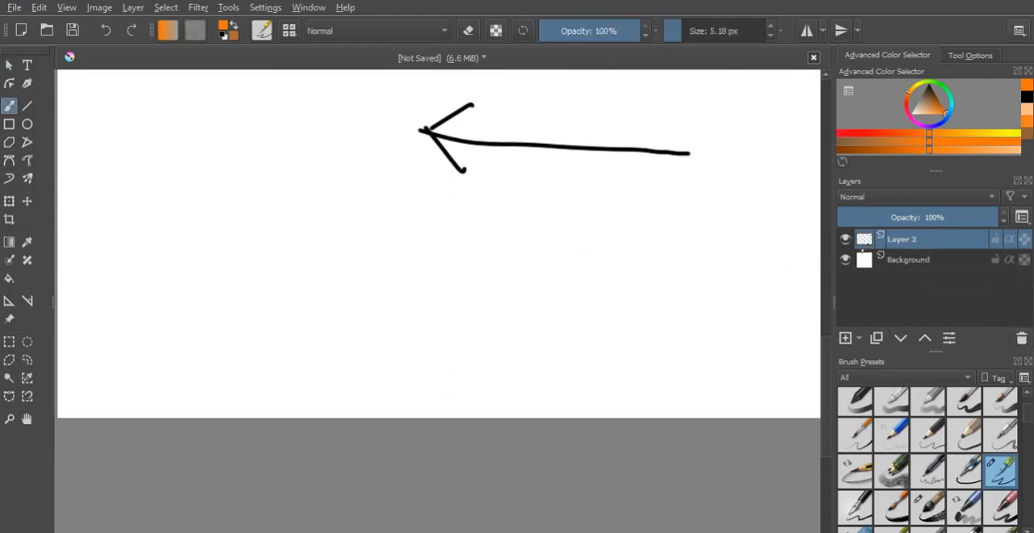
{"action": "left_click", "coordinate": [845, 337]}
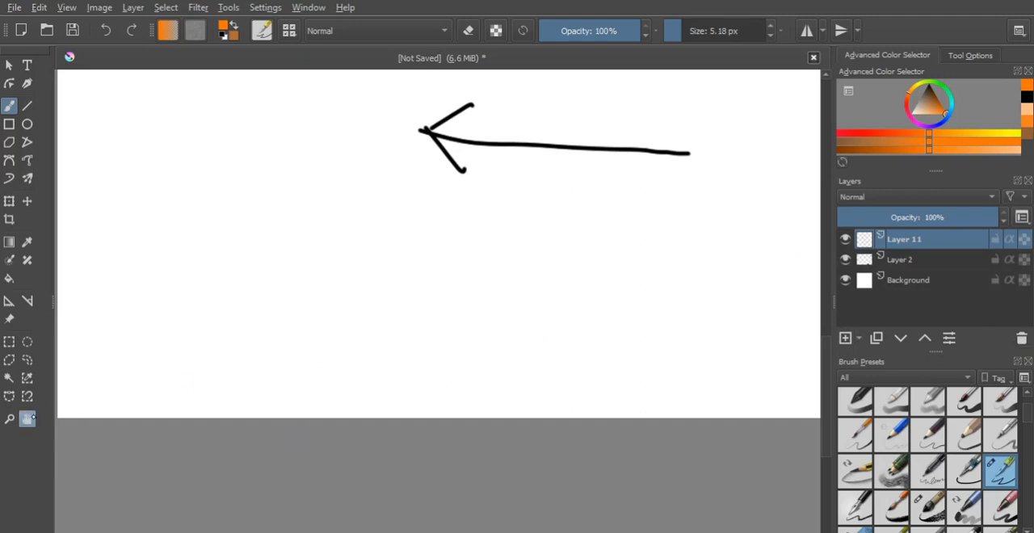
- Draw a tall orange rectangle outline on Layer 11 beside the two black arrows
{"action": "left_click", "coordinate": [25, 420]}
{"action": "left_click_drag", "start_coordinate": [294, 172], "coordinate": [268, 349]}
{"action": "mouse_move", "coordinate": [554, 148]}
{"action": "left_mouse_down"}
{"action": "mouse_move", "coordinate": [434, 339]}
{"action": "mouse_move", "coordinate": [420, 441]}
{"action": "left_mouse_up"}
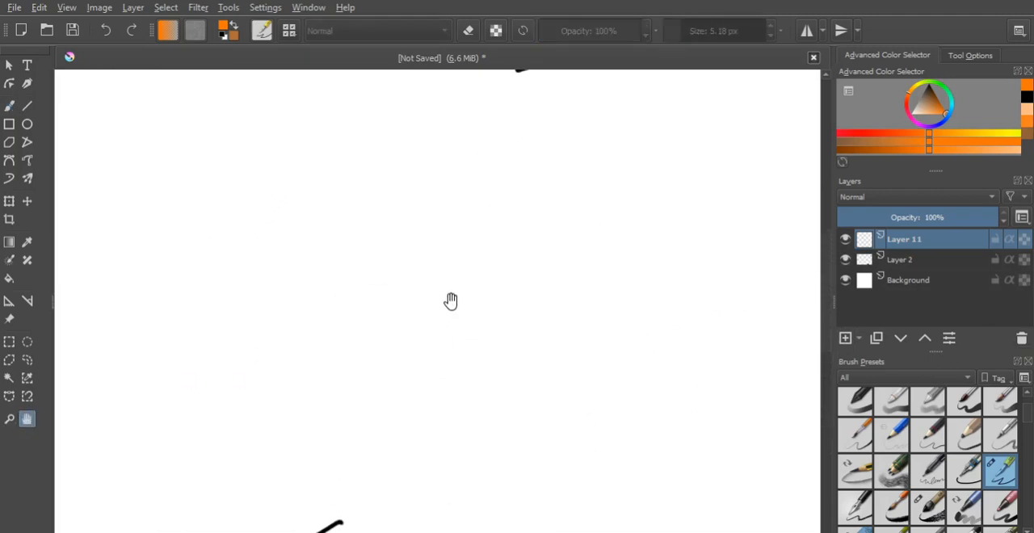
{"action": "mouse_move", "coordinate": [454, 175]}
{"action": "left_mouse_down"}
{"action": "mouse_move", "coordinate": [470, 289]}
{"action": "mouse_move", "coordinate": [498, 164]}
{"action": "mouse_move", "coordinate": [504, 191]}
{"action": "left_mouse_up"}
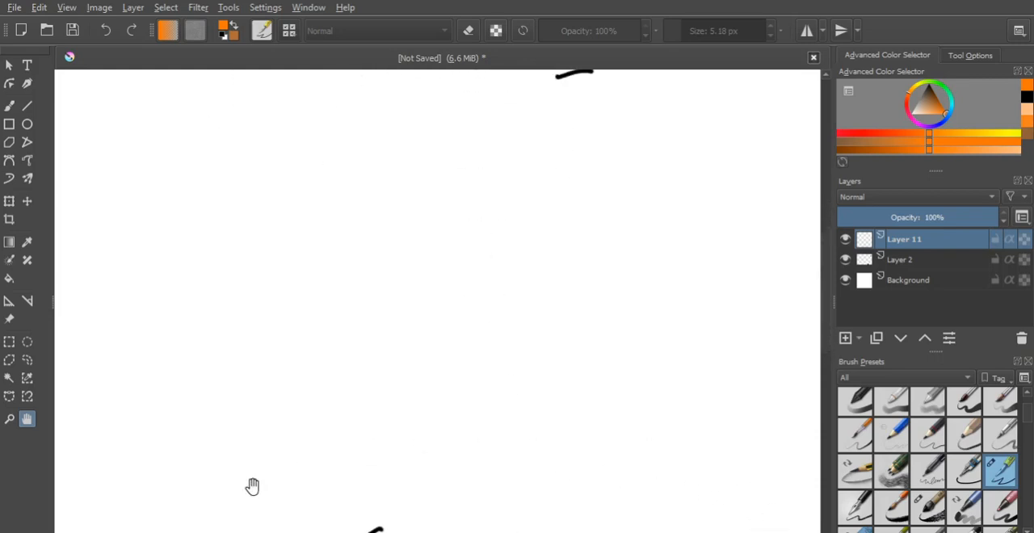
{"action": "left_click", "coordinate": [9, 418]}
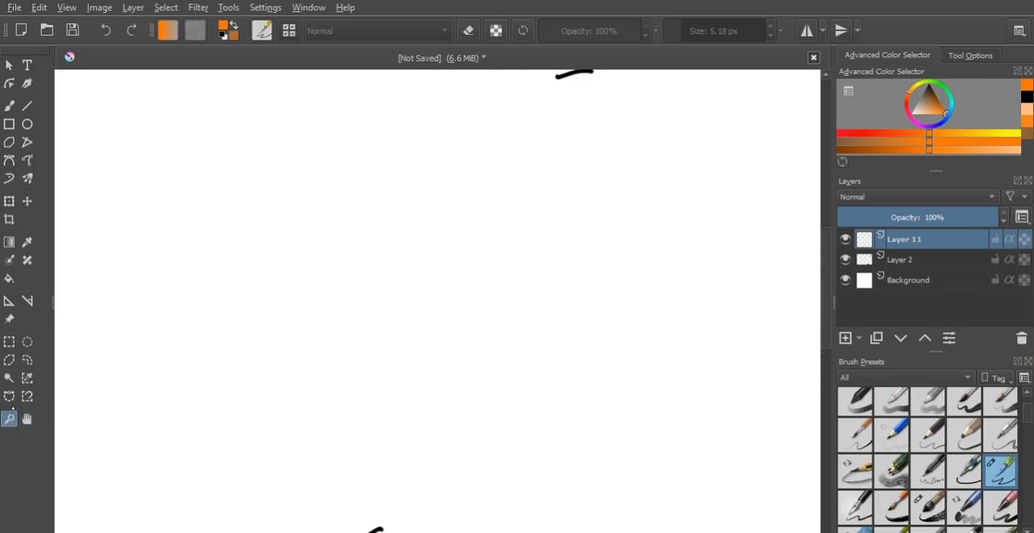
{"action": "left_click", "coordinate": [477, 303], "text": "alt"}
{"action": "left_click", "coordinate": [481, 305], "text": "alt"}
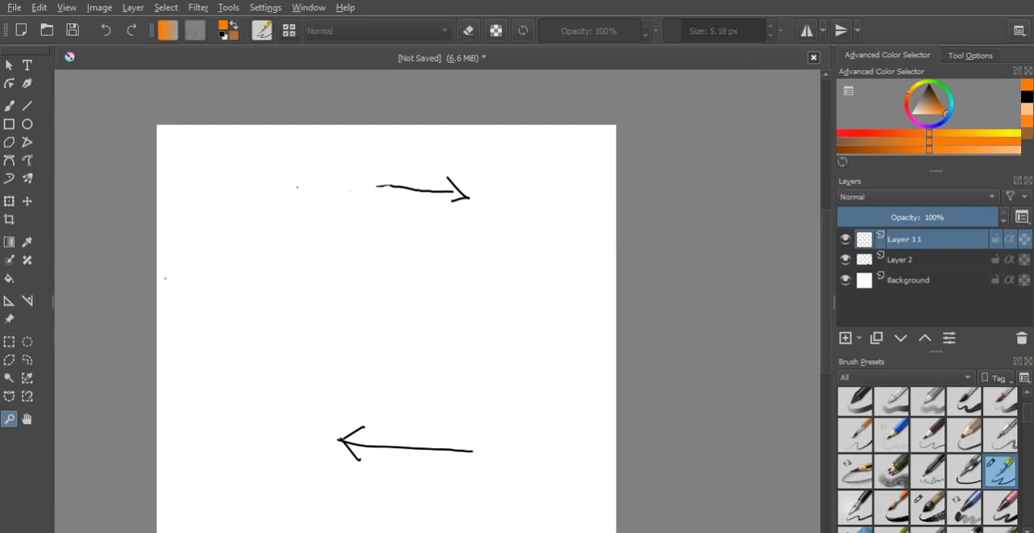
{"action": "left_click", "coordinate": [9, 123]}
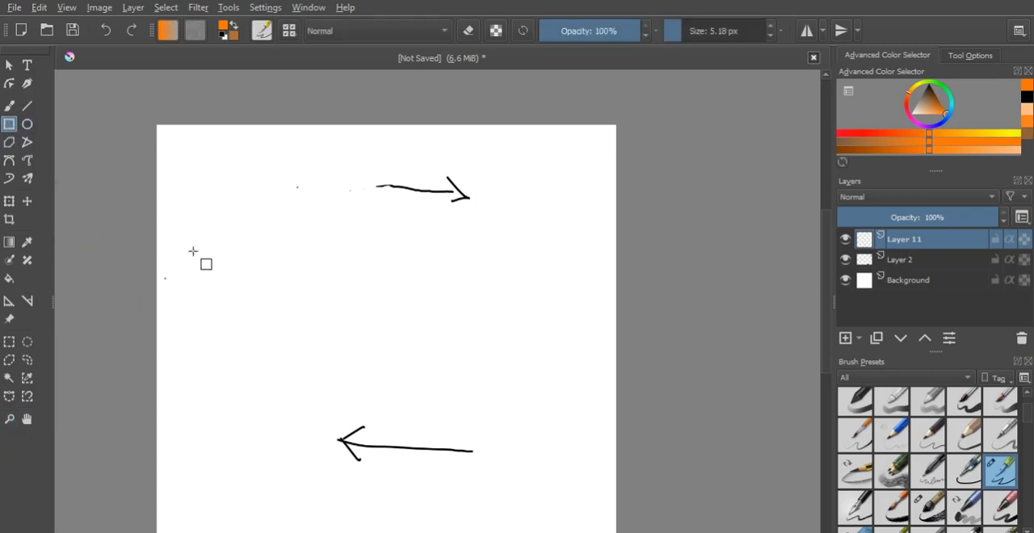
{"action": "mouse_move", "coordinate": [175, 201]}
{"action": "left_mouse_down"}
{"action": "mouse_move", "coordinate": [210, 230]}
{"action": "mouse_move", "coordinate": [316, 390]}
{"action": "mouse_move", "coordinate": [289, 405]}
{"action": "left_mouse_up"}
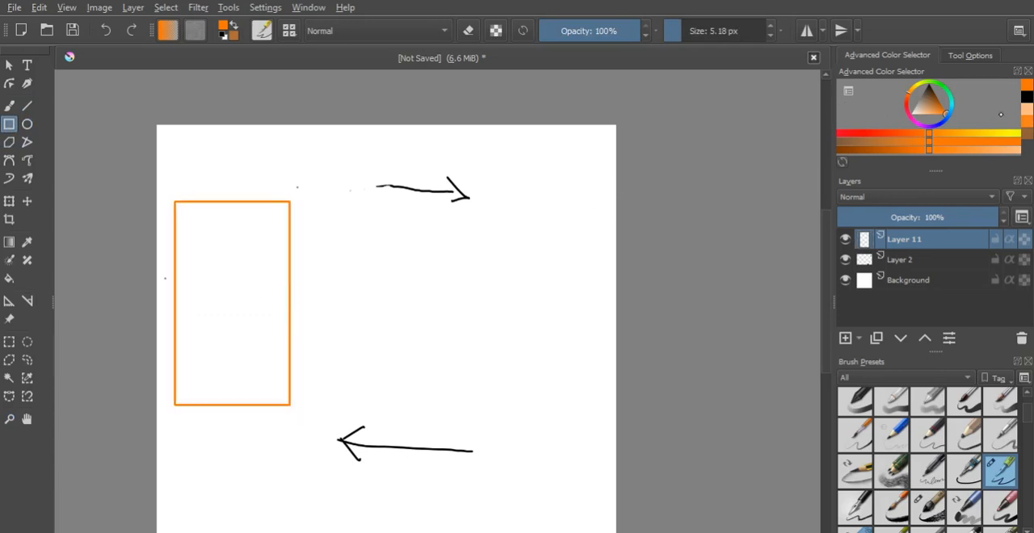
- Switch the colour to black and sketch a simple human figure between the arrows on Layer 11 with the Dynamic Brush
{"action": "key", "text": "d"}
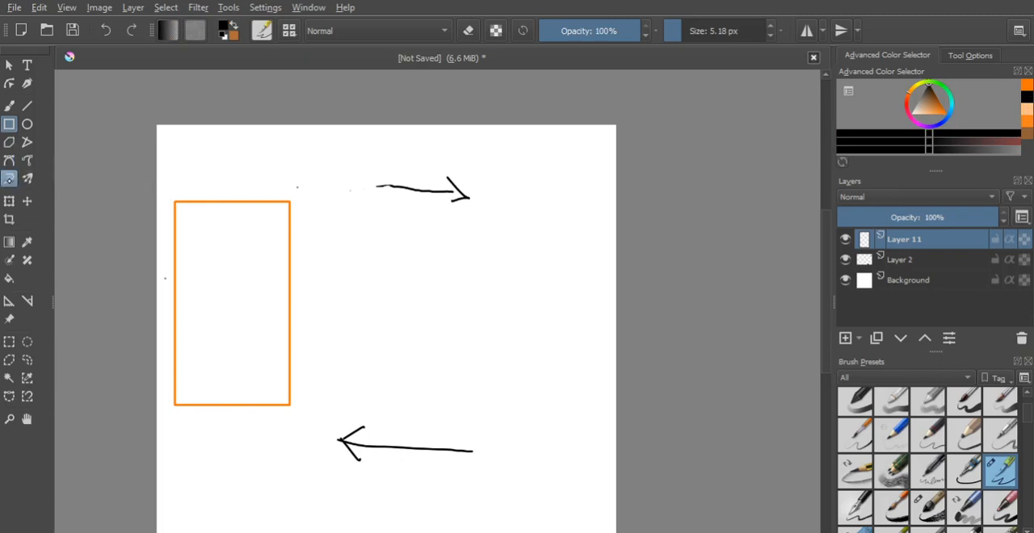
{"action": "left_click", "coordinate": [9, 178]}
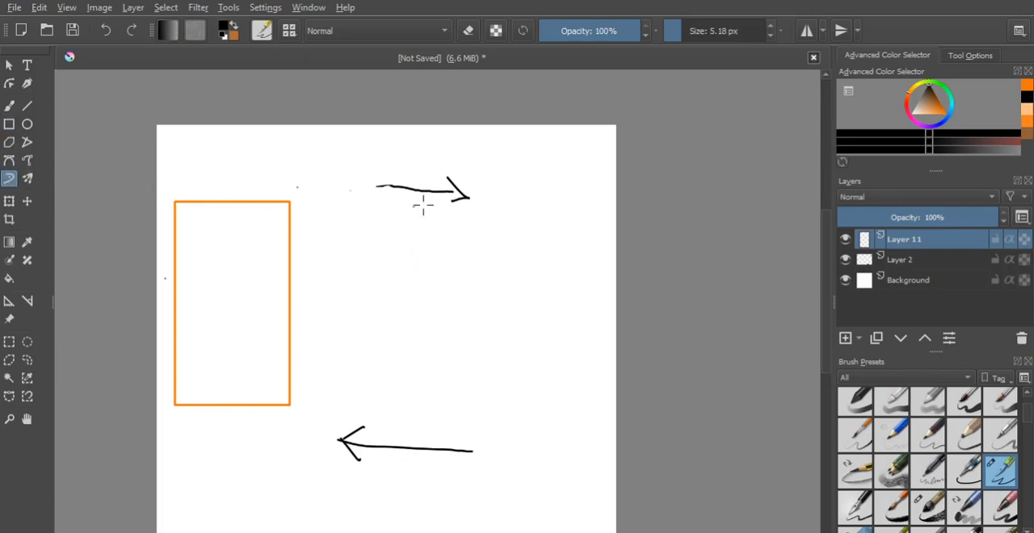
{"action": "mouse_move", "coordinate": [420, 208]}
{"action": "left_mouse_down"}
{"action": "mouse_move", "coordinate": [419, 244]}
{"action": "mouse_move", "coordinate": [402, 212]}
{"action": "left_mouse_up"}
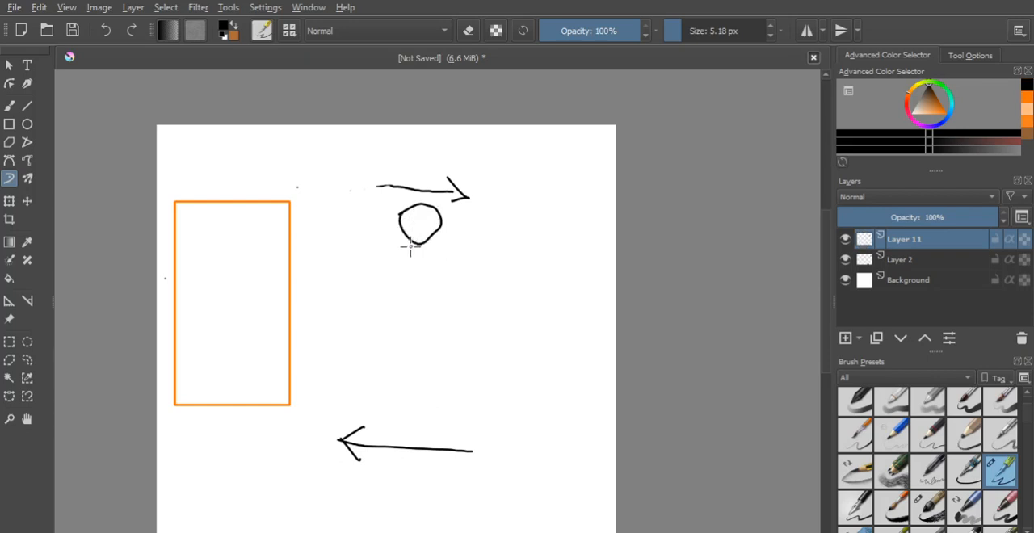
{"action": "mouse_move", "coordinate": [419, 237]}
{"action": "left_mouse_down"}
{"action": "mouse_move", "coordinate": [438, 256]}
{"action": "mouse_move", "coordinate": [395, 244]}
{"action": "mouse_move", "coordinate": [476, 263]}
{"action": "mouse_move", "coordinate": [454, 271]}
{"action": "left_mouse_up"}
{"action": "mouse_move", "coordinate": [376, 256]}
{"action": "left_mouse_down"}
{"action": "mouse_move", "coordinate": [358, 237]}
{"action": "mouse_move", "coordinate": [397, 293]}
{"action": "left_mouse_up"}
{"action": "mouse_move", "coordinate": [467, 276]}
{"action": "left_mouse_down"}
{"action": "mouse_move", "coordinate": [421, 320]}
{"action": "mouse_move", "coordinate": [383, 282]}
{"action": "mouse_move", "coordinate": [400, 336]}
{"action": "mouse_move", "coordinate": [453, 341]}
{"action": "left_mouse_up"}
{"action": "mouse_move", "coordinate": [442, 341]}
{"action": "left_mouse_down"}
{"action": "mouse_move", "coordinate": [442, 356]}
{"action": "mouse_move", "coordinate": [378, 339]}
{"action": "mouse_move", "coordinate": [352, 431]}
{"action": "mouse_move", "coordinate": [402, 383]}
{"action": "left_mouse_up"}
{"action": "mouse_move", "coordinate": [422, 367]}
{"action": "left_mouse_down"}
{"action": "mouse_move", "coordinate": [438, 438]}
{"action": "mouse_move", "coordinate": [466, 408]}
{"action": "mouse_move", "coordinate": [445, 371]}
{"action": "left_mouse_up"}
{"action": "left_click_drag", "start_coordinate": [459, 277], "coordinate": [504, 305]}
{"action": "left_click_drag", "start_coordinate": [376, 257], "coordinate": [329, 273]}
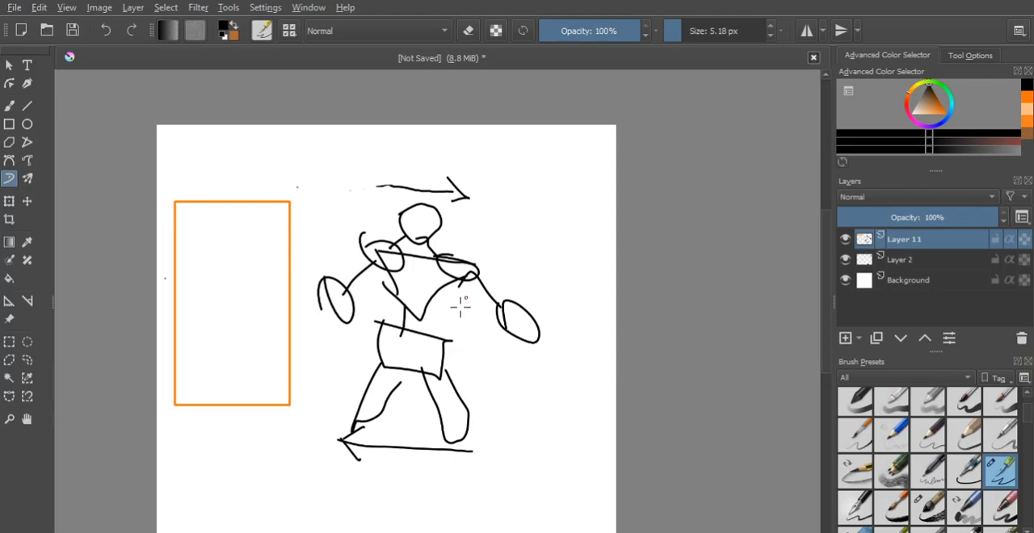
- Lower the opacity of Layer 11 to 23% and add a new paint layer above it
{"action": "left_click", "coordinate": [901, 217]}
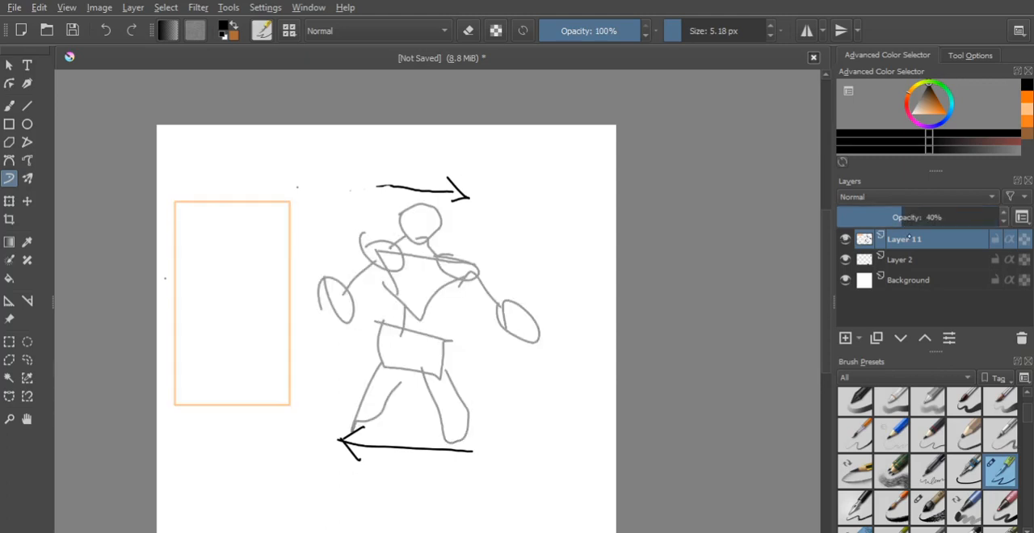
{"action": "left_click", "coordinate": [874, 216]}
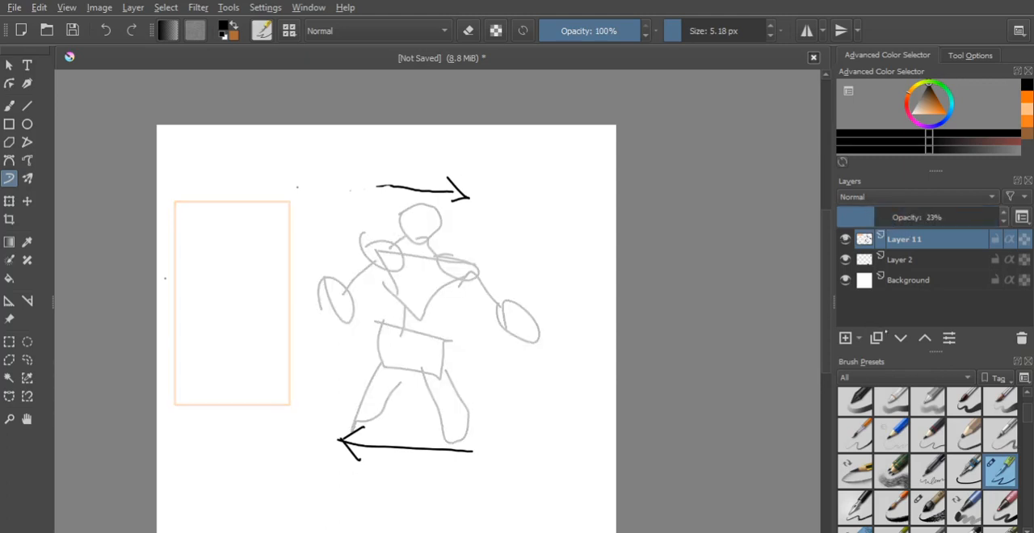
{"action": "left_click", "coordinate": [845, 337]}
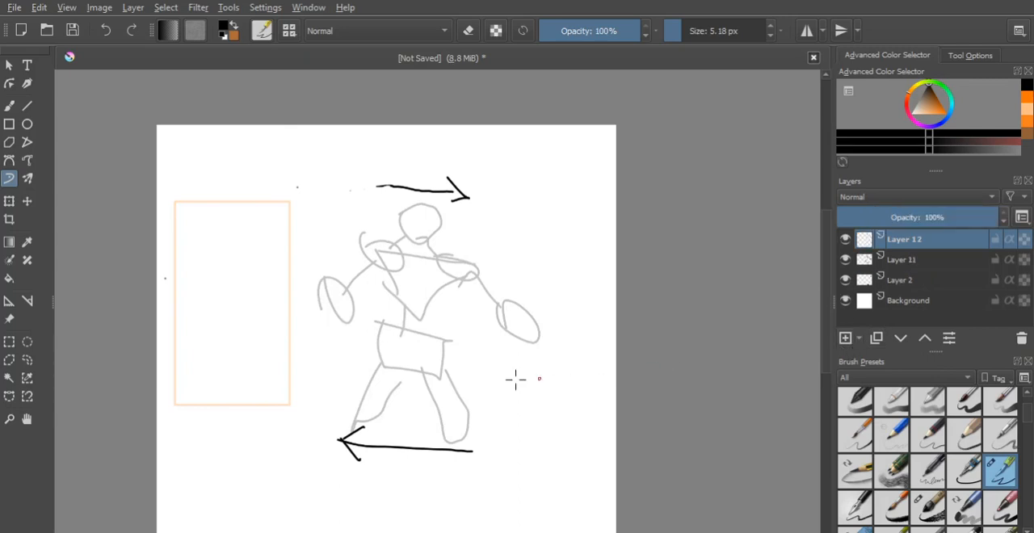
- Draw the face contour and a jagged-fringed hairstyle in black over the sketched head on Layer 12 with the Dynamic Brush
{"action": "left_click", "coordinate": [9, 418]}
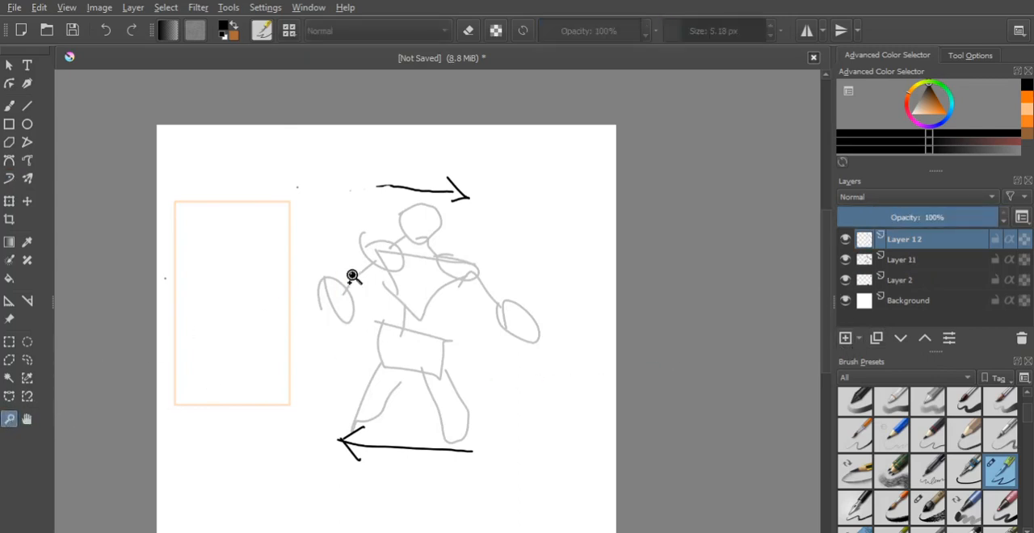
{"action": "left_click", "coordinate": [412, 232]}
{"action": "left_click", "coordinate": [432, 236]}
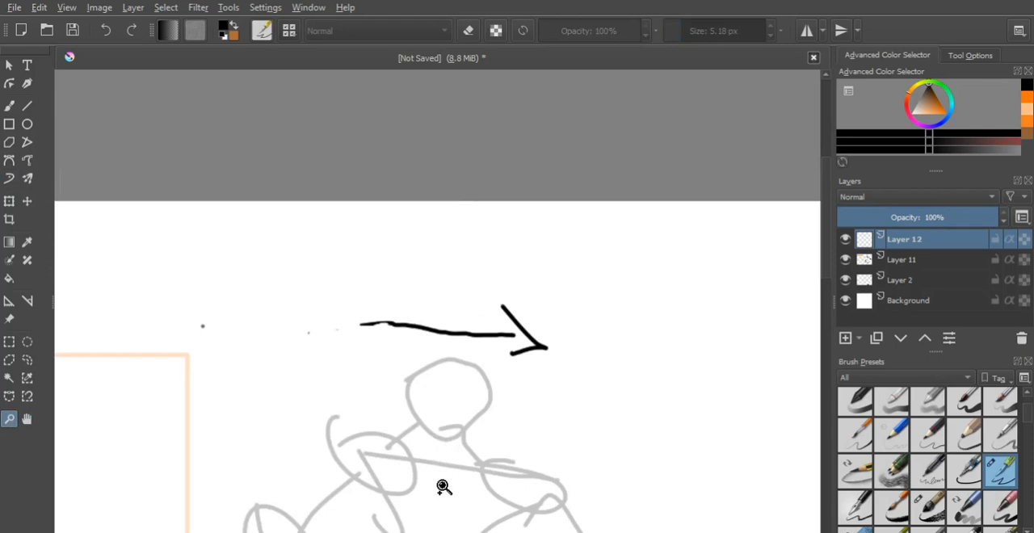
{"action": "left_click", "coordinate": [442, 487]}
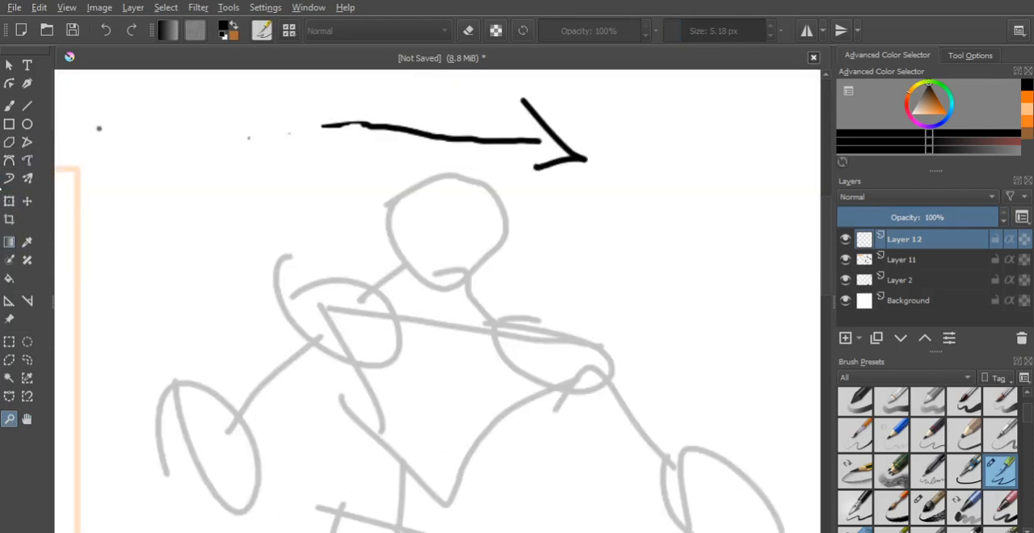
{"action": "left_click", "coordinate": [9, 178]}
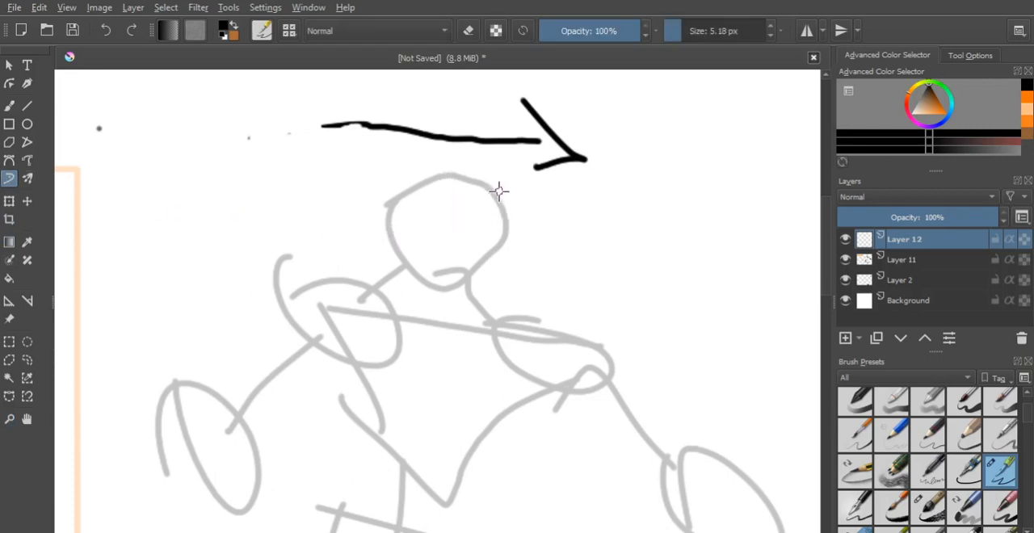
{"action": "mouse_move", "coordinate": [499, 189]}
{"action": "left_mouse_down"}
{"action": "mouse_move", "coordinate": [518, 240]}
{"action": "mouse_move", "coordinate": [512, 232]}
{"action": "mouse_move", "coordinate": [478, 291]}
{"action": "mouse_move", "coordinate": [433, 289]}
{"action": "mouse_move", "coordinate": [403, 264]}
{"action": "left_mouse_up"}
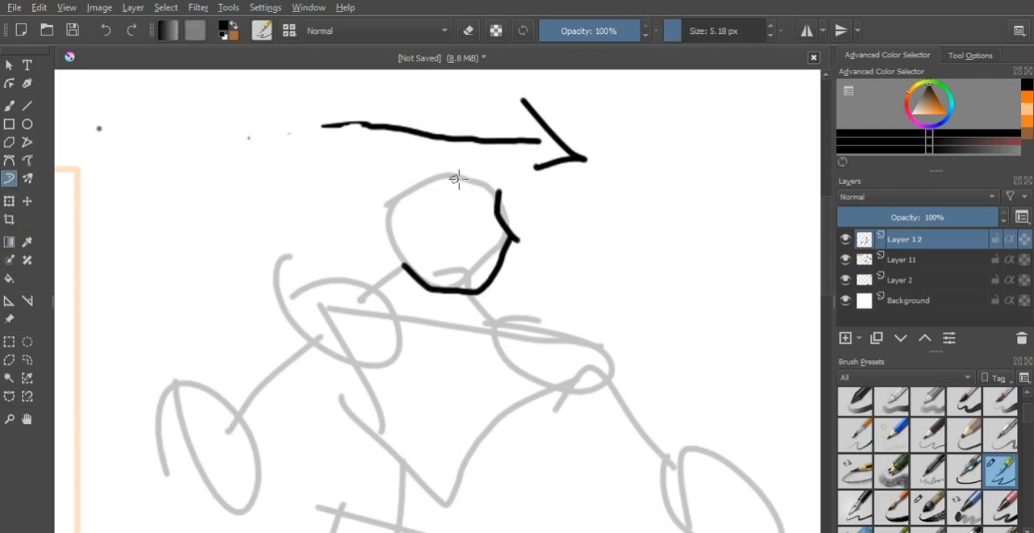
{"action": "mouse_move", "coordinate": [523, 168]}
{"action": "left_mouse_down"}
{"action": "mouse_move", "coordinate": [538, 173]}
{"action": "mouse_move", "coordinate": [531, 185]}
{"action": "mouse_move", "coordinate": [469, 180]}
{"action": "mouse_move", "coordinate": [402, 246]}
{"action": "mouse_move", "coordinate": [395, 271]}
{"action": "mouse_move", "coordinate": [334, 228]}
{"action": "left_mouse_up"}
{"action": "mouse_move", "coordinate": [337, 191]}
{"action": "left_mouse_down"}
{"action": "mouse_move", "coordinate": [489, 120]}
{"action": "mouse_move", "coordinate": [537, 145]}
{"action": "left_mouse_up"}
- Ink the eye, mouth, neck and the first collar flap of the figure in black on Layer 12 with the Dynamic Brush
{"action": "left_click", "coordinate": [465, 204]}
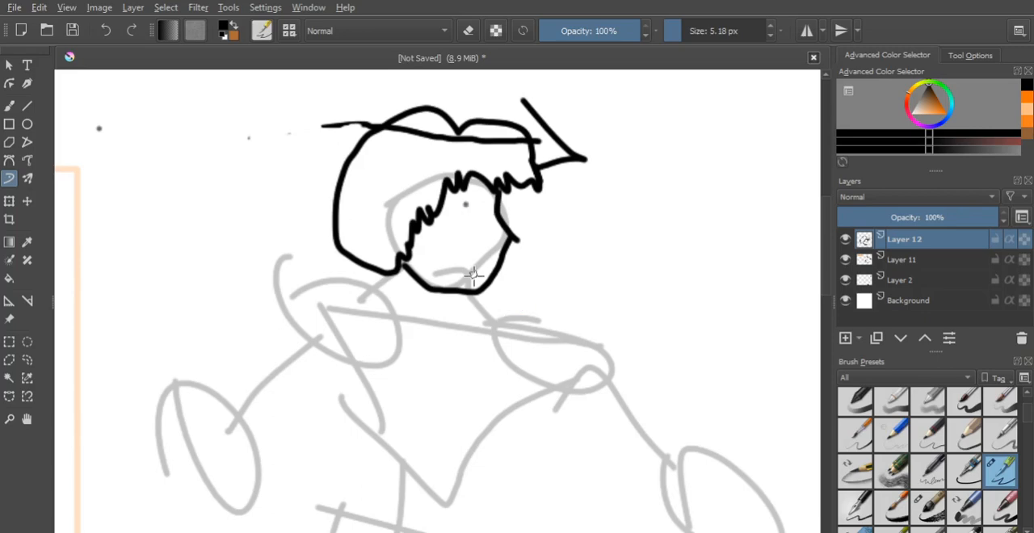
{"action": "left_click_drag", "start_coordinate": [461, 206], "coordinate": [495, 216]}
{"action": "mouse_move", "coordinate": [460, 260]}
{"action": "left_mouse_down"}
{"action": "mouse_move", "coordinate": [496, 268]}
{"action": "mouse_move", "coordinate": [494, 312]}
{"action": "left_mouse_up"}
{"action": "left_click_drag", "start_coordinate": [398, 263], "coordinate": [351, 298]}
{"action": "mouse_move", "coordinate": [403, 262]}
{"action": "left_mouse_down"}
{"action": "mouse_move", "coordinate": [399, 321]}
{"action": "mouse_move", "coordinate": [365, 293]}
{"action": "left_mouse_up"}
{"action": "left_click_drag", "start_coordinate": [444, 297], "coordinate": [466, 327]}
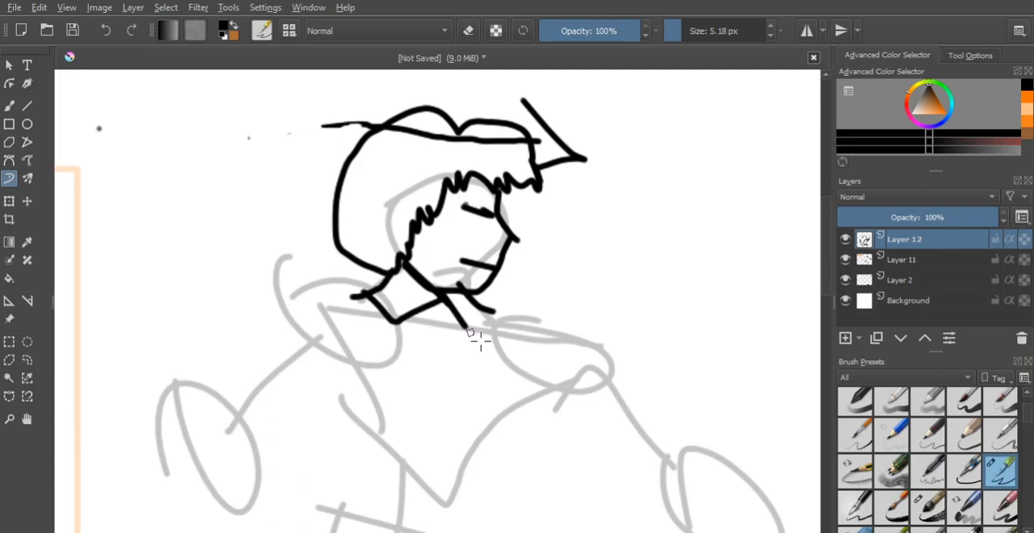
- Ink the second collar flap, a rounded tie knot and a long pointed tie down the chest on Layer 12
{"action": "left_click_drag", "start_coordinate": [466, 285], "coordinate": [399, 386]}
{"action": "left_click_drag", "start_coordinate": [456, 339], "coordinate": [443, 493]}
{"action": "left_click_drag", "start_coordinate": [401, 379], "coordinate": [444, 494]}
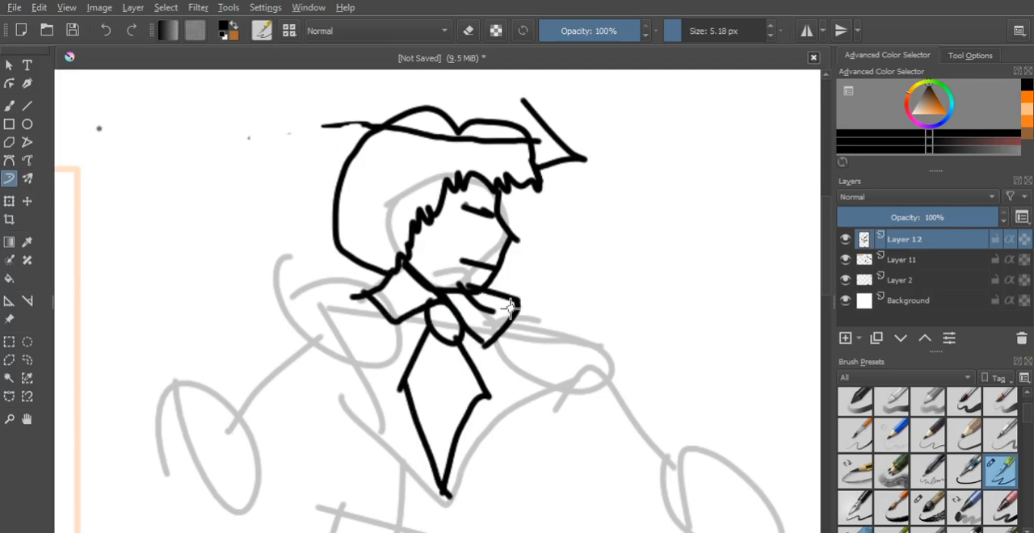
- Ink both shoulders with the outer arm contours and a first inner sleeve line on the figure's left-hand side
{"action": "left_click_drag", "start_coordinate": [509, 305], "coordinate": [595, 340]}
{"action": "mouse_move", "coordinate": [372, 301]}
{"action": "left_mouse_down"}
{"action": "mouse_move", "coordinate": [283, 292]}
{"action": "mouse_move", "coordinate": [239, 440]}
{"action": "left_mouse_up"}
{"action": "left_click_drag", "start_coordinate": [593, 334], "coordinate": [634, 494]}
{"action": "left_click_drag", "start_coordinate": [317, 388], "coordinate": [354, 484]}
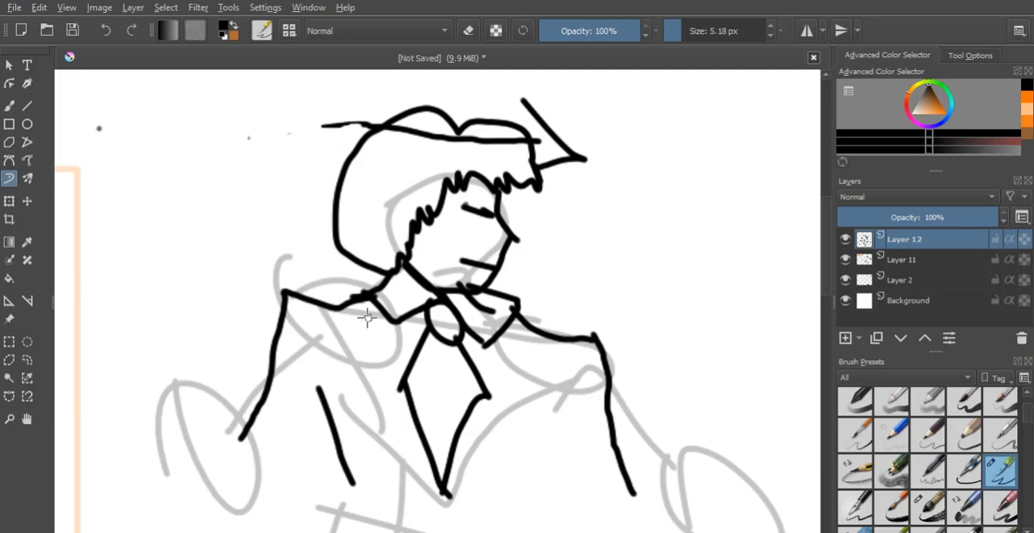
- Ink the jacket's opening and notched lapels on both sides of the tie, meeting at a point below it
{"action": "left_click_drag", "start_coordinate": [396, 324], "coordinate": [420, 420]}
{"action": "left_click_drag", "start_coordinate": [513, 308], "coordinate": [475, 401]}
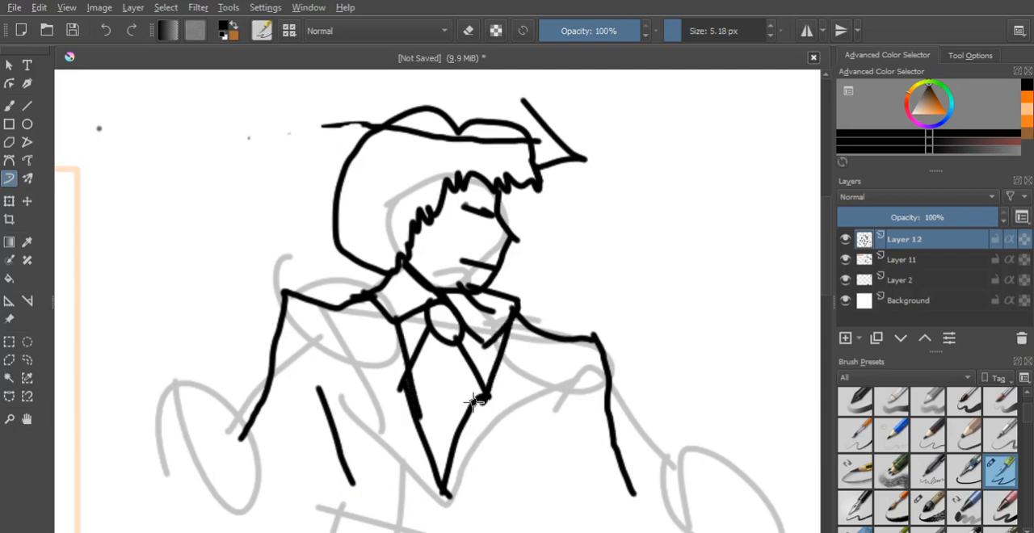
{"action": "mouse_move", "coordinate": [520, 322]}
{"action": "left_mouse_down"}
{"action": "mouse_move", "coordinate": [546, 375]}
{"action": "mouse_move", "coordinate": [485, 394]}
{"action": "left_mouse_up"}
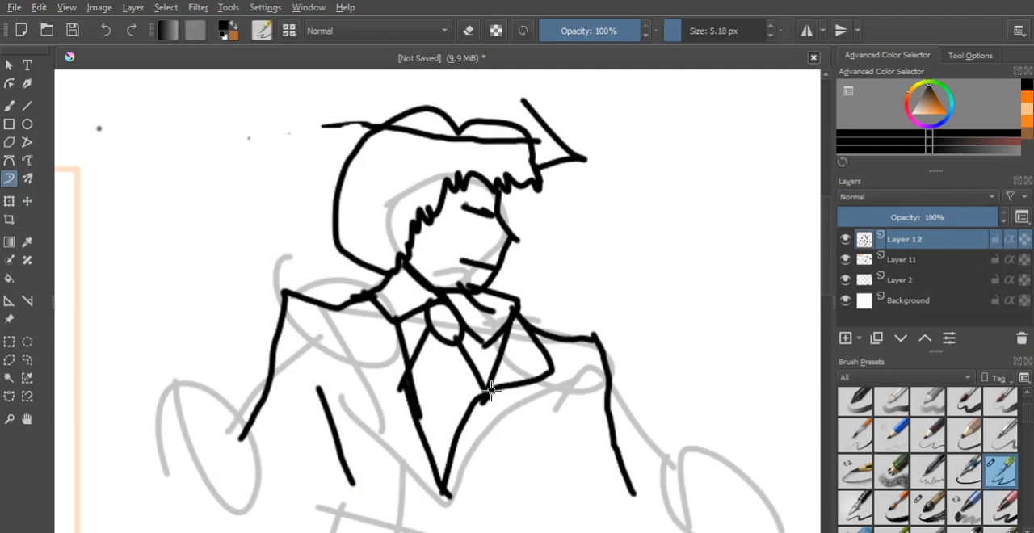
{"action": "left_click_drag", "start_coordinate": [491, 390], "coordinate": [440, 512]}
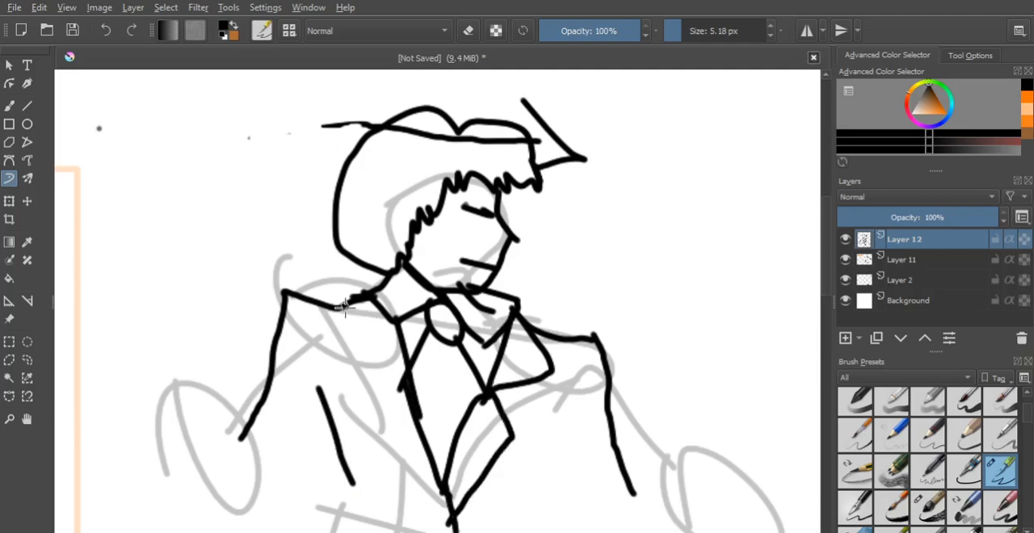
{"action": "mouse_move", "coordinate": [344, 306]}
{"action": "left_mouse_down"}
{"action": "mouse_move", "coordinate": [359, 388]}
{"action": "mouse_move", "coordinate": [428, 421]}
{"action": "left_mouse_up"}
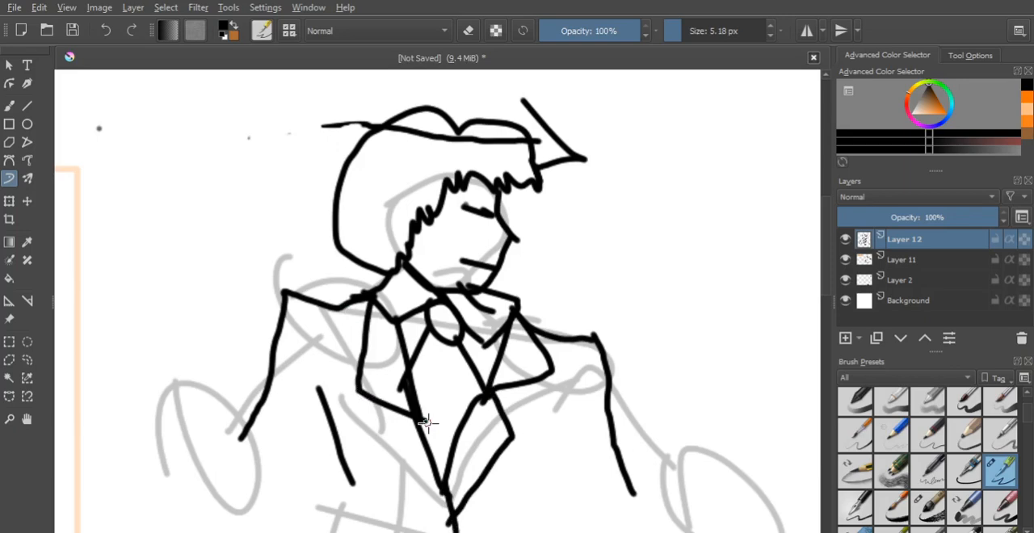
{"action": "left_click_drag", "start_coordinate": [426, 422], "coordinate": [452, 521]}
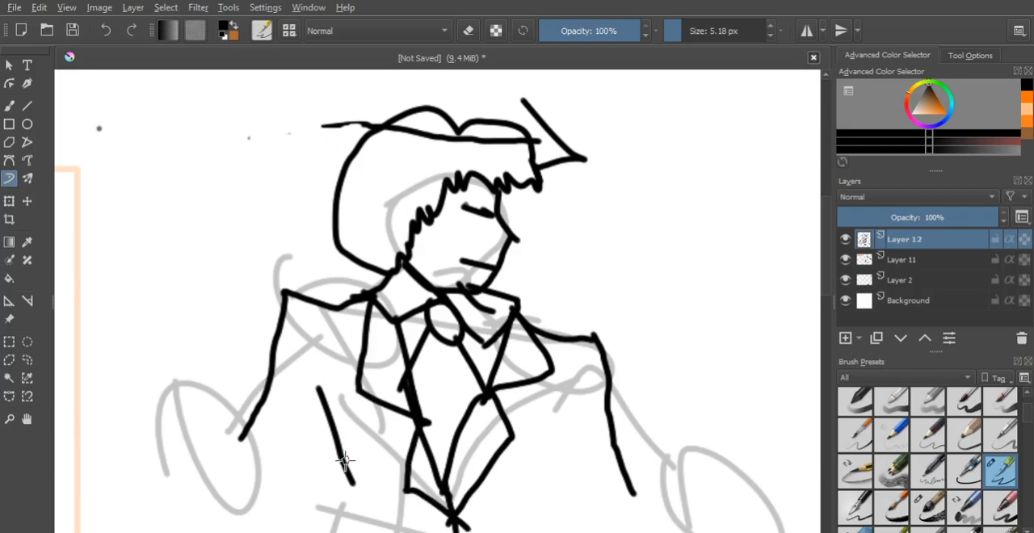
- Extend both contours of the left-hand sleeve downward and add the inner contour of the right-hand sleeve
{"action": "left_click_drag", "start_coordinate": [345, 459], "coordinate": [363, 530]}
{"action": "left_click_drag", "start_coordinate": [274, 385], "coordinate": [263, 504]}
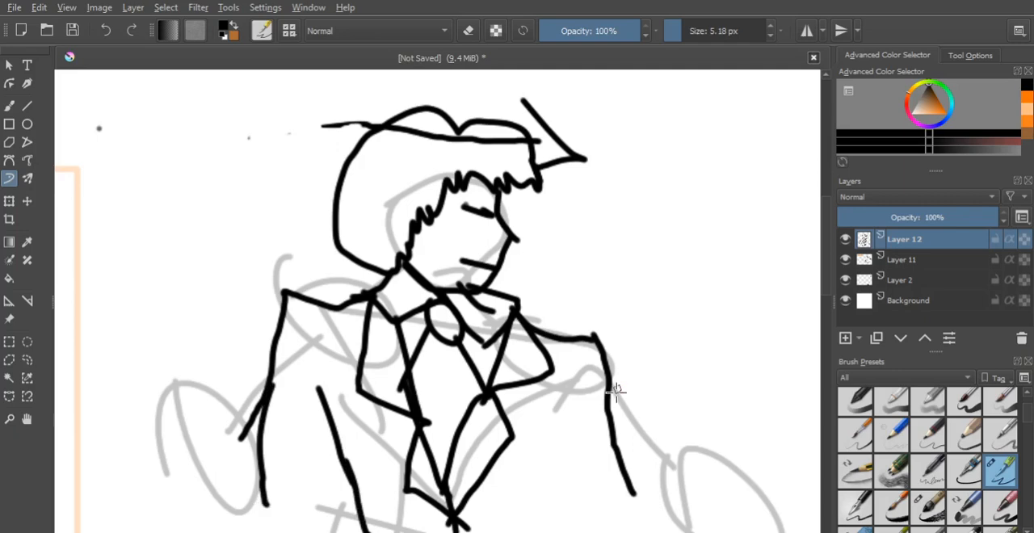
{"action": "left_click_drag", "start_coordinate": [570, 412], "coordinate": [541, 523]}
- Hide the sketch on Layer 11 and close the jacket's lower edge with a wavy black Dynamic Brush line on Layer 12
{"action": "left_click", "coordinate": [9, 418]}
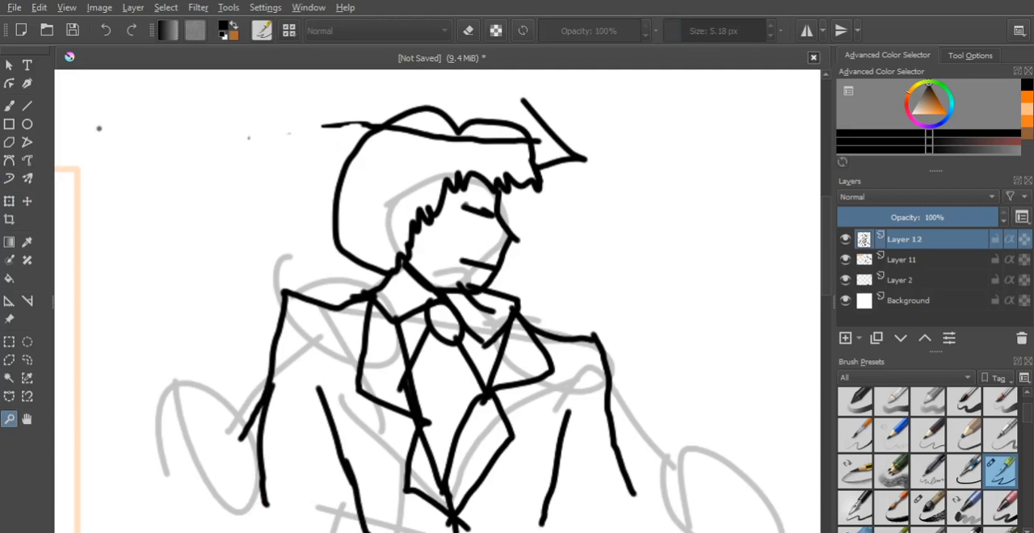
{"action": "left_click", "coordinate": [455, 389], "text": "alt"}
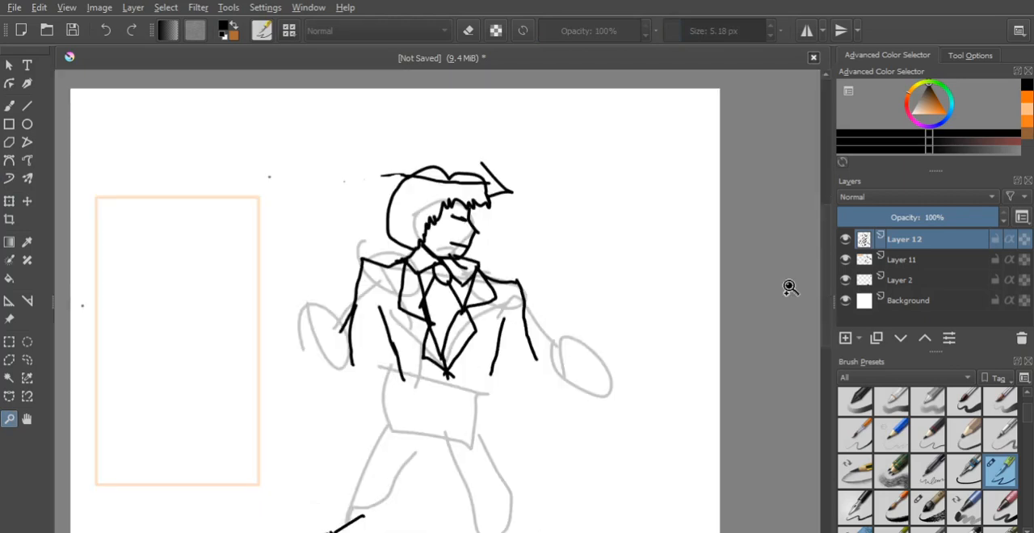
{"action": "left_click", "coordinate": [845, 259]}
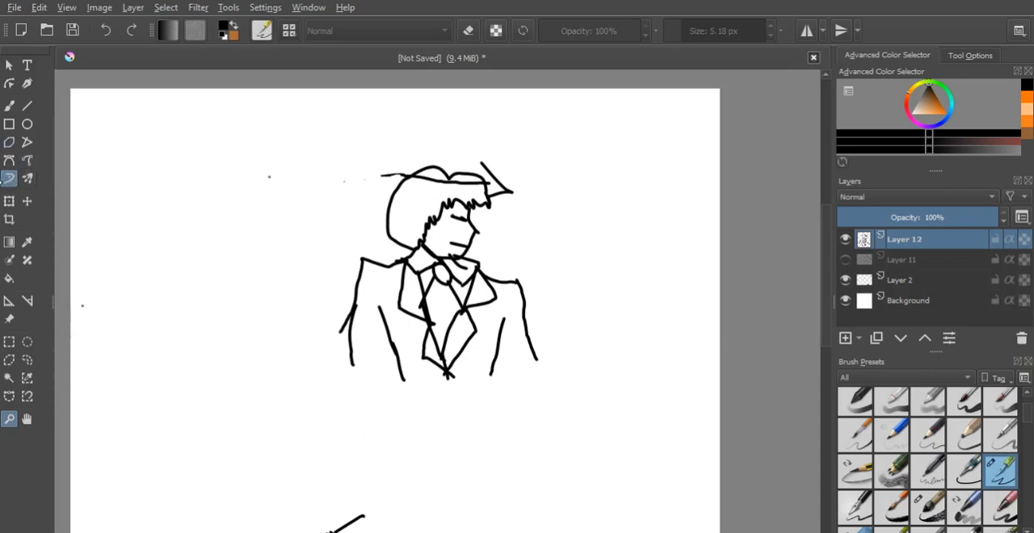
{"action": "left_click", "coordinate": [9, 179]}
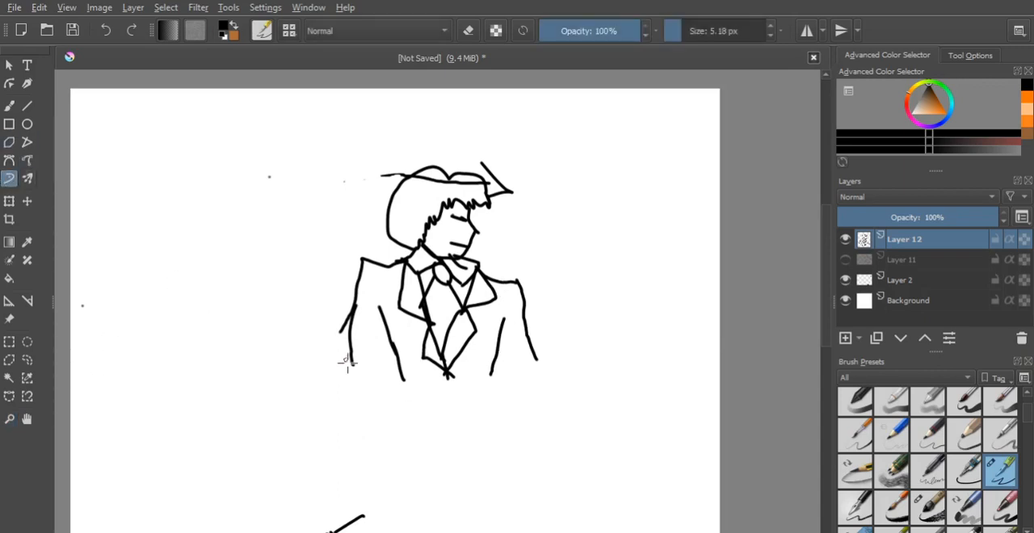
{"action": "mouse_move", "coordinate": [353, 360]}
{"action": "left_mouse_down"}
{"action": "mouse_move", "coordinate": [404, 383]}
{"action": "mouse_move", "coordinate": [485, 378]}
{"action": "mouse_move", "coordinate": [537, 360]}
{"action": "left_mouse_up"}
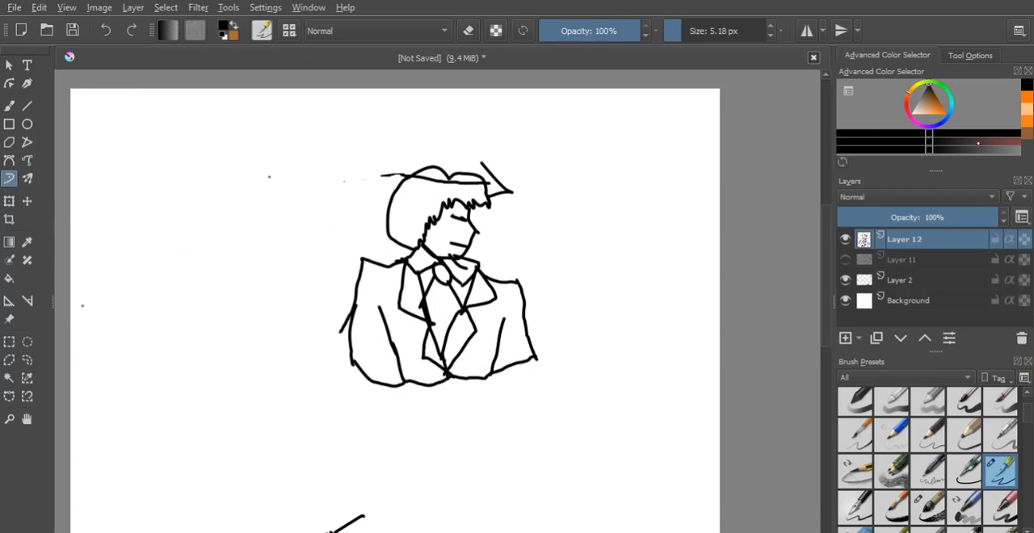
- Fill the figure's face with light peach and the hair with teal using the Fill tool
{"action": "left_click", "coordinate": [1024, 110]}
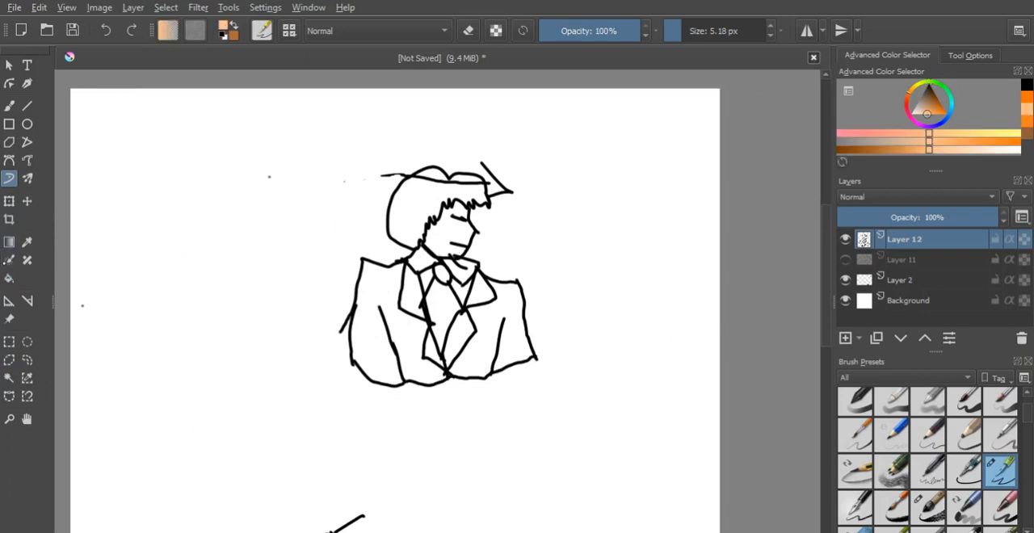
{"action": "left_click", "coordinate": [9, 278]}
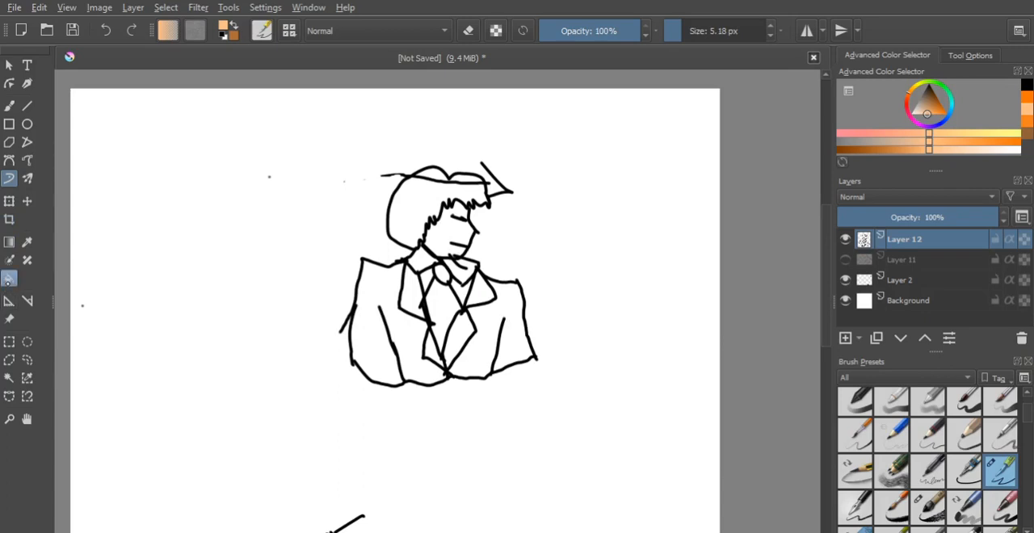
{"action": "left_click", "coordinate": [444, 228]}
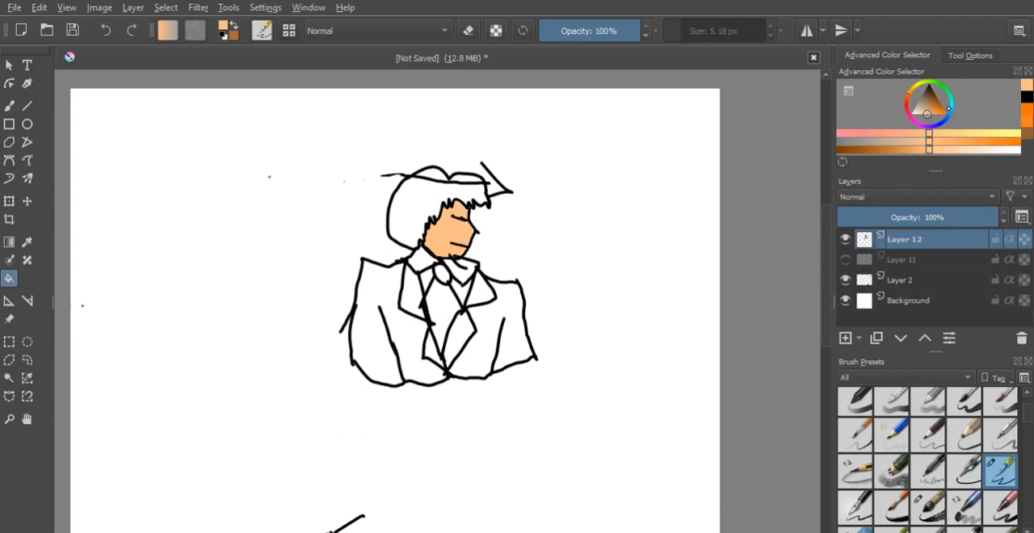
{"action": "left_click", "coordinate": [953, 122]}
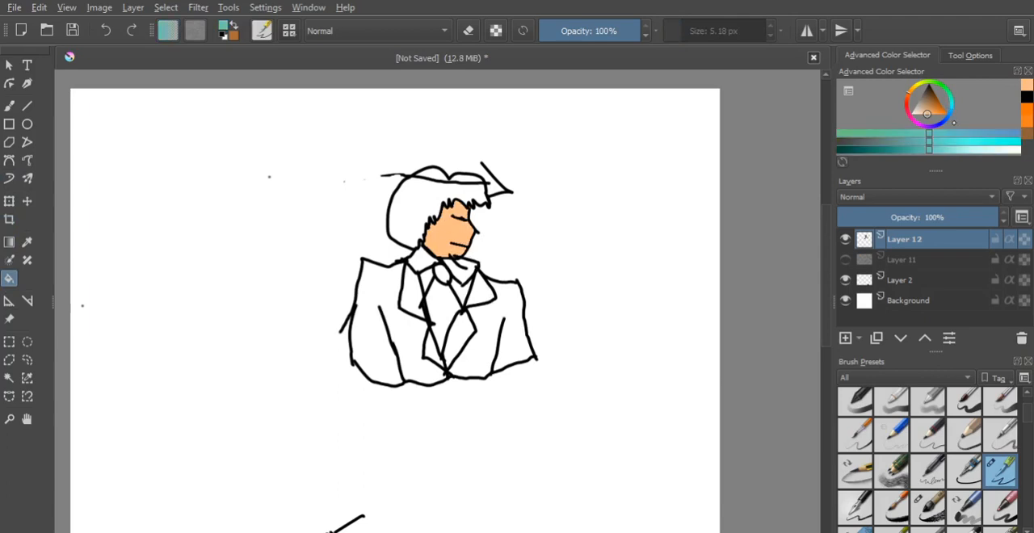
{"action": "left_click", "coordinate": [409, 212]}
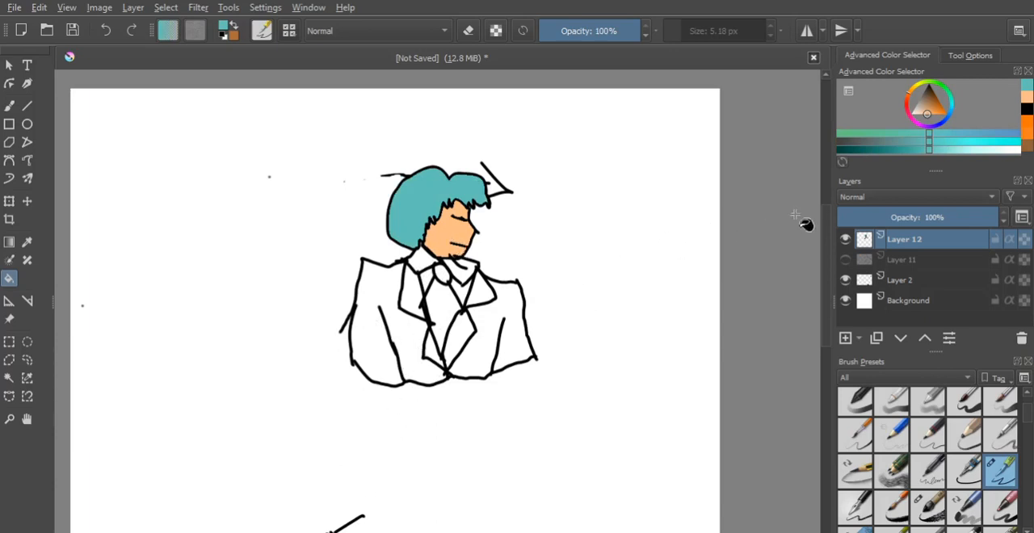
- Fill both halves of the jacket with light green and the tie with black
{"action": "left_click", "coordinate": [952, 99]}
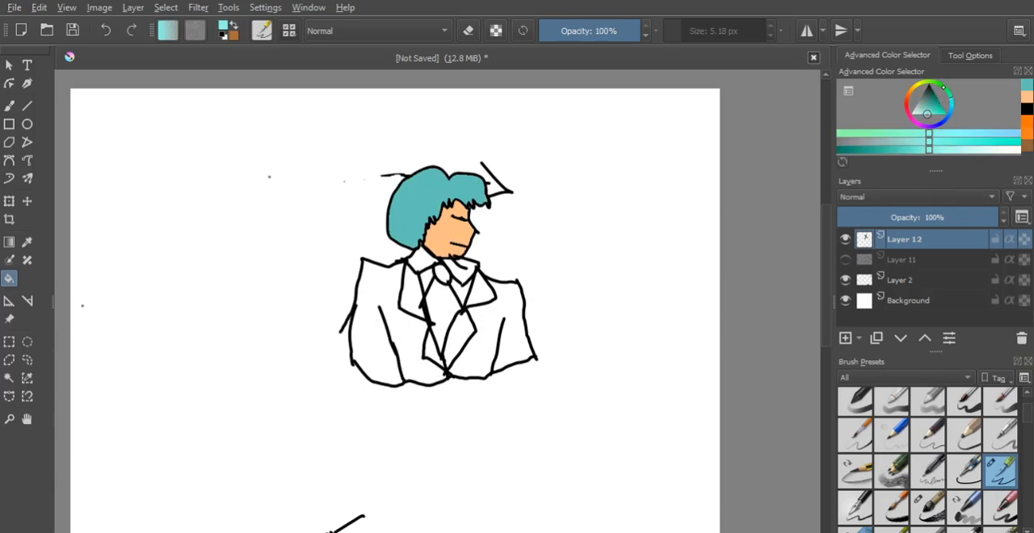
{"action": "left_click", "coordinate": [940, 84]}
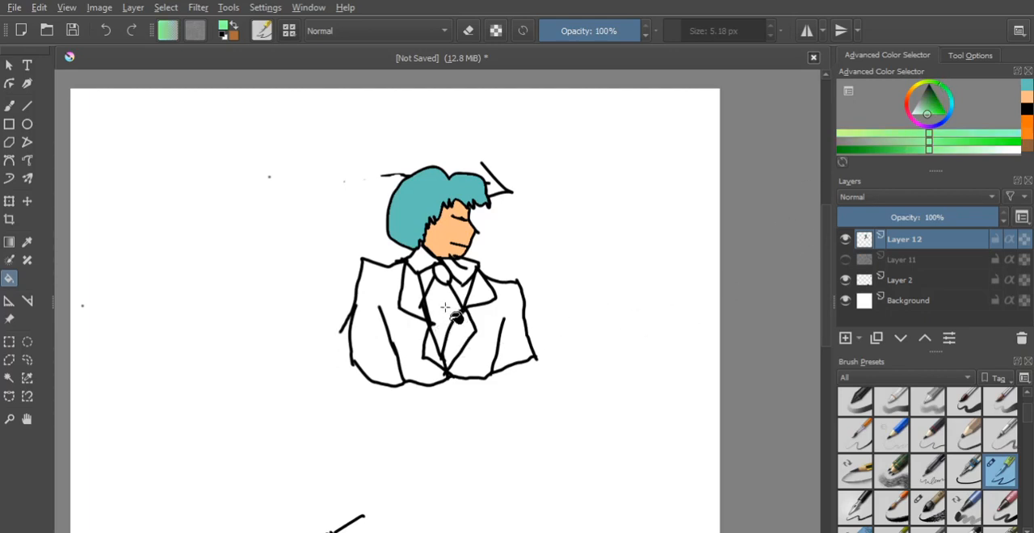
{"action": "left_click", "coordinate": [403, 322]}
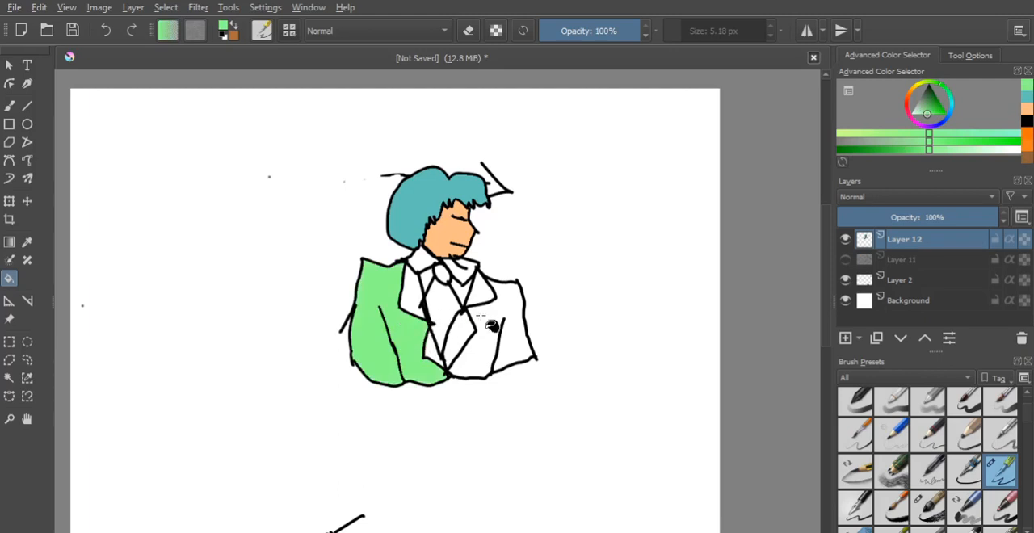
{"action": "left_click", "coordinate": [495, 323]}
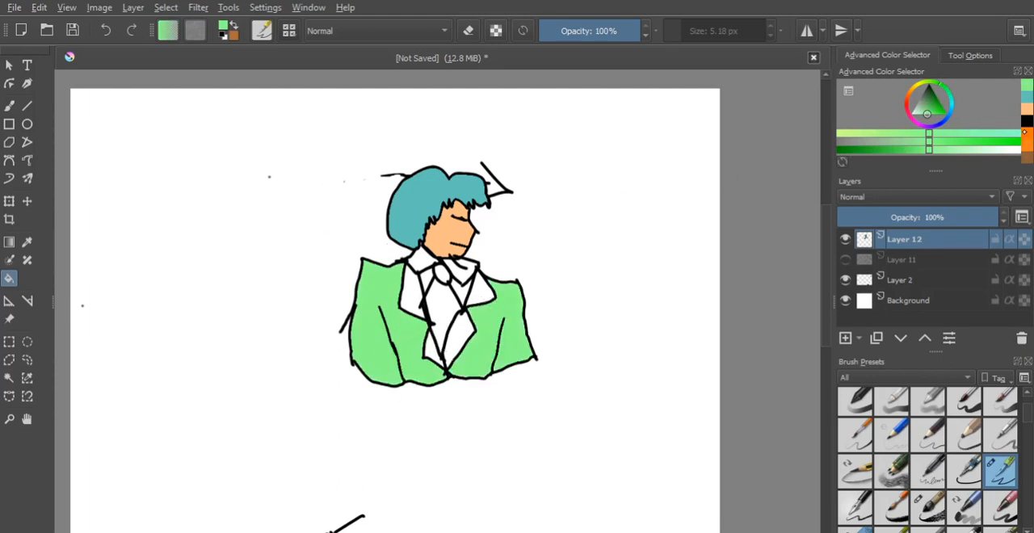
{"action": "left_click", "coordinate": [1026, 121]}
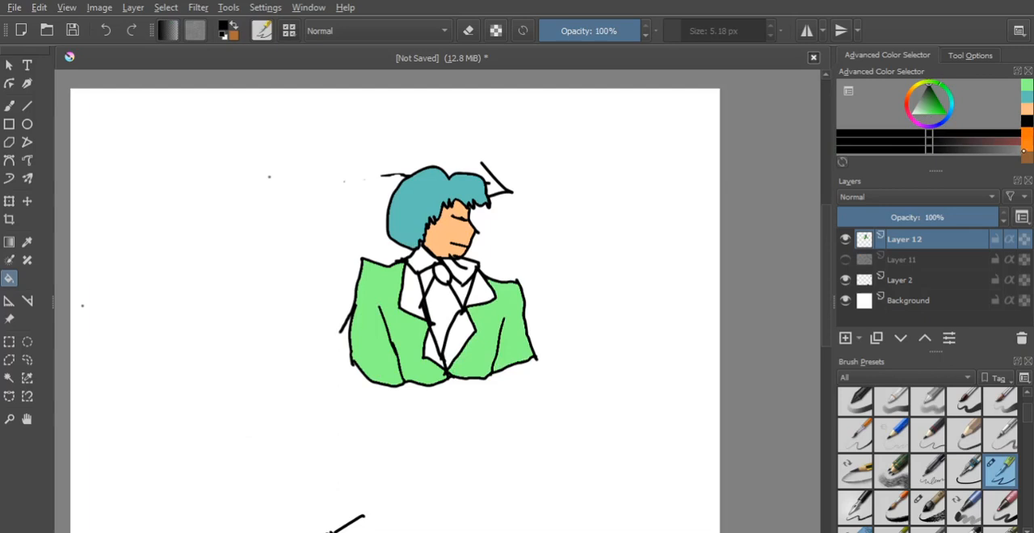
{"action": "left_click", "coordinate": [436, 301]}
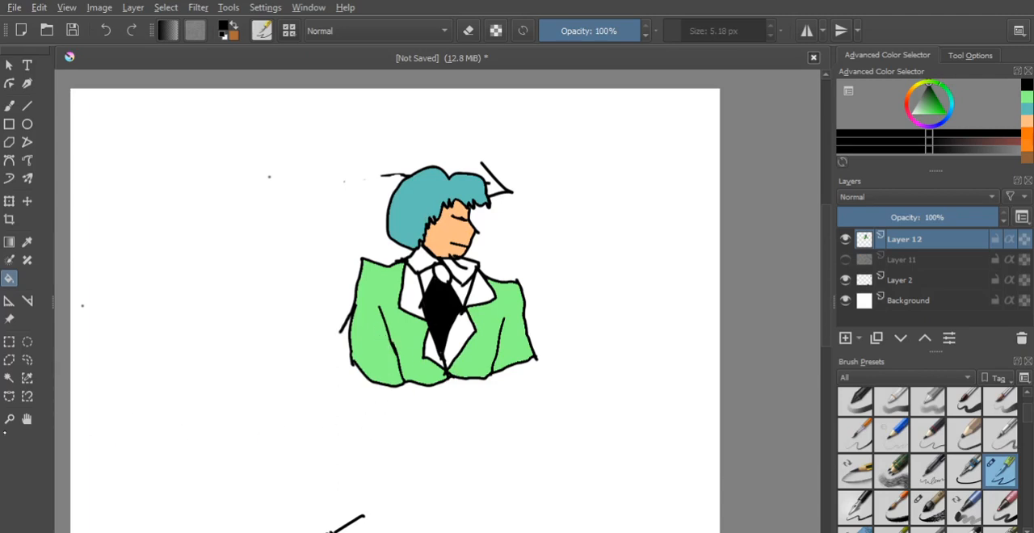
- Draw a loose black squiggle on the blank canvas to the left of the coloured figure with the Freehand Brush tool
{"action": "left_click", "coordinate": [9, 419]}
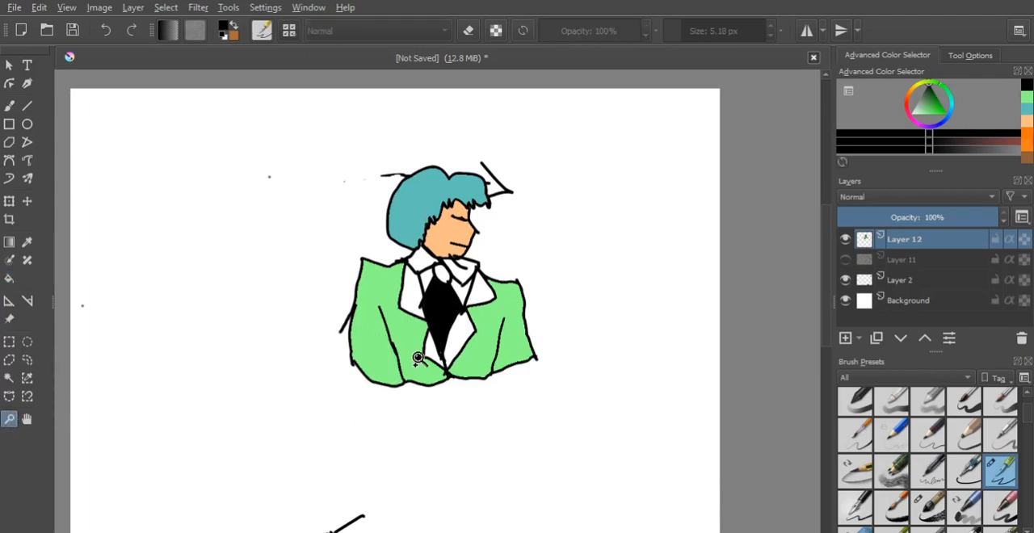
{"action": "left_click", "coordinate": [448, 369]}
{"action": "left_click", "coordinate": [449, 223], "text": "ctrl"}
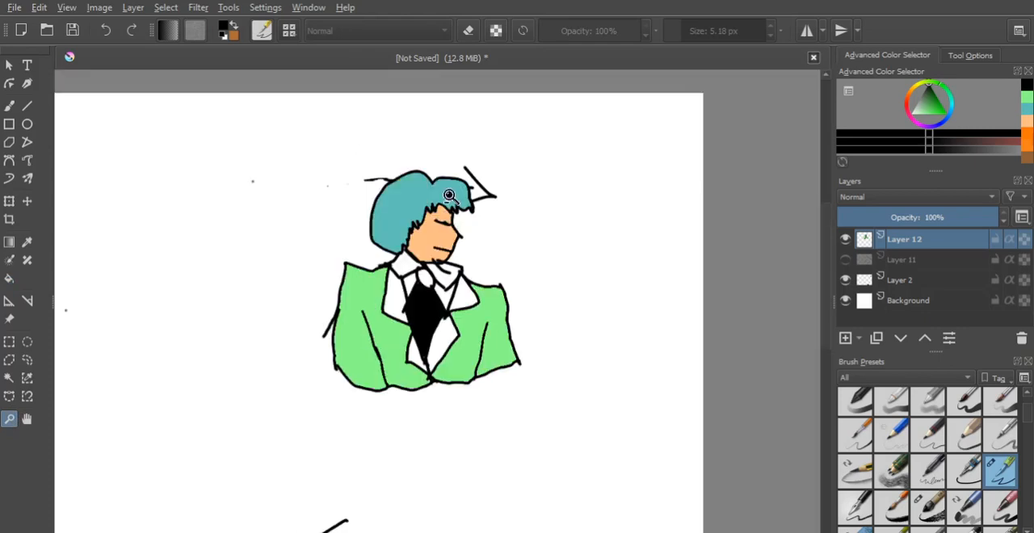
{"action": "left_click", "coordinate": [449, 194], "text": "ctrl"}
{"action": "left_click", "coordinate": [436, 352], "text": "ctrl"}
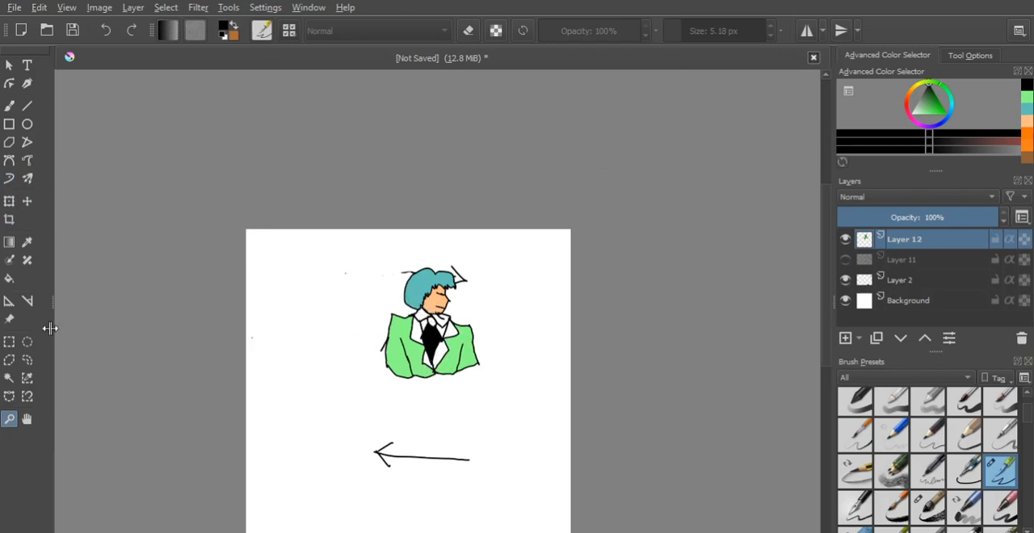
{"action": "key", "text": "f"}
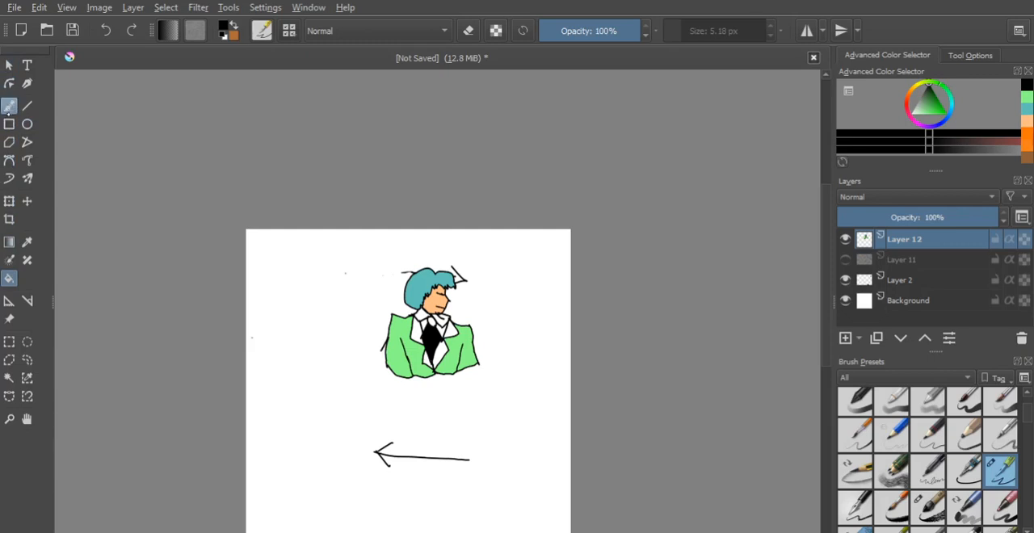
{"action": "left_click", "coordinate": [9, 105]}
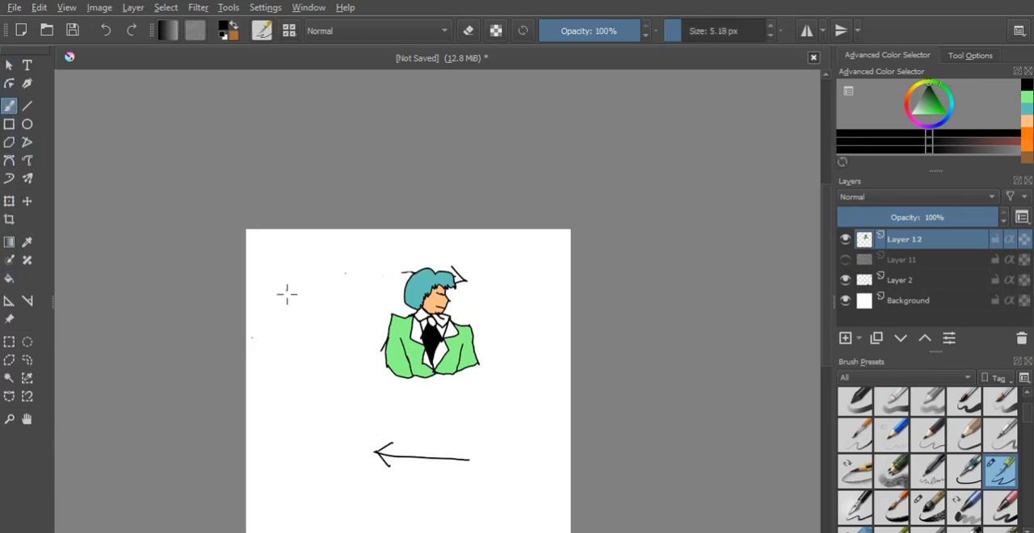
{"action": "mouse_move", "coordinate": [281, 274]}
{"action": "left_mouse_down"}
{"action": "mouse_move", "coordinate": [334, 277]}
{"action": "mouse_move", "coordinate": [316, 326]}
{"action": "left_mouse_up"}
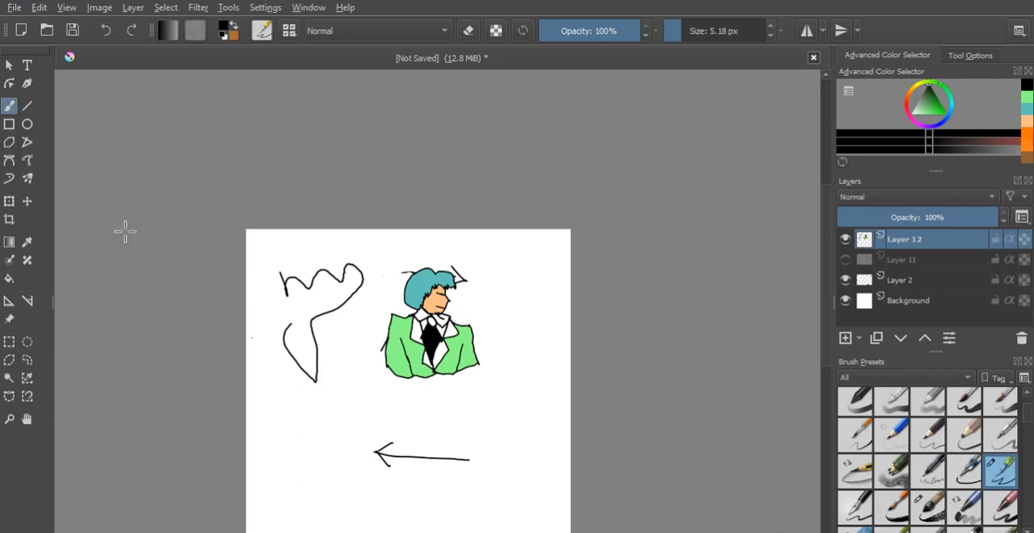
- Draw a slanted straight line below the squiggle and a rectangle outline overlapping it, beside the lower arrow
{"action": "left_click", "coordinate": [28, 107]}
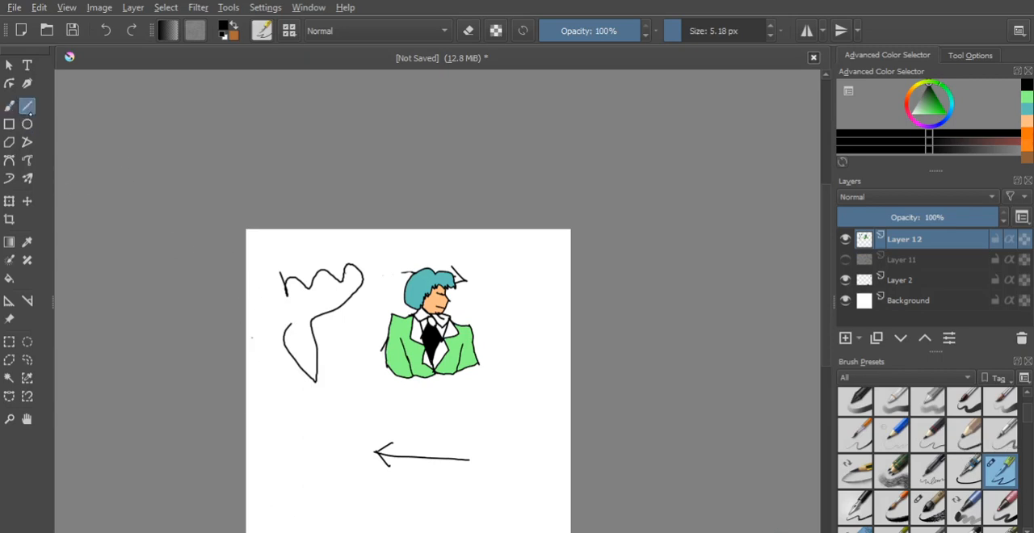
{"action": "left_click_drag", "start_coordinate": [263, 395], "coordinate": [363, 431]}
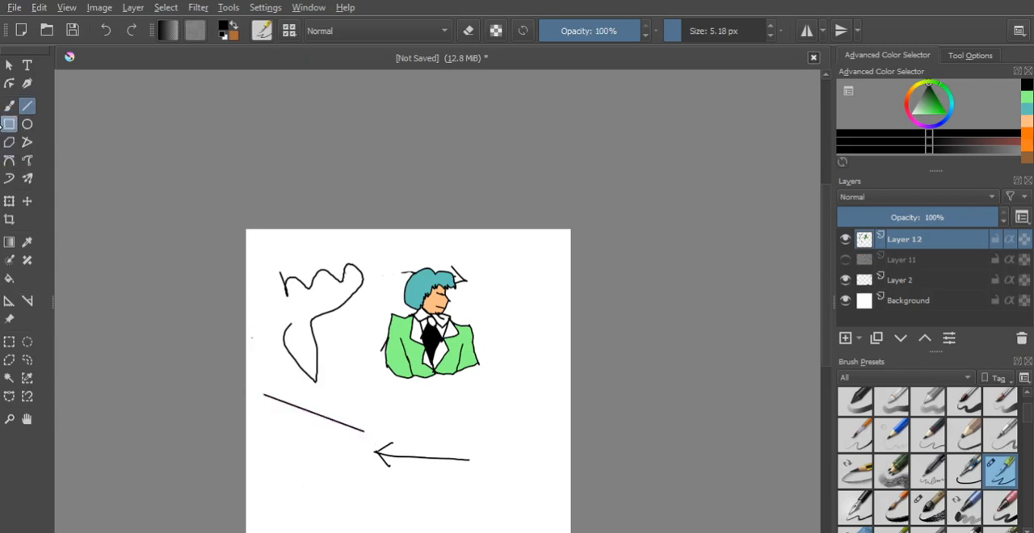
{"action": "left_click", "coordinate": [8, 124]}
{"action": "left_click_drag", "start_coordinate": [272, 417], "coordinate": [345, 469]}
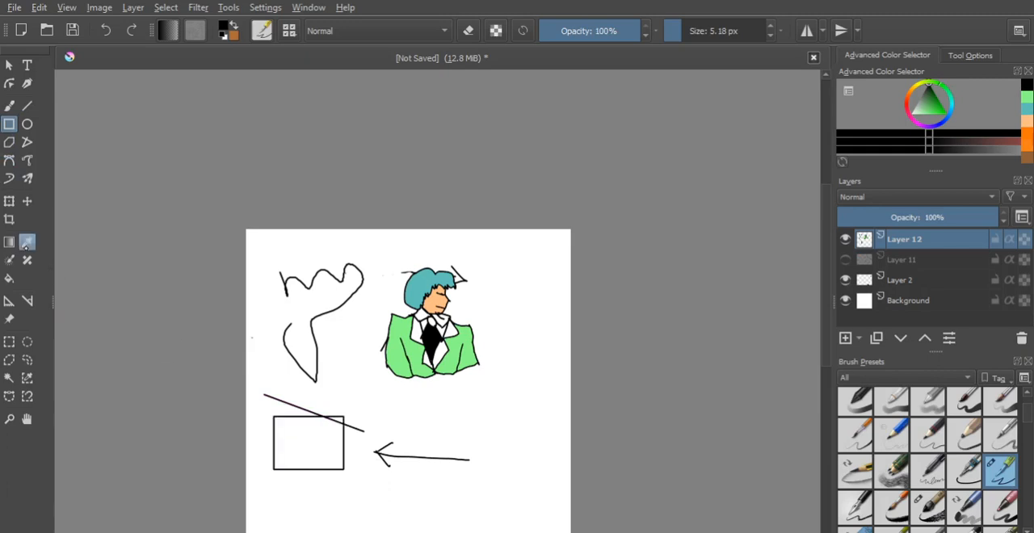
- Draw an ellipse overlapping the rectangle's upper corner and a small triangle below and beside the figure with the Polygon tool
{"action": "left_click", "coordinate": [26, 124]}
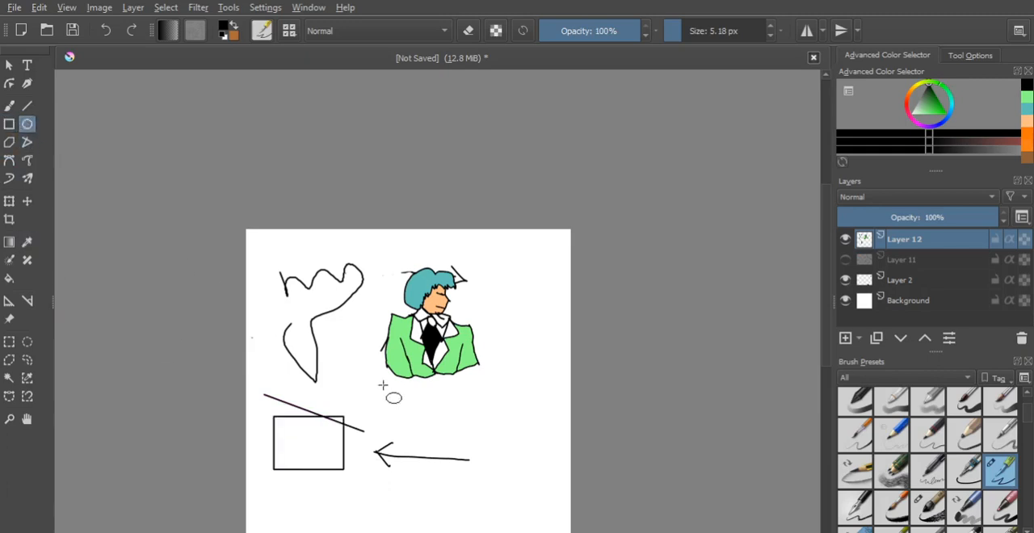
{"action": "left_click_drag", "start_coordinate": [323, 391], "coordinate": [419, 449]}
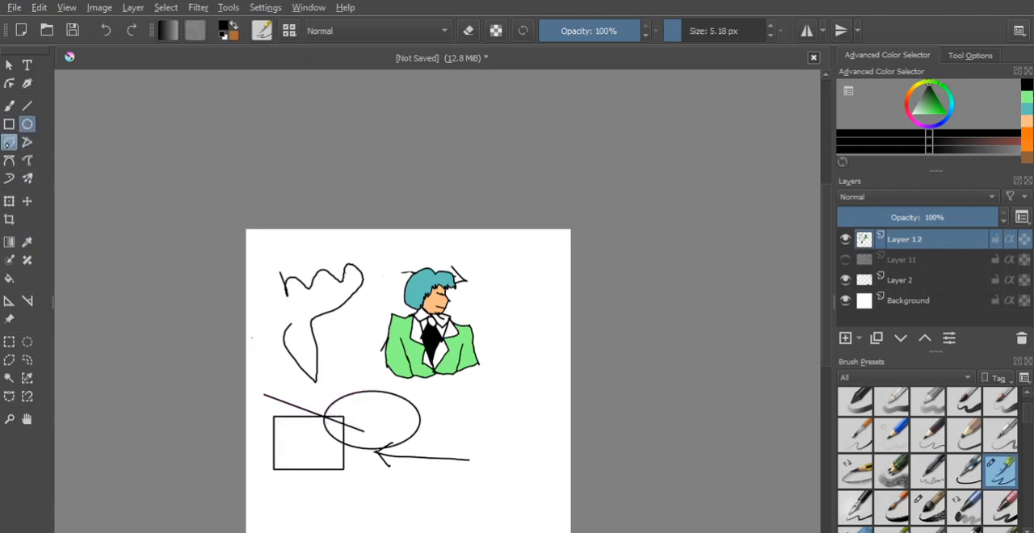
{"action": "left_click", "coordinate": [9, 142]}
{"action": "left_click", "coordinate": [503, 382]}
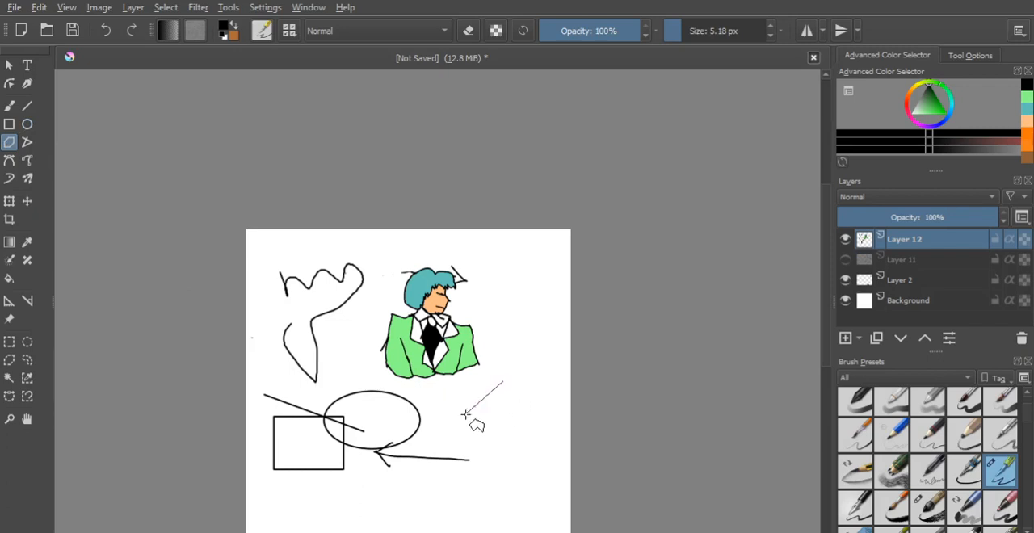
{"action": "left_click", "coordinate": [465, 414]}
- Draw an open three-segment outline below the triangle with the Polyline tool
{"action": "left_click", "coordinate": [27, 142]}
{"action": "left_click", "coordinate": [462, 428]}
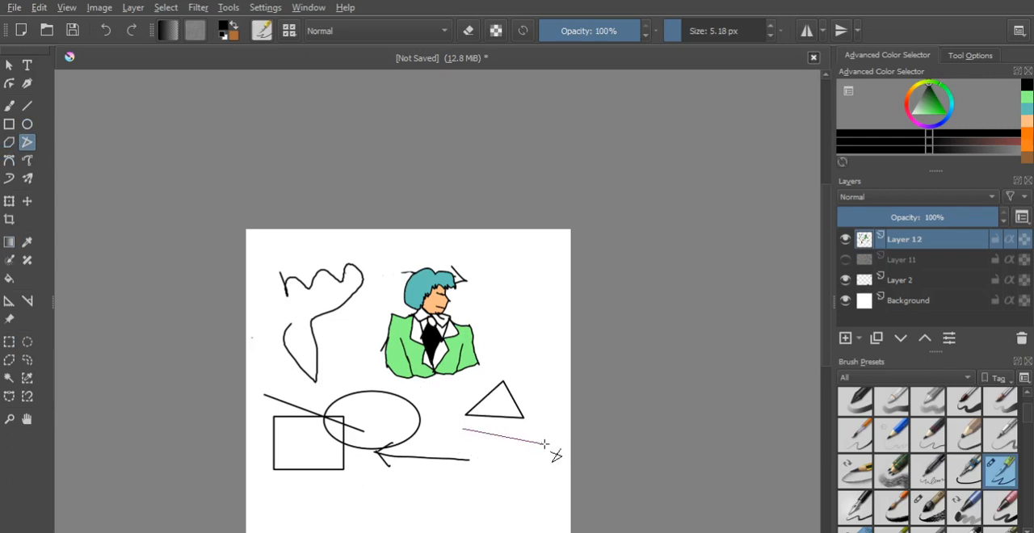
{"action": "left_click", "coordinate": [541, 443]}
{"action": "left_click", "coordinate": [510, 480]}
{"action": "double_click", "coordinate": [462, 480]}
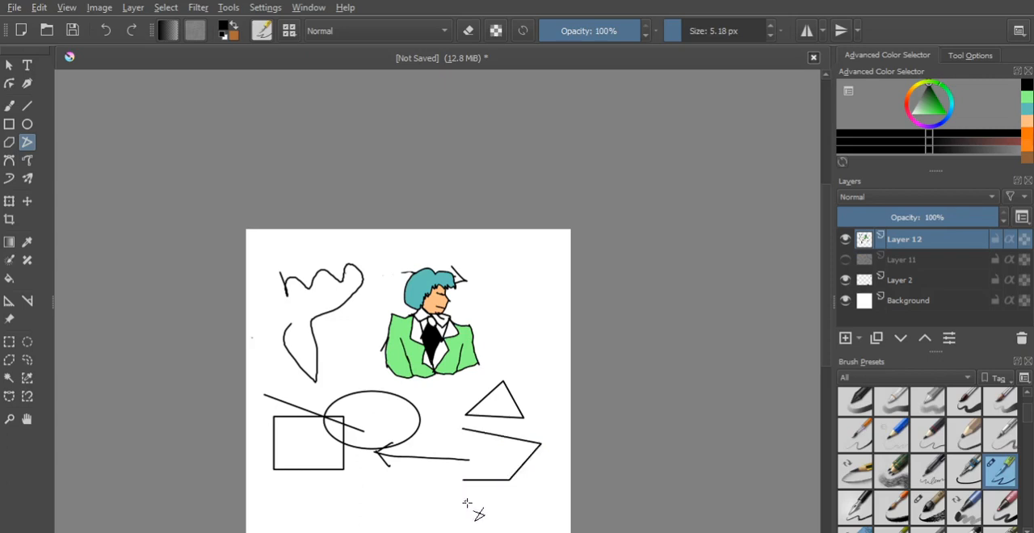
- Draw a wavy curve below the rectangle with the Bezier Curve tool
{"action": "left_click", "coordinate": [8, 160]}
{"action": "left_click_drag", "start_coordinate": [304, 477], "coordinate": [325, 528]}
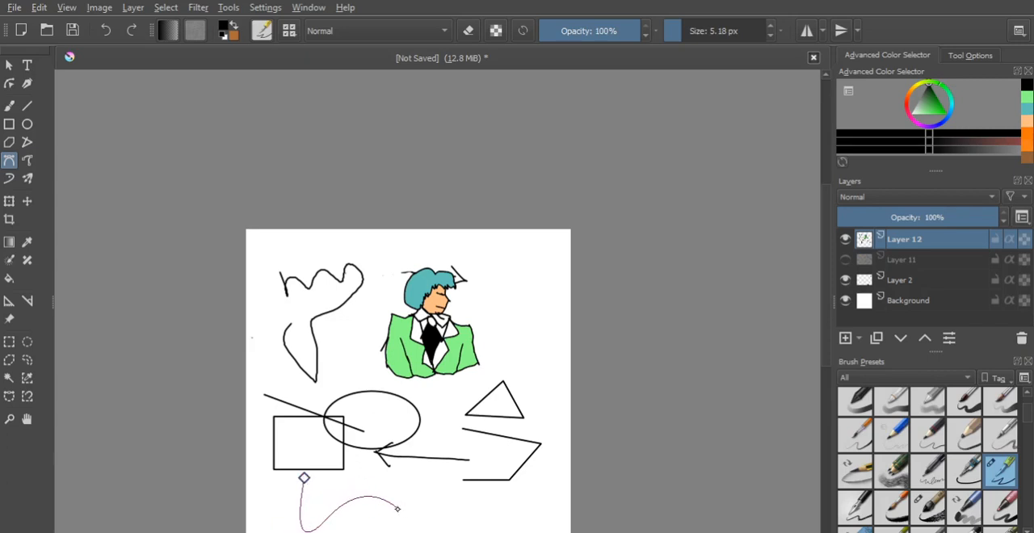
{"action": "left_click_drag", "start_coordinate": [396, 512], "coordinate": [407, 532]}
{"action": "double_click", "coordinate": [429, 482]}
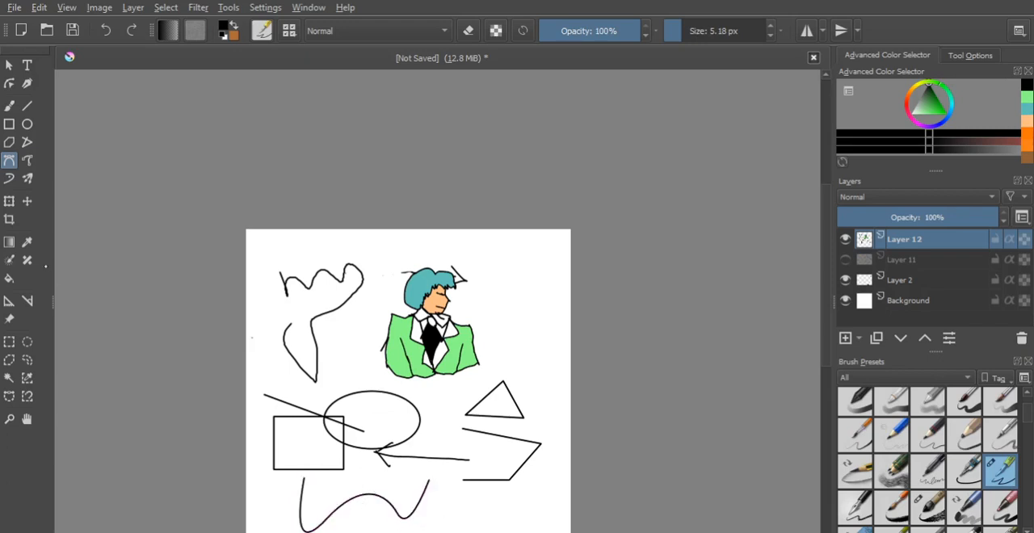
- Draw loose flowing strokes between the ellipse and the triangle with the Dynamic Brush tool
{"action": "left_click", "coordinate": [26, 160]}
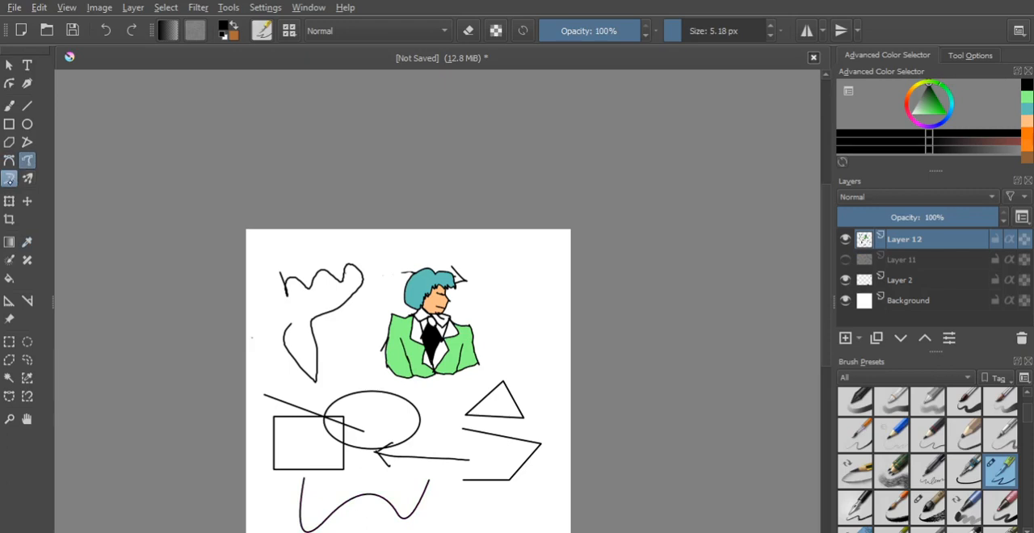
{"action": "left_click", "coordinate": [9, 179]}
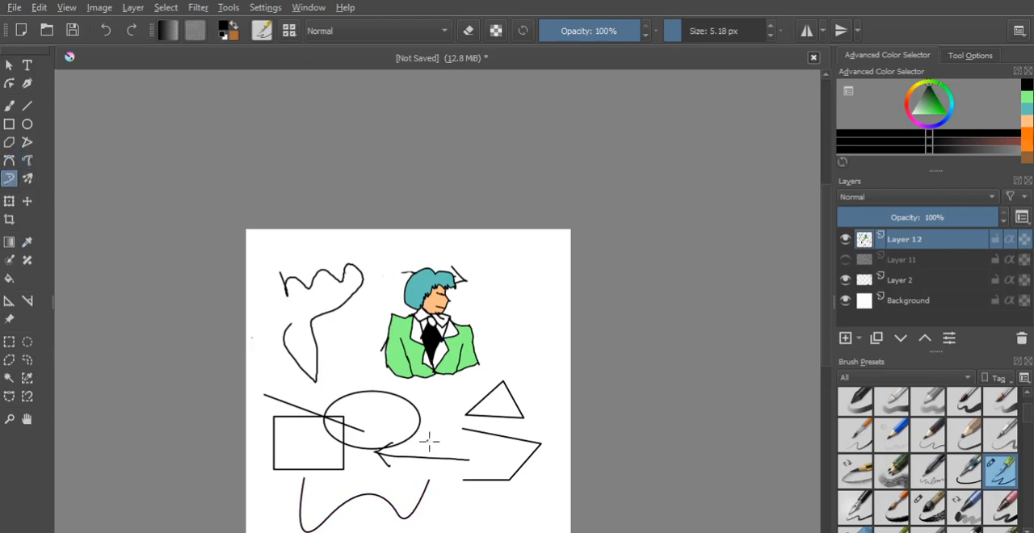
{"action": "mouse_move", "coordinate": [428, 418]}
{"action": "left_mouse_down"}
{"action": "mouse_move", "coordinate": [499, 458]}
{"action": "mouse_move", "coordinate": [480, 462]}
{"action": "mouse_move", "coordinate": [437, 441]}
{"action": "mouse_move", "coordinate": [409, 452]}
{"action": "mouse_move", "coordinate": [449, 403]}
{"action": "mouse_move", "coordinate": [513, 389]}
{"action": "left_mouse_up"}
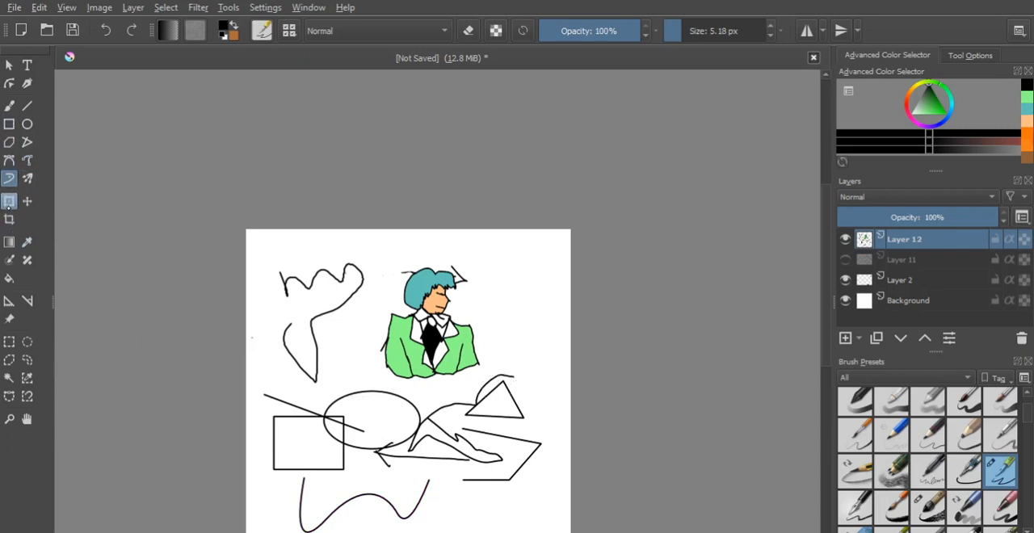
{"action": "left_click", "coordinate": [9, 202]}
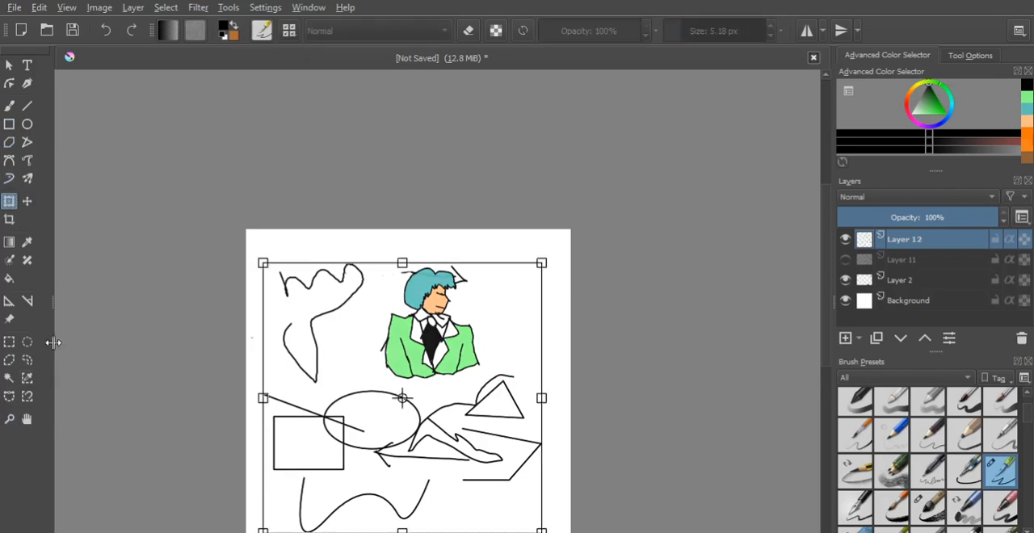
{"action": "left_click", "coordinate": [9, 342]}
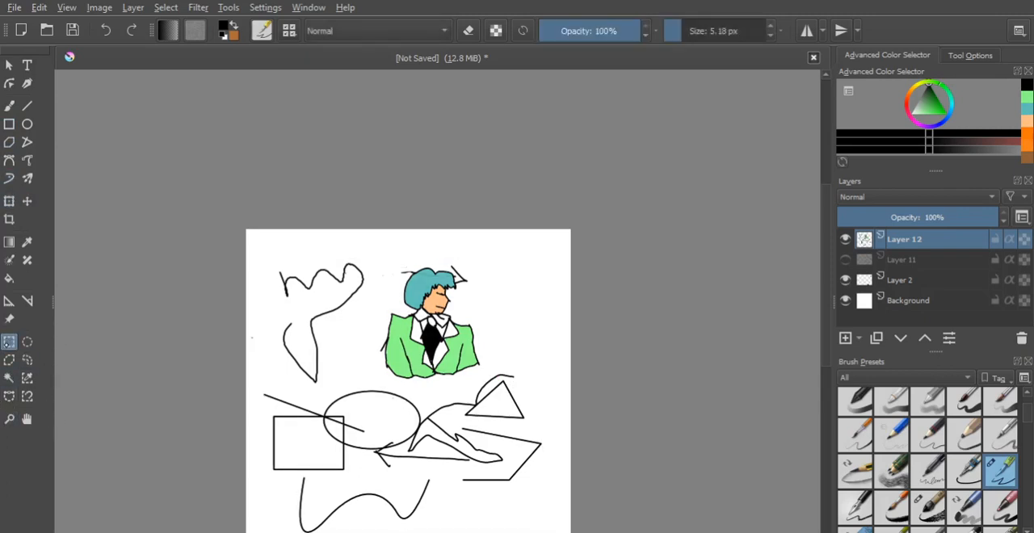
{"action": "left_click", "coordinate": [10, 202]}
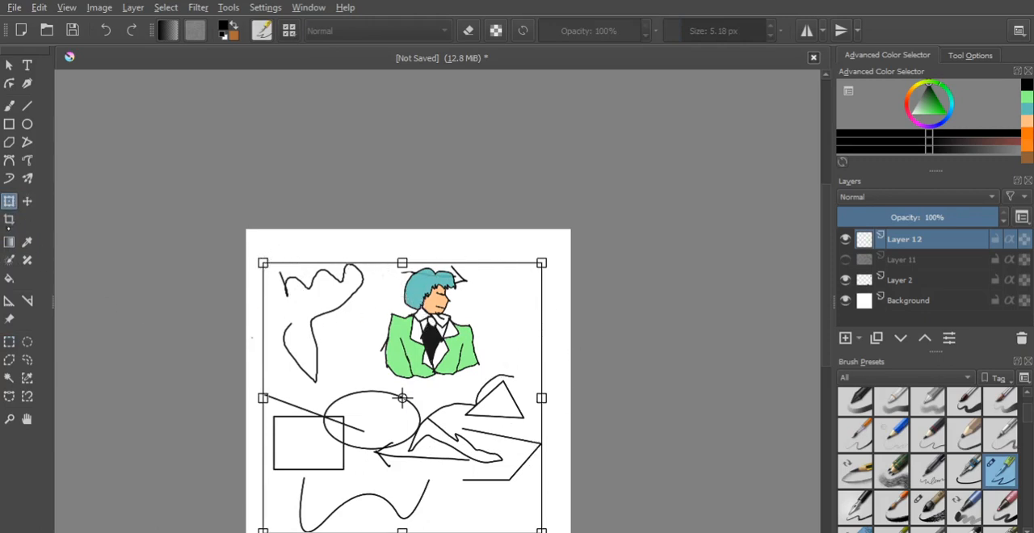
- Apply a black-to-transparent gradient across the left edge of the canvas, fading out over the rectangle
{"action": "left_click", "coordinate": [9, 243]}
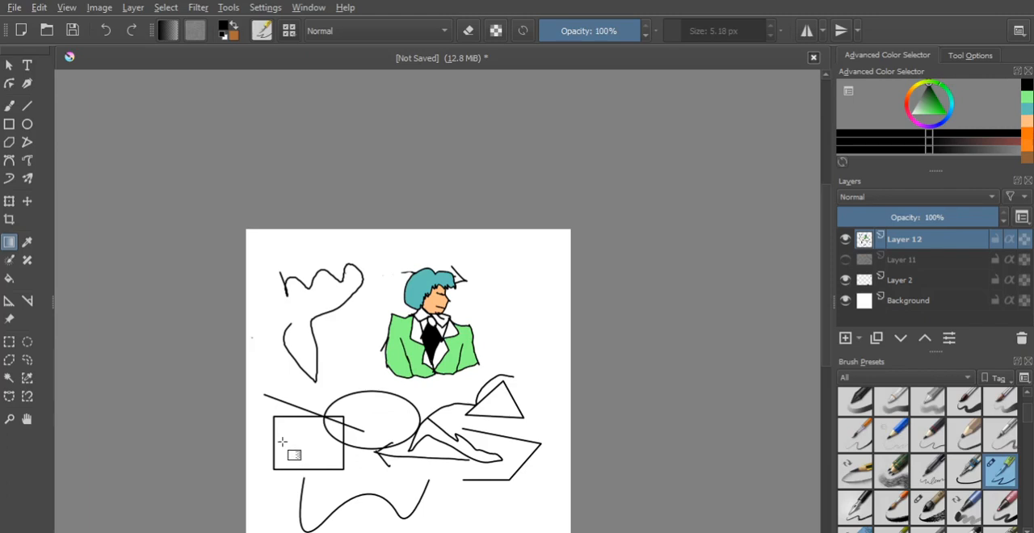
{"action": "left_click_drag", "start_coordinate": [282, 446], "coordinate": [348, 448]}
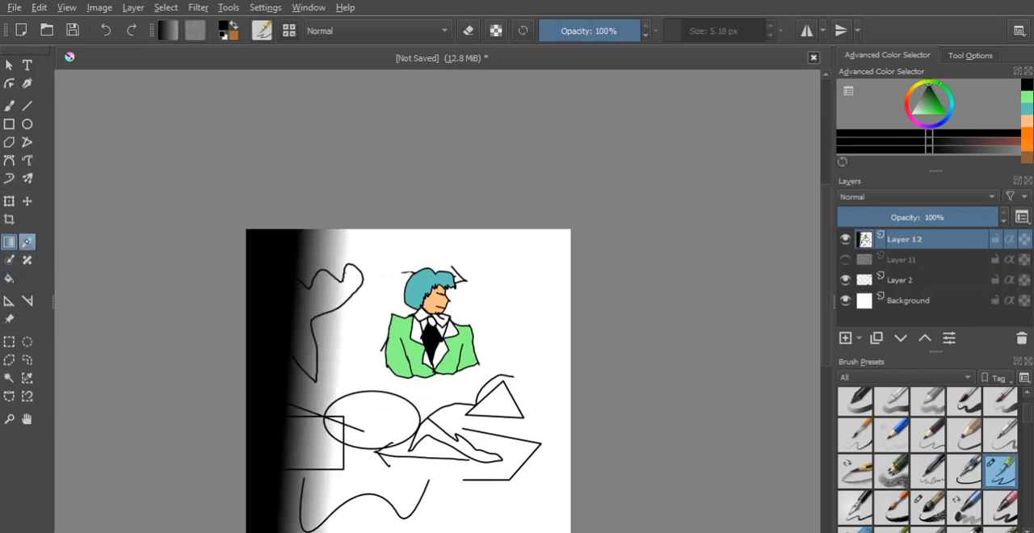
- Sample the teal from the figure's hair and fill the ellipse with it
{"action": "left_click", "coordinate": [27, 241]}
{"action": "left_click", "coordinate": [421, 296]}
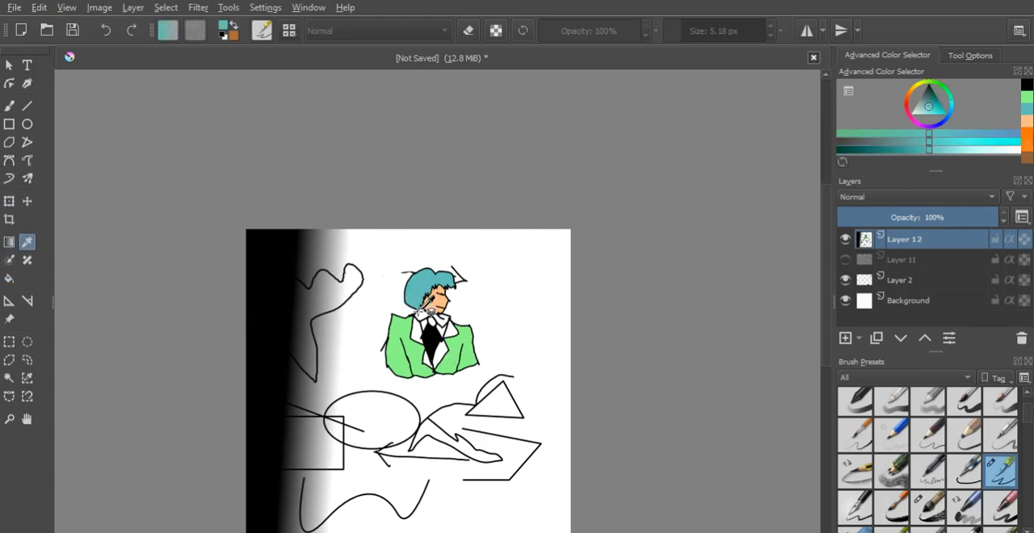
{"action": "left_click", "coordinate": [8, 279]}
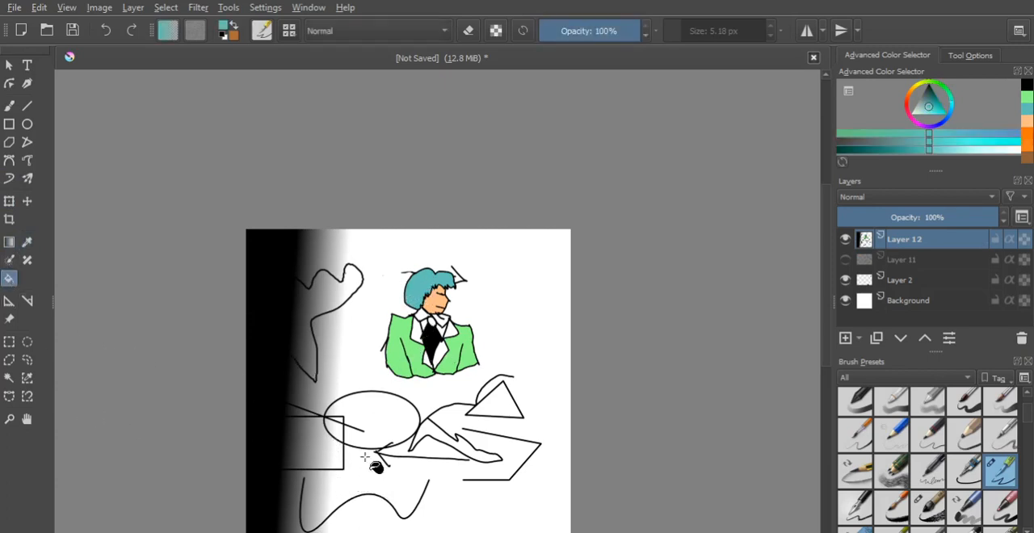
{"action": "left_click", "coordinate": [365, 421]}
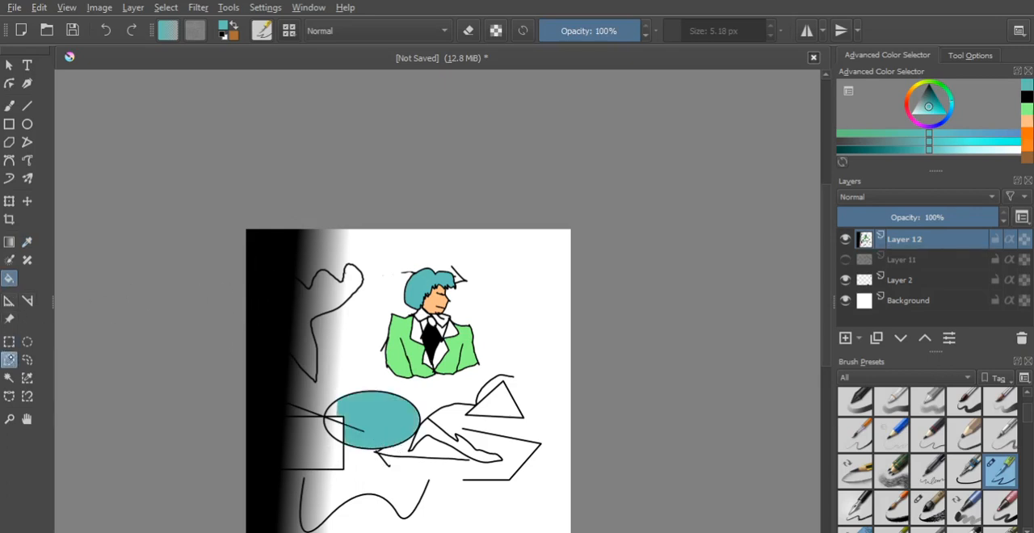
- Enclose the coloured figure in an elliptical selection, followed by a rectangular one
{"action": "left_click", "coordinate": [27, 340]}
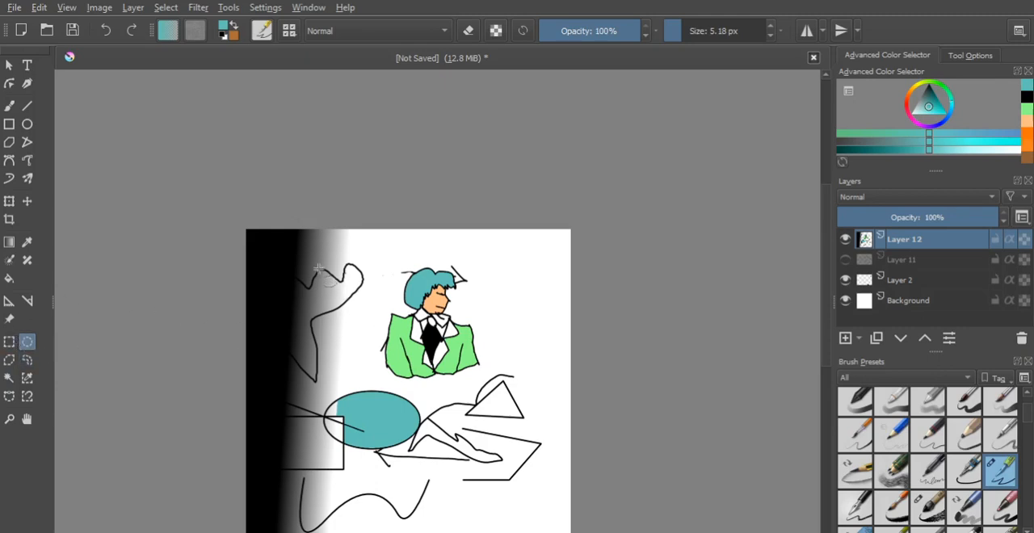
{"action": "left_click_drag", "start_coordinate": [360, 255], "coordinate": [502, 400]}
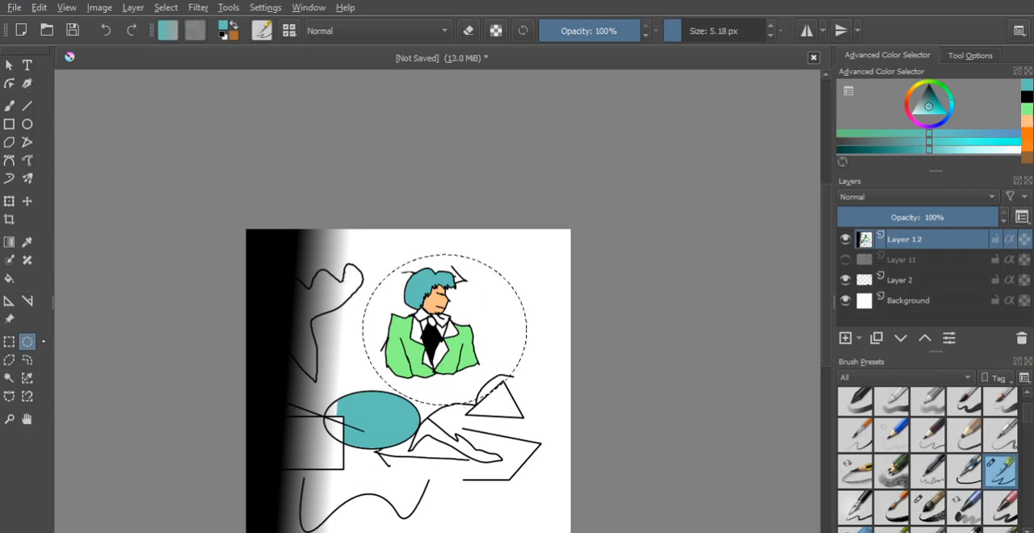
{"action": "left_click", "coordinate": [9, 342]}
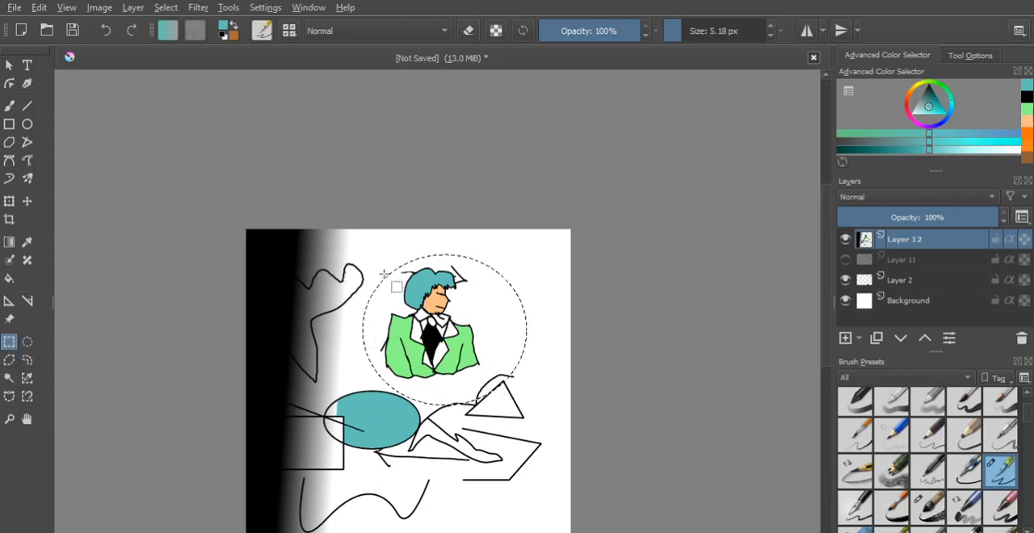
- Outline the coloured figure with a polygonal selection, followed by a freehand one
{"action": "left_click", "coordinate": [9, 360]}
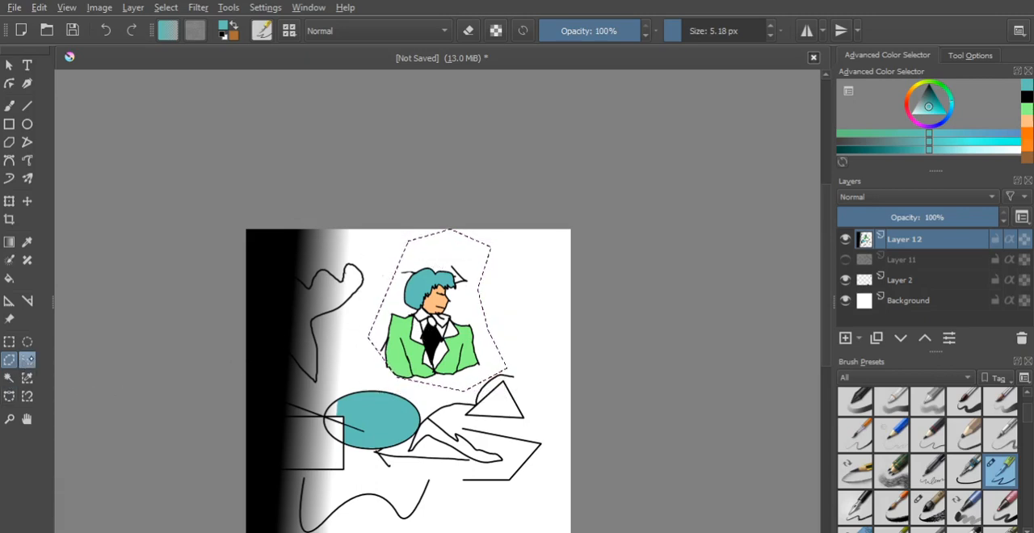
{"action": "left_click", "coordinate": [28, 360]}
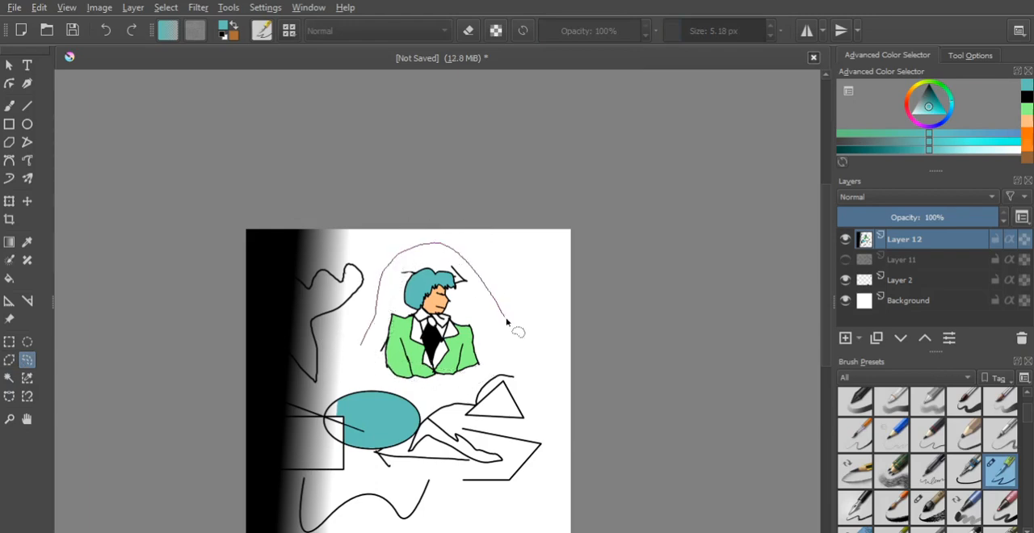
{"action": "mouse_move", "coordinate": [432, 393]}
{"action": "left_mouse_down"}
{"action": "mouse_move", "coordinate": [386, 382]}
{"action": "mouse_move", "coordinate": [355, 334]}
{"action": "left_mouse_up"}
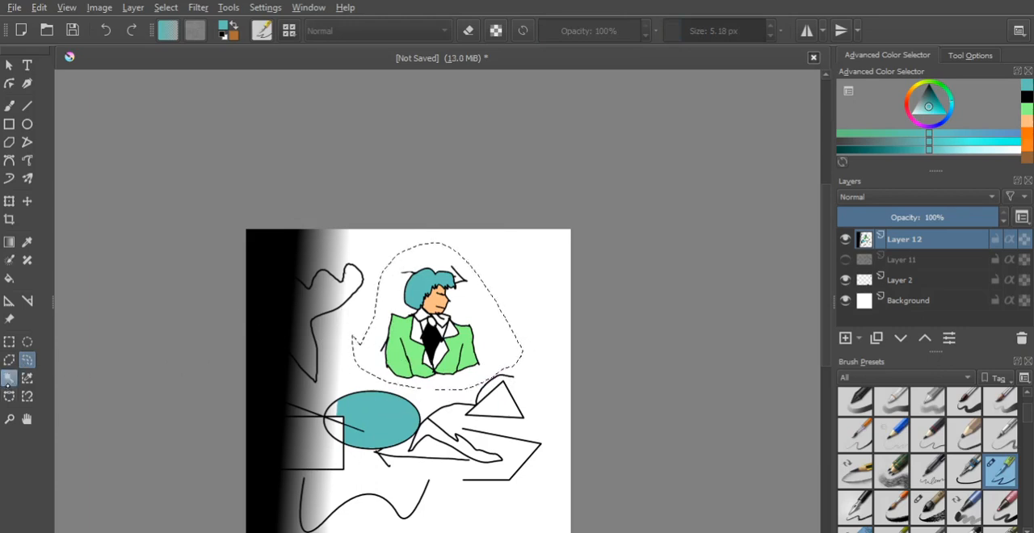
- Cover the white background with pale green gradients inside a contiguous selection of that area, and clear the selection at the end
{"action": "left_click", "coordinate": [9, 378]}
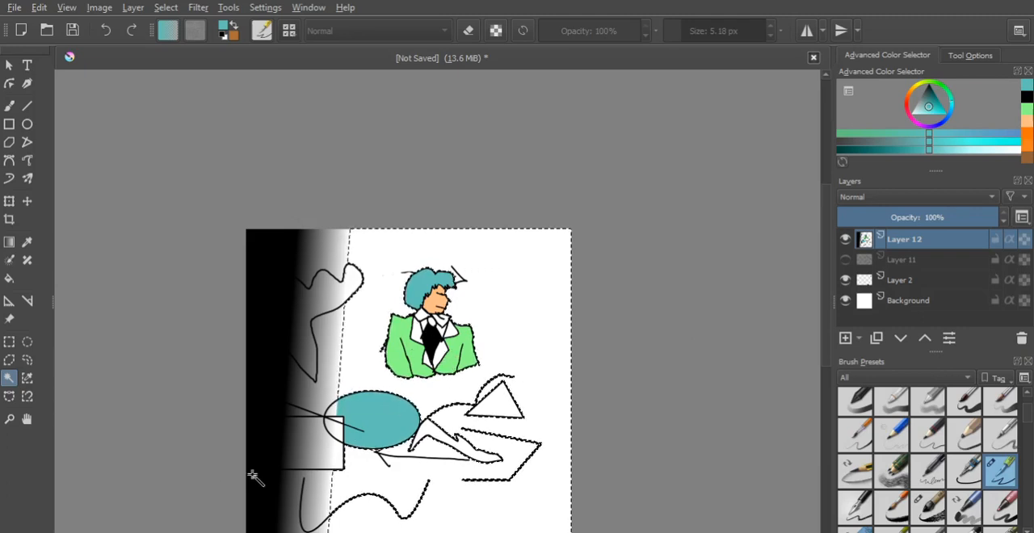
{"action": "left_click", "coordinate": [9, 242]}
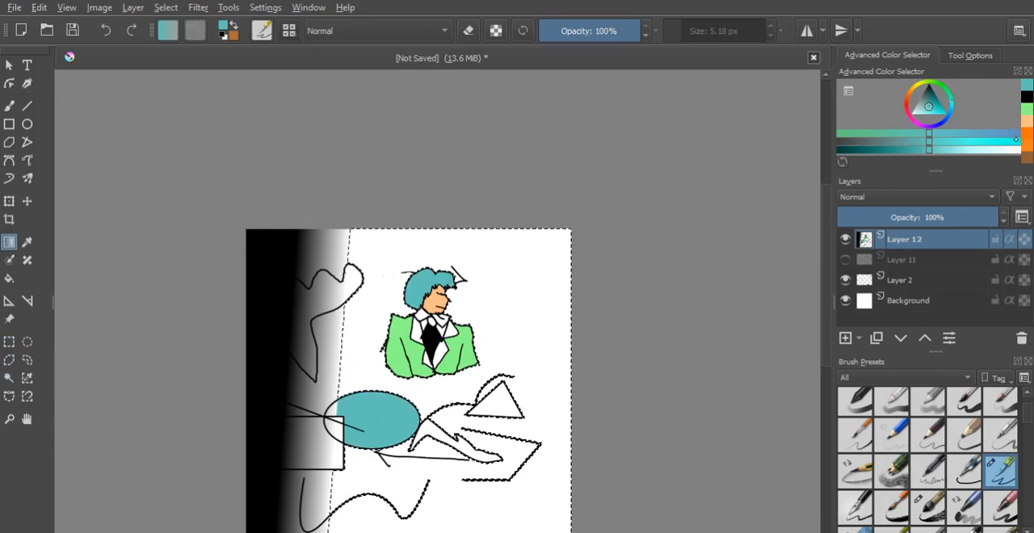
{"action": "left_click", "coordinate": [1026, 110]}
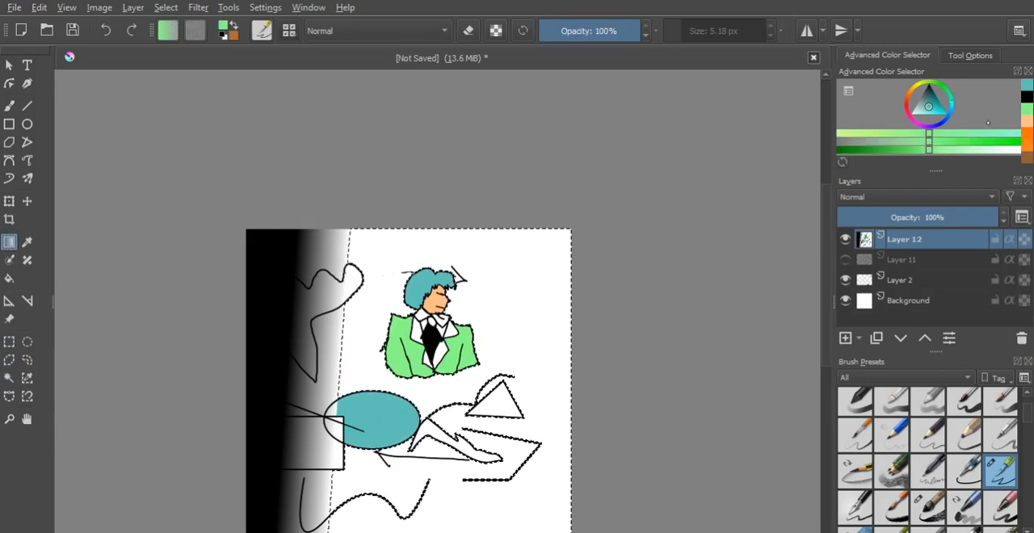
{"action": "left_click", "coordinate": [975, 150]}
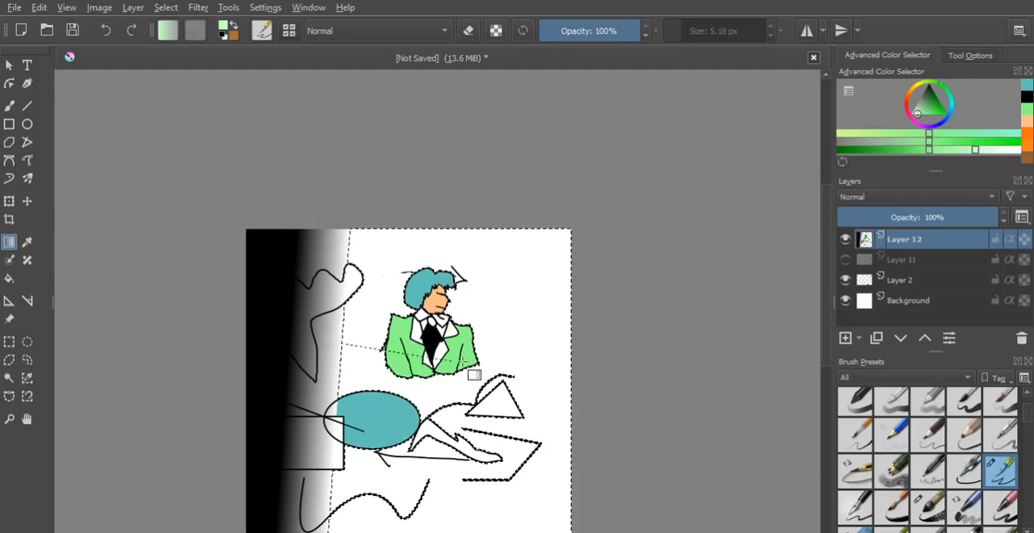
{"action": "left_click_drag", "start_coordinate": [582, 346], "coordinate": [575, 350]}
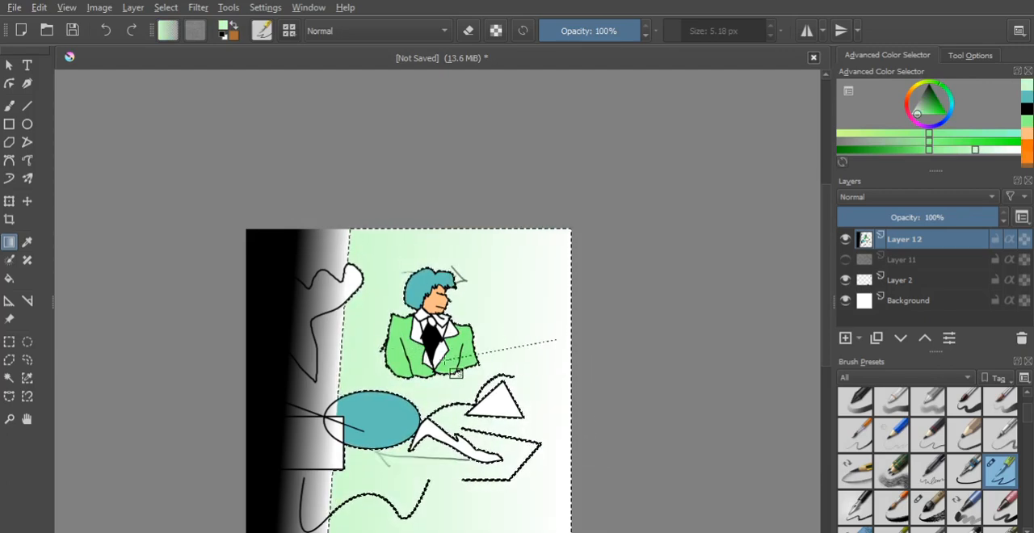
{"action": "left_click_drag", "start_coordinate": [456, 373], "coordinate": [454, 373]}
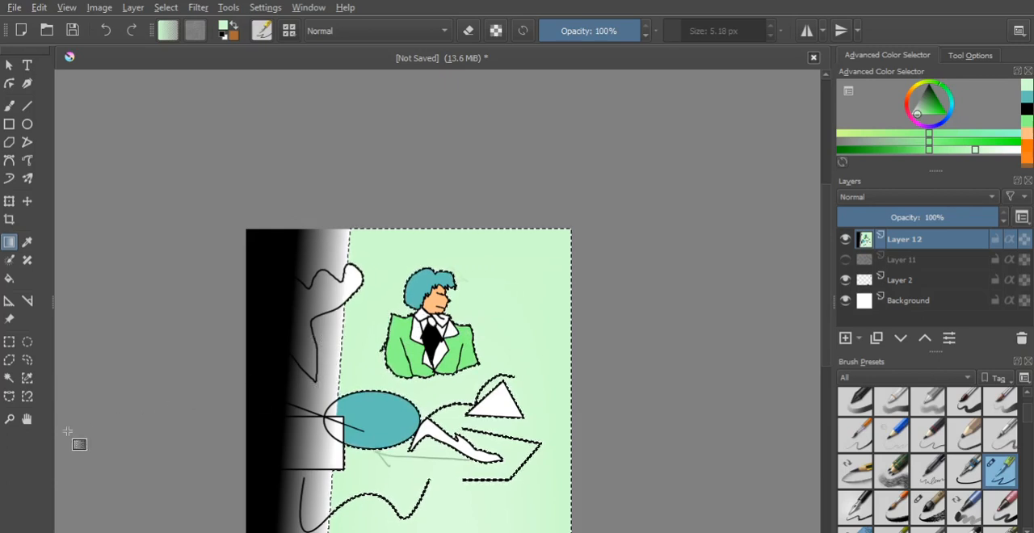
{"action": "left_click", "coordinate": [9, 342]}
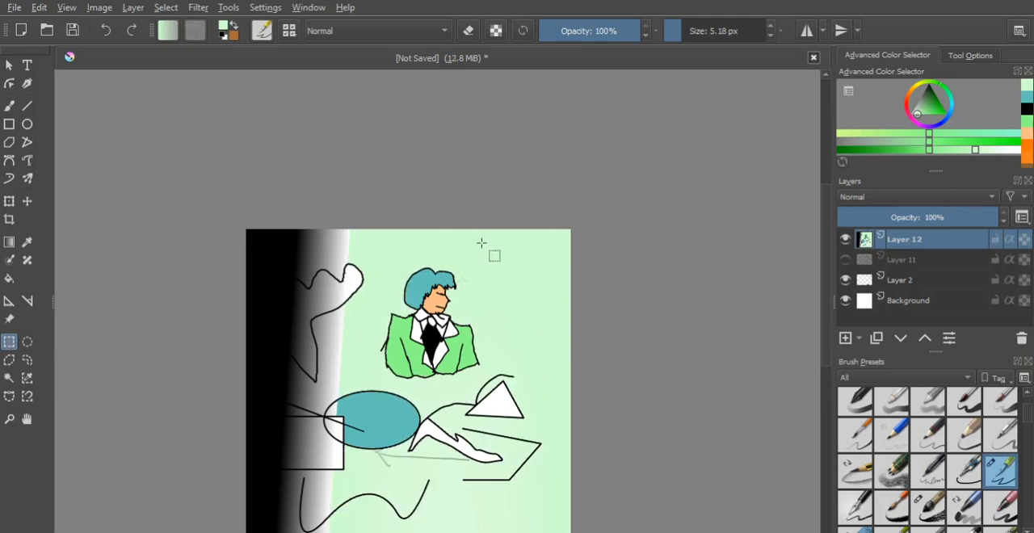
{"action": "left_click", "coordinate": [573, 183]}
- Zoom in closely on the coloured figure with the Zoom tool
{"action": "left_click", "coordinate": [9, 419]}
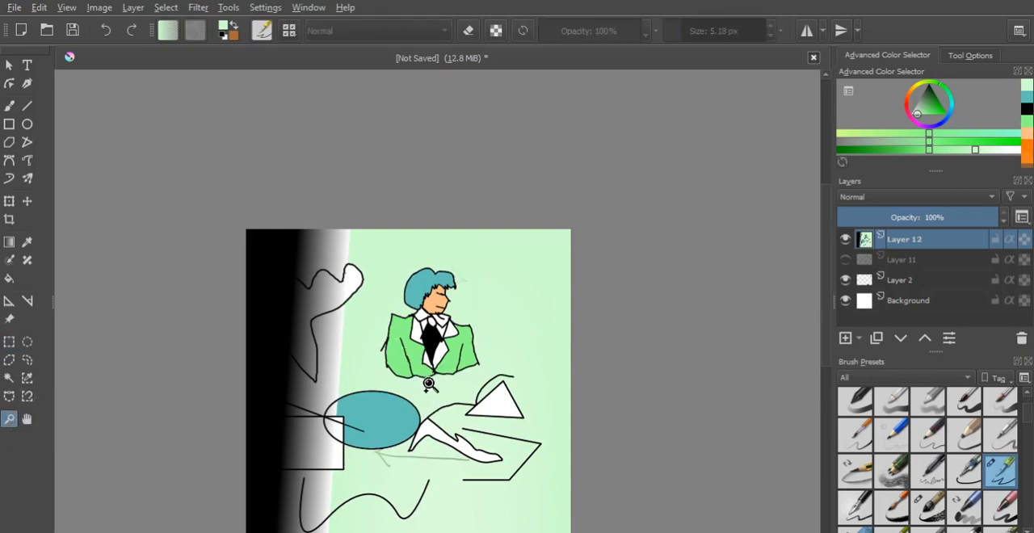
{"action": "left_click_drag", "start_coordinate": [249, 234], "coordinate": [569, 530]}
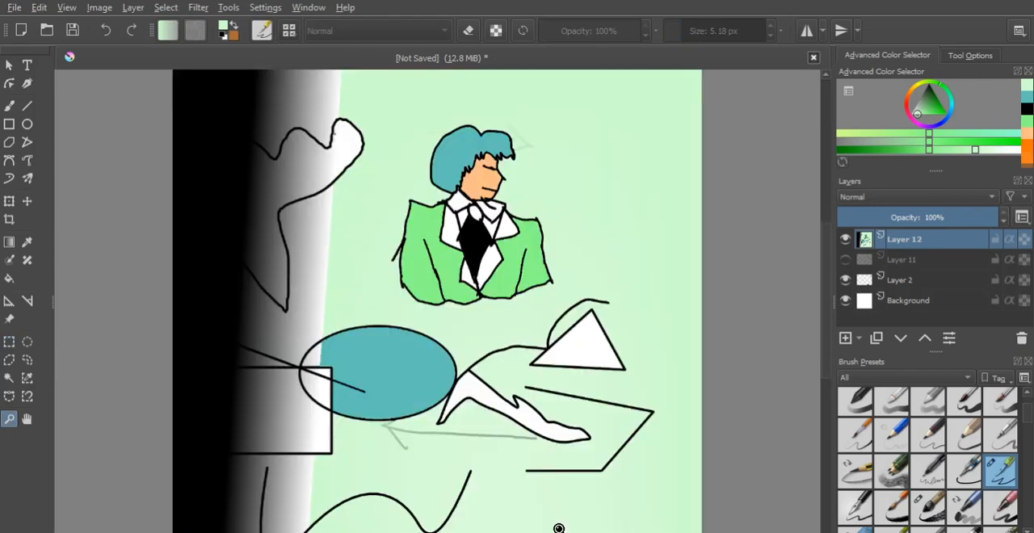
{"action": "left_click", "coordinate": [422, 232]}
{"action": "left_click", "coordinate": [606, 383]}
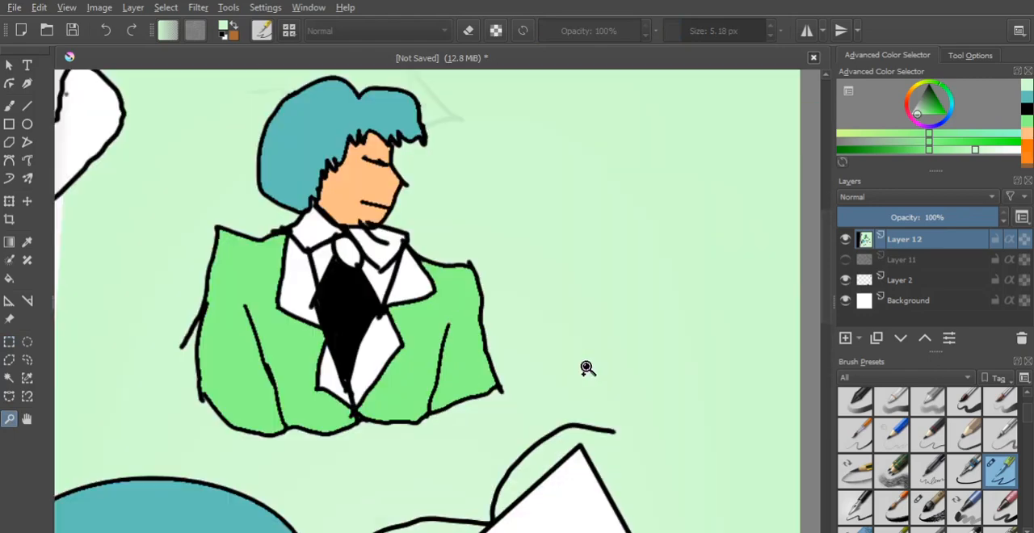